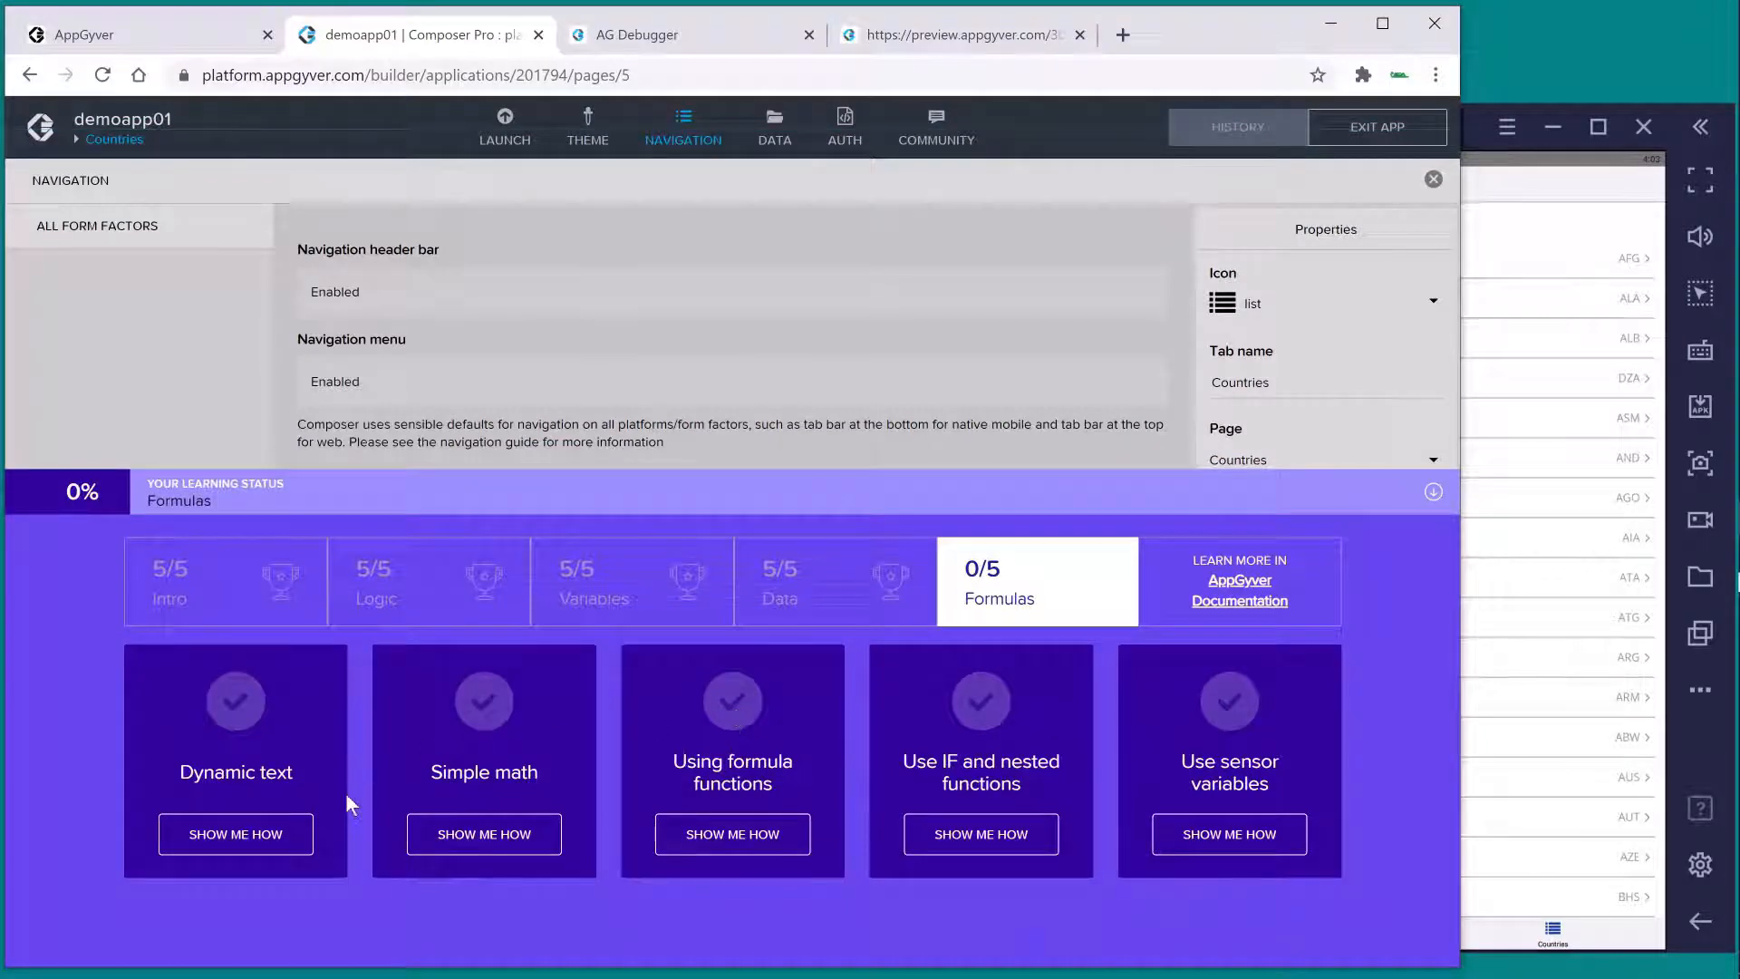
- Review the completion criteria of the Dynamic text tutorial goal and return to the Countries page canvas
left_click(243, 852)
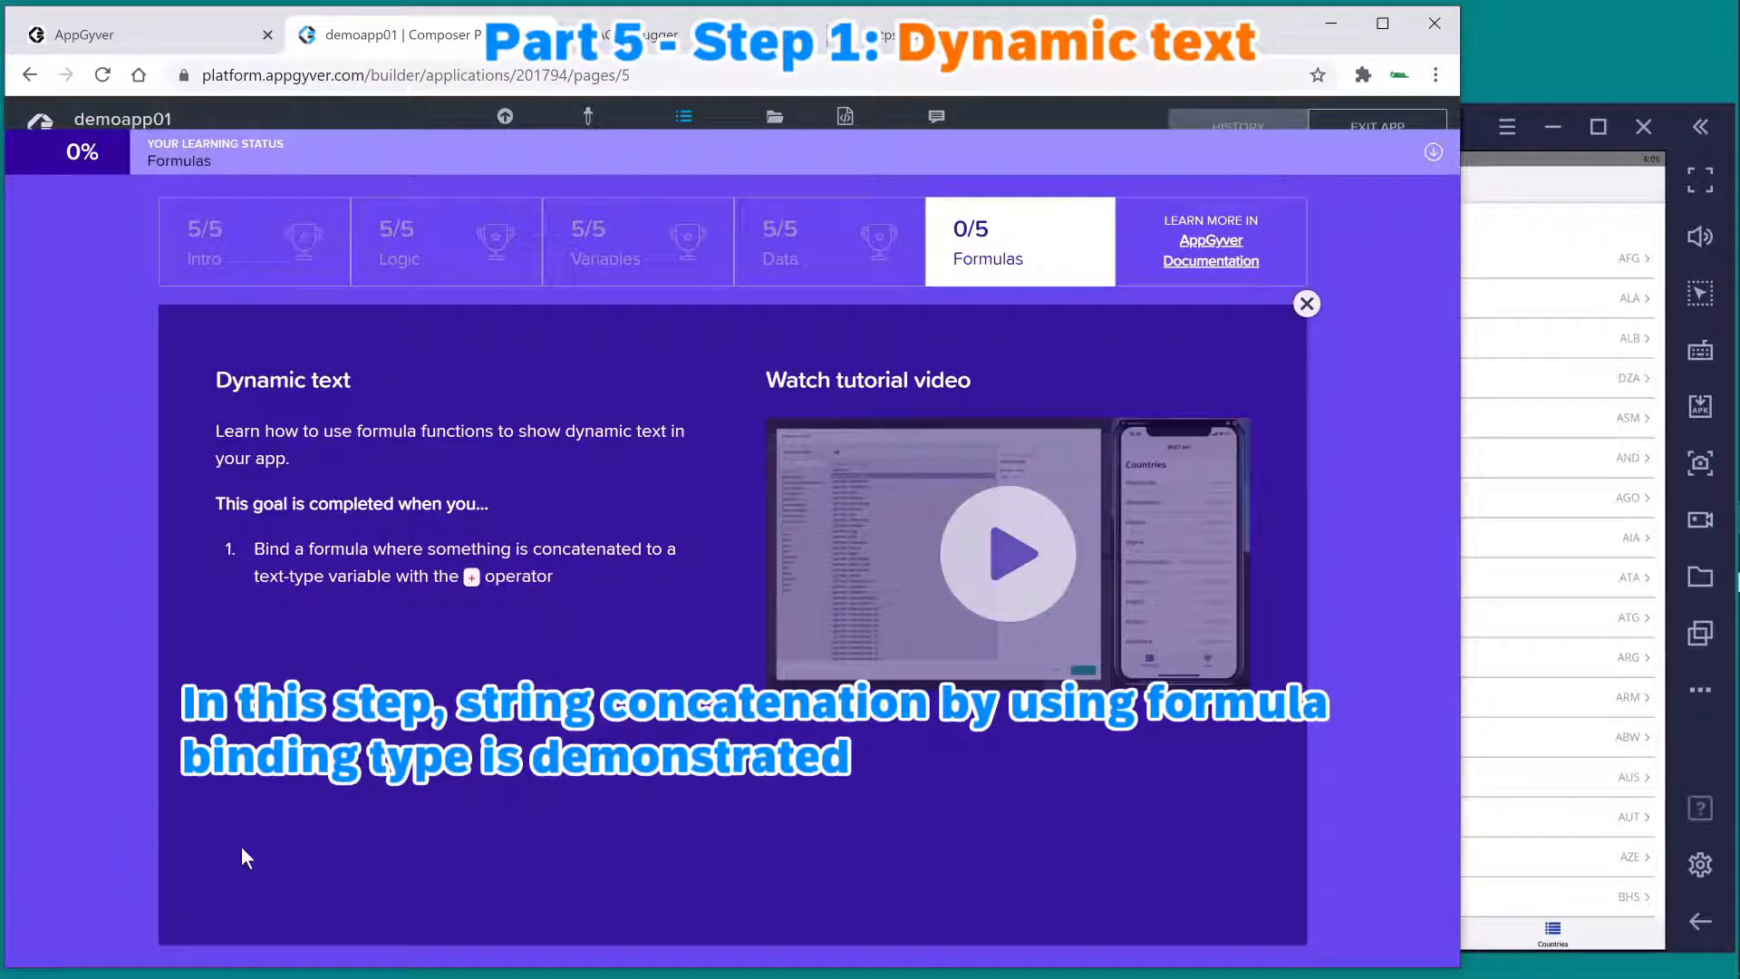
left_click(1305, 304)
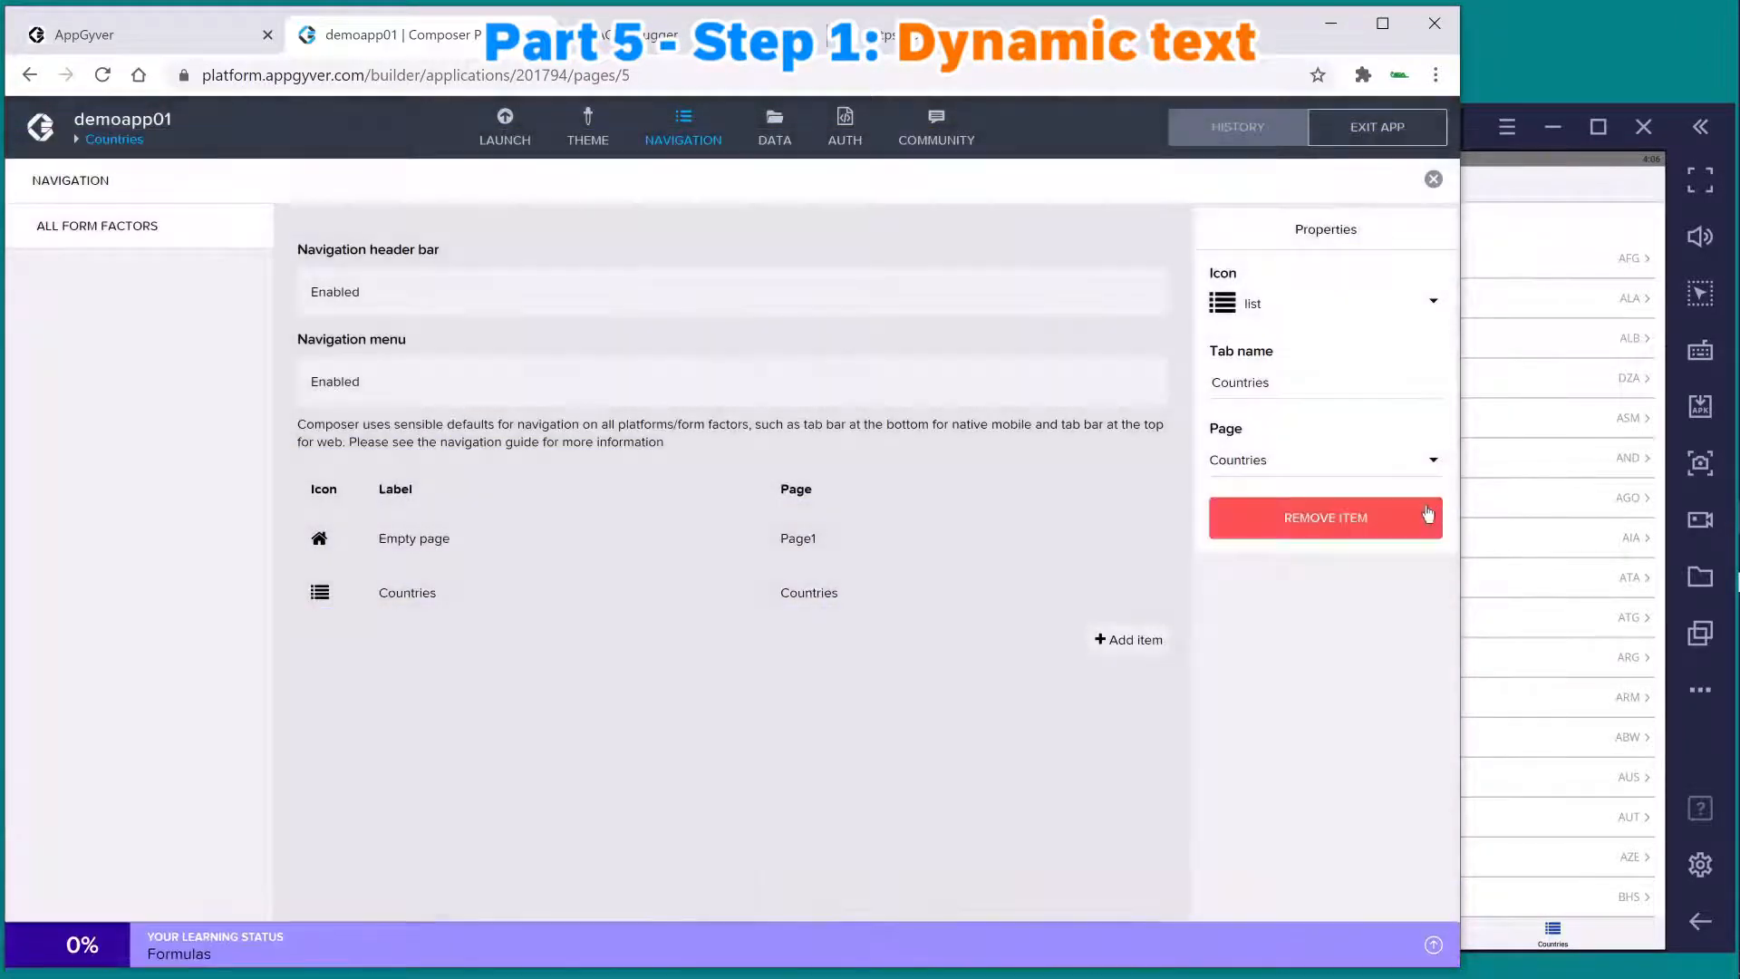
left_click(1432, 178)
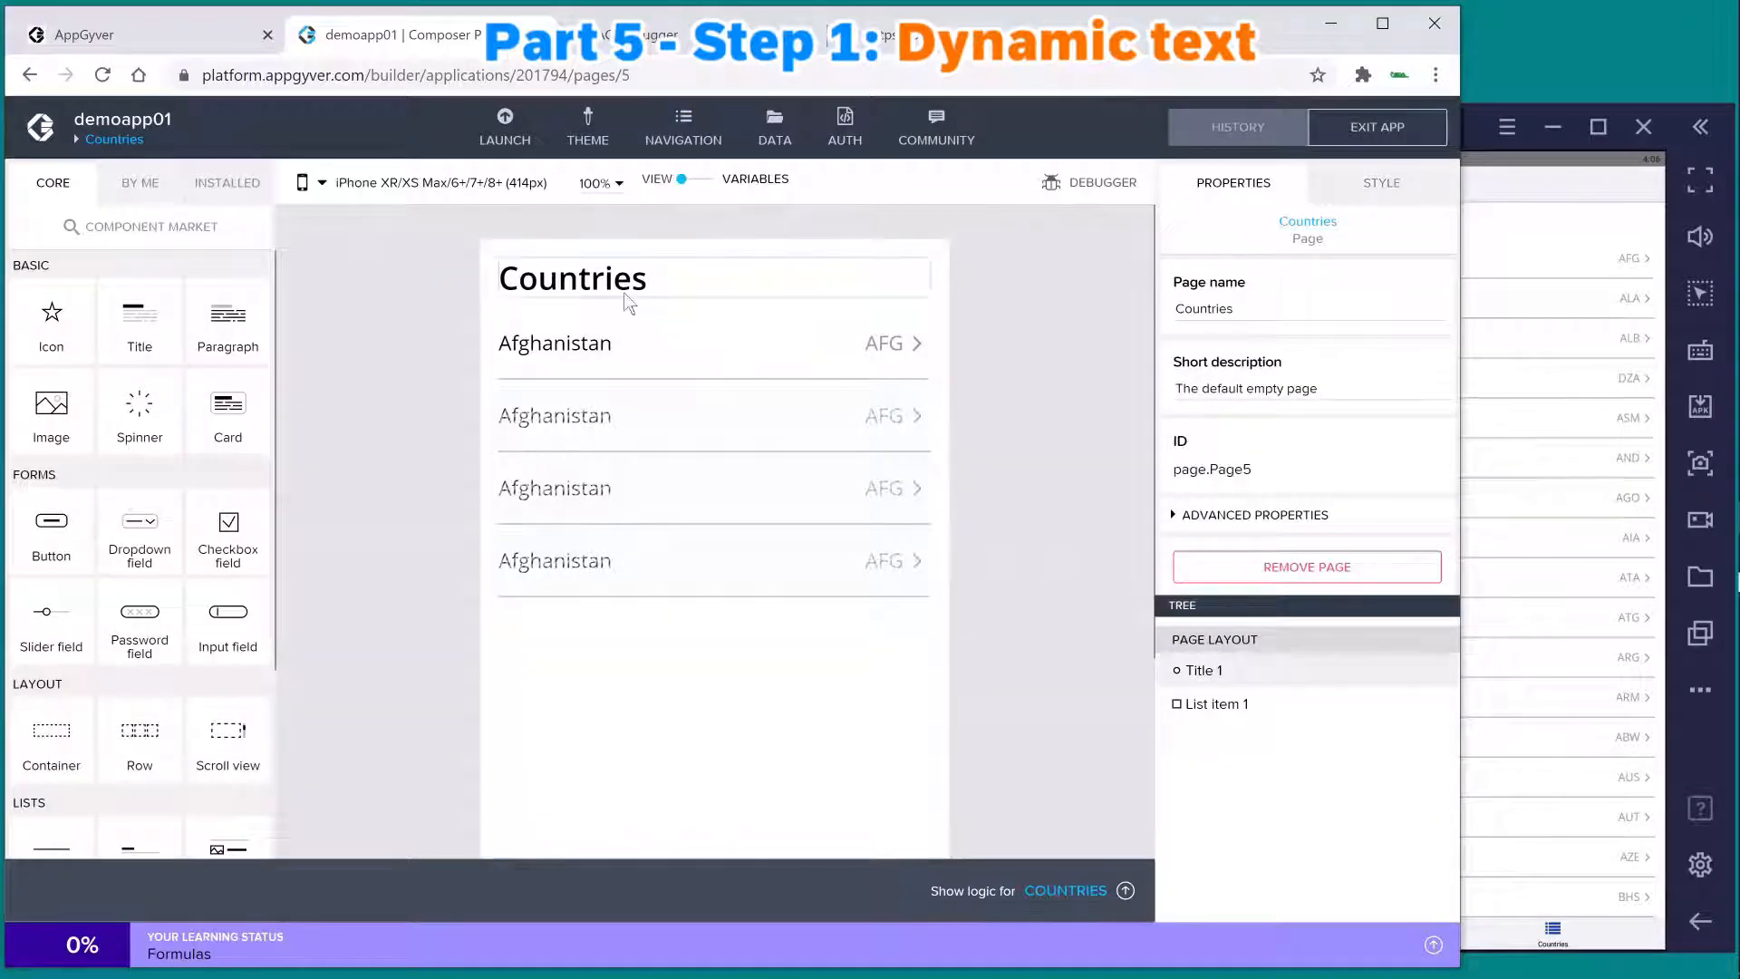
- Switch the Countries list item's primary label to a formula binding and open its formula for editing
left_click(626, 364)
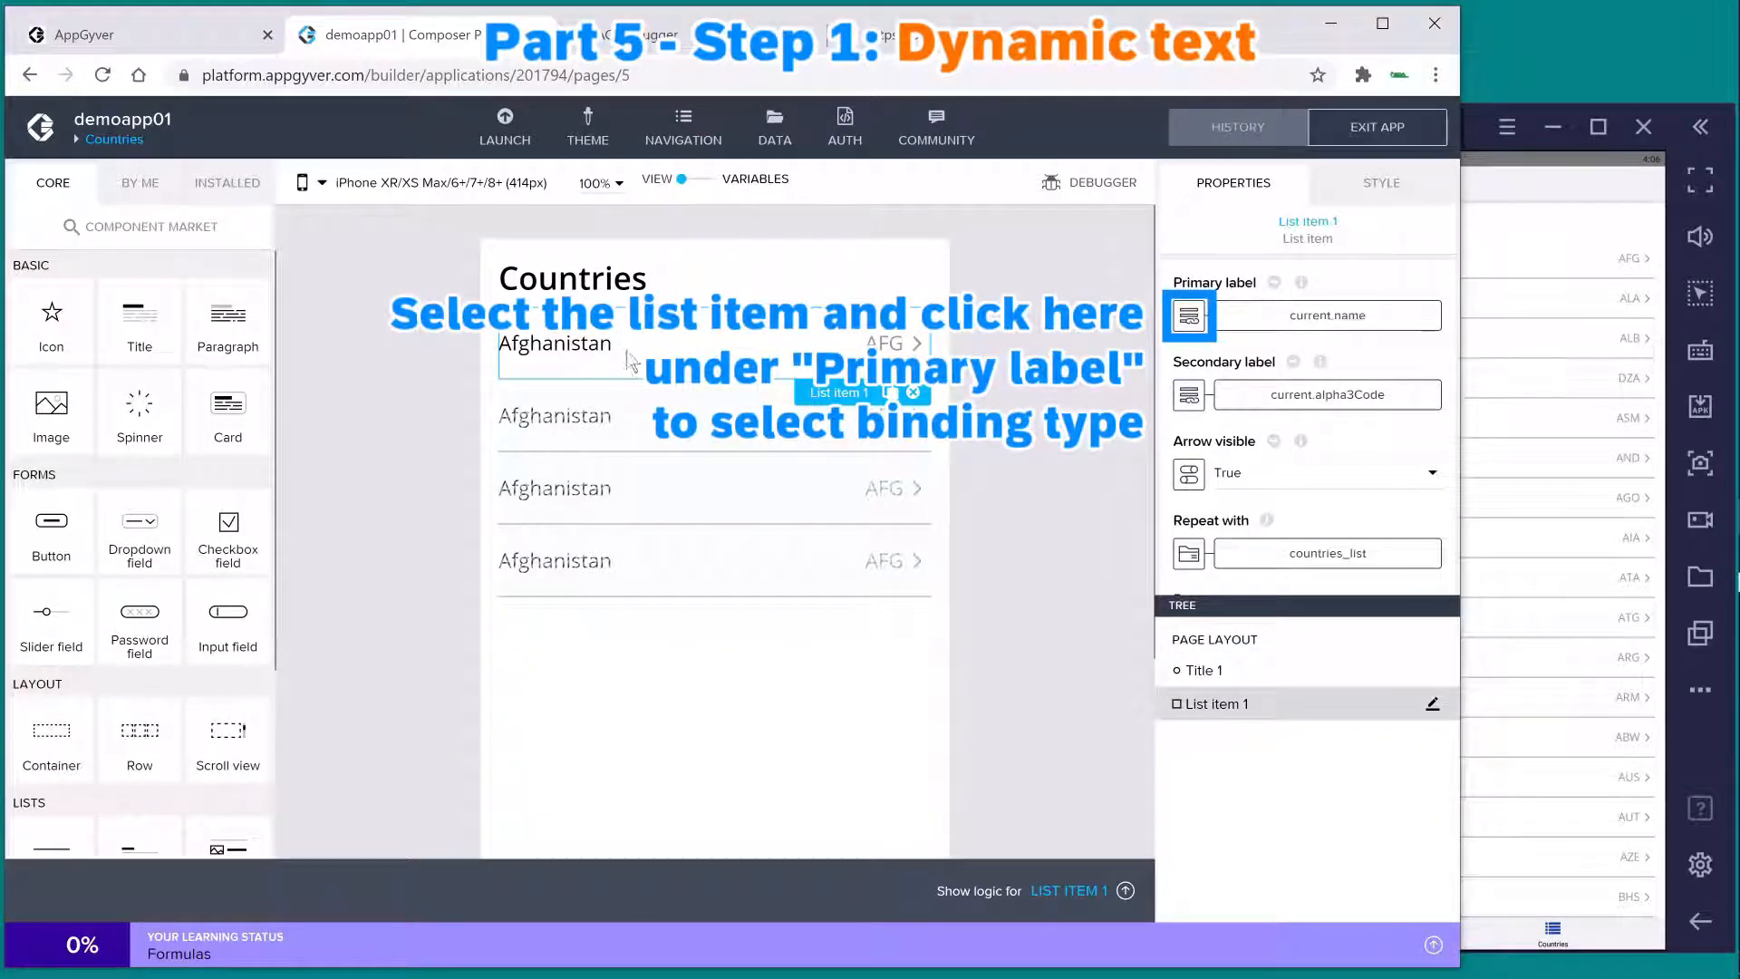
left_click(1201, 323)
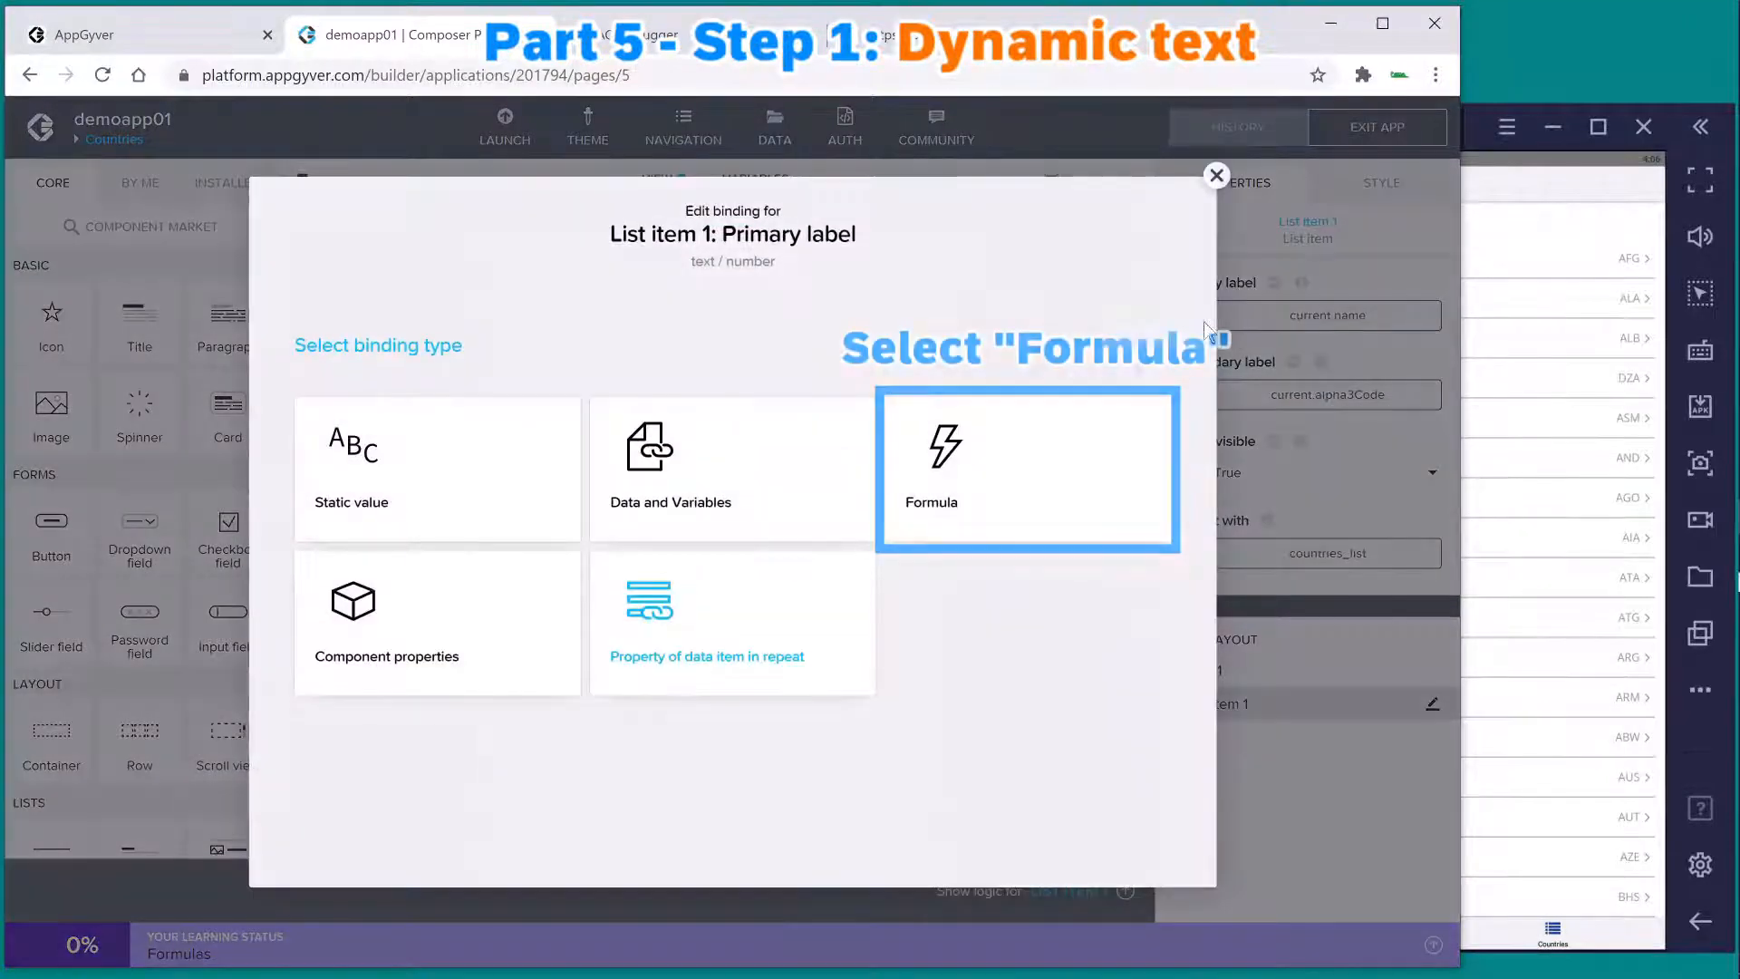
left_click(973, 468)
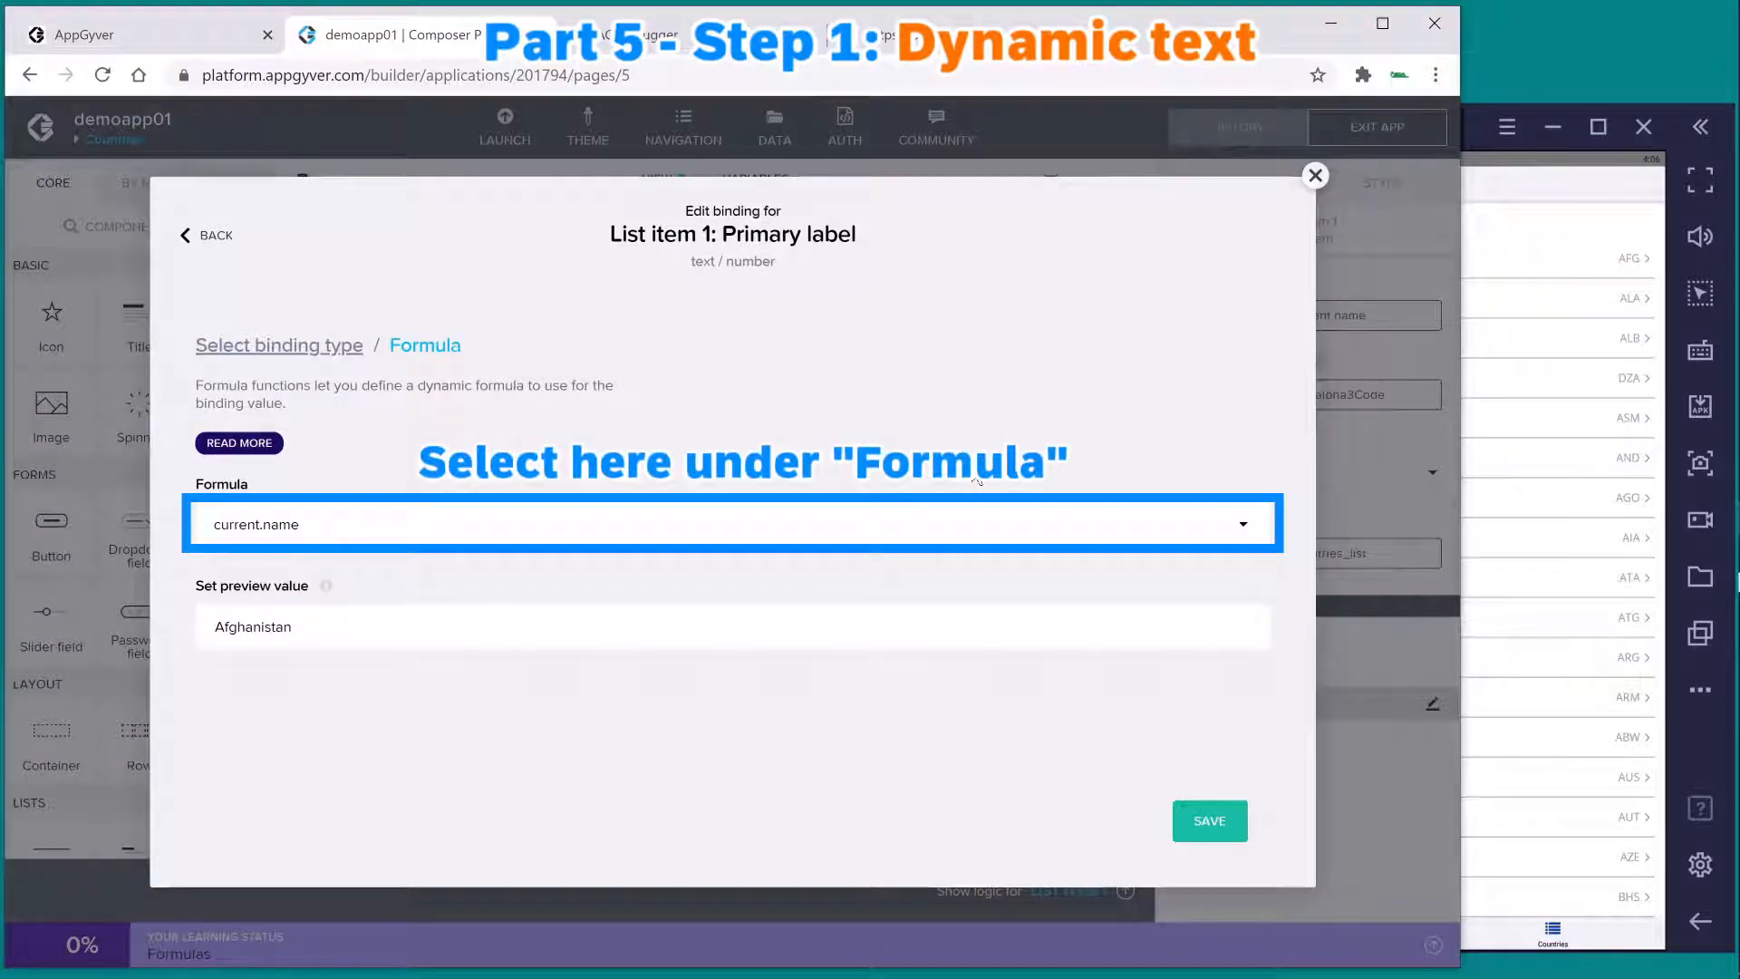
left_click(829, 524)
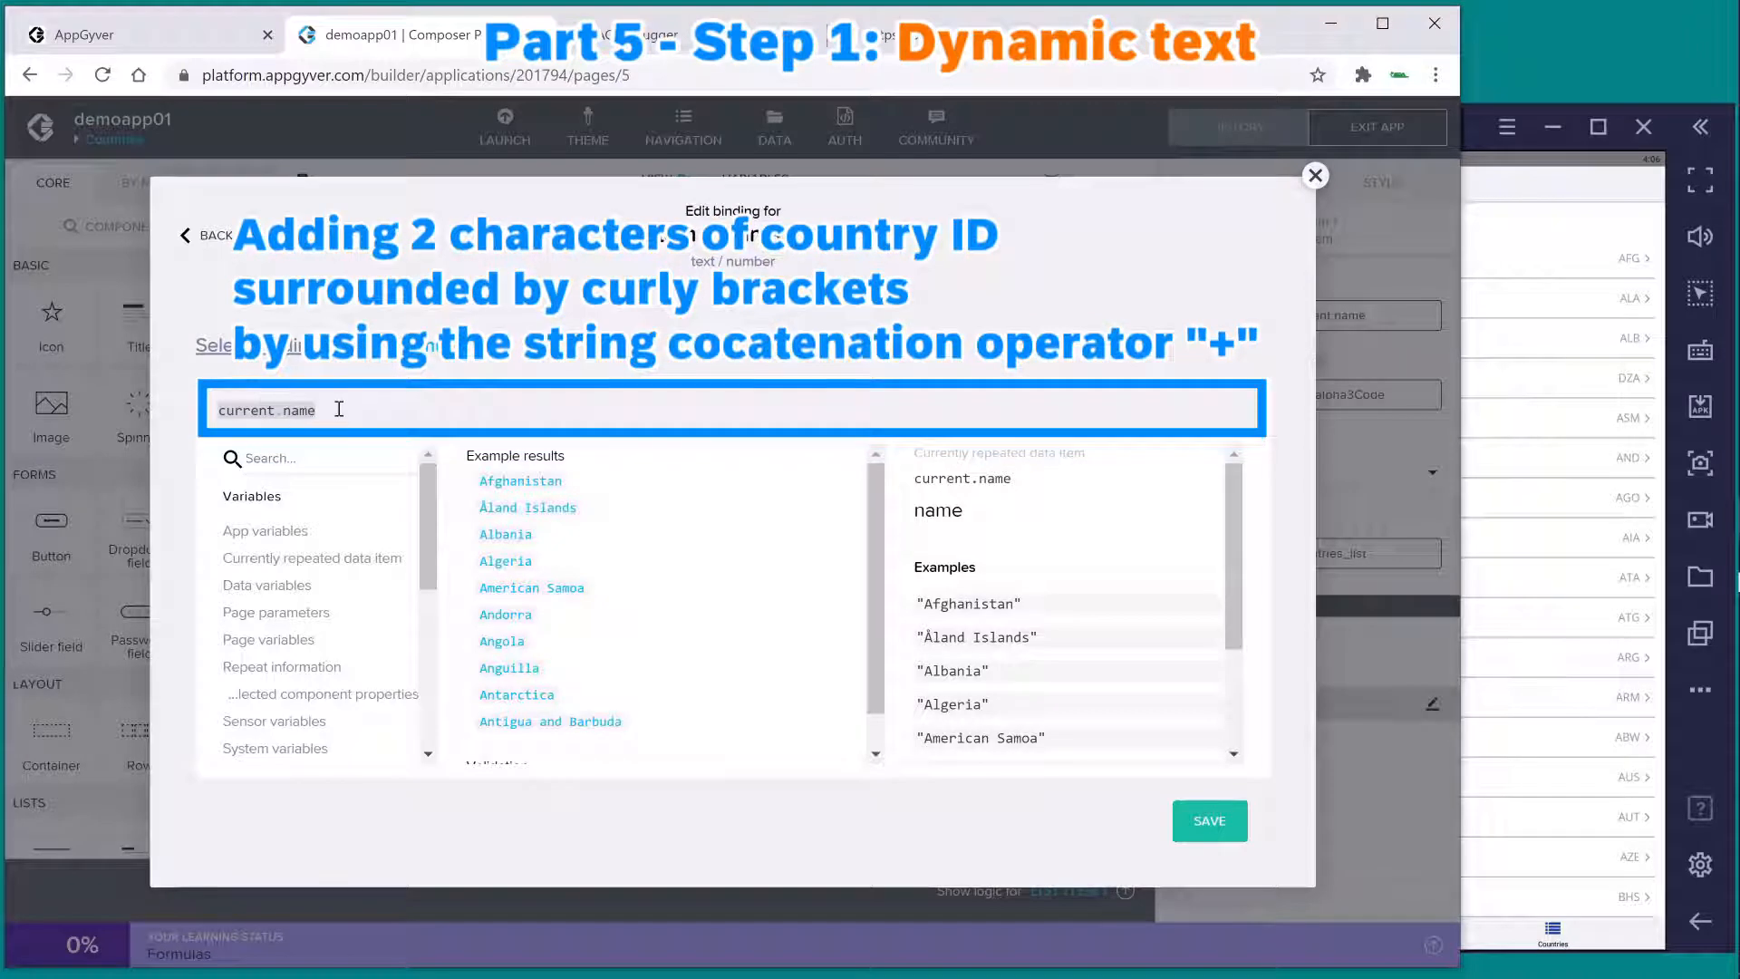
- Set the primary label formula to current.name + " (" + current.alpha2Code + ")" and save the binding
type("+")
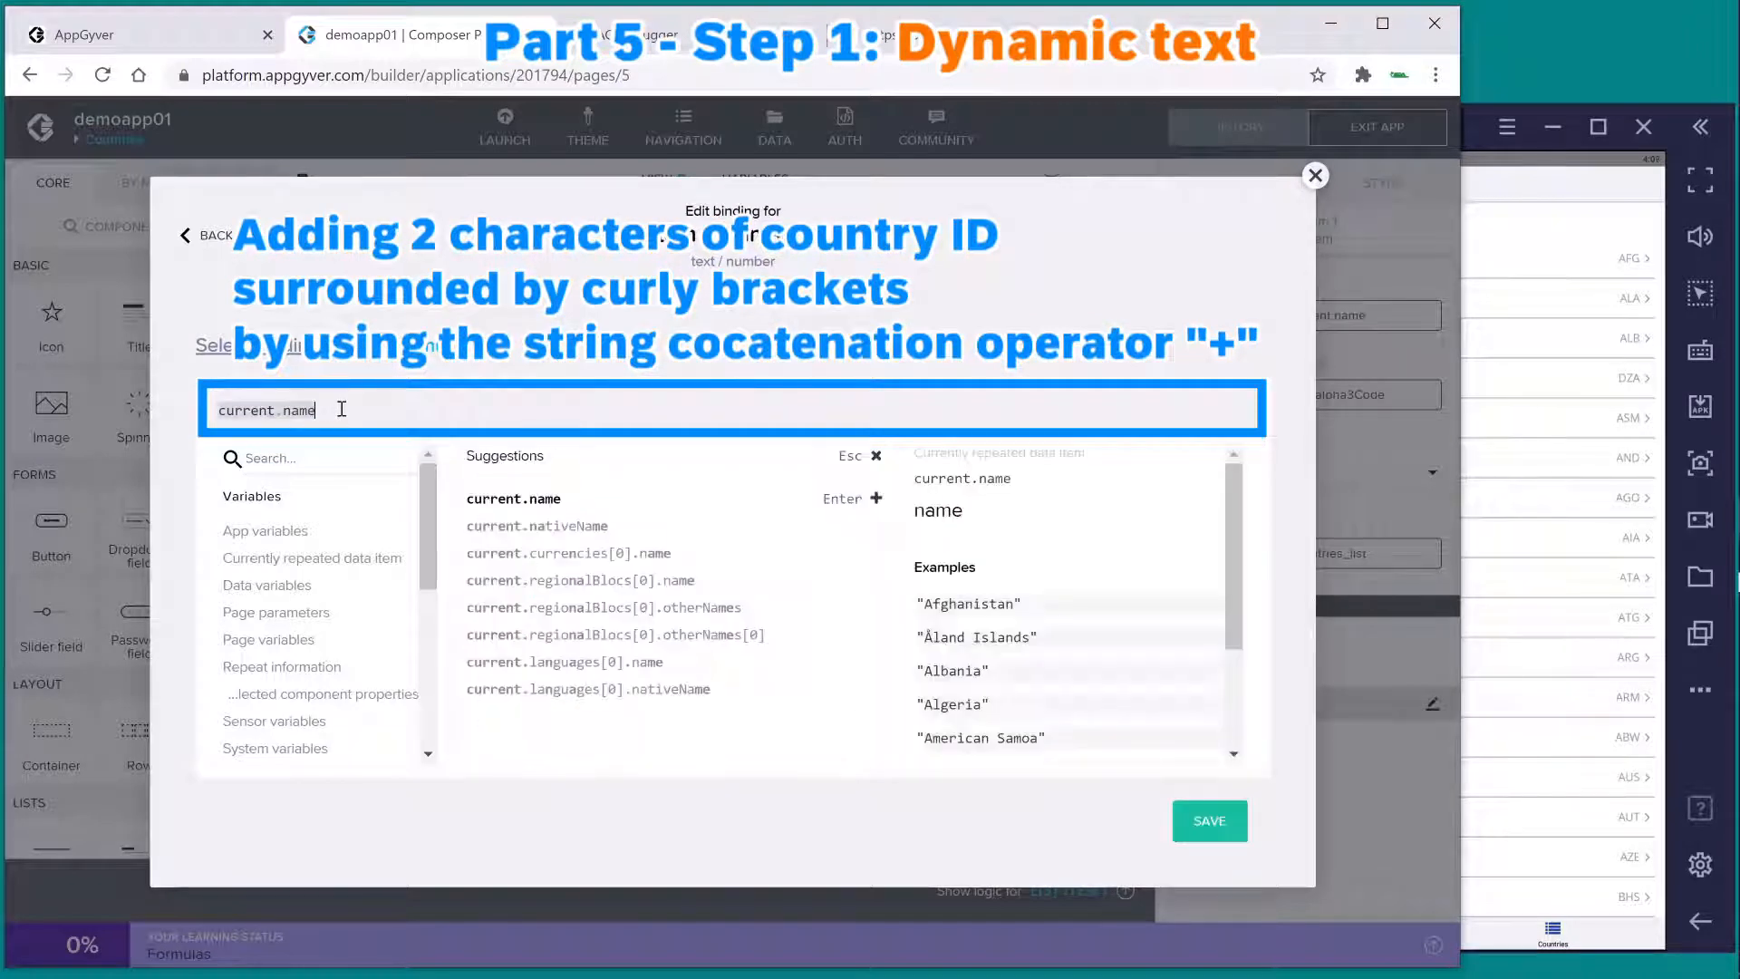
type(" \"")
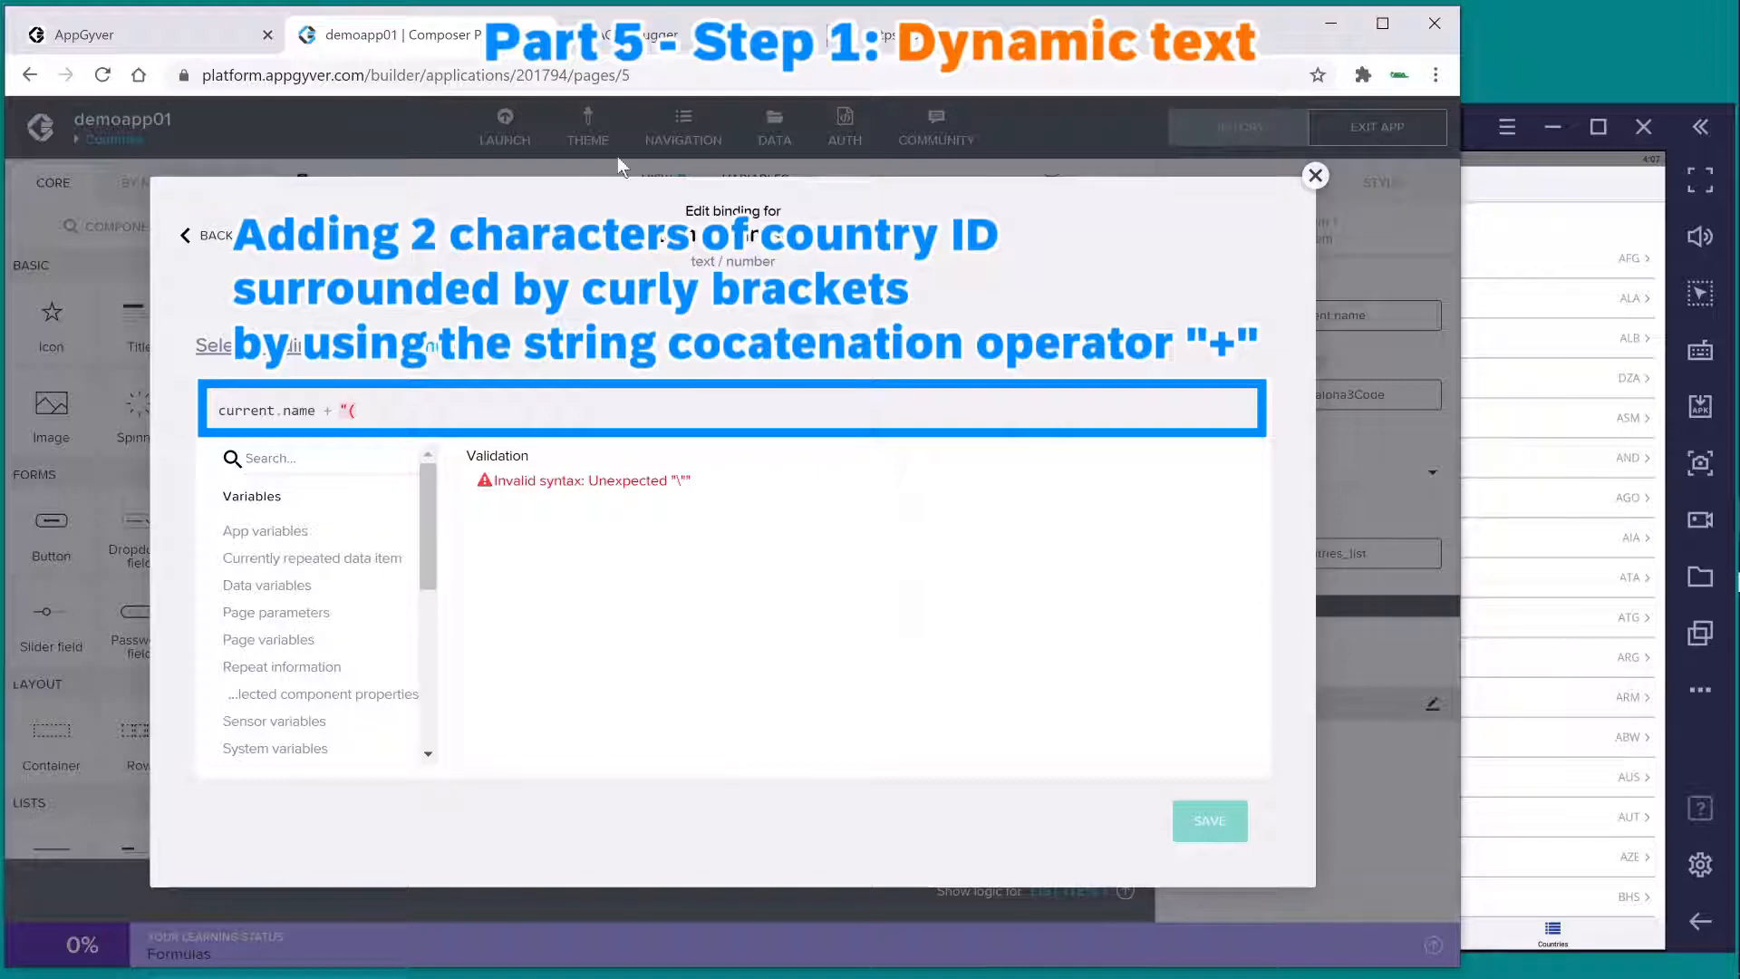
type("( \" + cu")
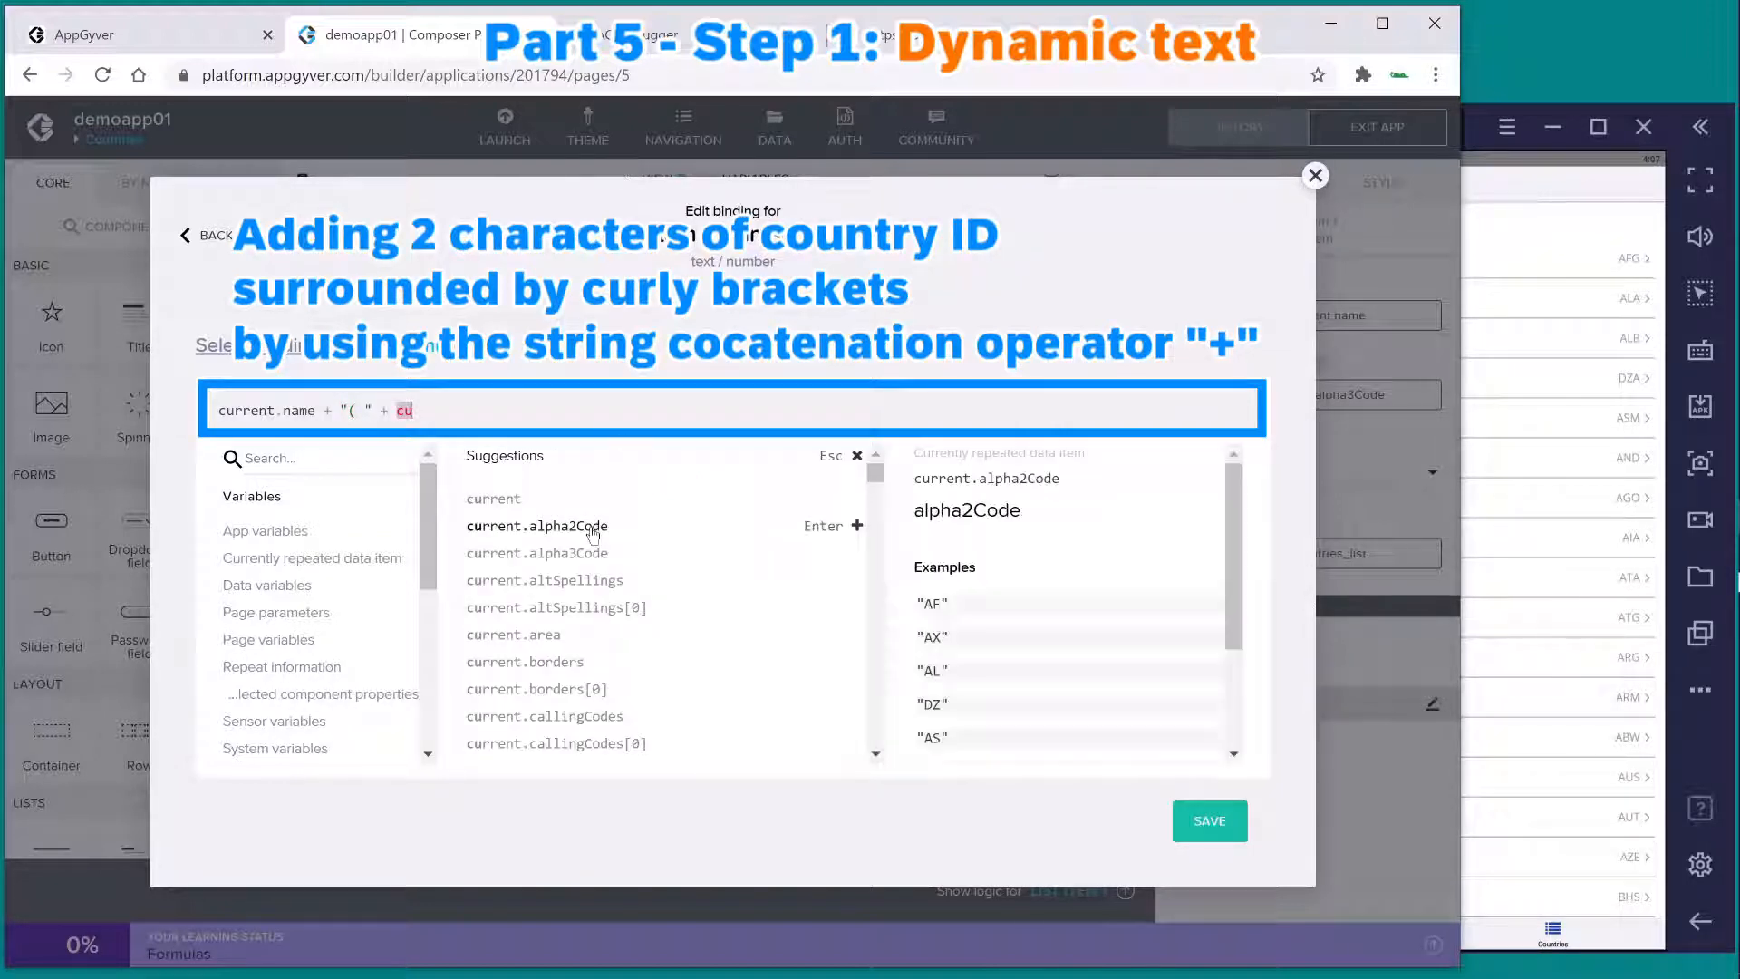
left_click(824, 536)
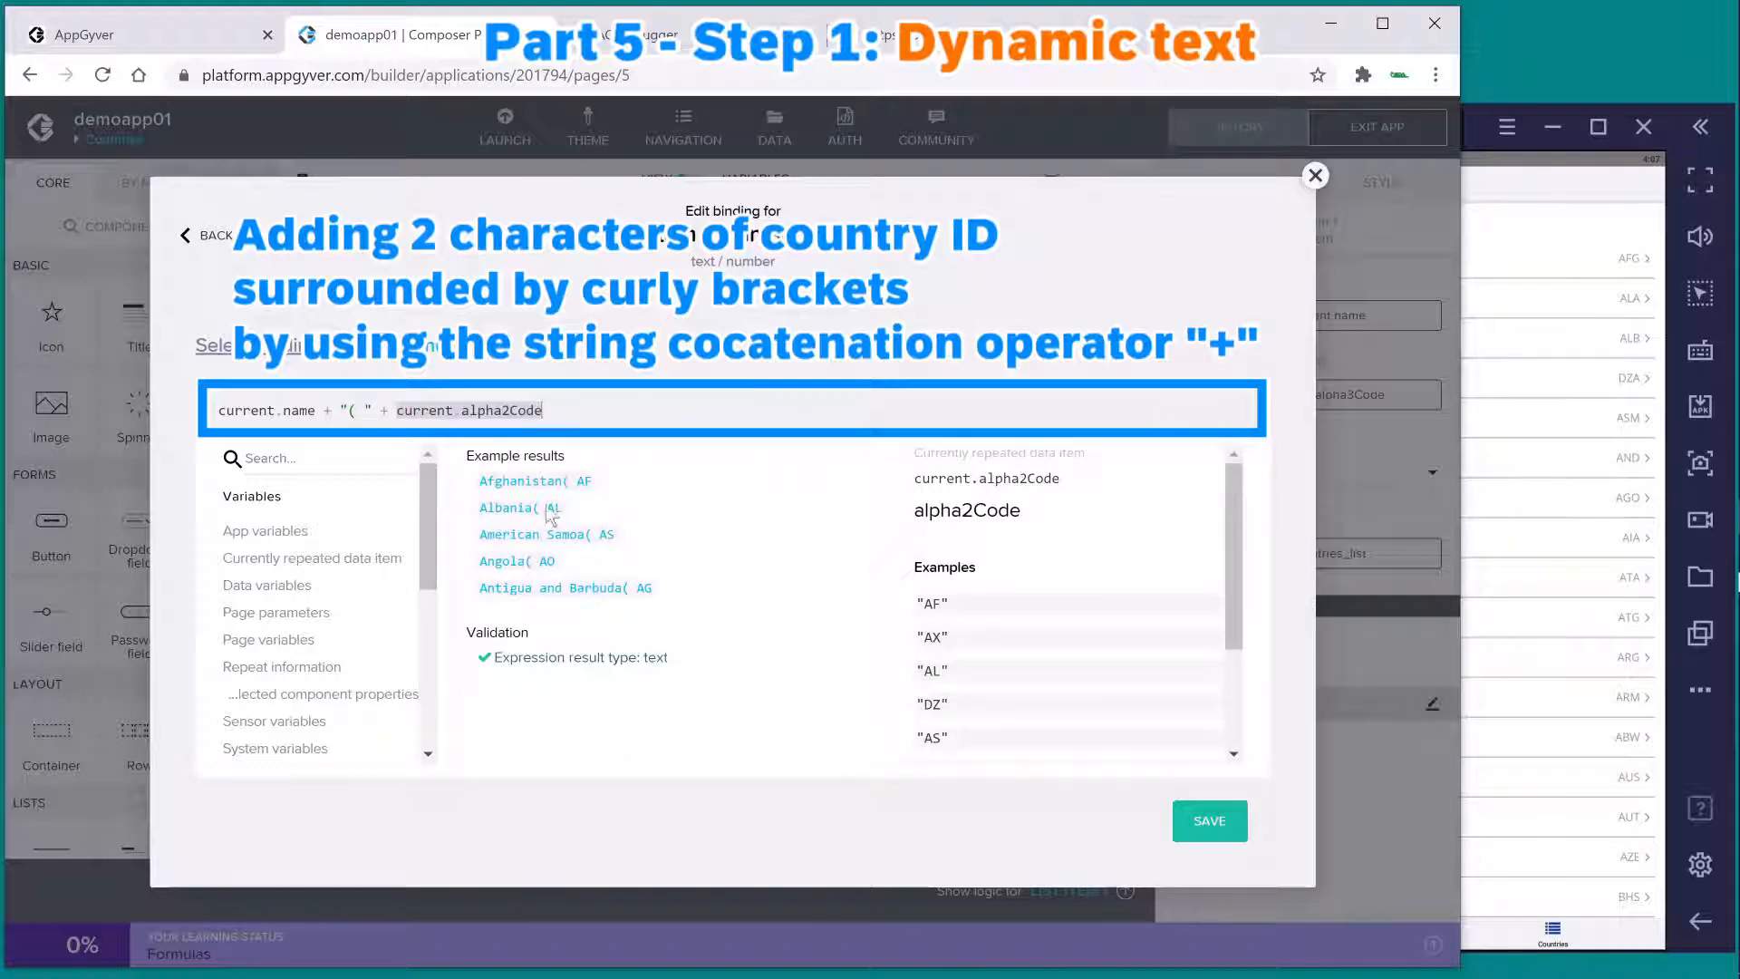
left_click(363, 410)
key("BackSpace")
key("End")
type("+ \")\"")
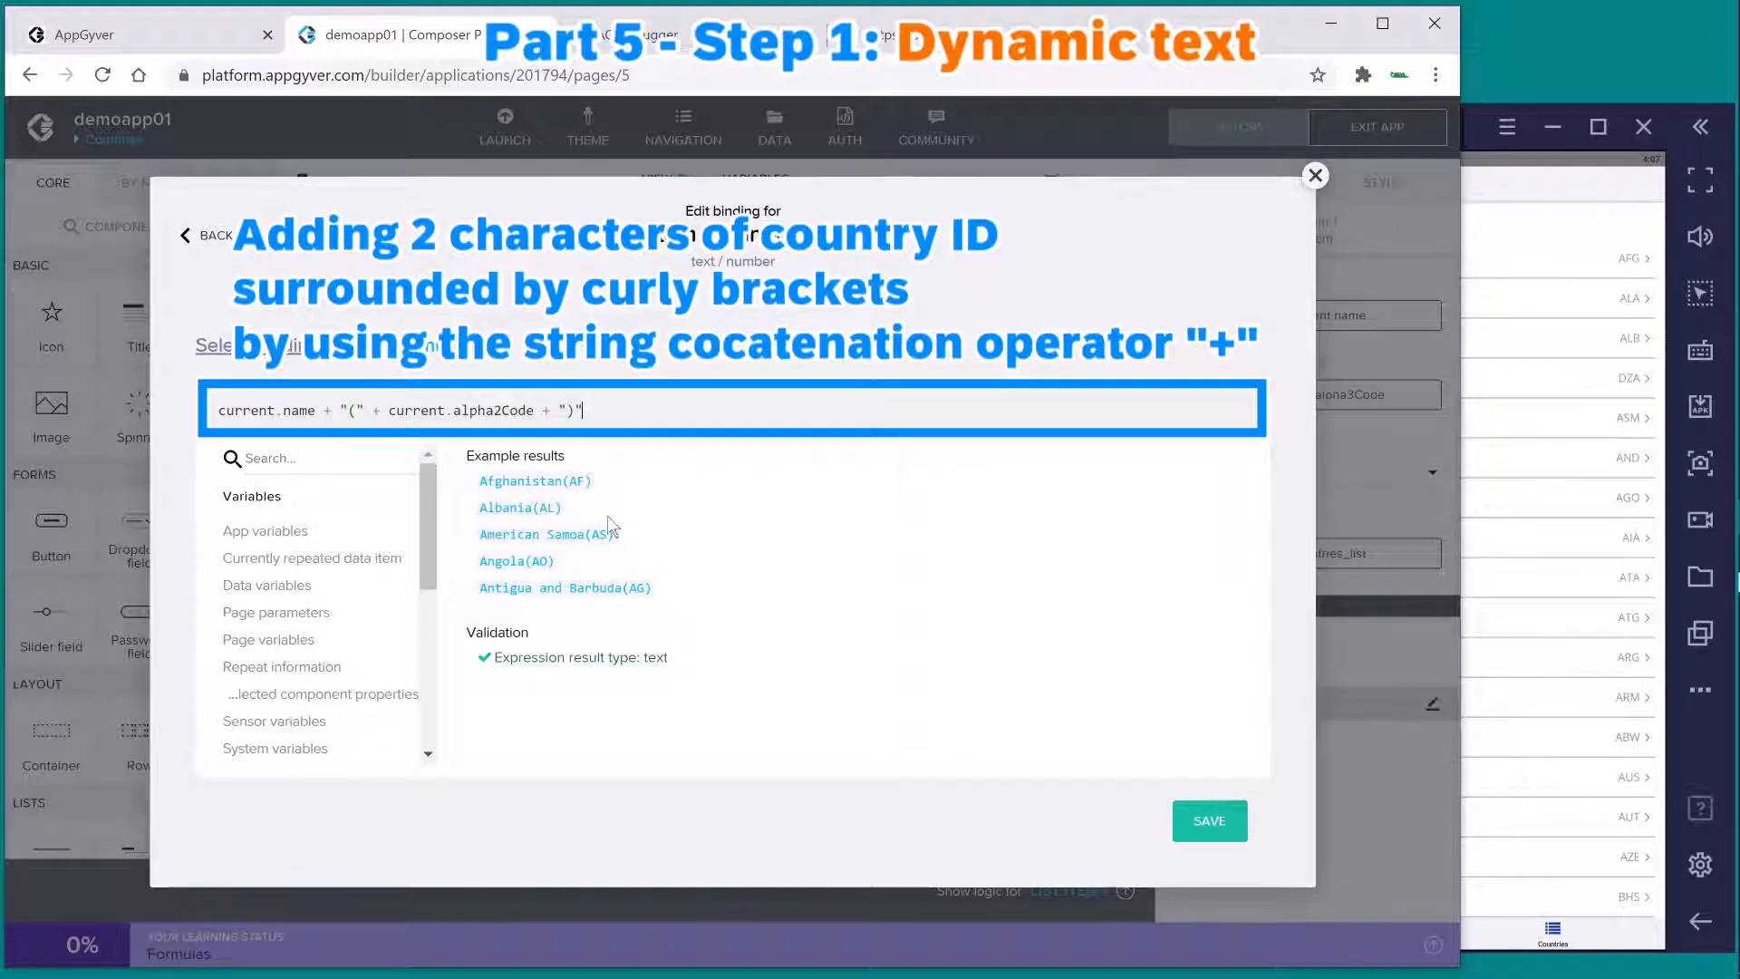
left_click(351, 411)
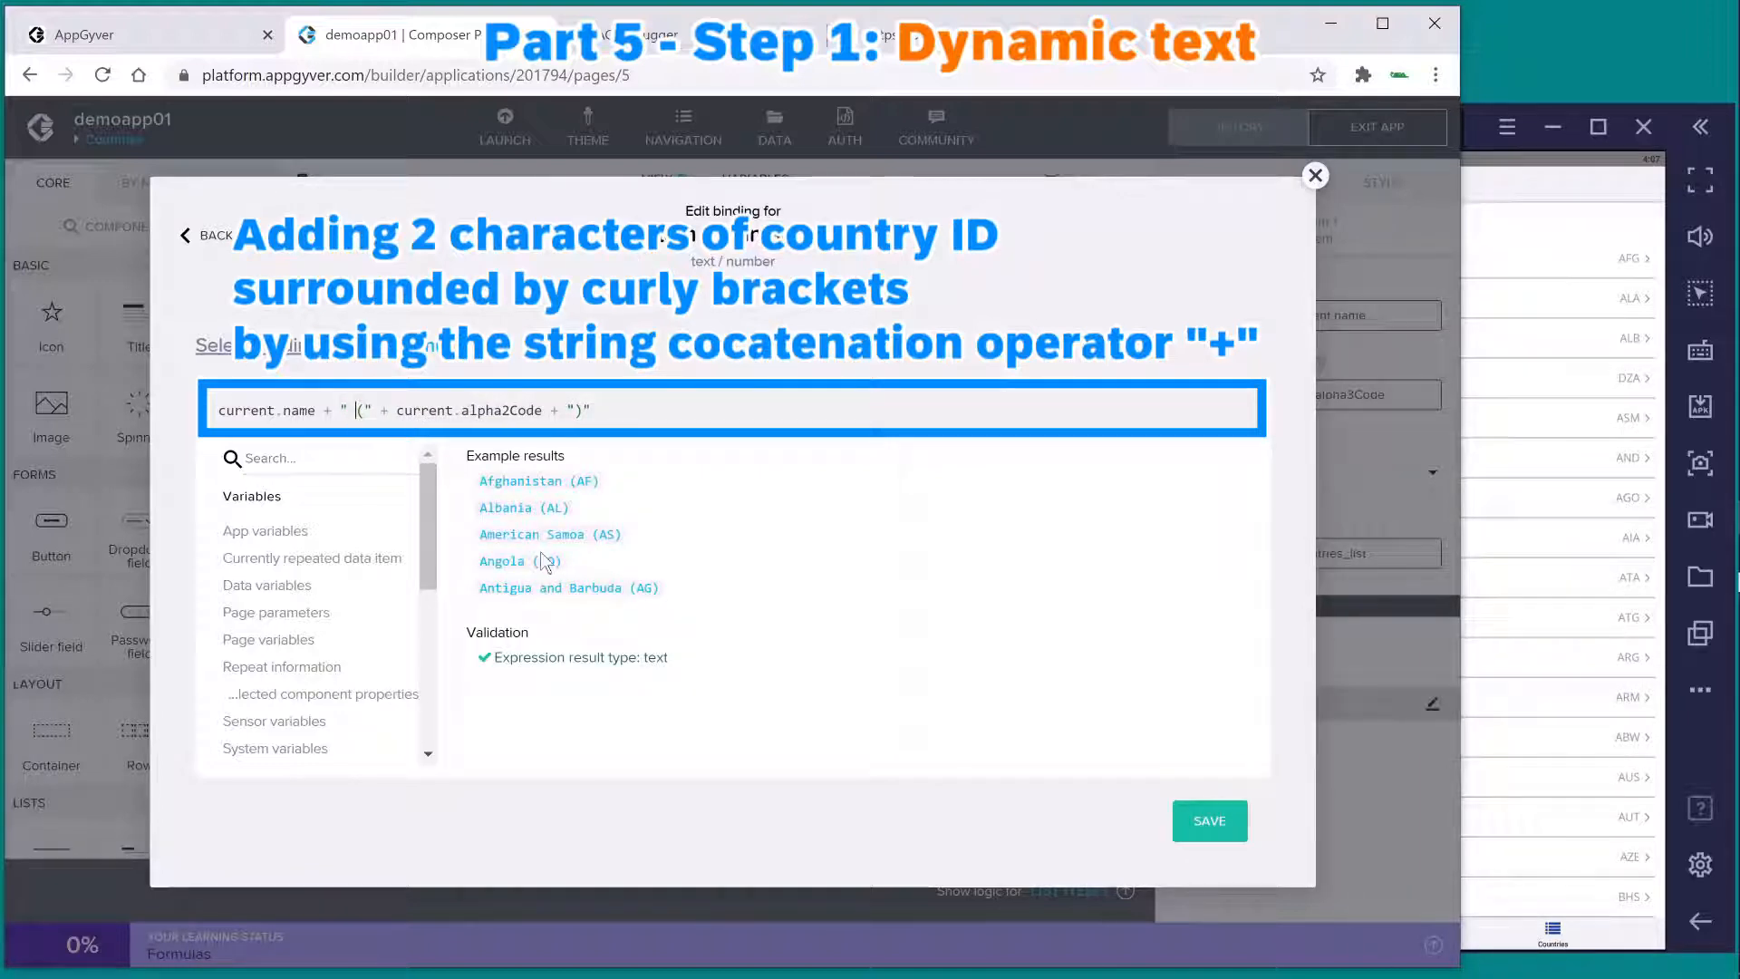
left_click(1214, 820)
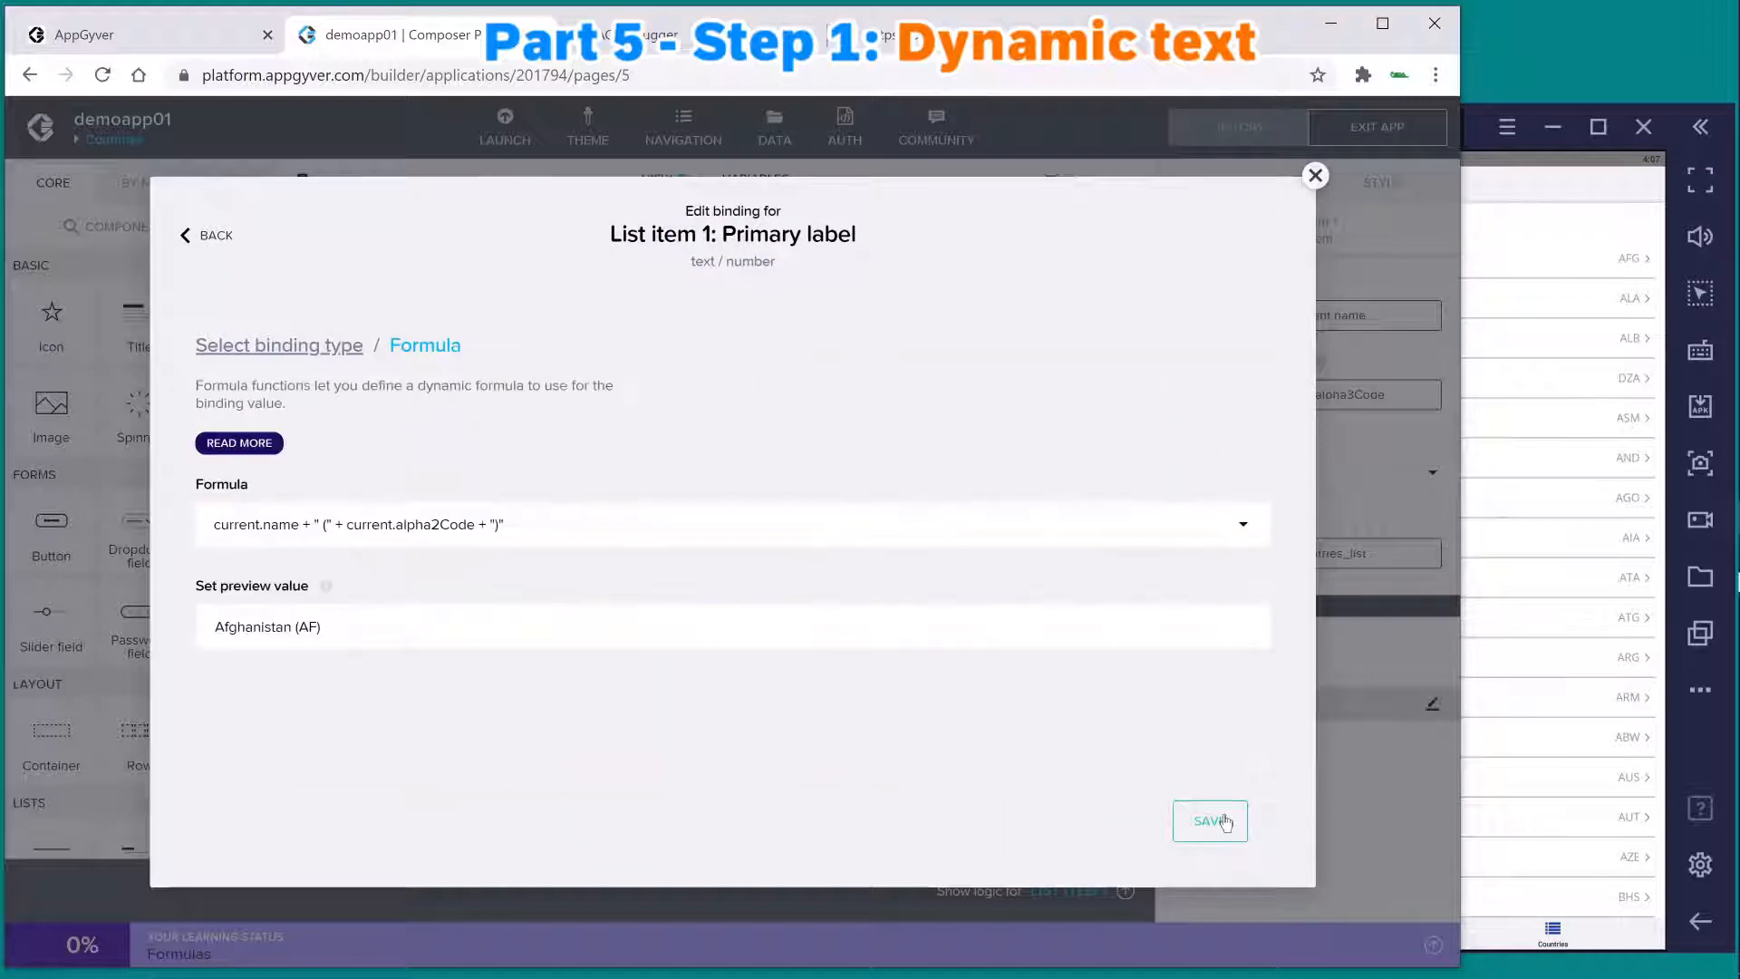
left_click(1219, 821)
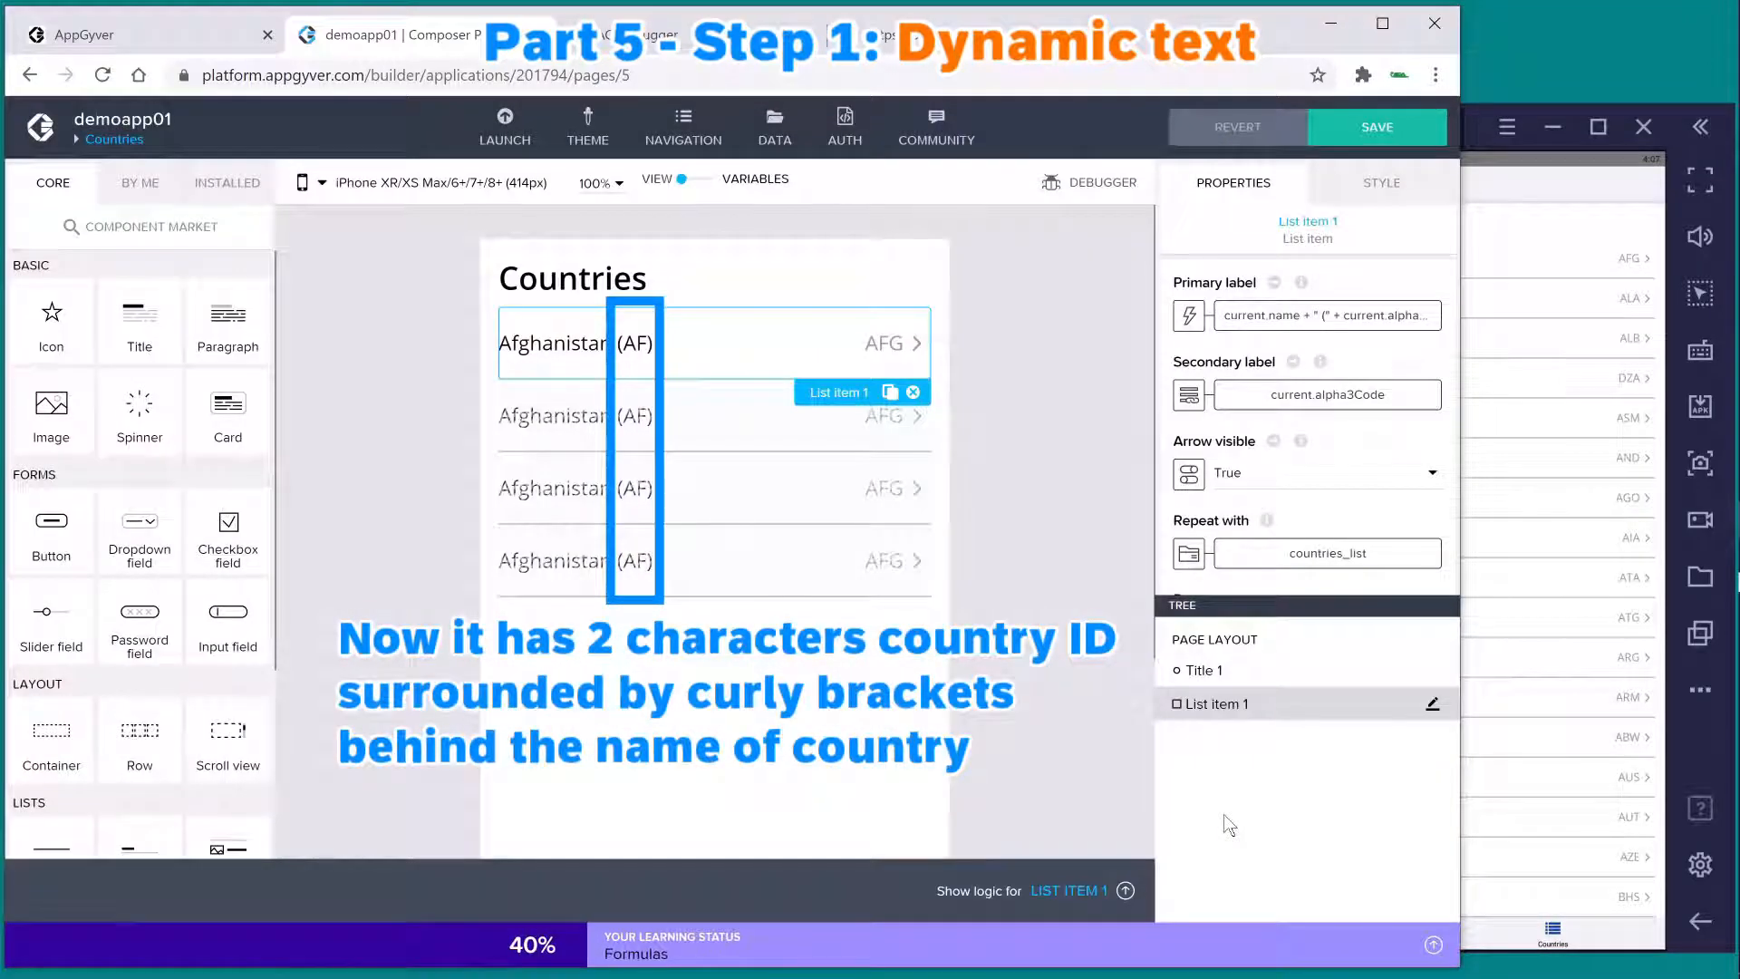
- Save the application and open its Countries page in the emulator preview
left_click(1394, 136)
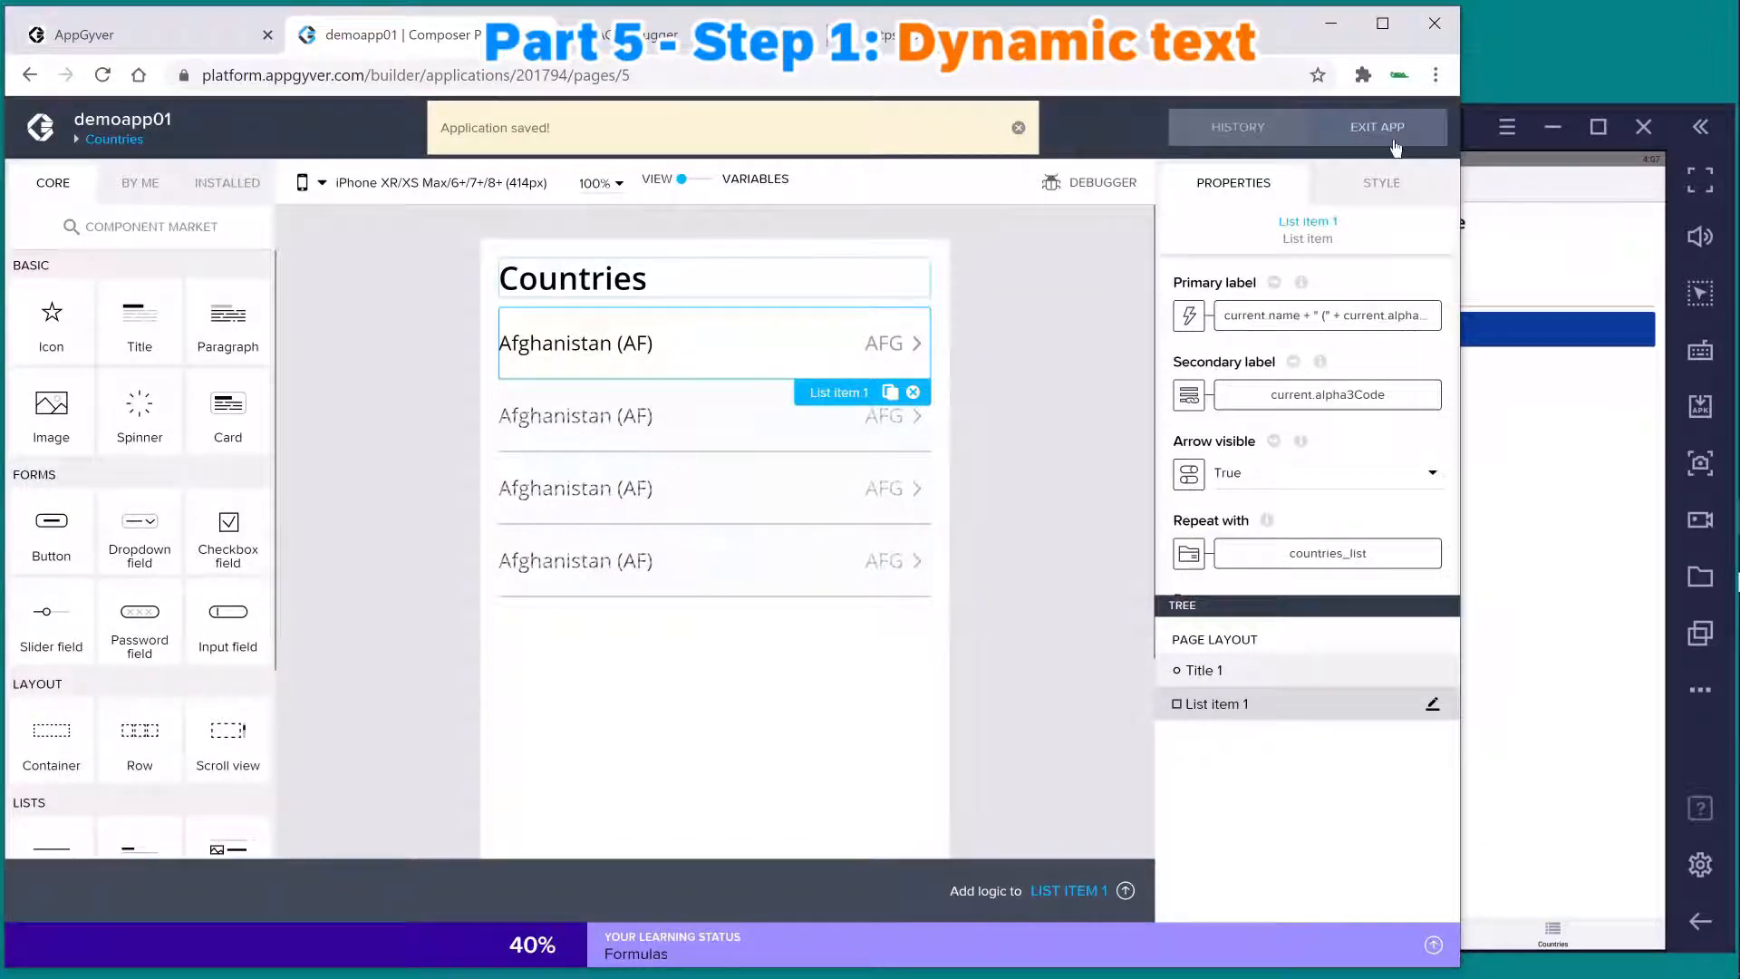
left_click(1553, 460)
left_click(1555, 939)
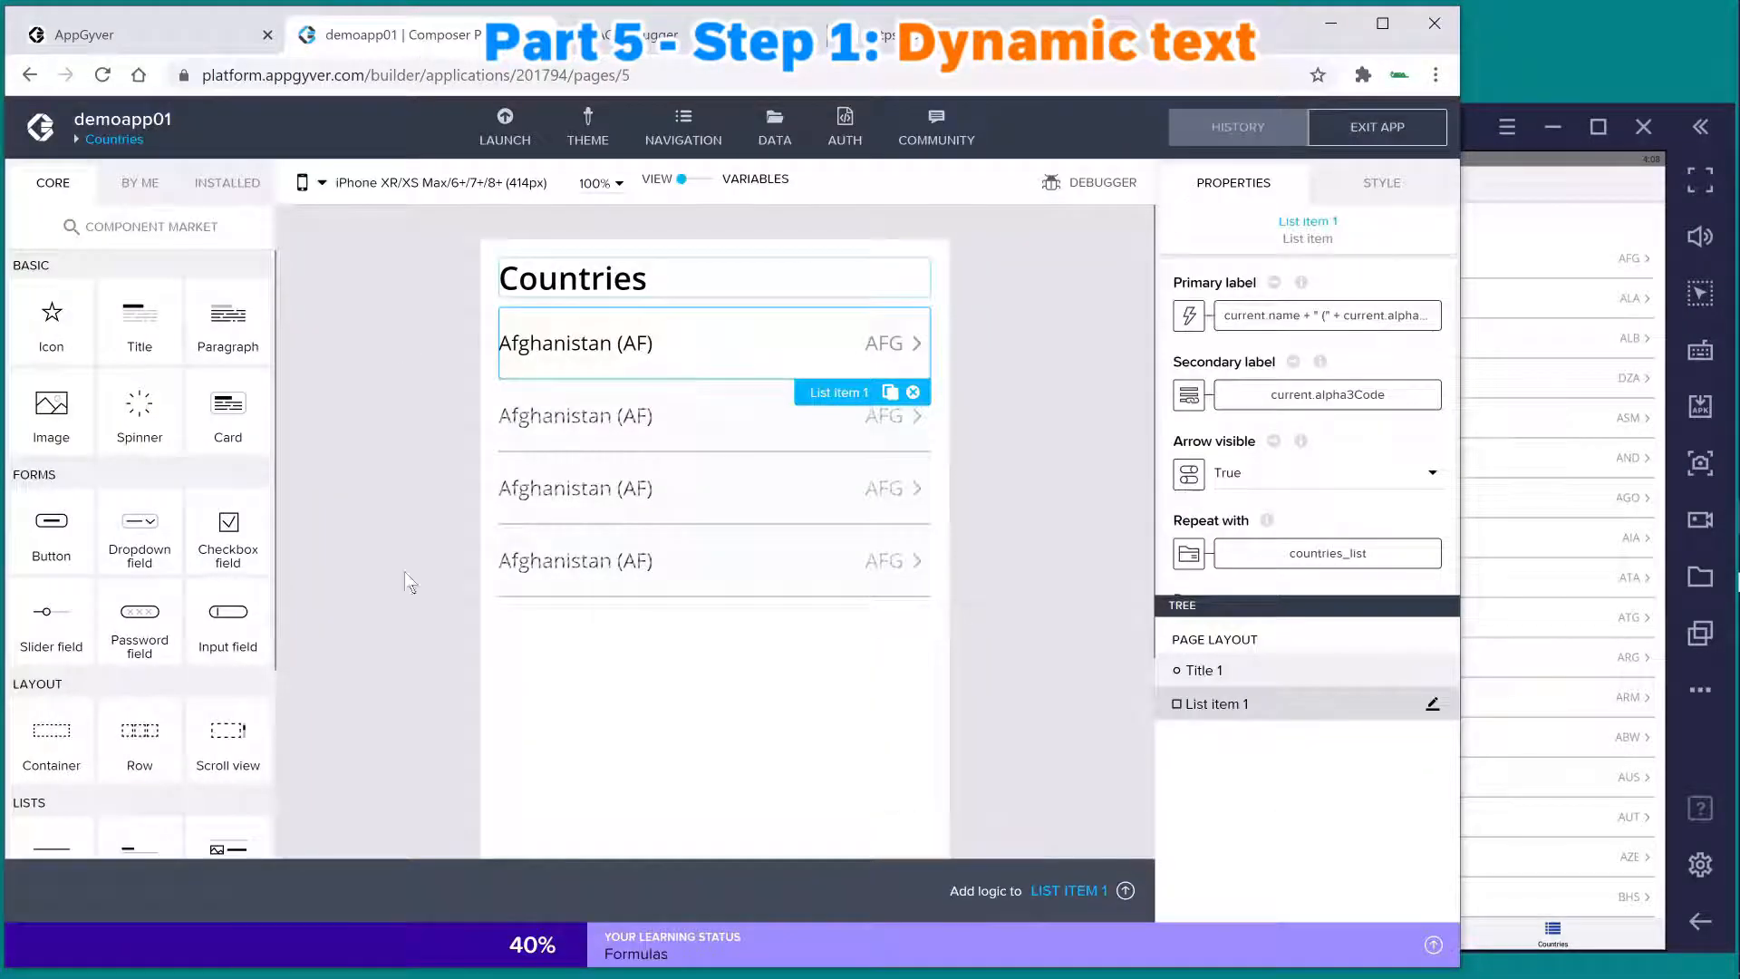
- Review the completion criteria of the Simple math tutorial goal
left_click(679, 958)
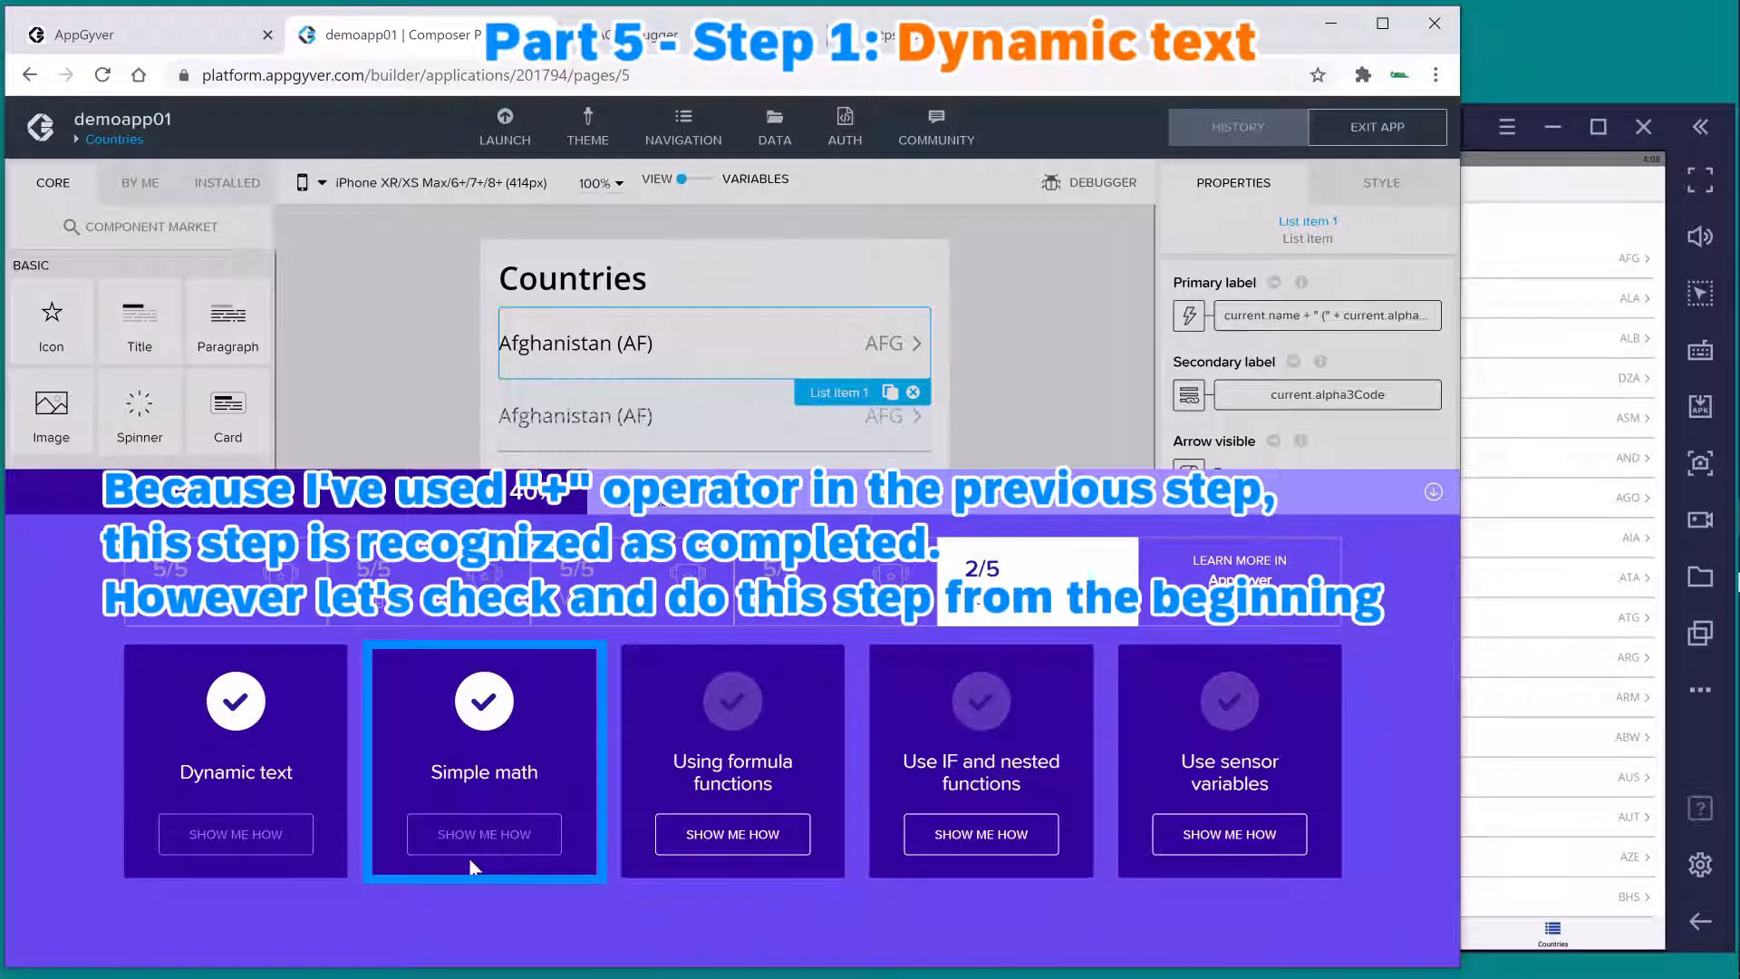
left_click(475, 835)
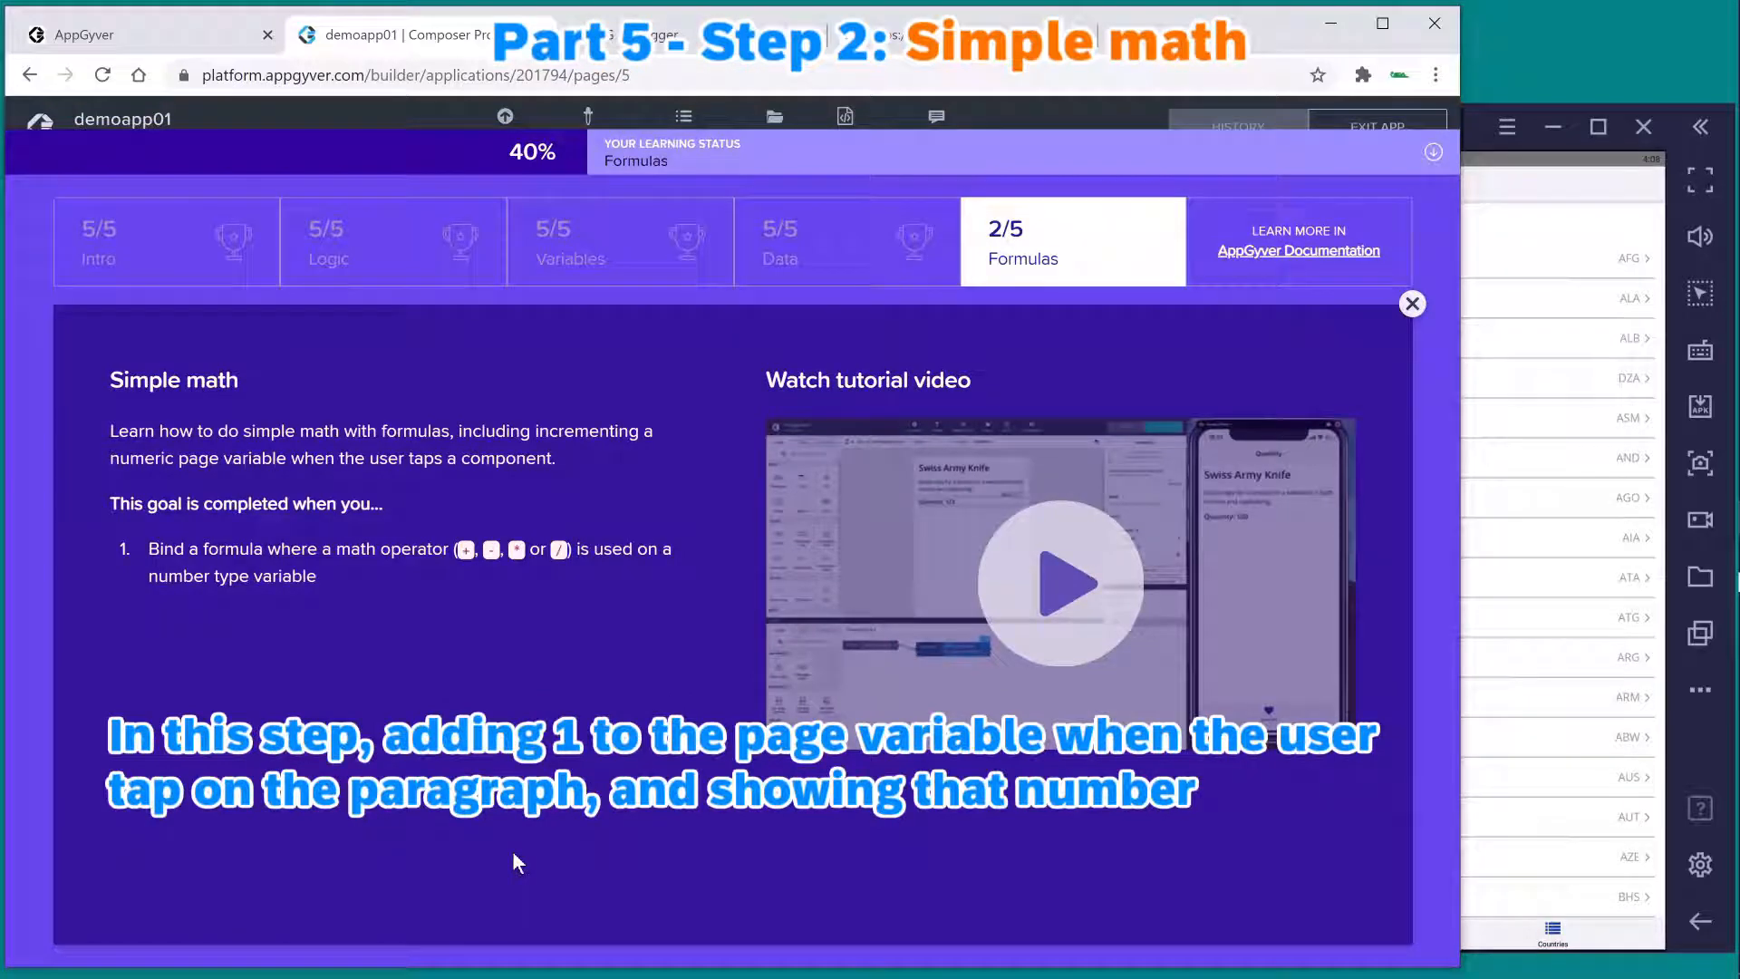
left_click(1412, 304)
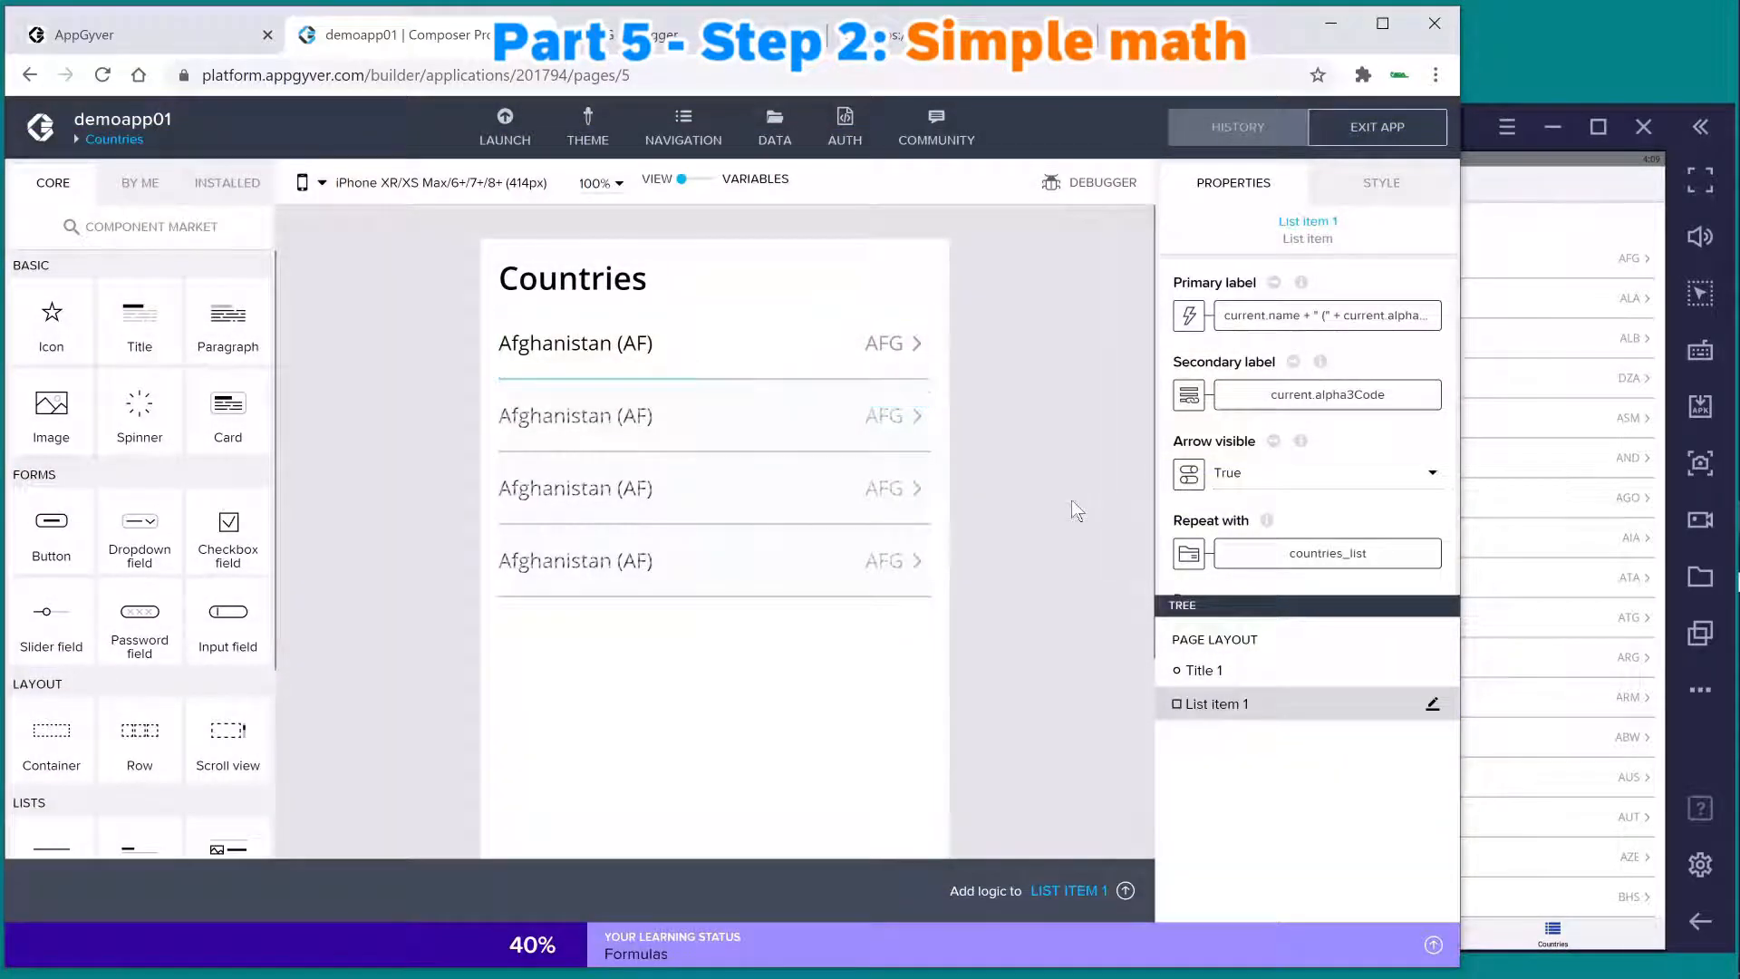
- Create a new page named "Counter" in the app
left_click(1073, 504)
left_click(81, 138)
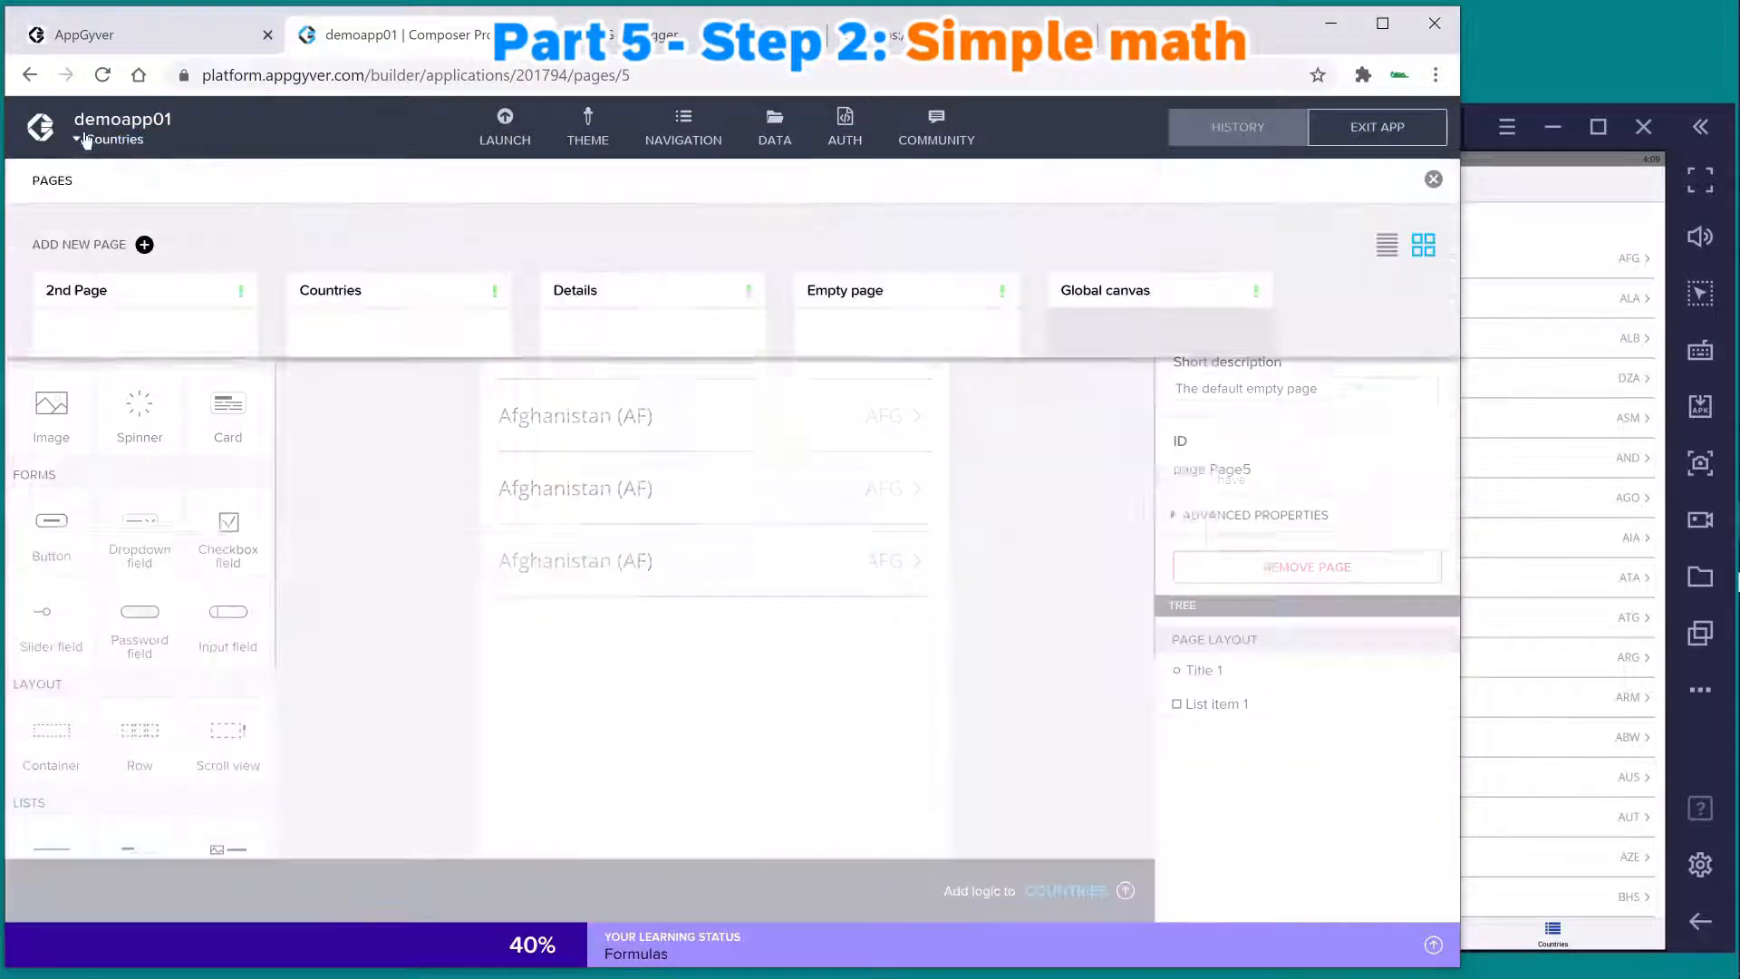
left_click(89, 246)
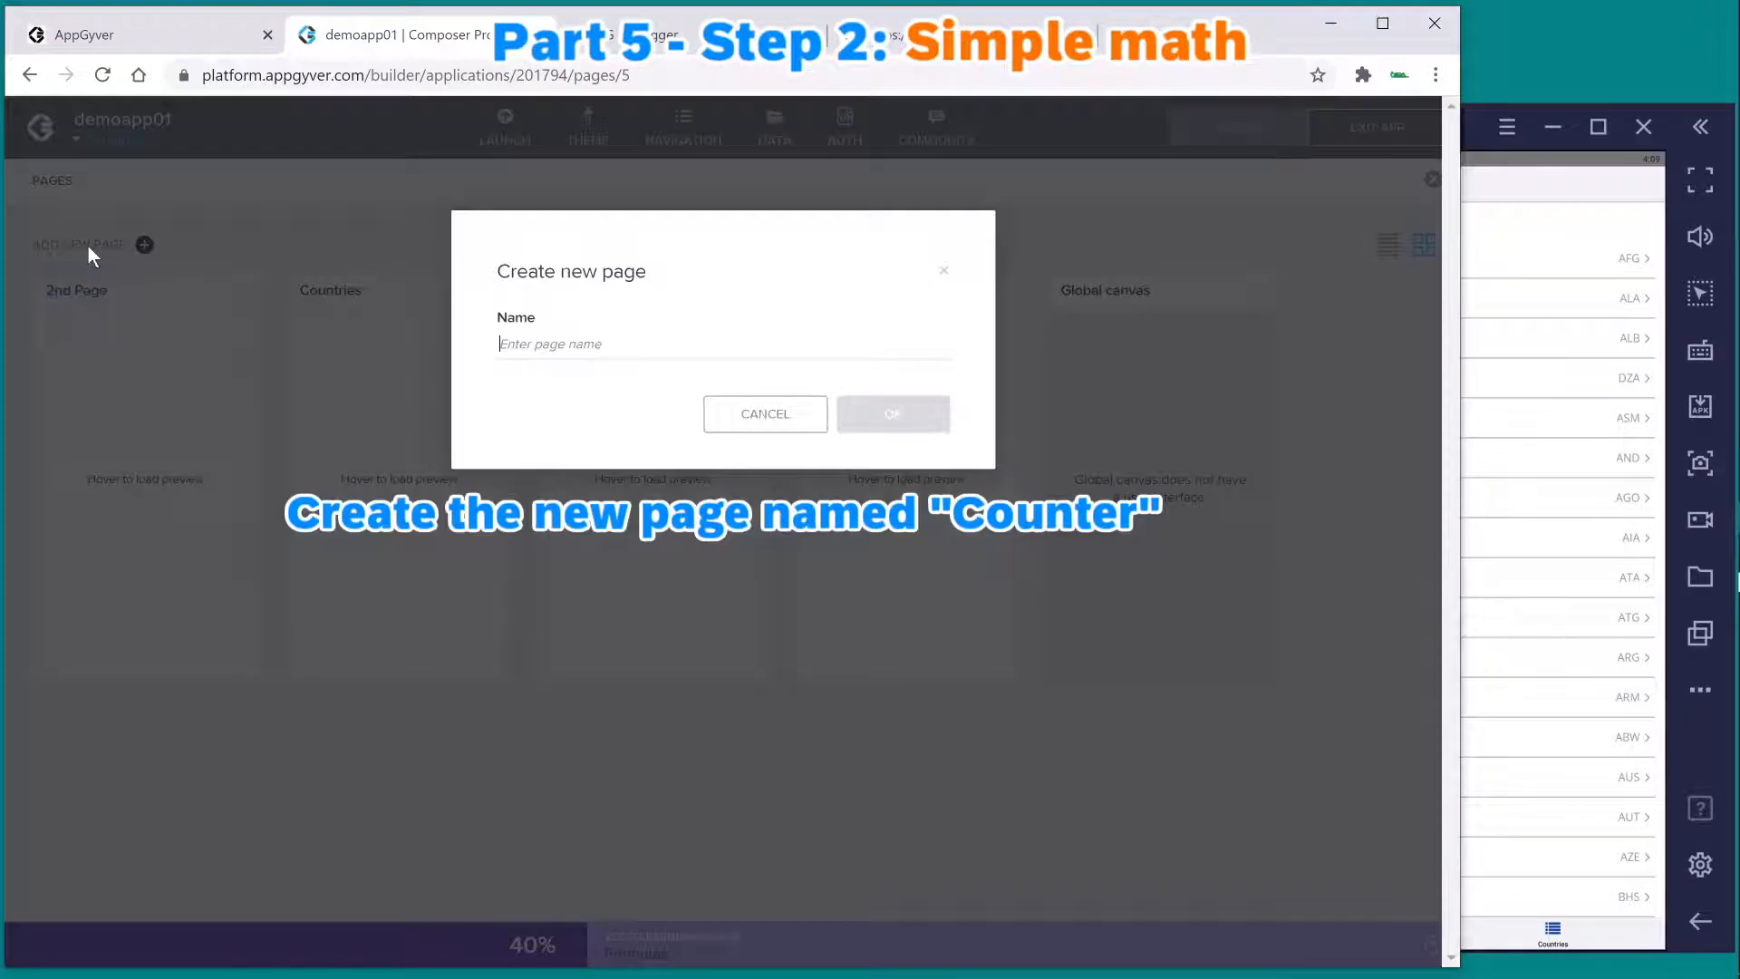
type("Counter")
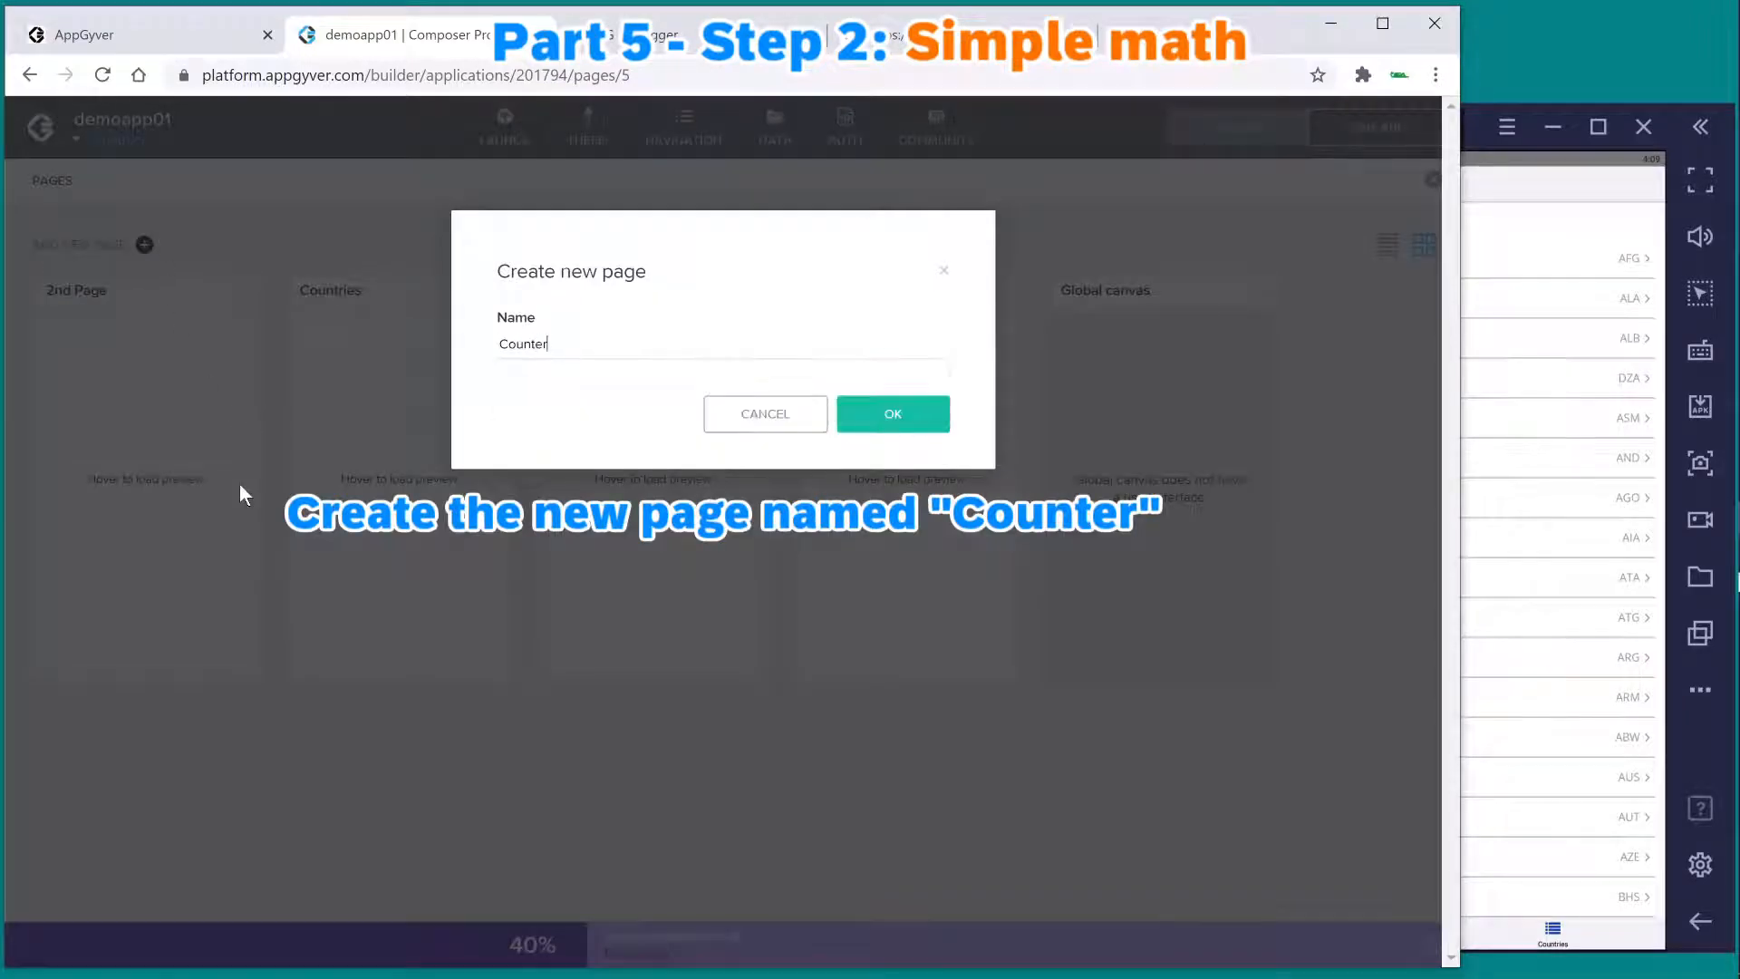
left_click(897, 437)
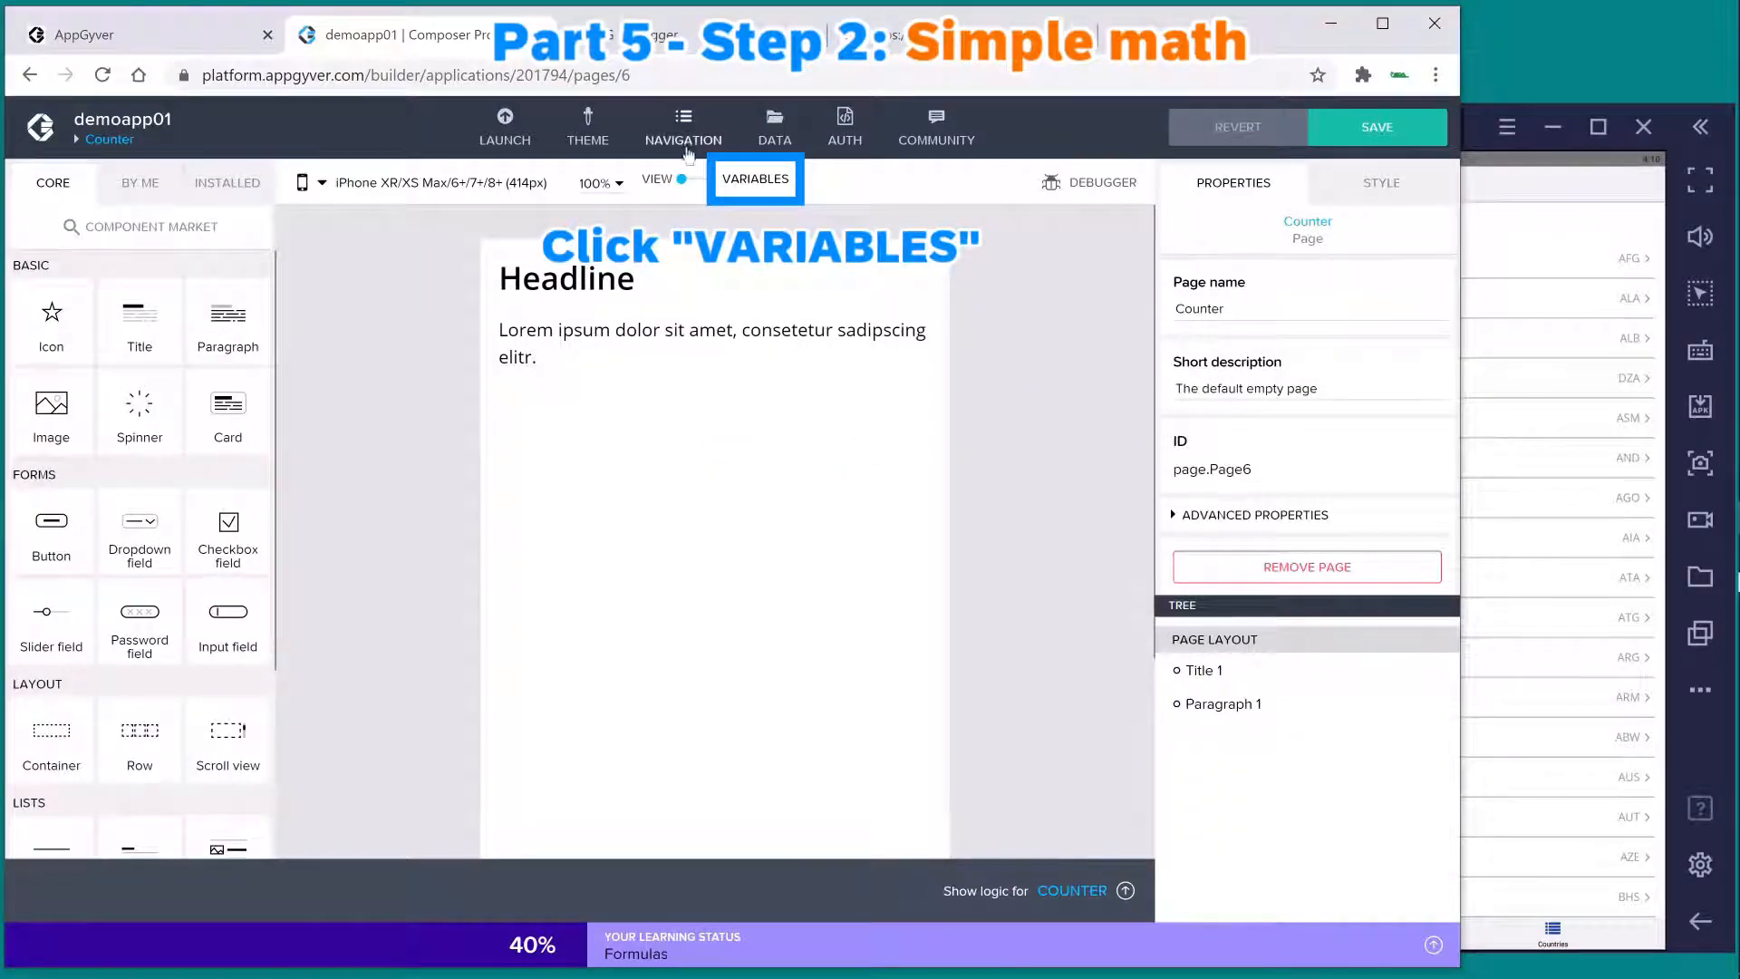
- Add a page variable named "counter" to the Counter page and set its value type to Number
left_click(725, 184)
left_click(67, 285)
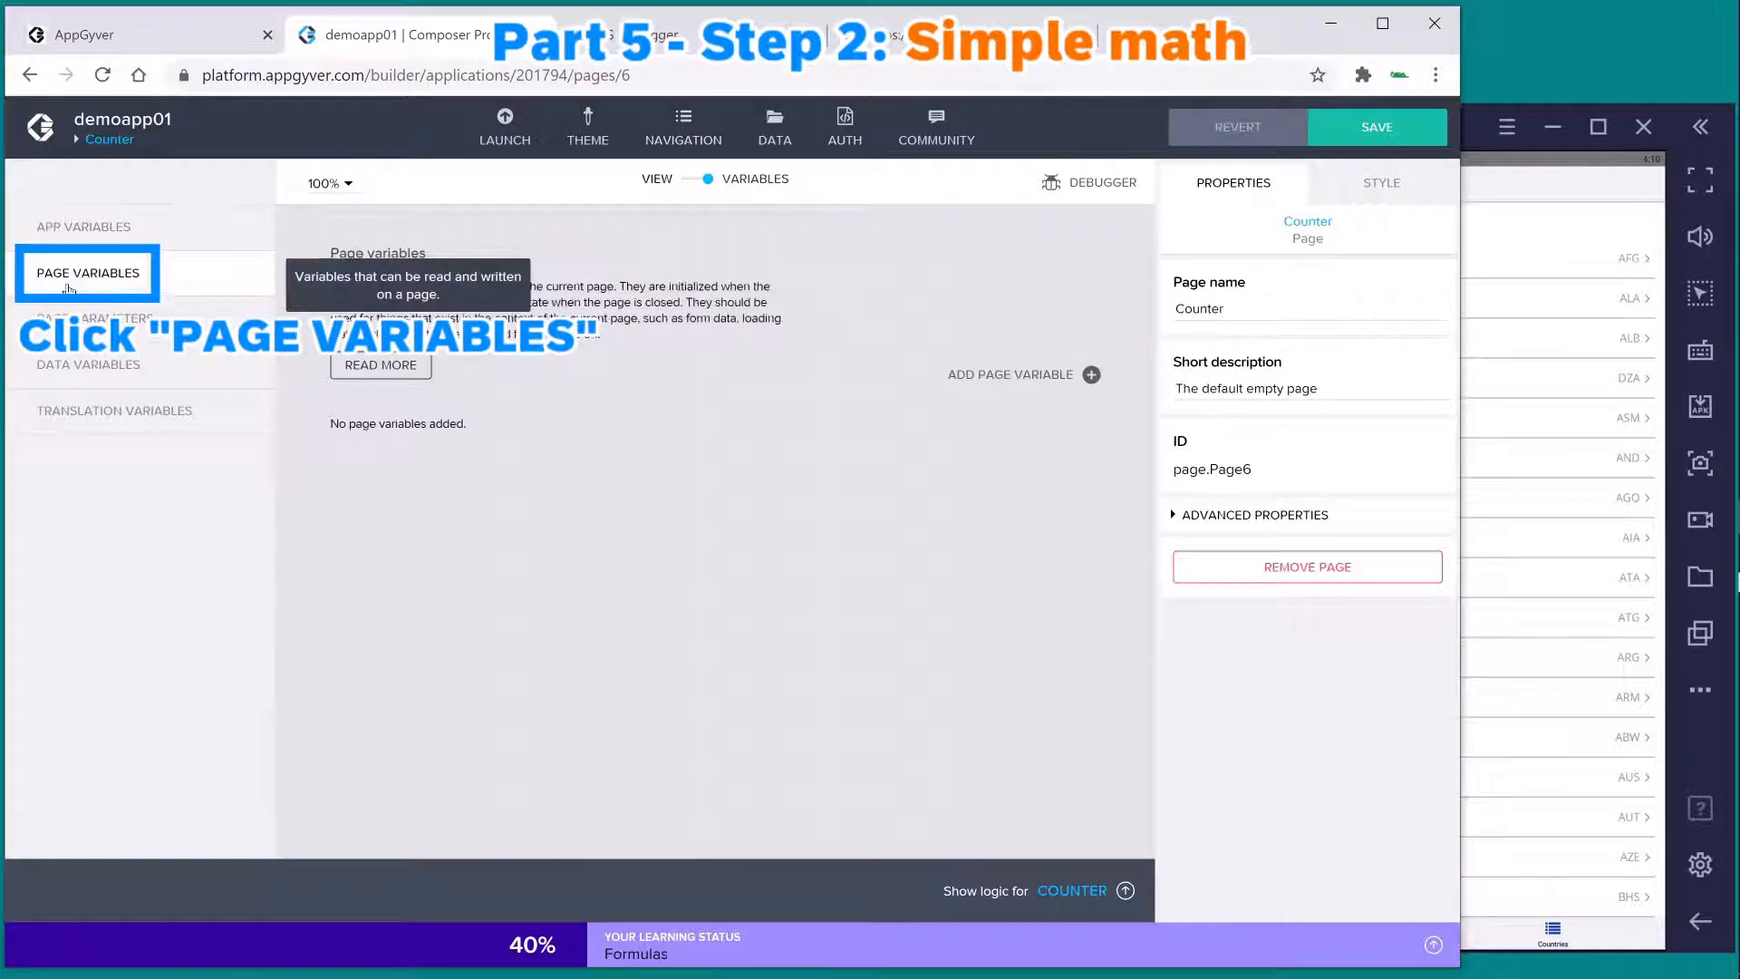
left_click(1009, 378)
type("counter")
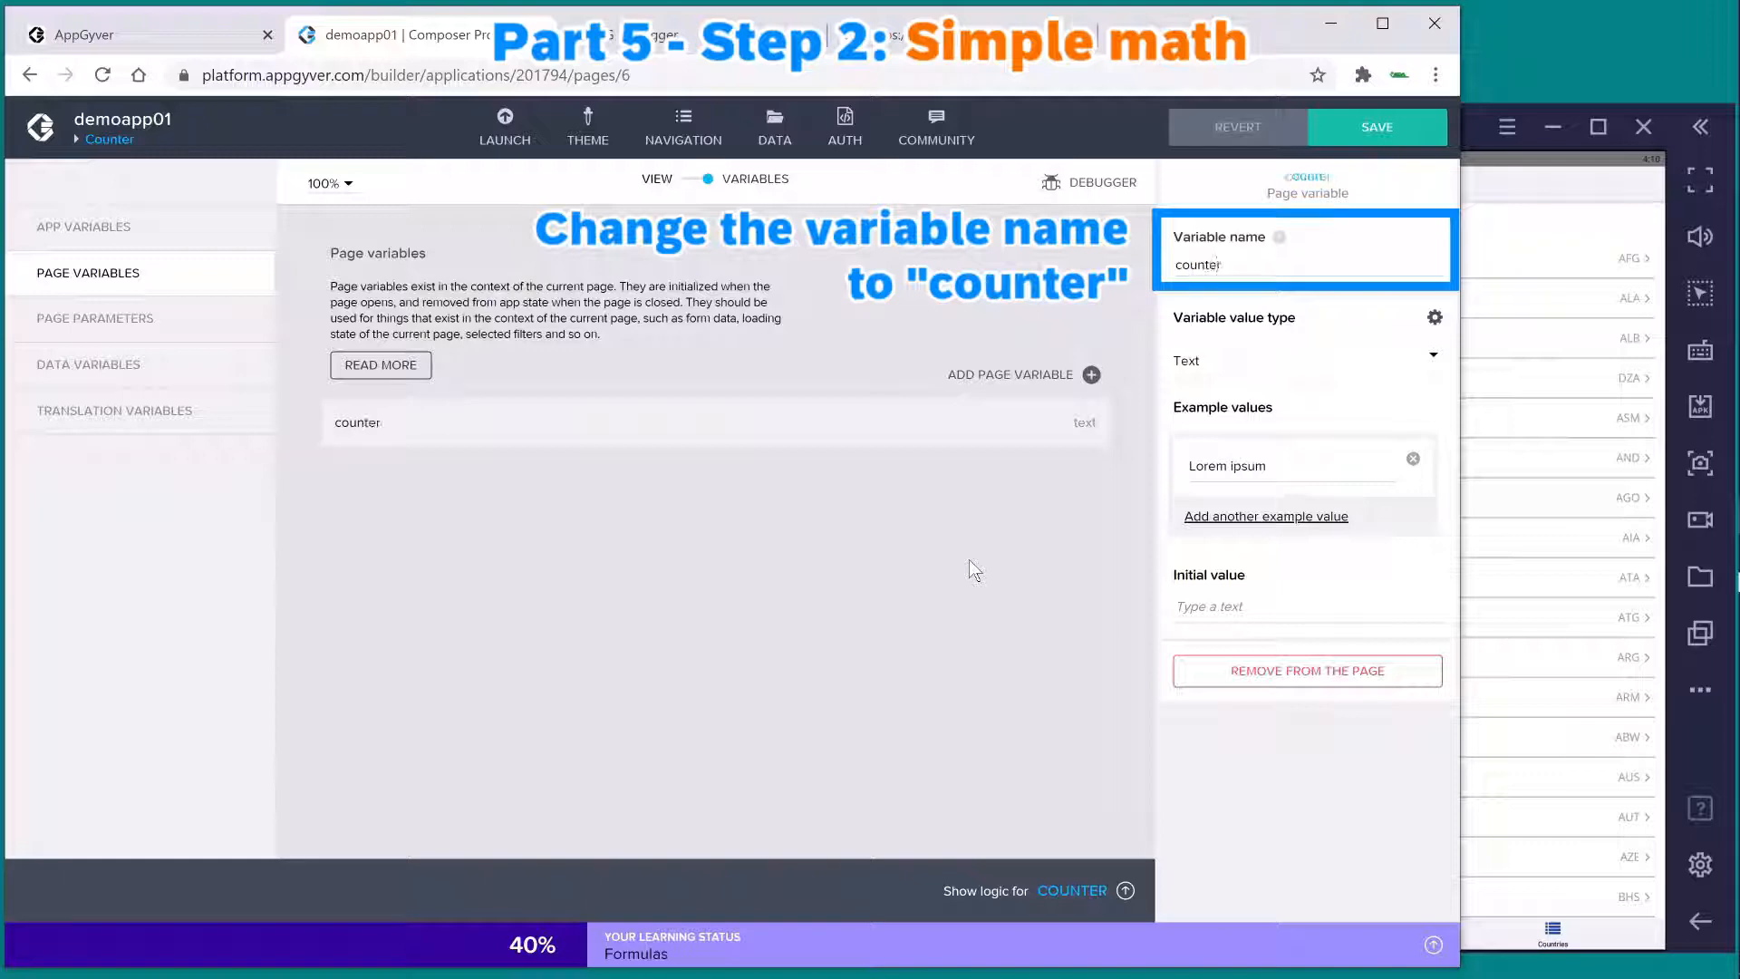
left_click(1302, 362)
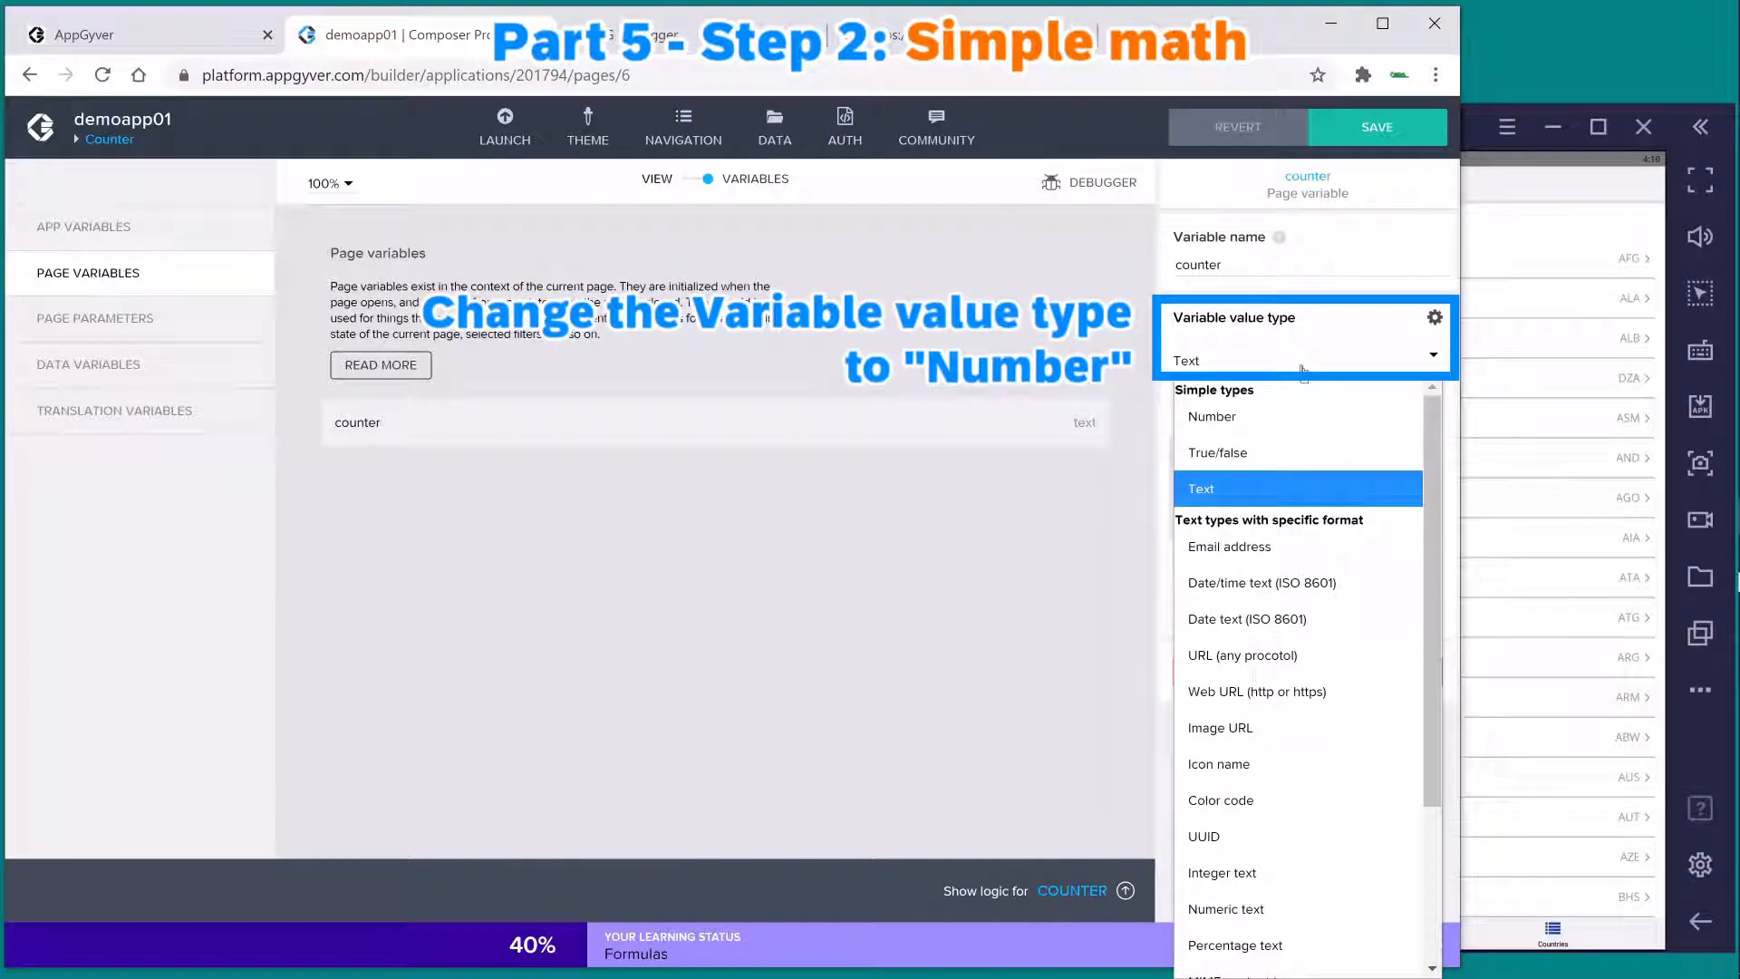
left_click(1300, 420)
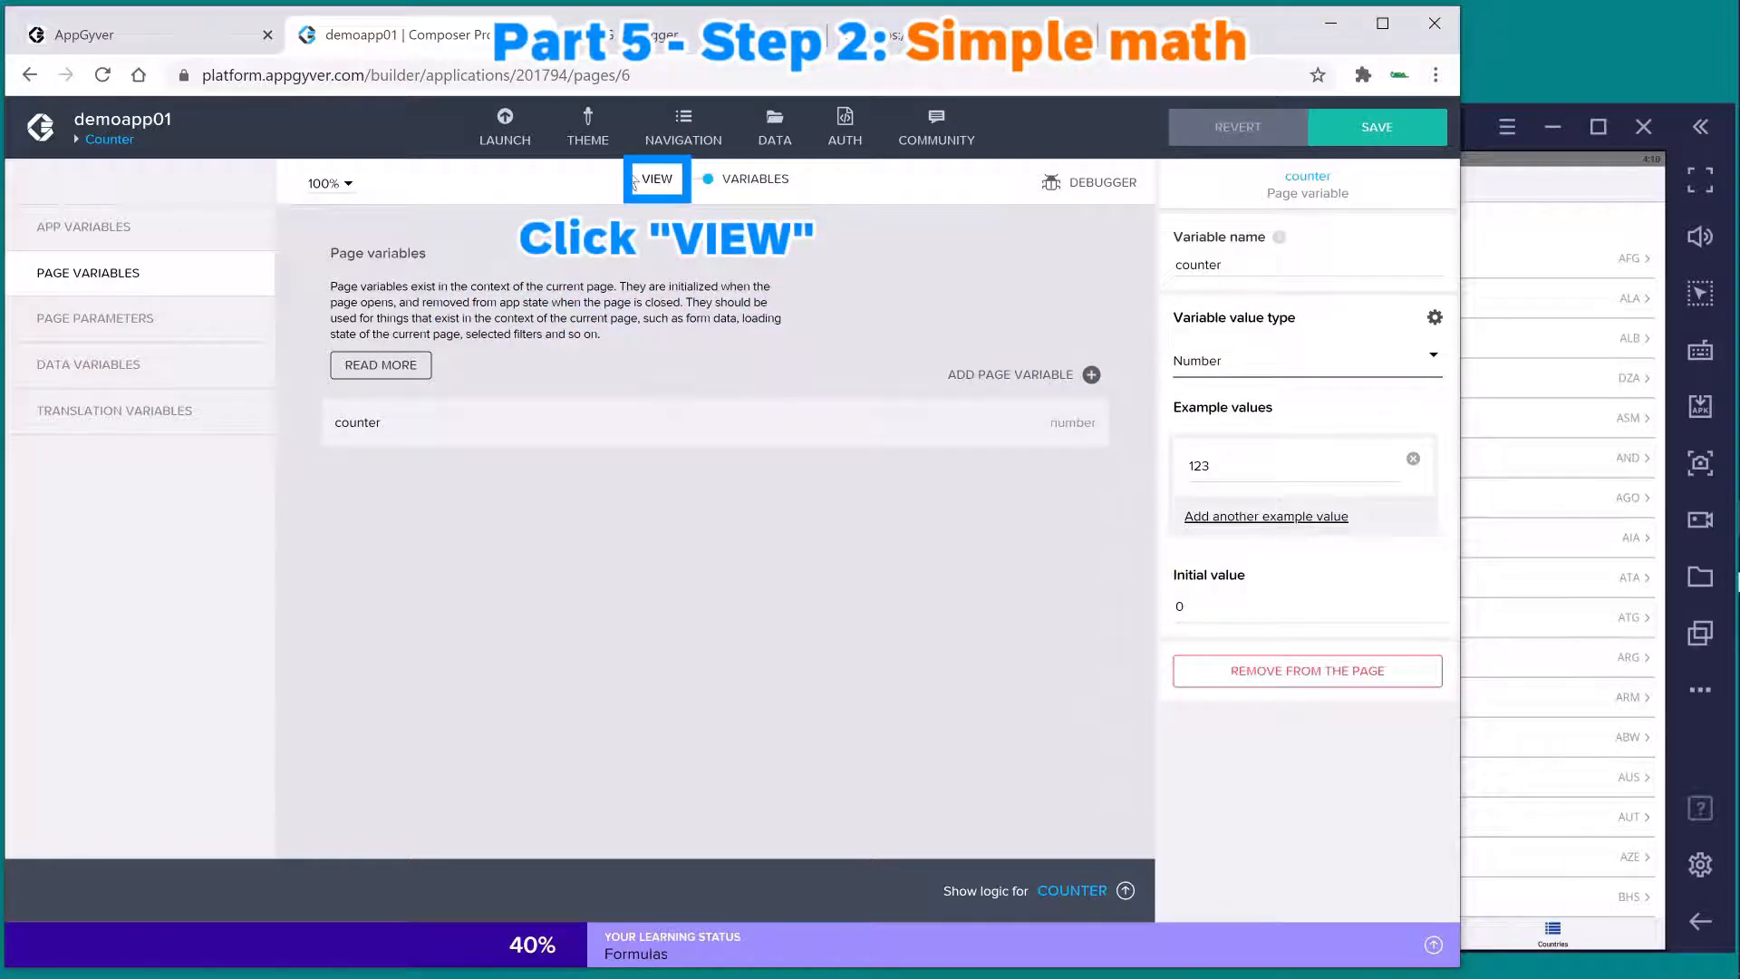
- Bind the content of the Counter page's paragraph to the page variable counter and save the binding
left_click(685, 192)
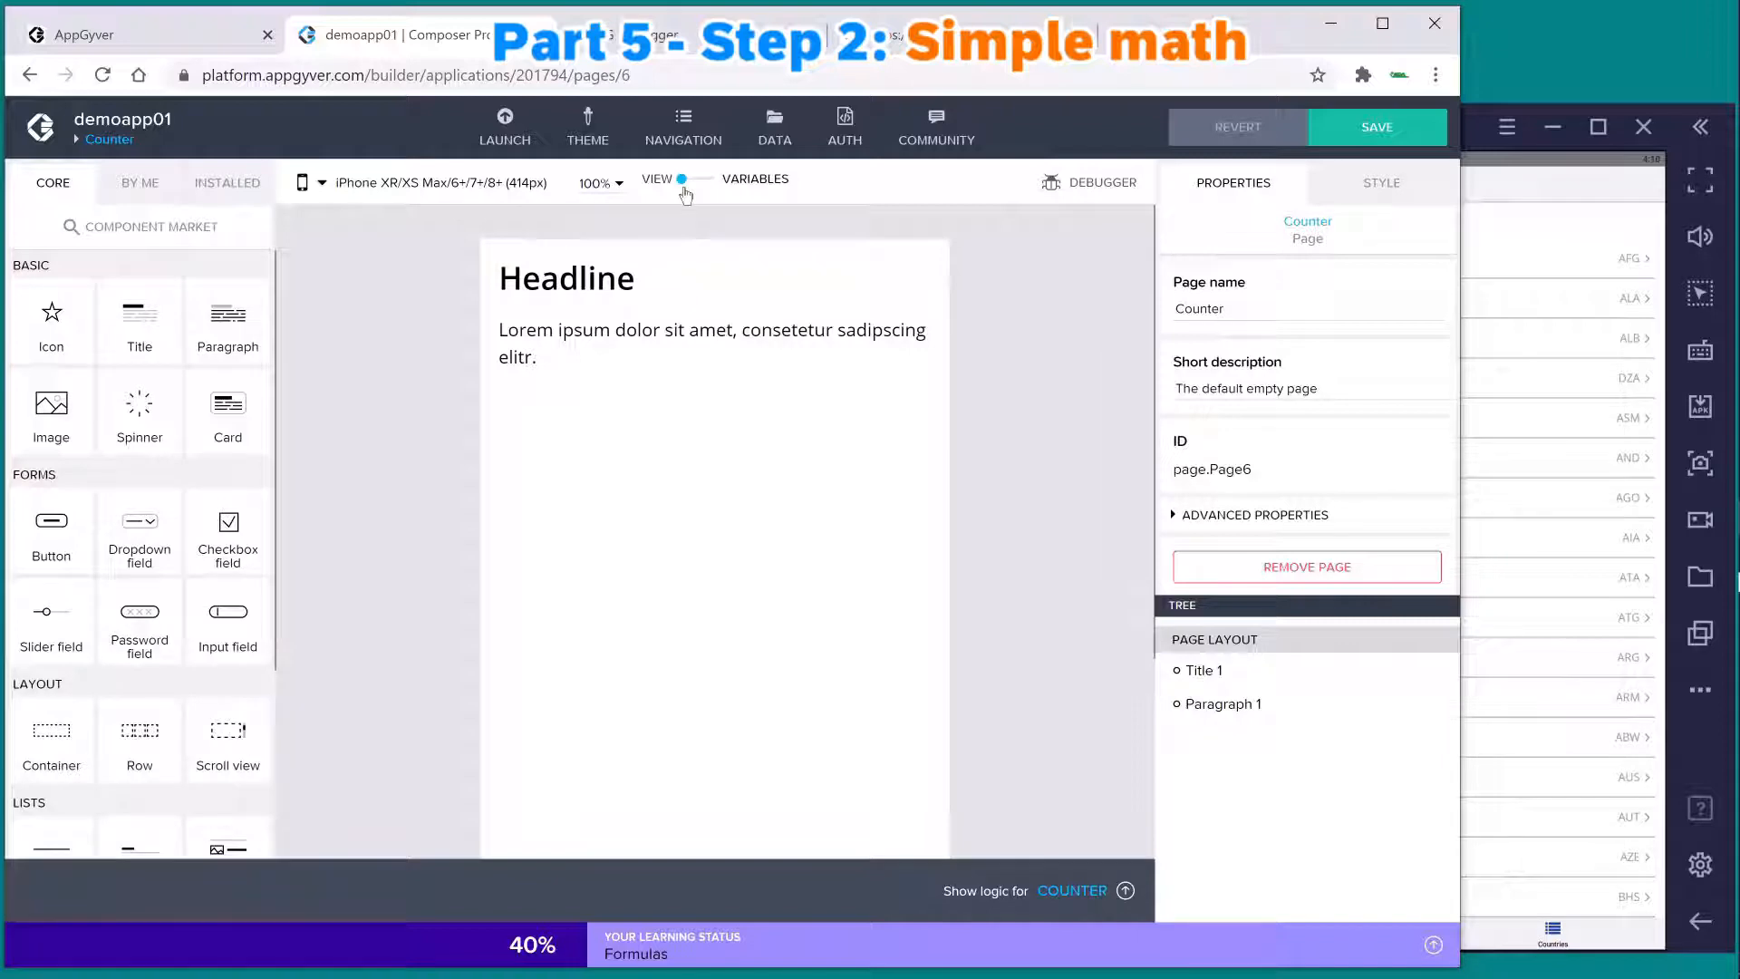
left_click(686, 330)
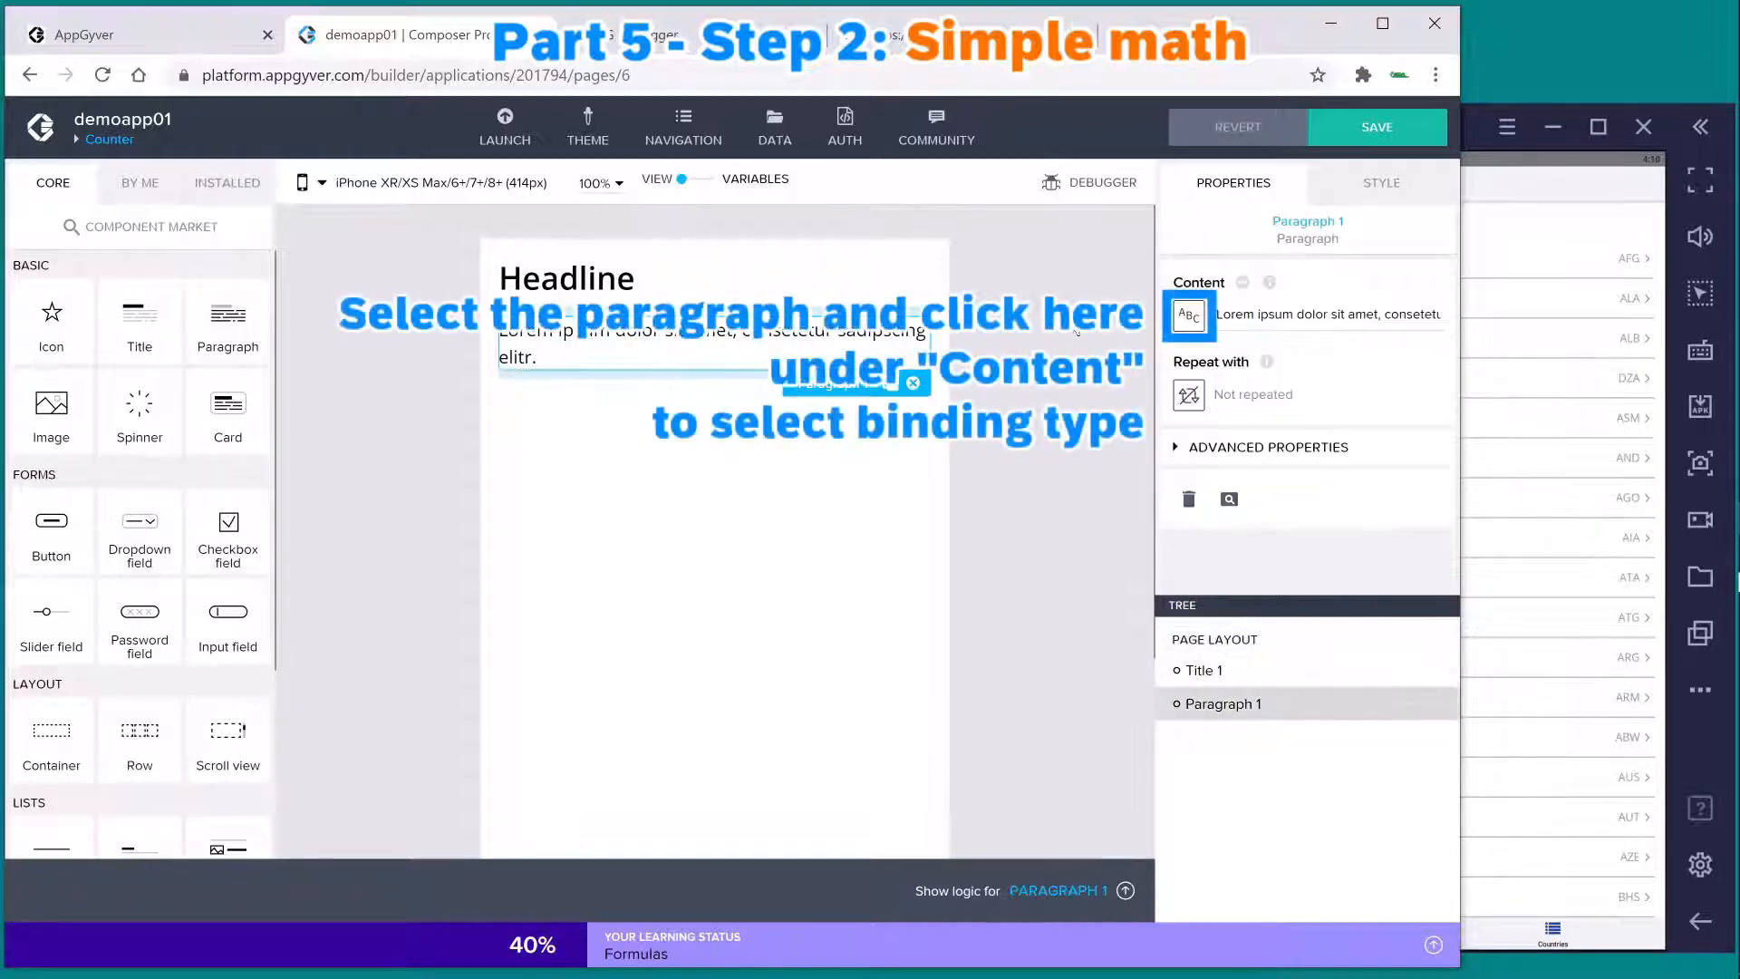
left_click(1187, 315)
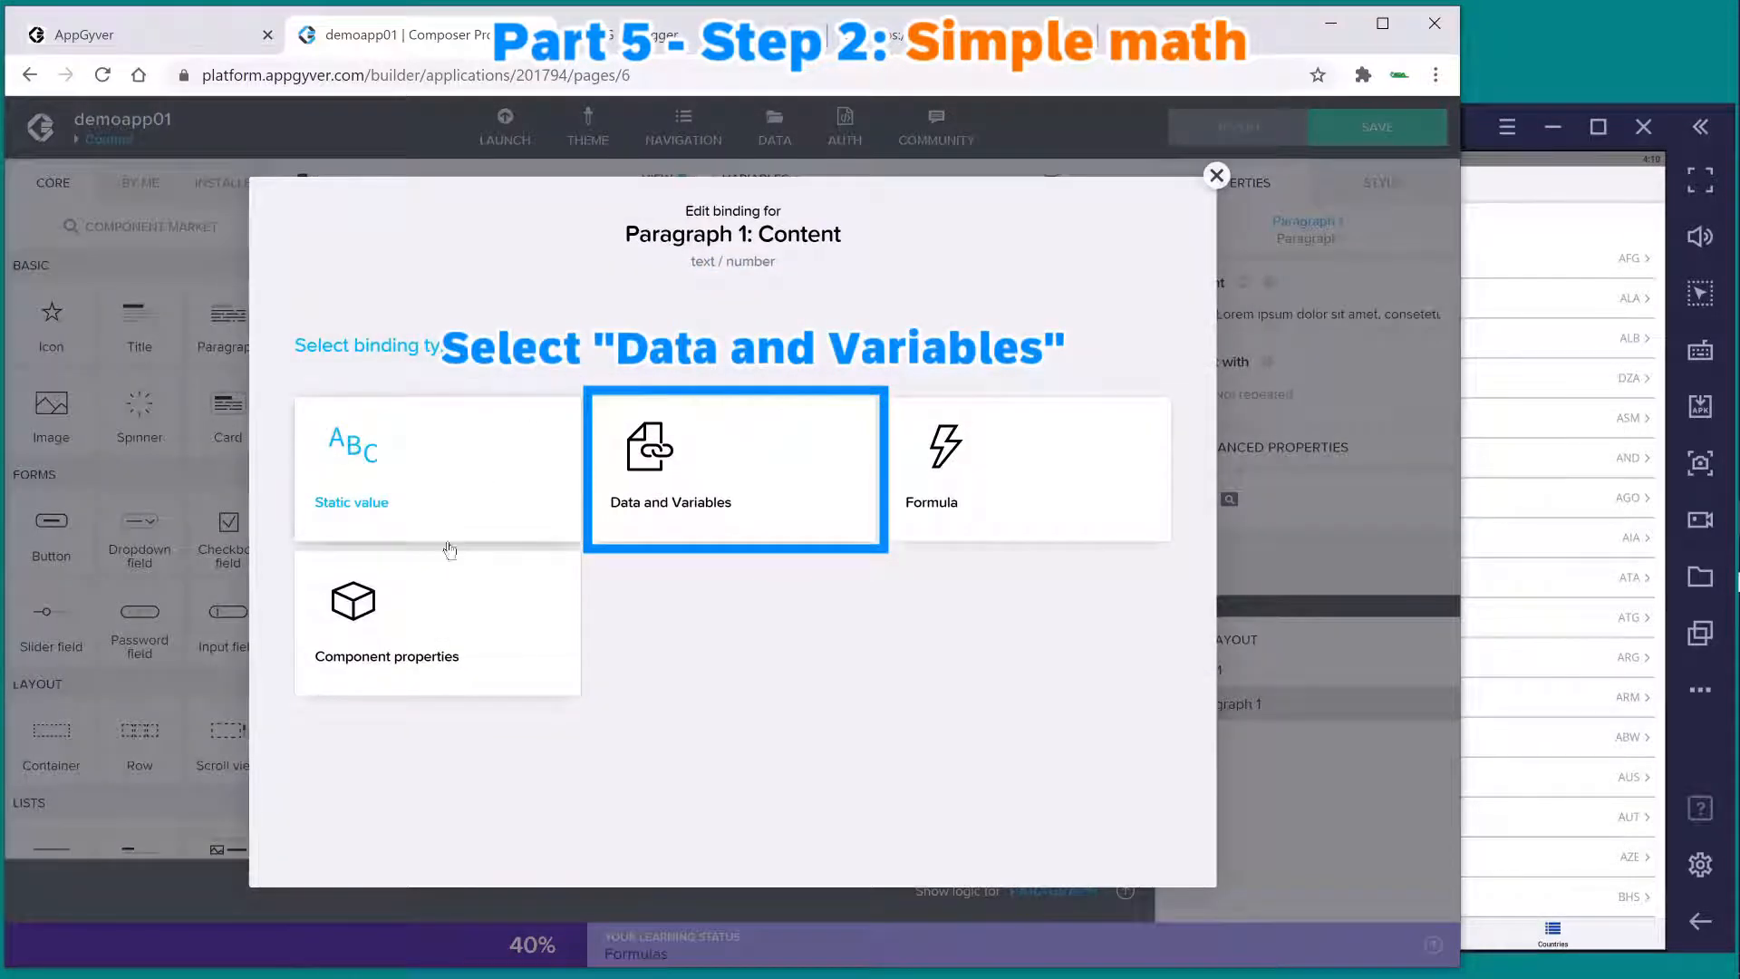
left_click(731, 497)
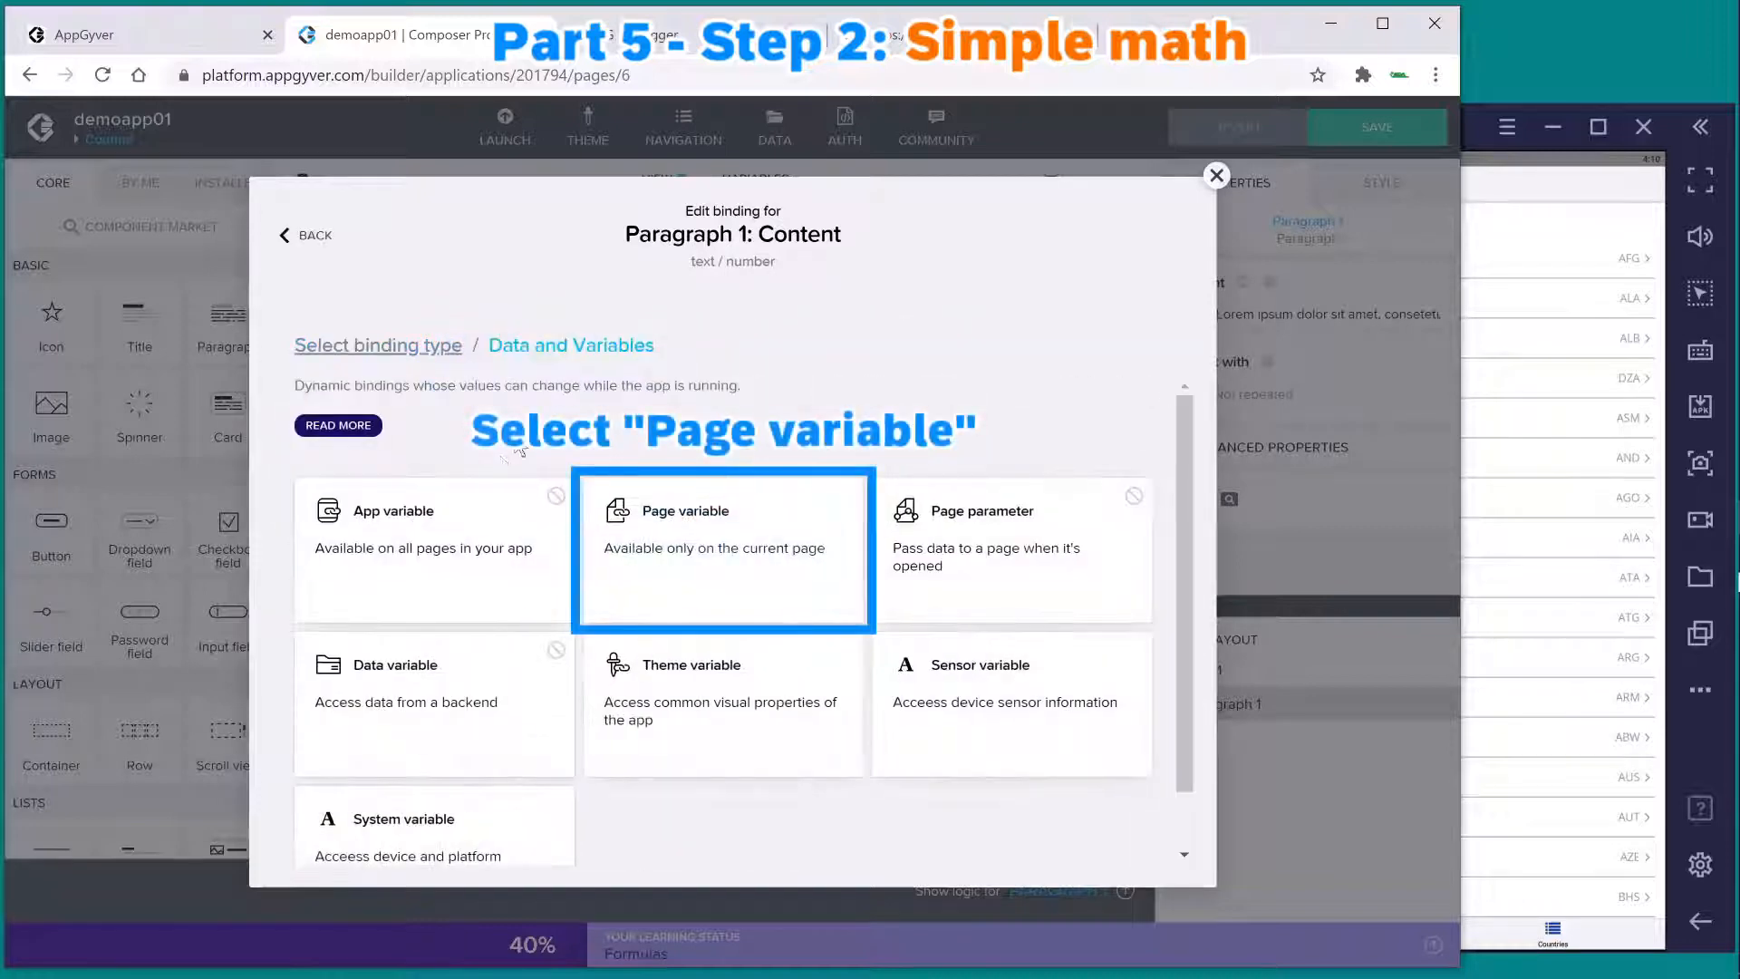
left_click(780, 583)
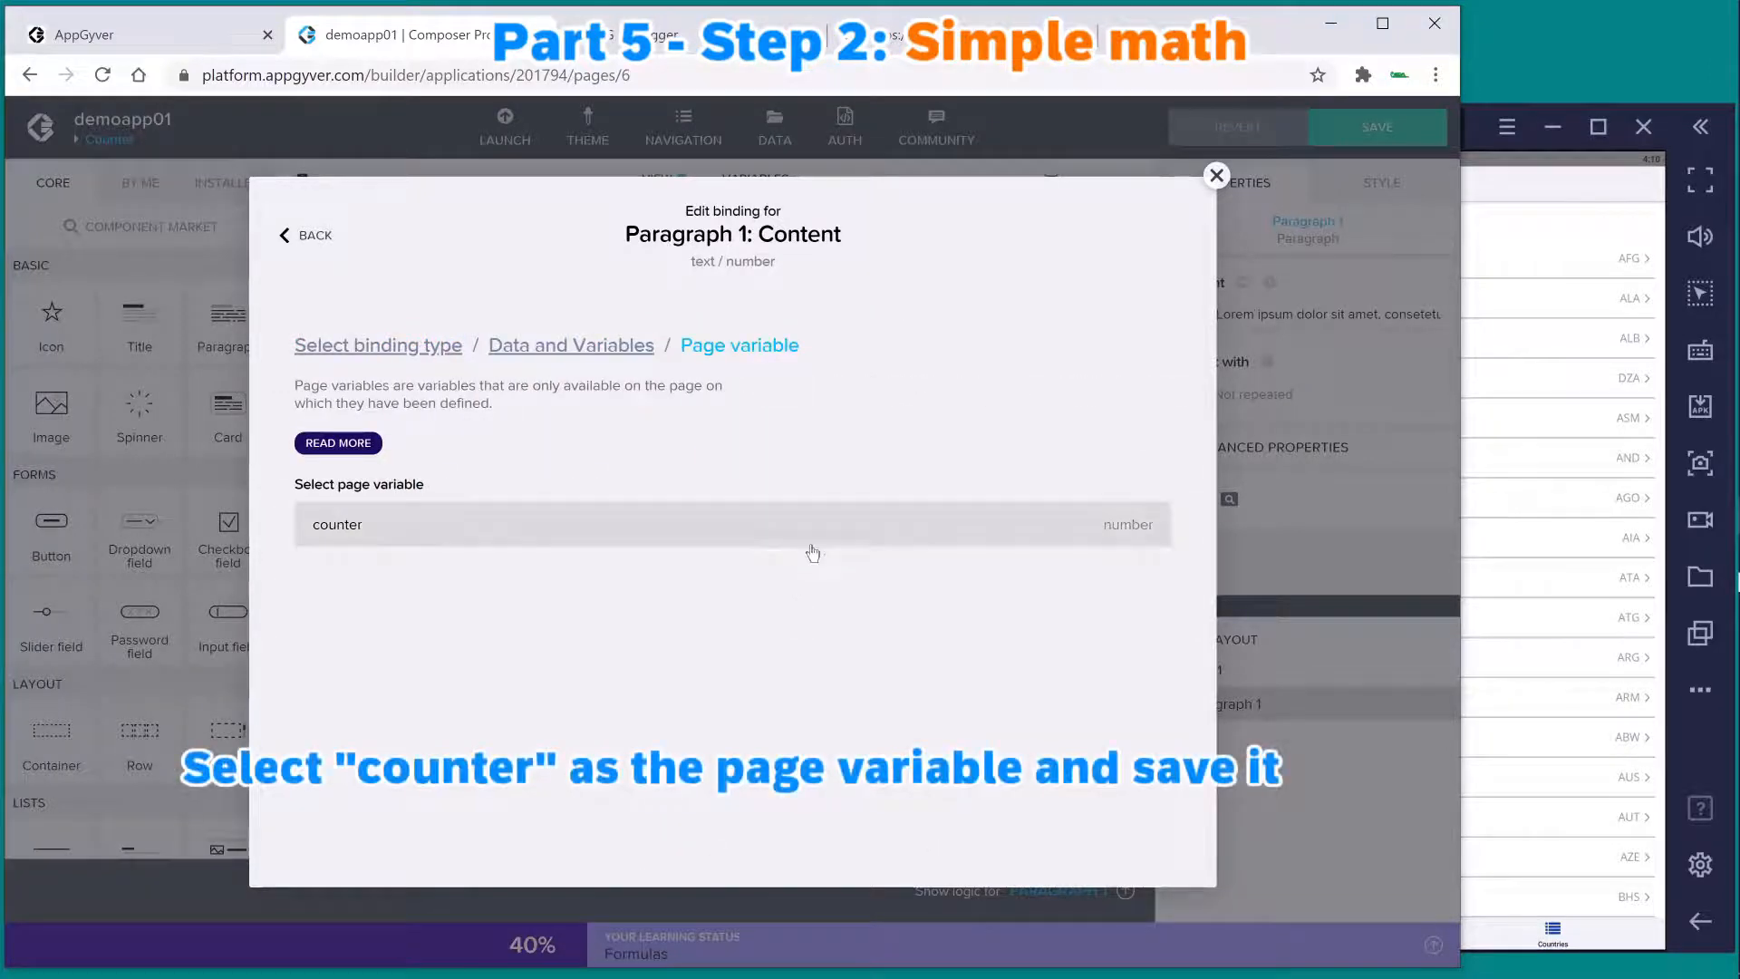
left_click(821, 544)
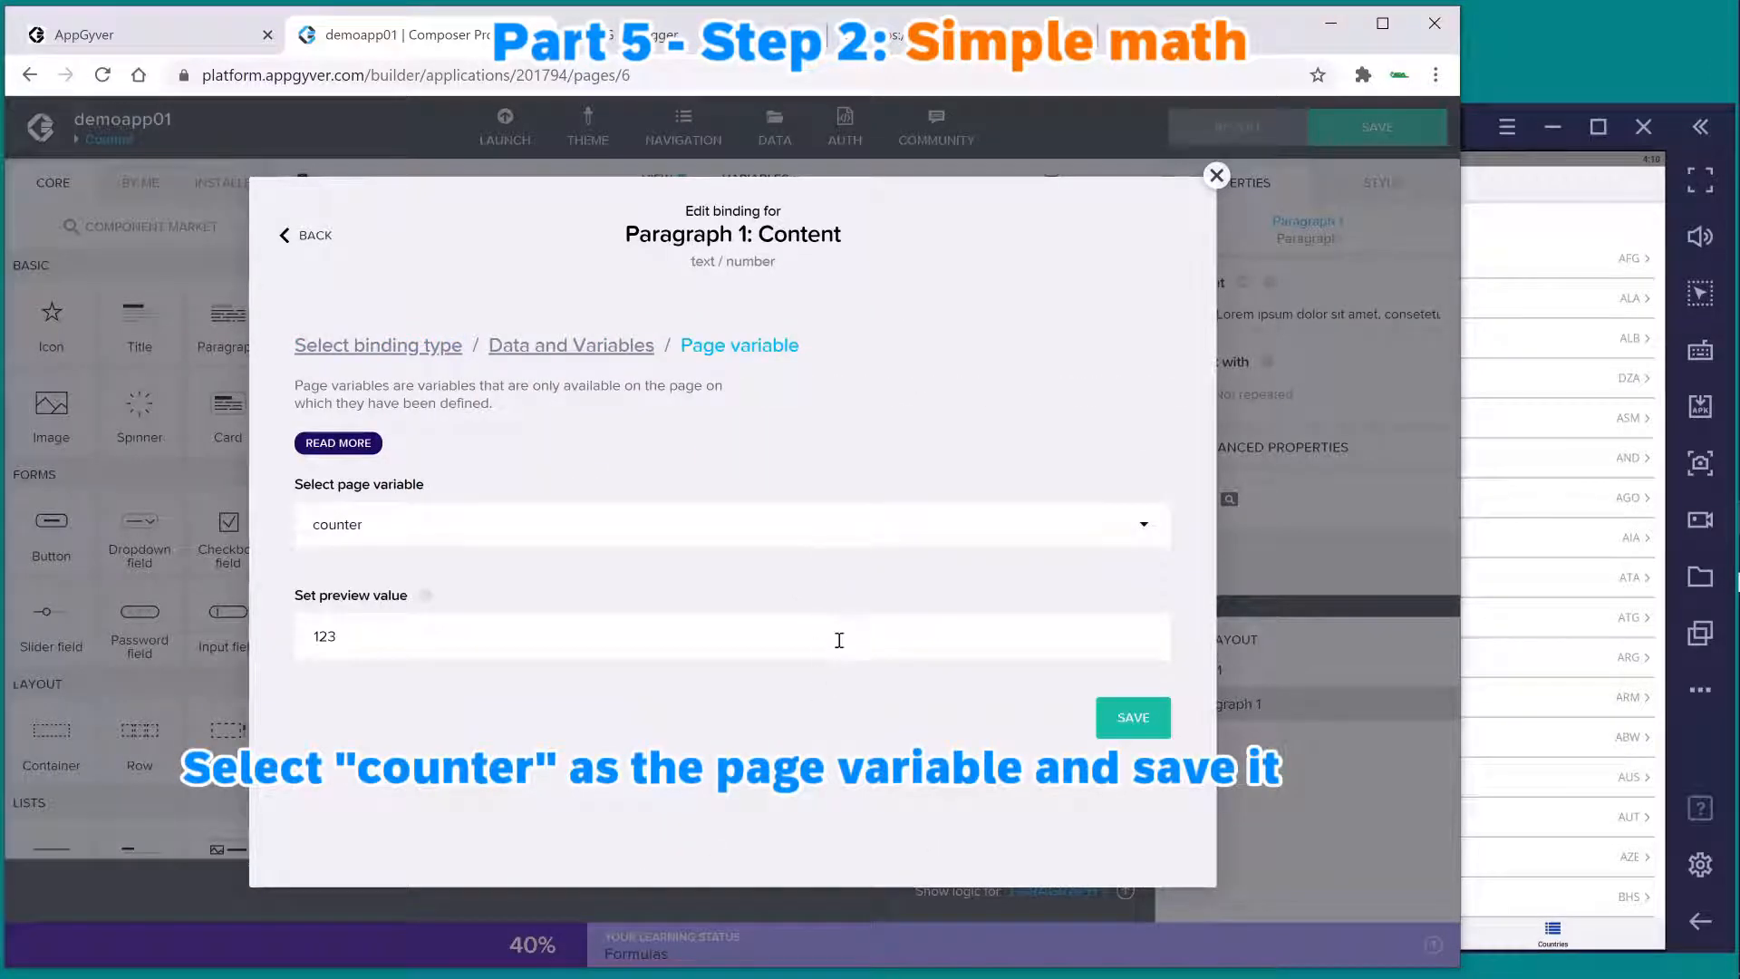
left_click(1132, 716)
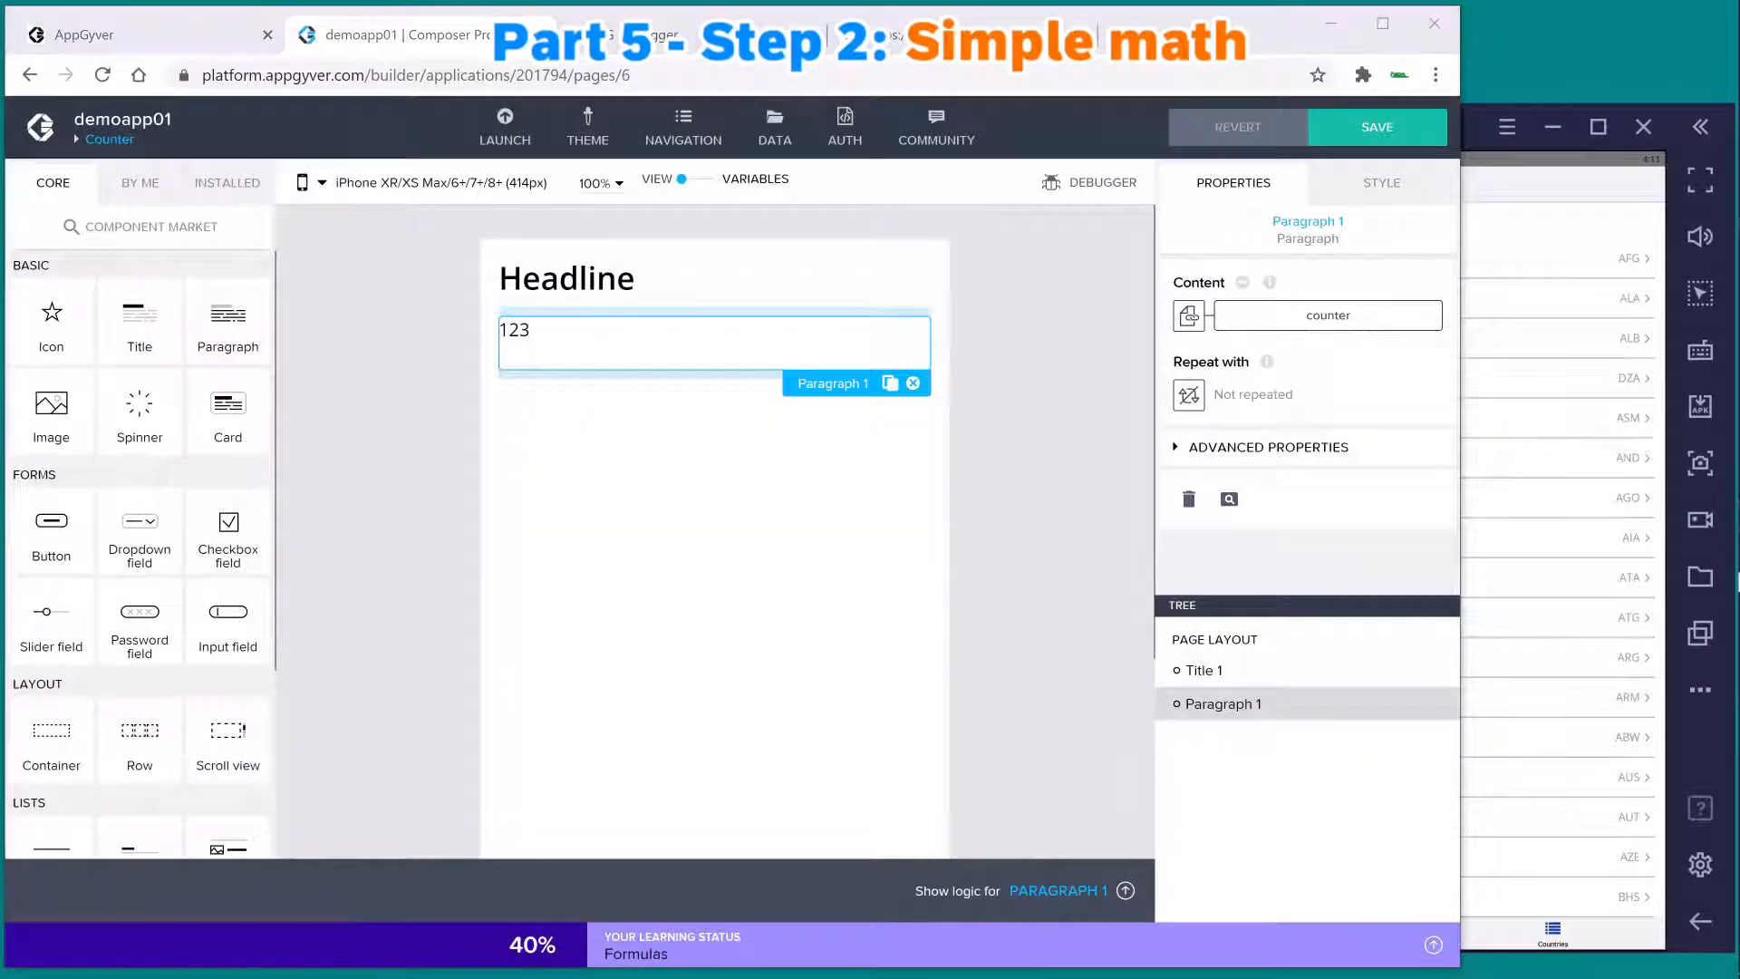
- Add a Set page variable function to the paragraph's logic and connect it to the Component tap event
left_click(1125, 891)
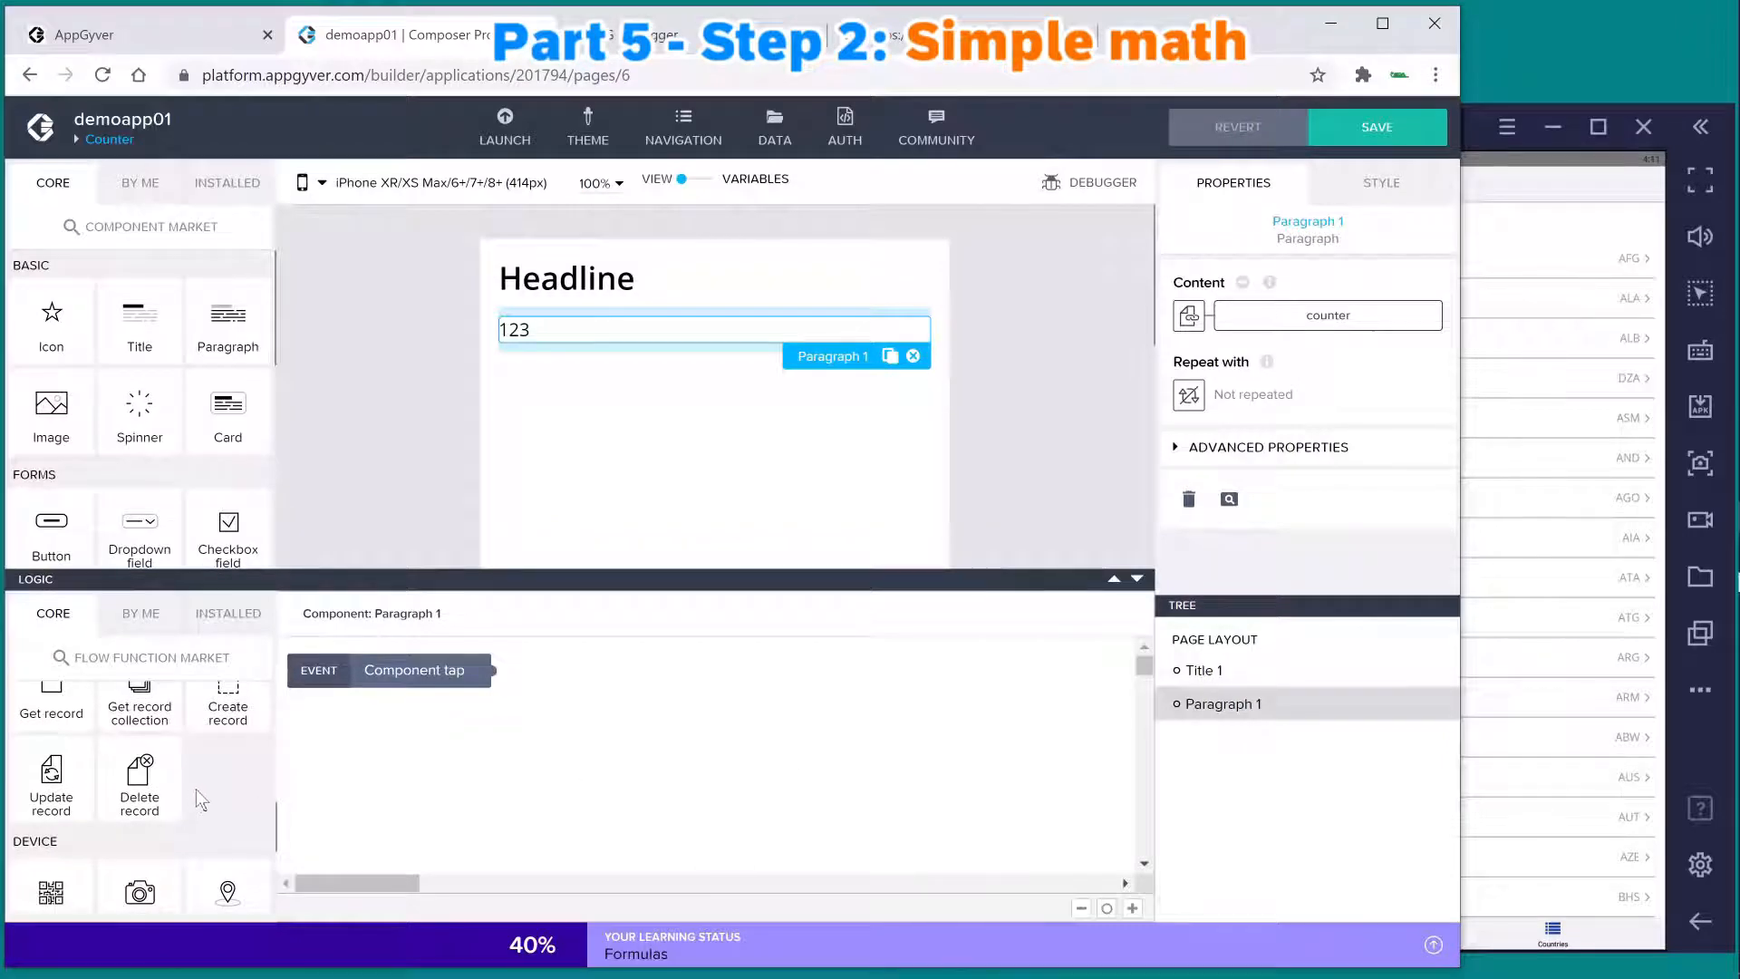
scroll(198, 795, "down", 3)
scroll(196, 789, "up", 3)
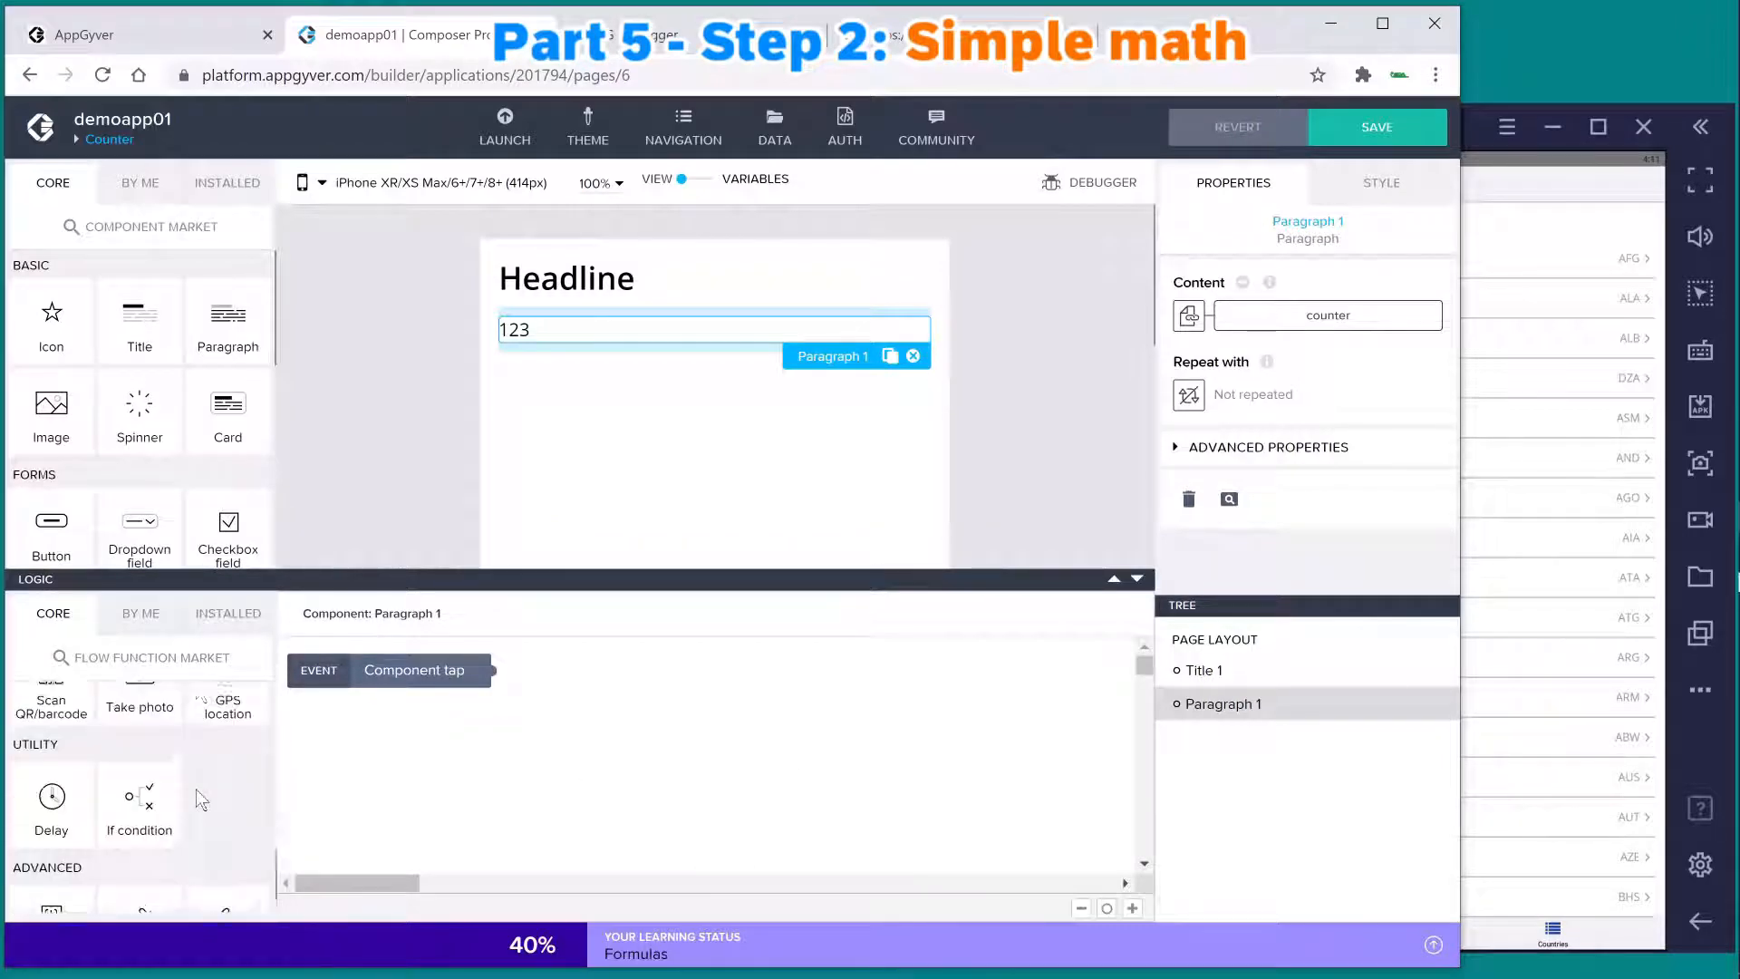
scroll(196, 788, "up", 5)
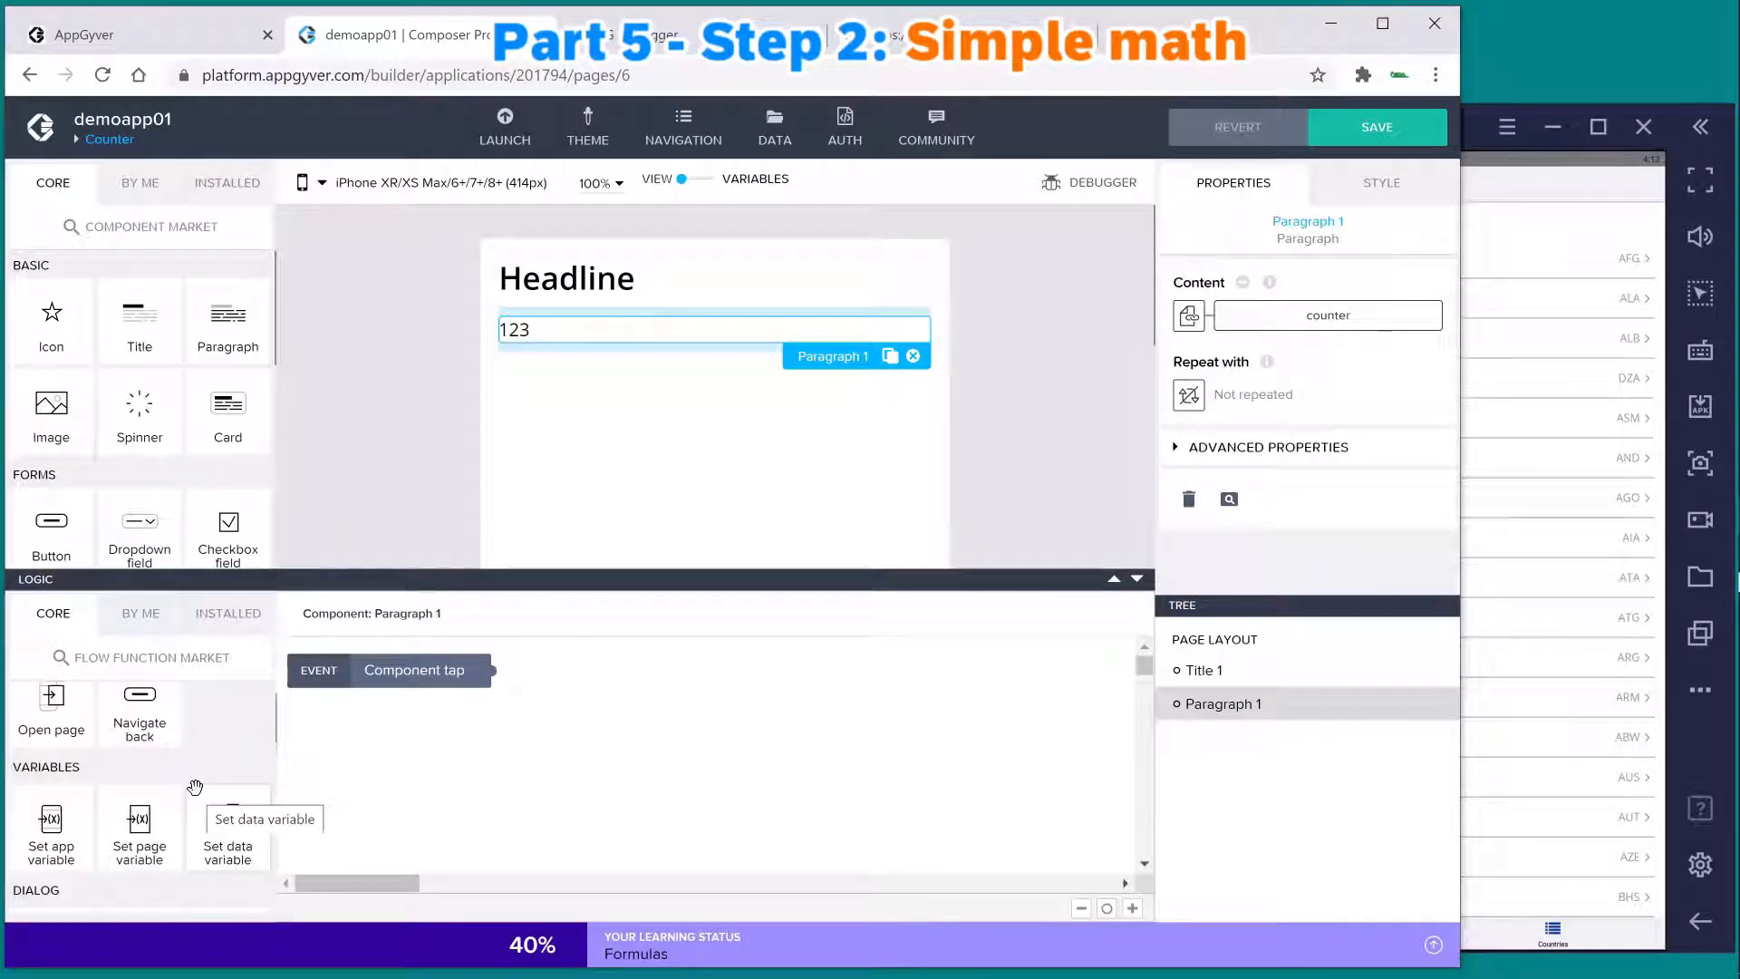
scroll(195, 786, "down", 1)
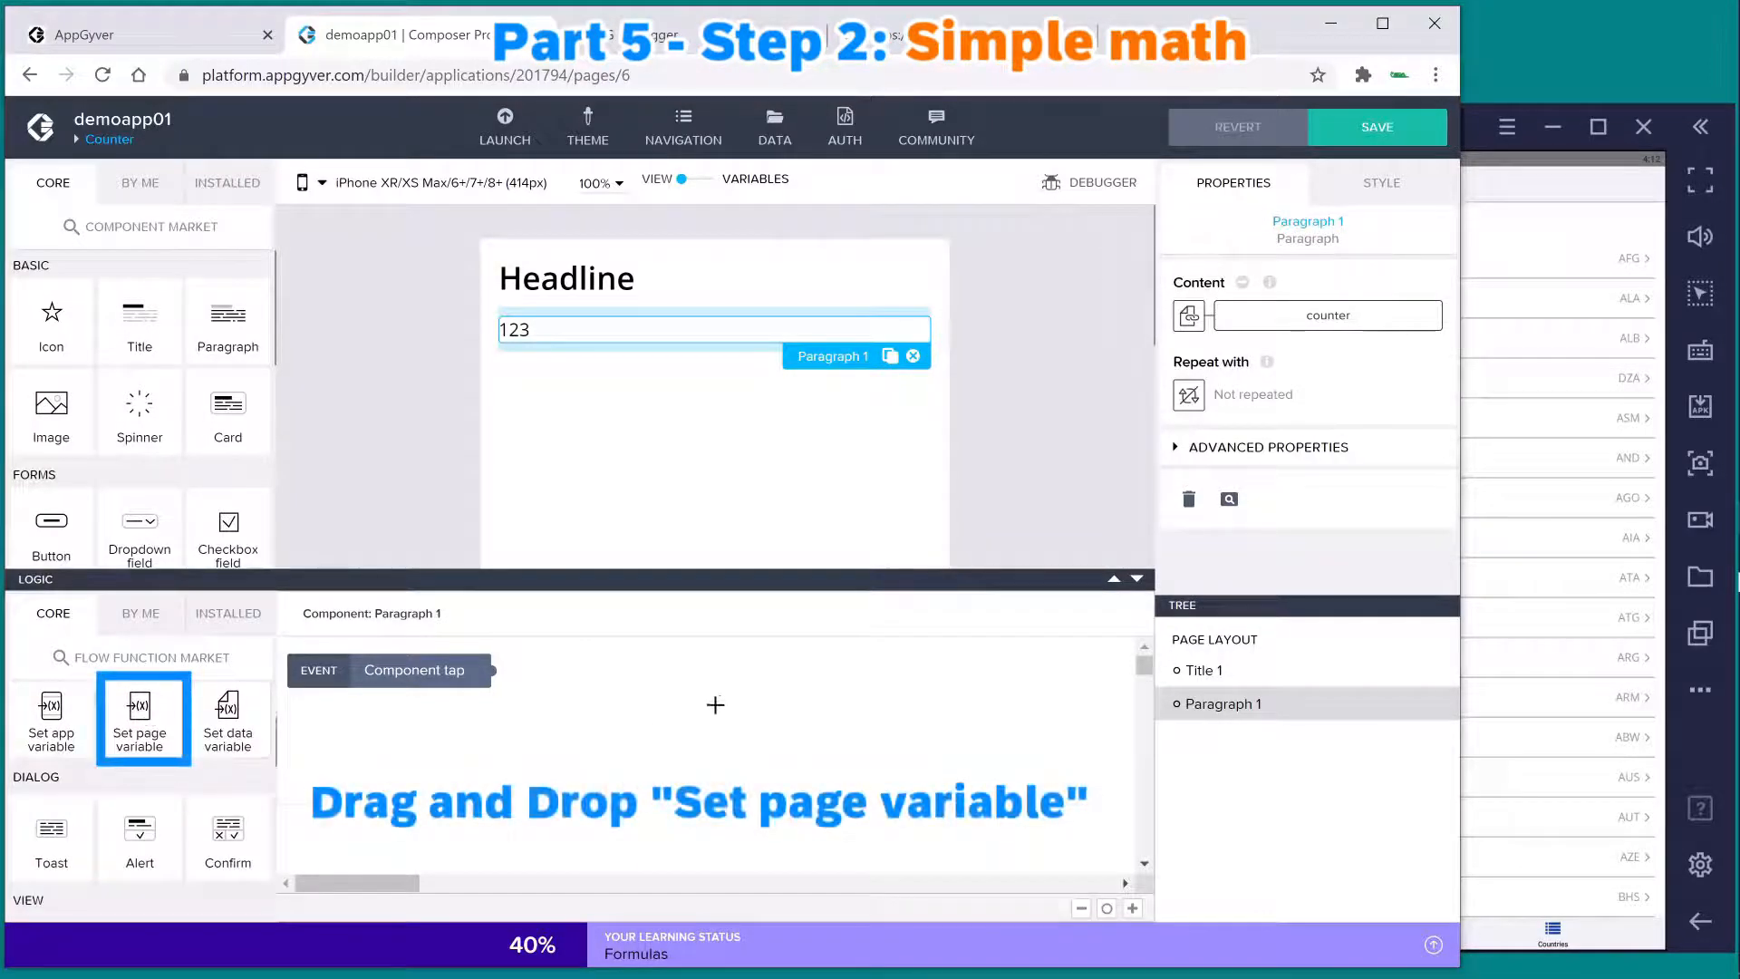
left_click_drag(150, 713, 708, 681)
left_click_drag(495, 670, 577, 680)
- Bind the Set page variable function's assigned value to the formula pageVars.counter + 1 and save the binding
left_click(676, 682)
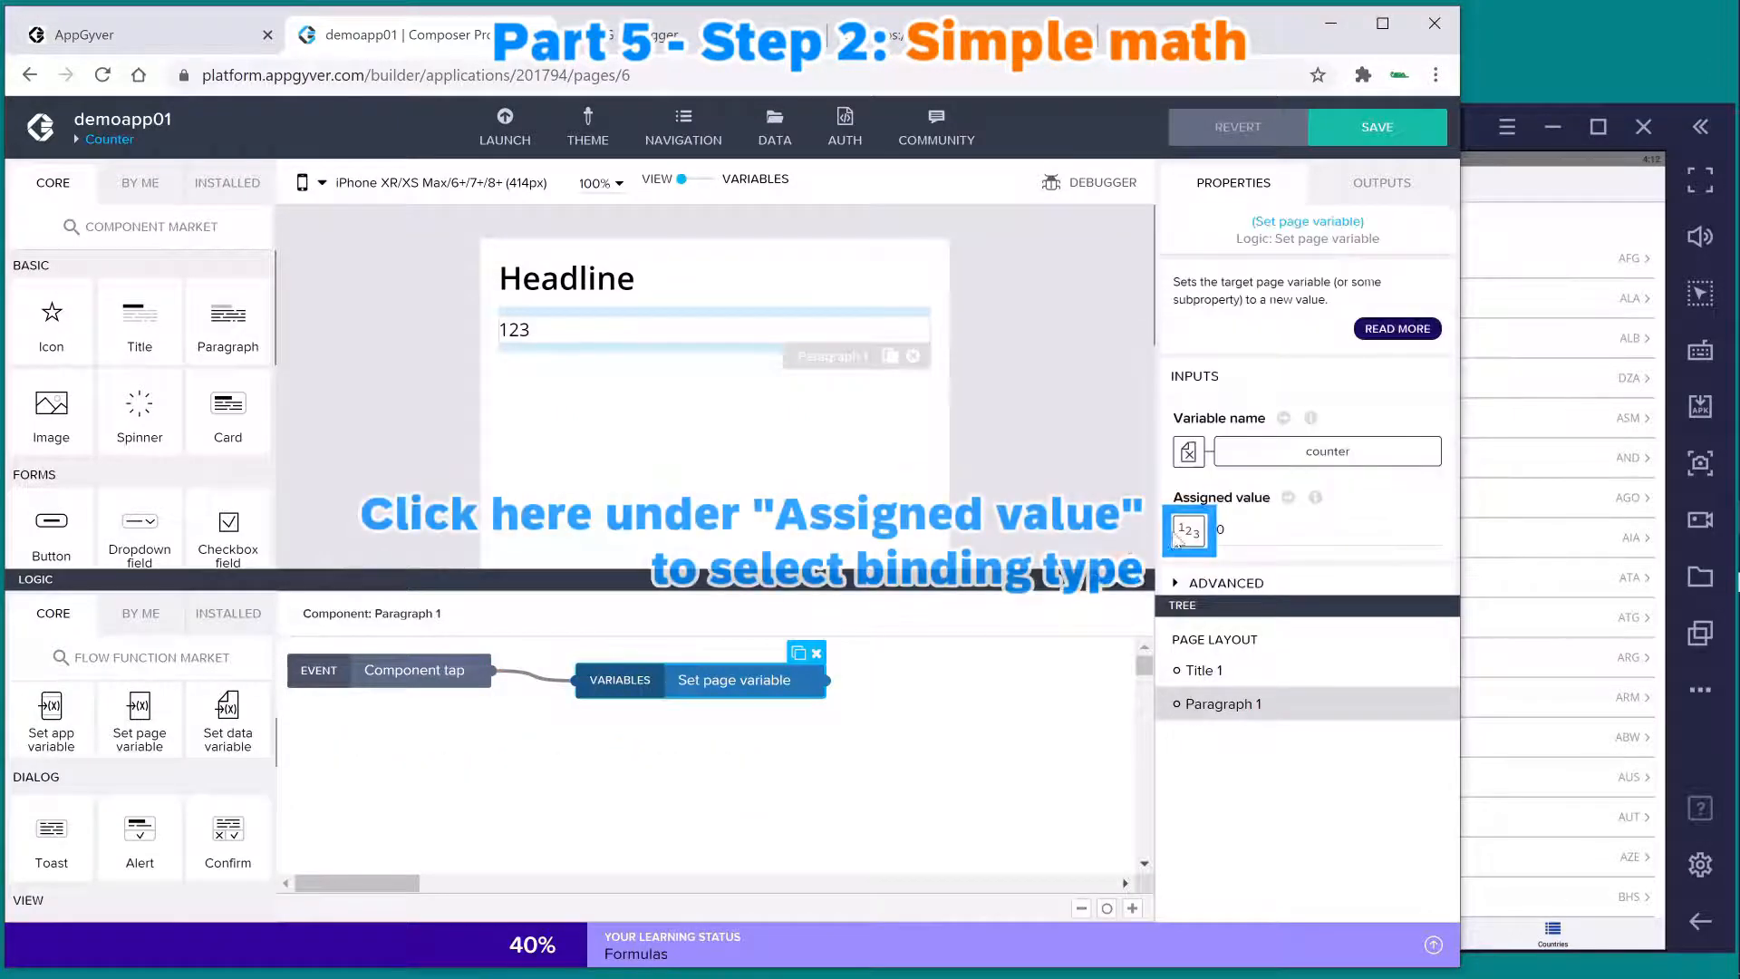
left_click(1188, 531)
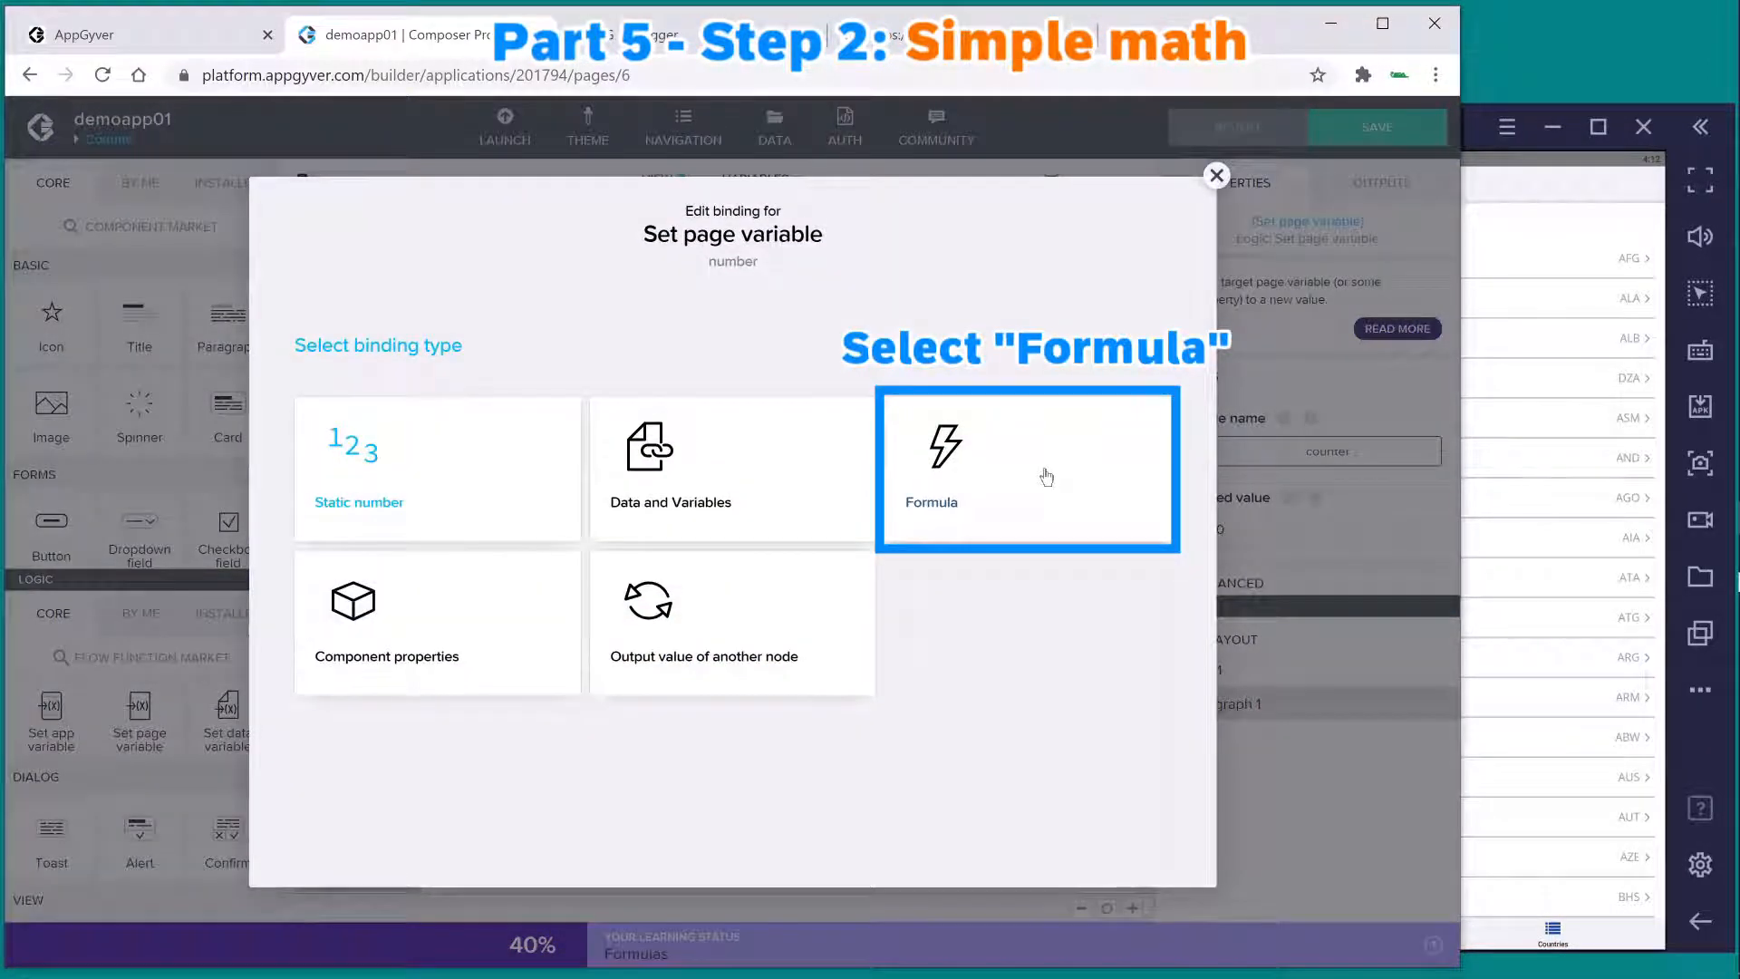
left_click(1045, 475)
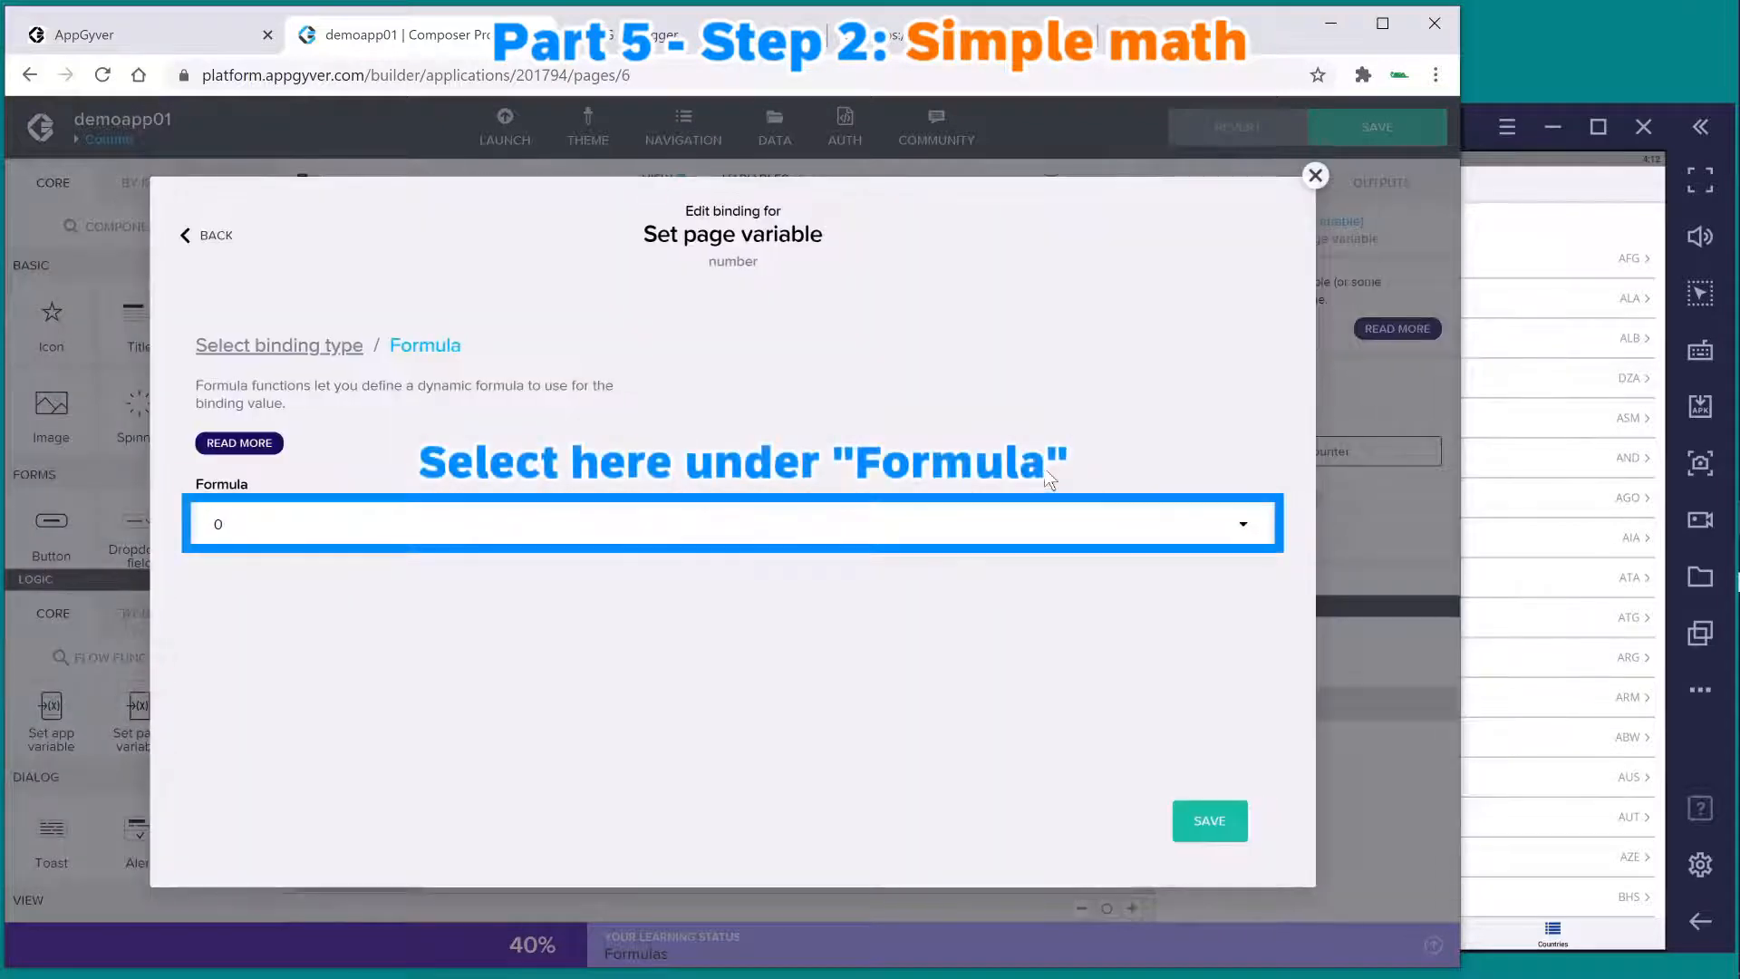
left_click(1053, 507)
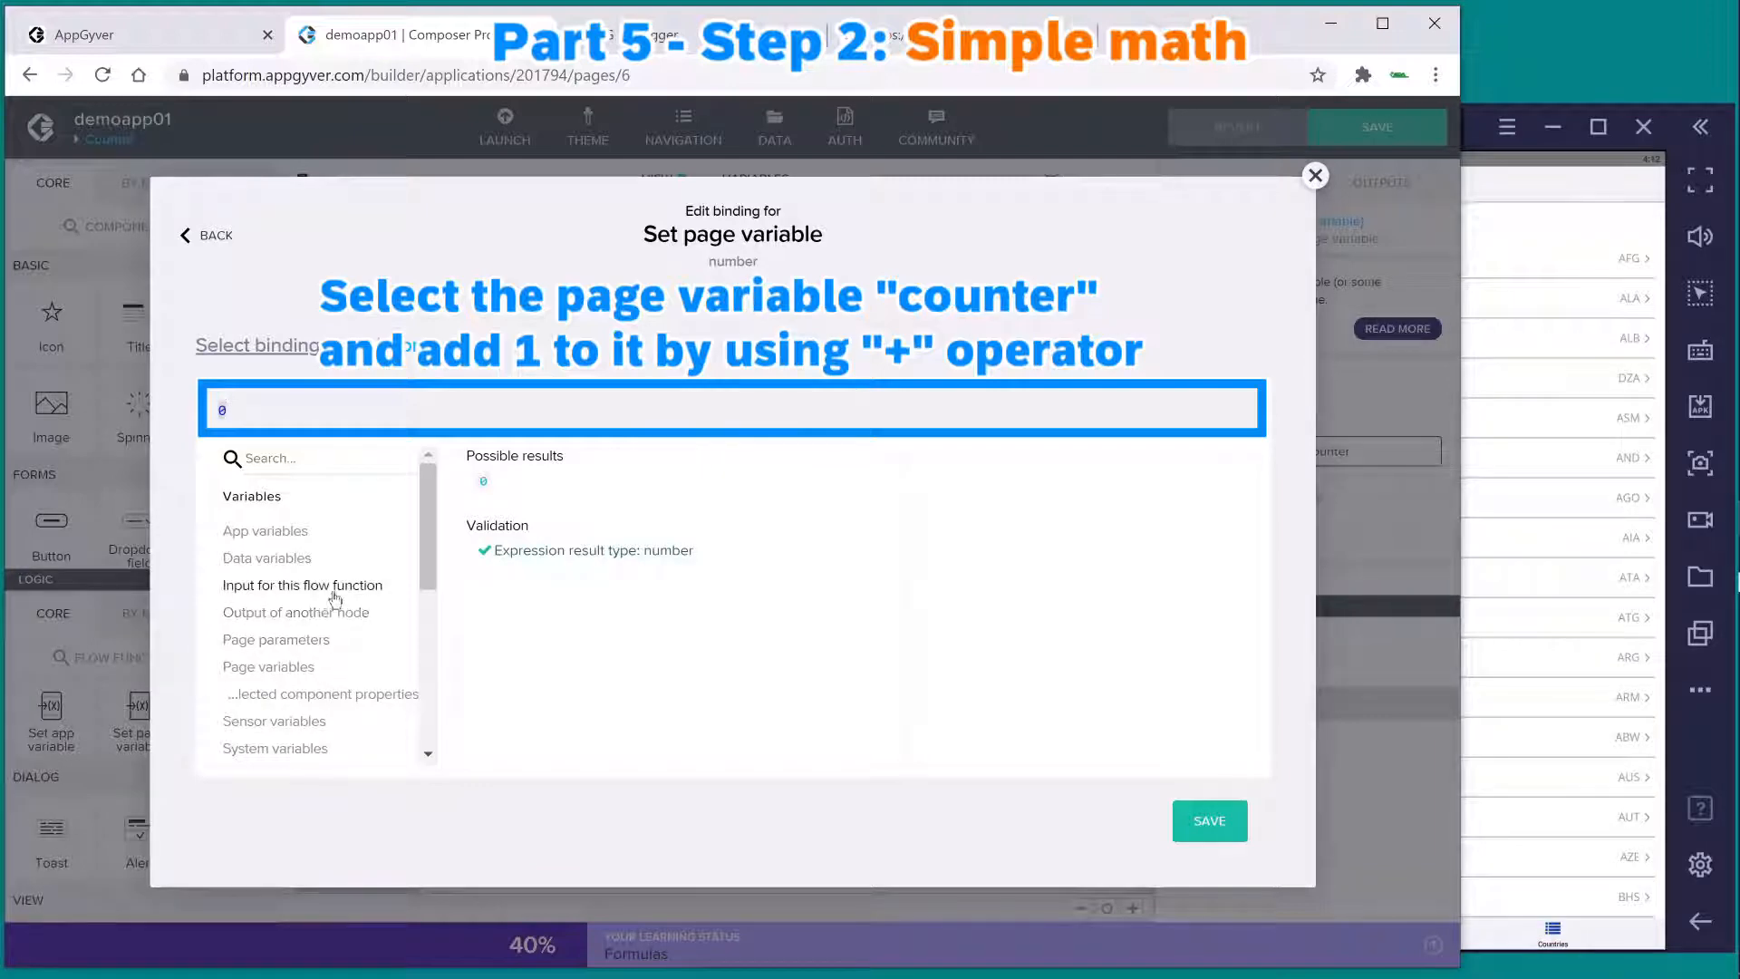
left_click(319, 669)
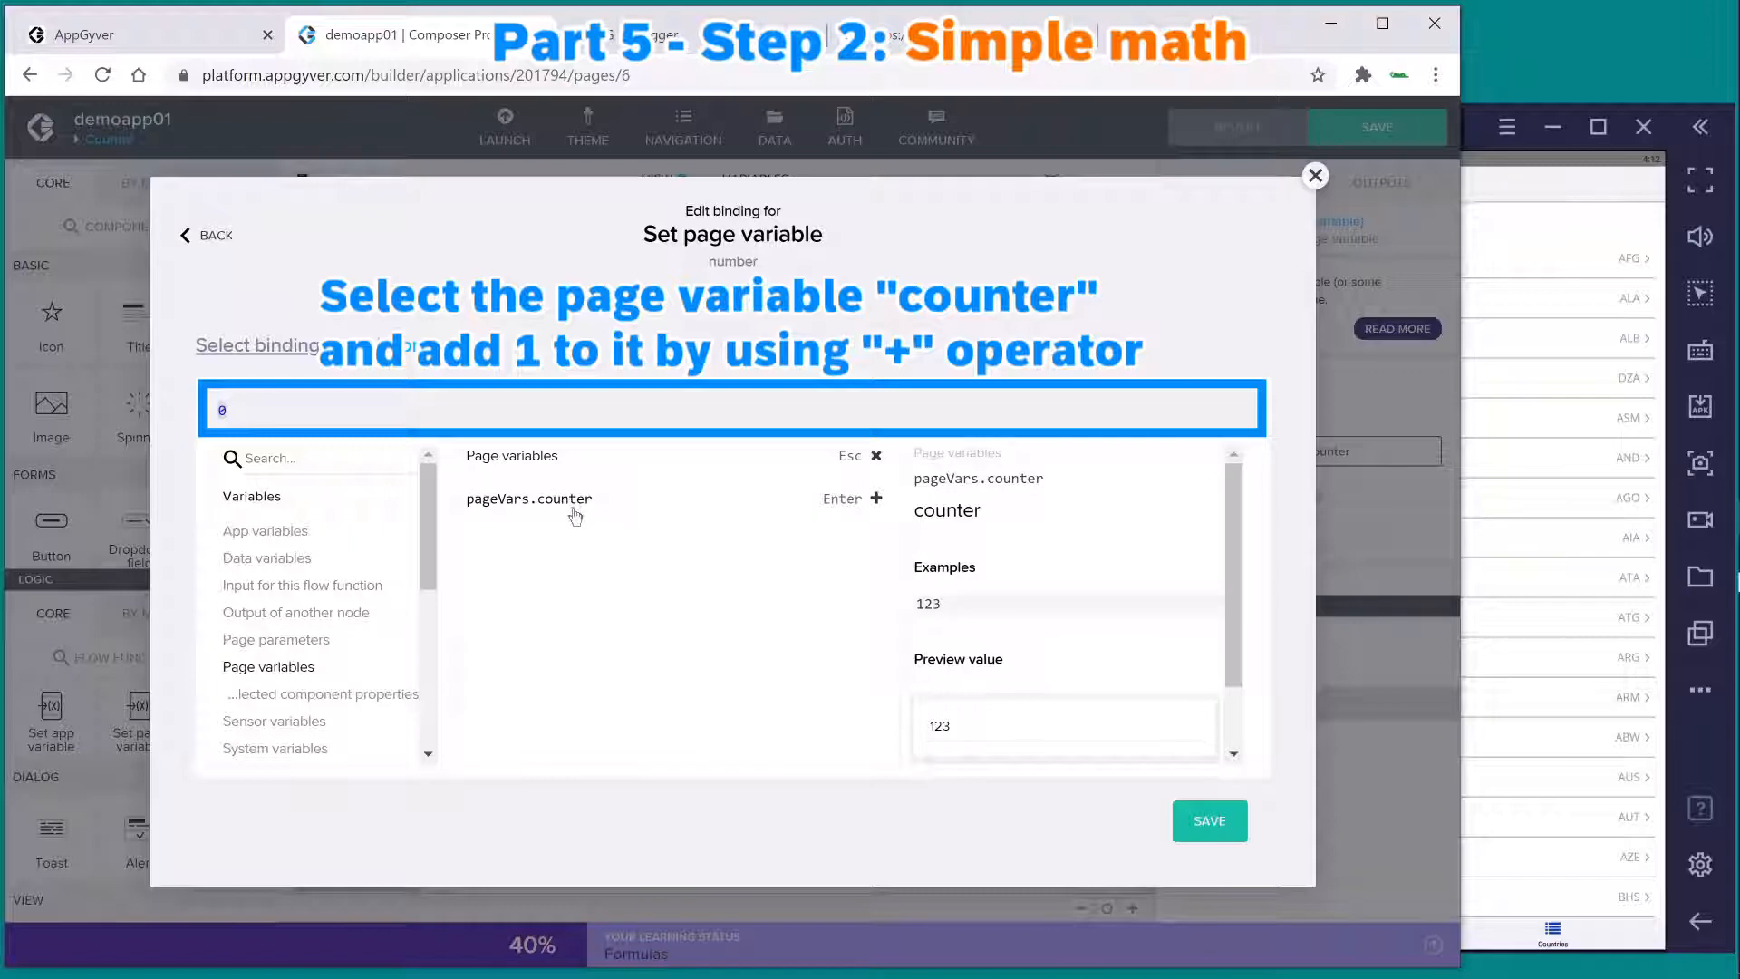
left_click(828, 508)
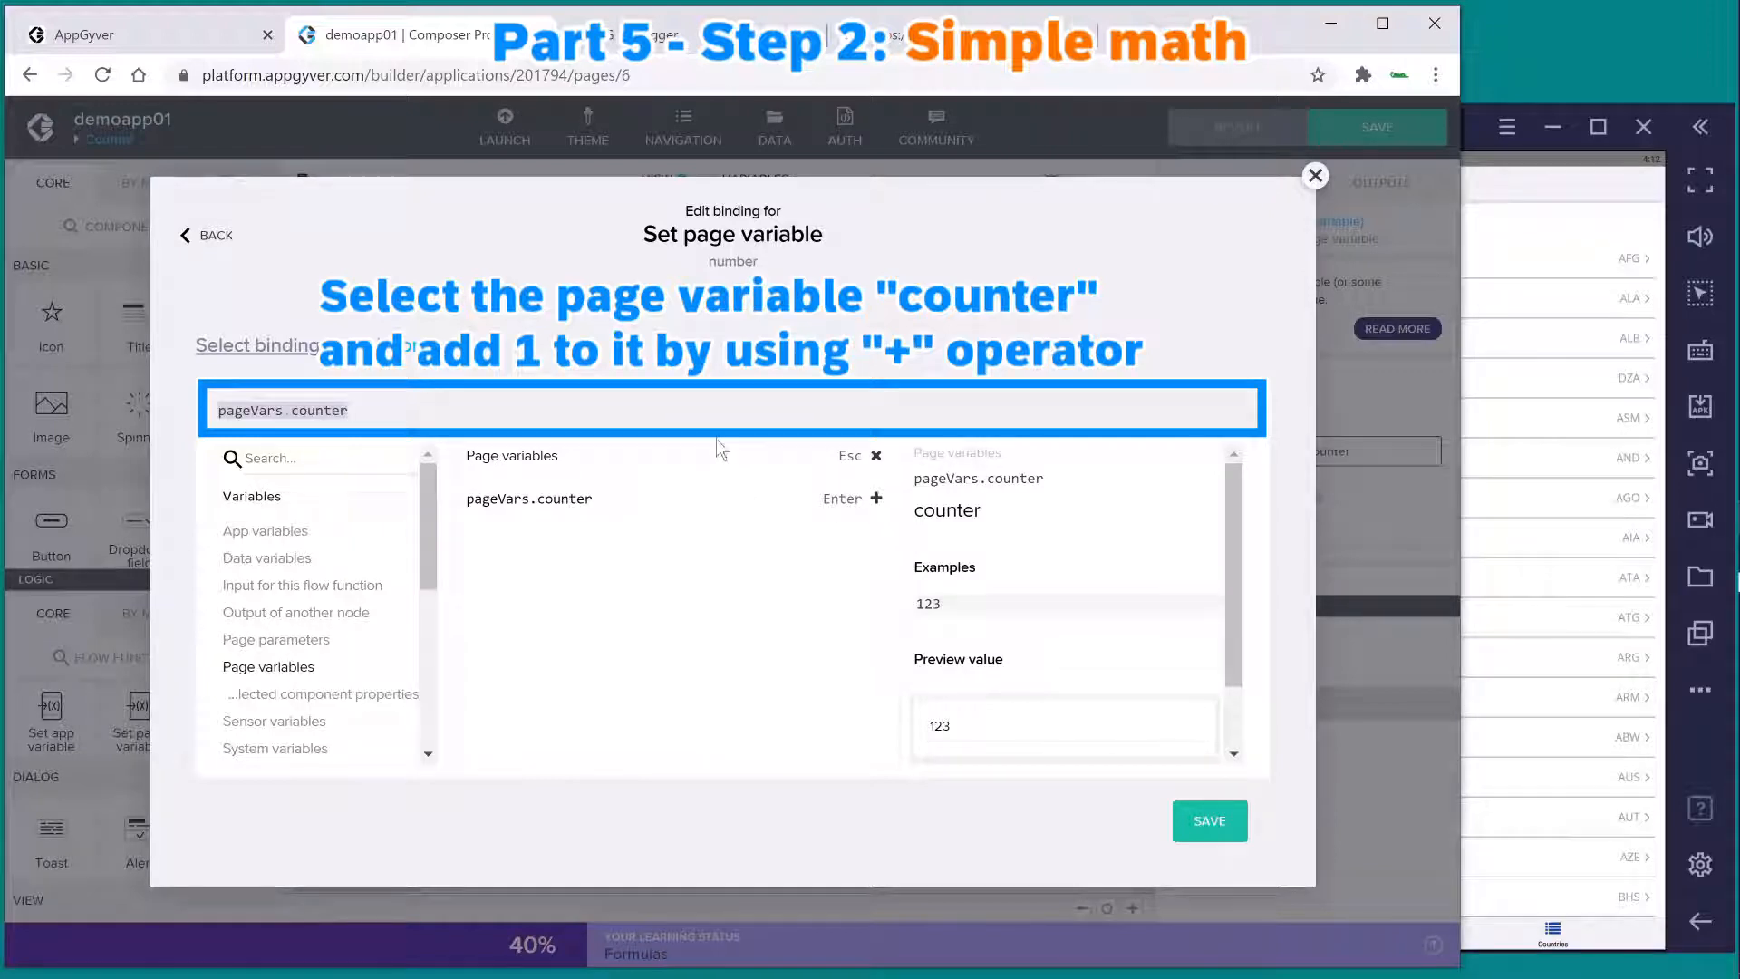
type("+ 1")
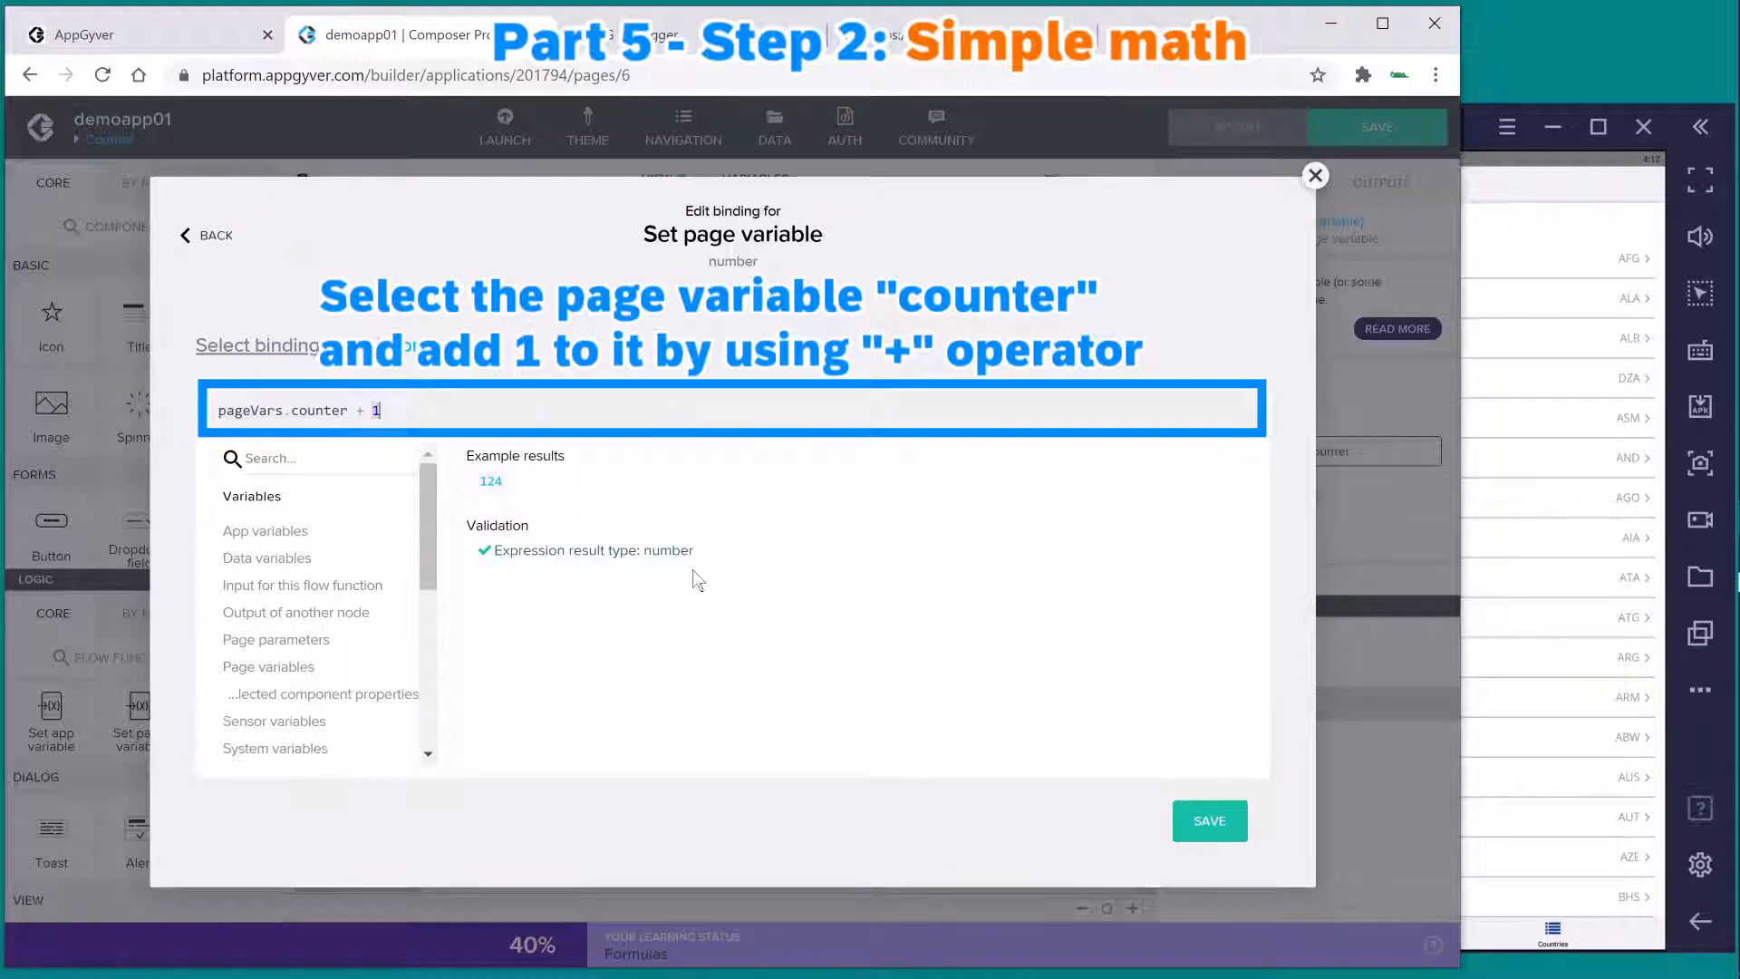
left_click(1230, 835)
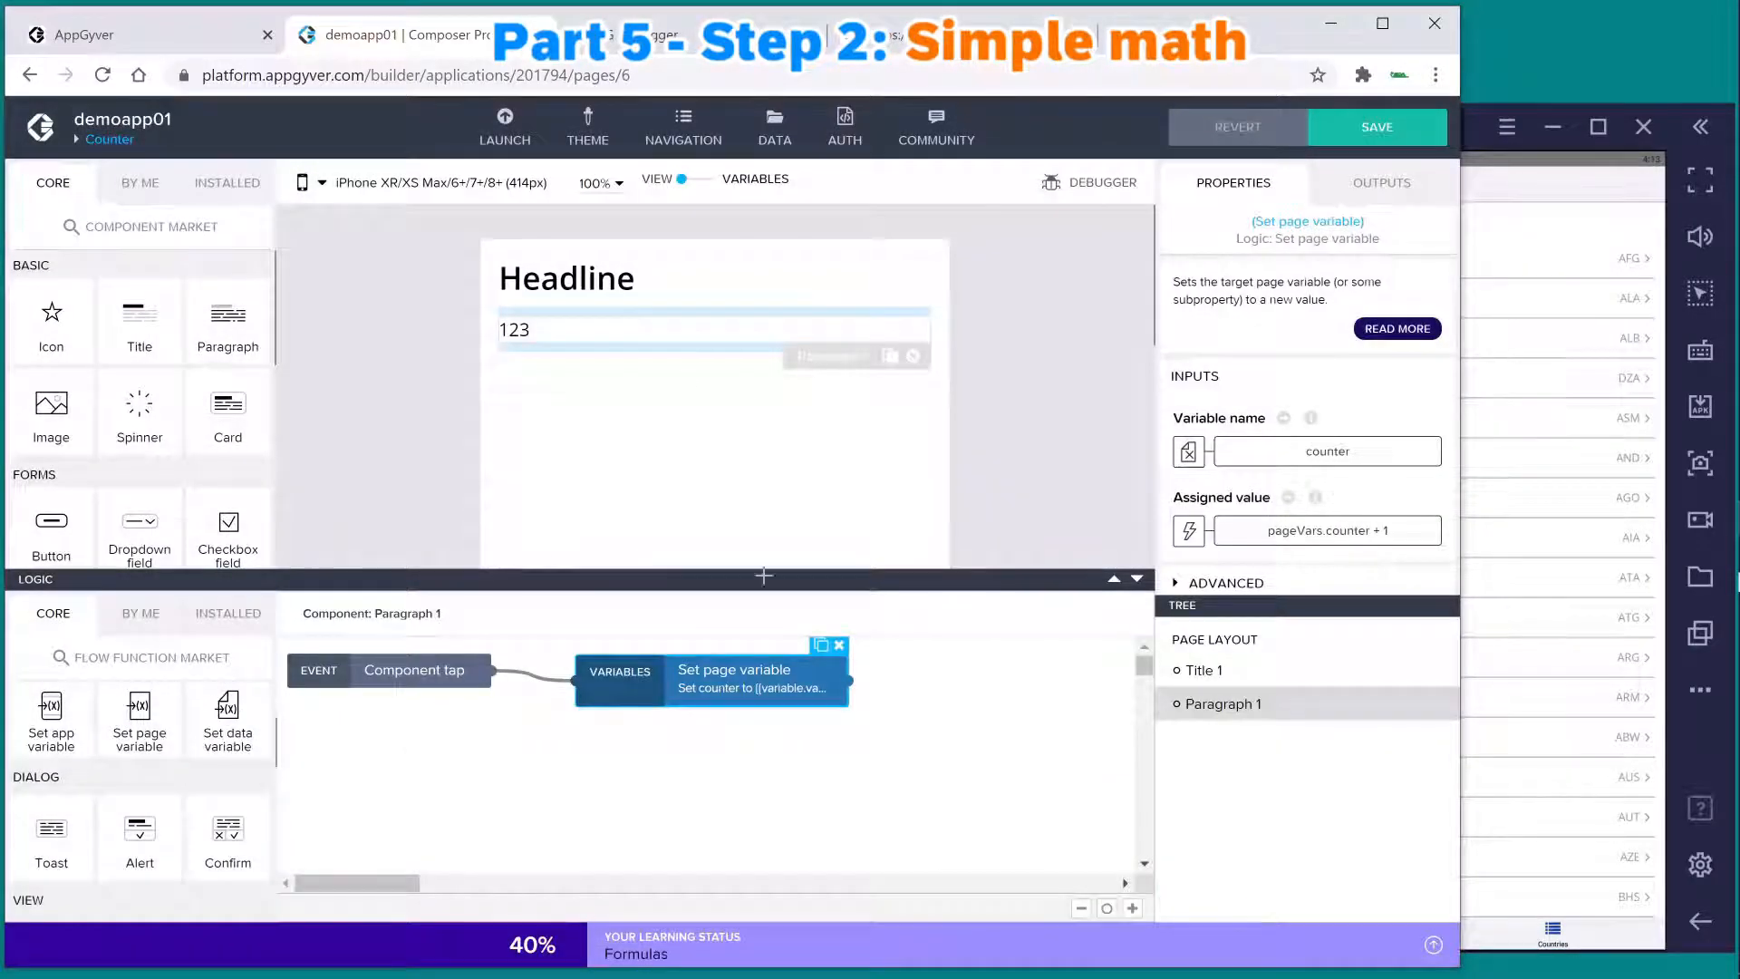
- Change the Counter page's title content to "Counter" and save the application
left_click(605, 298)
double_click(1276, 309)
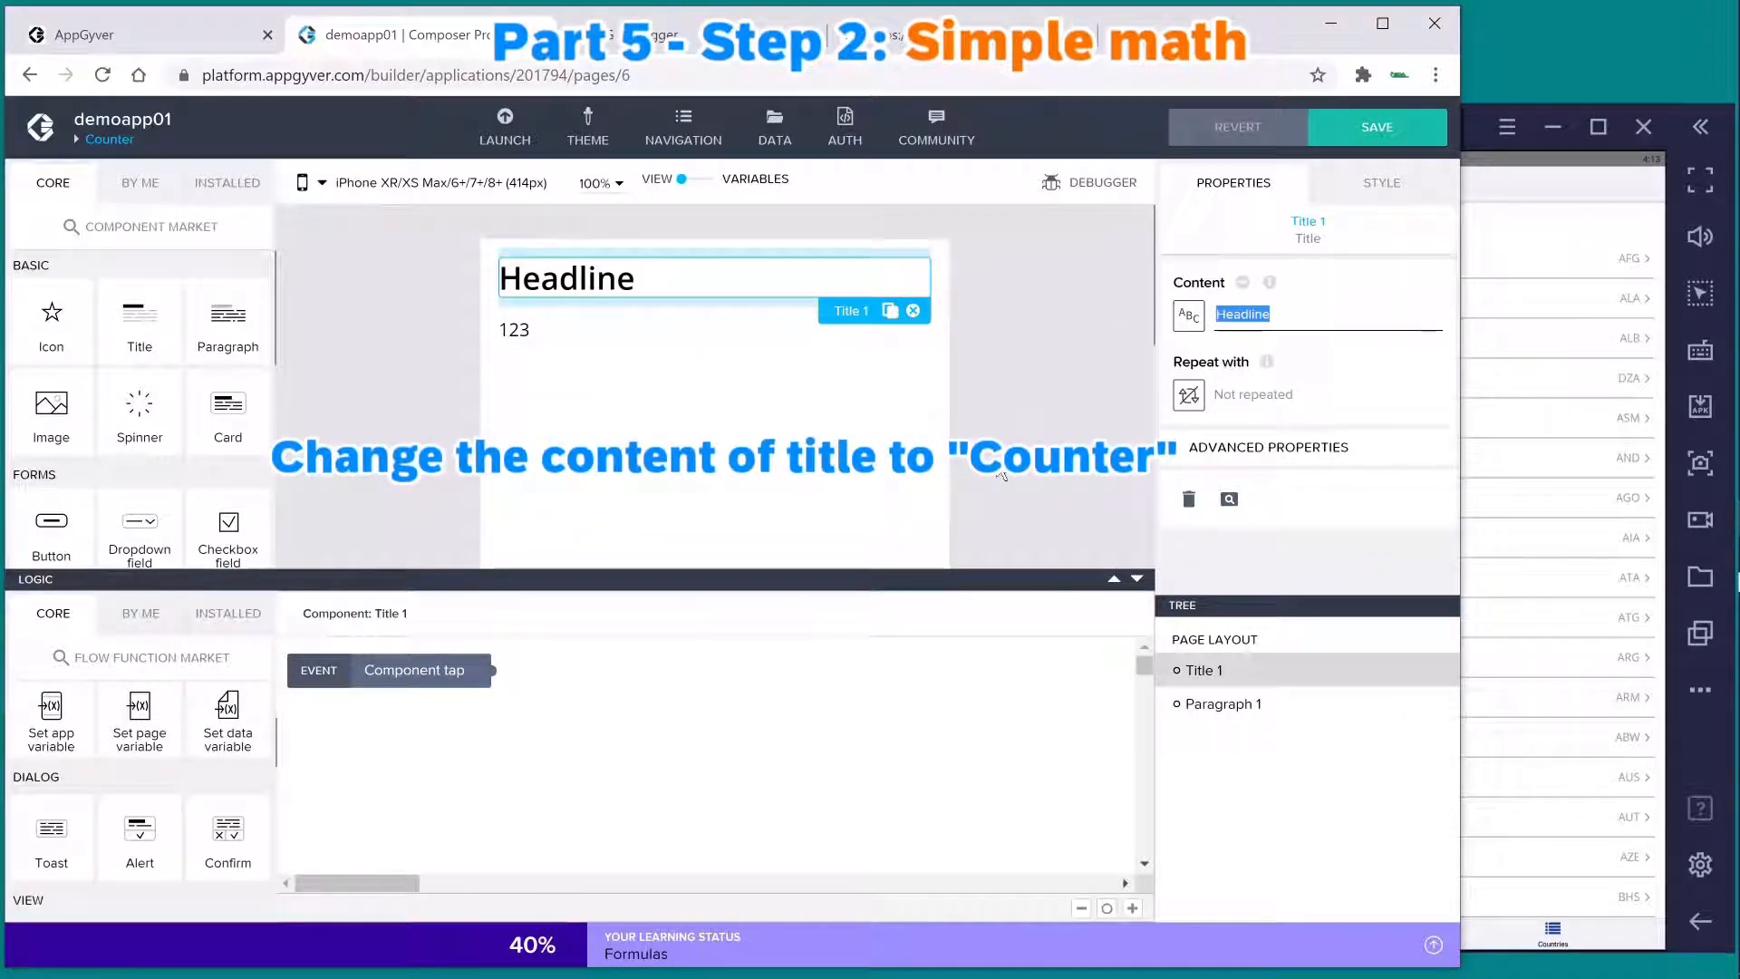
type("Counter")
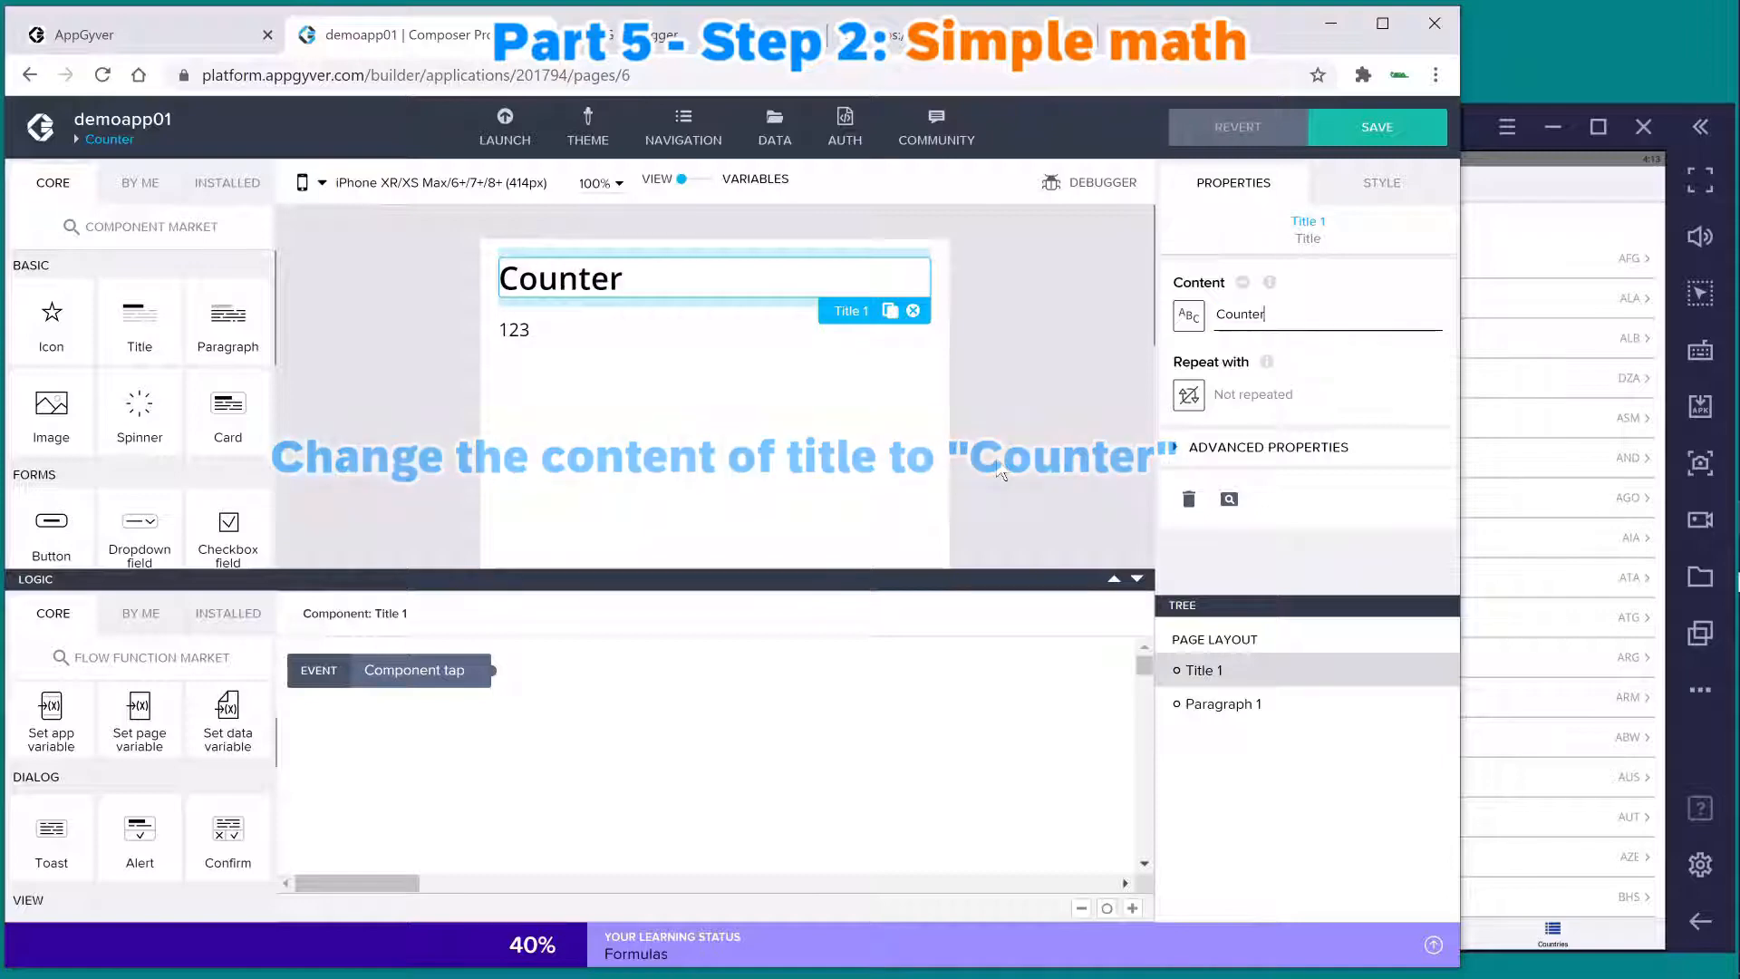
left_click(1001, 468)
left_click(1363, 131)
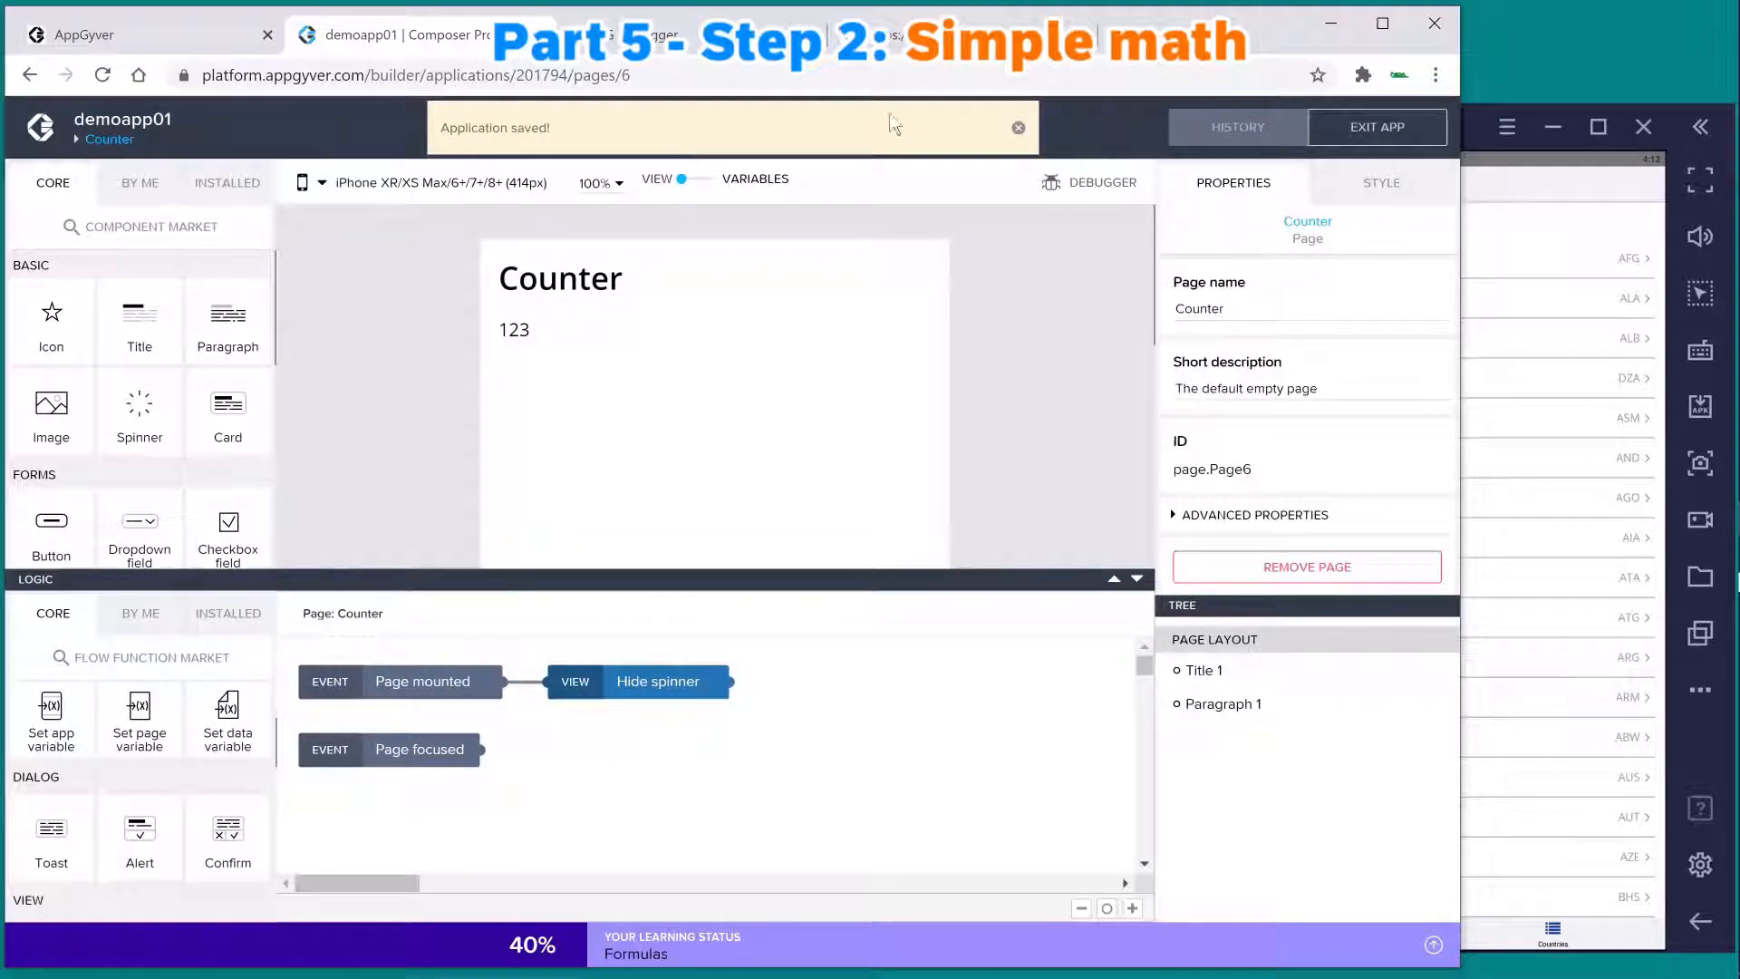
- Add a new item to the app's navigation menu and give it the check icon
left_click(1019, 128)
left_click(684, 127)
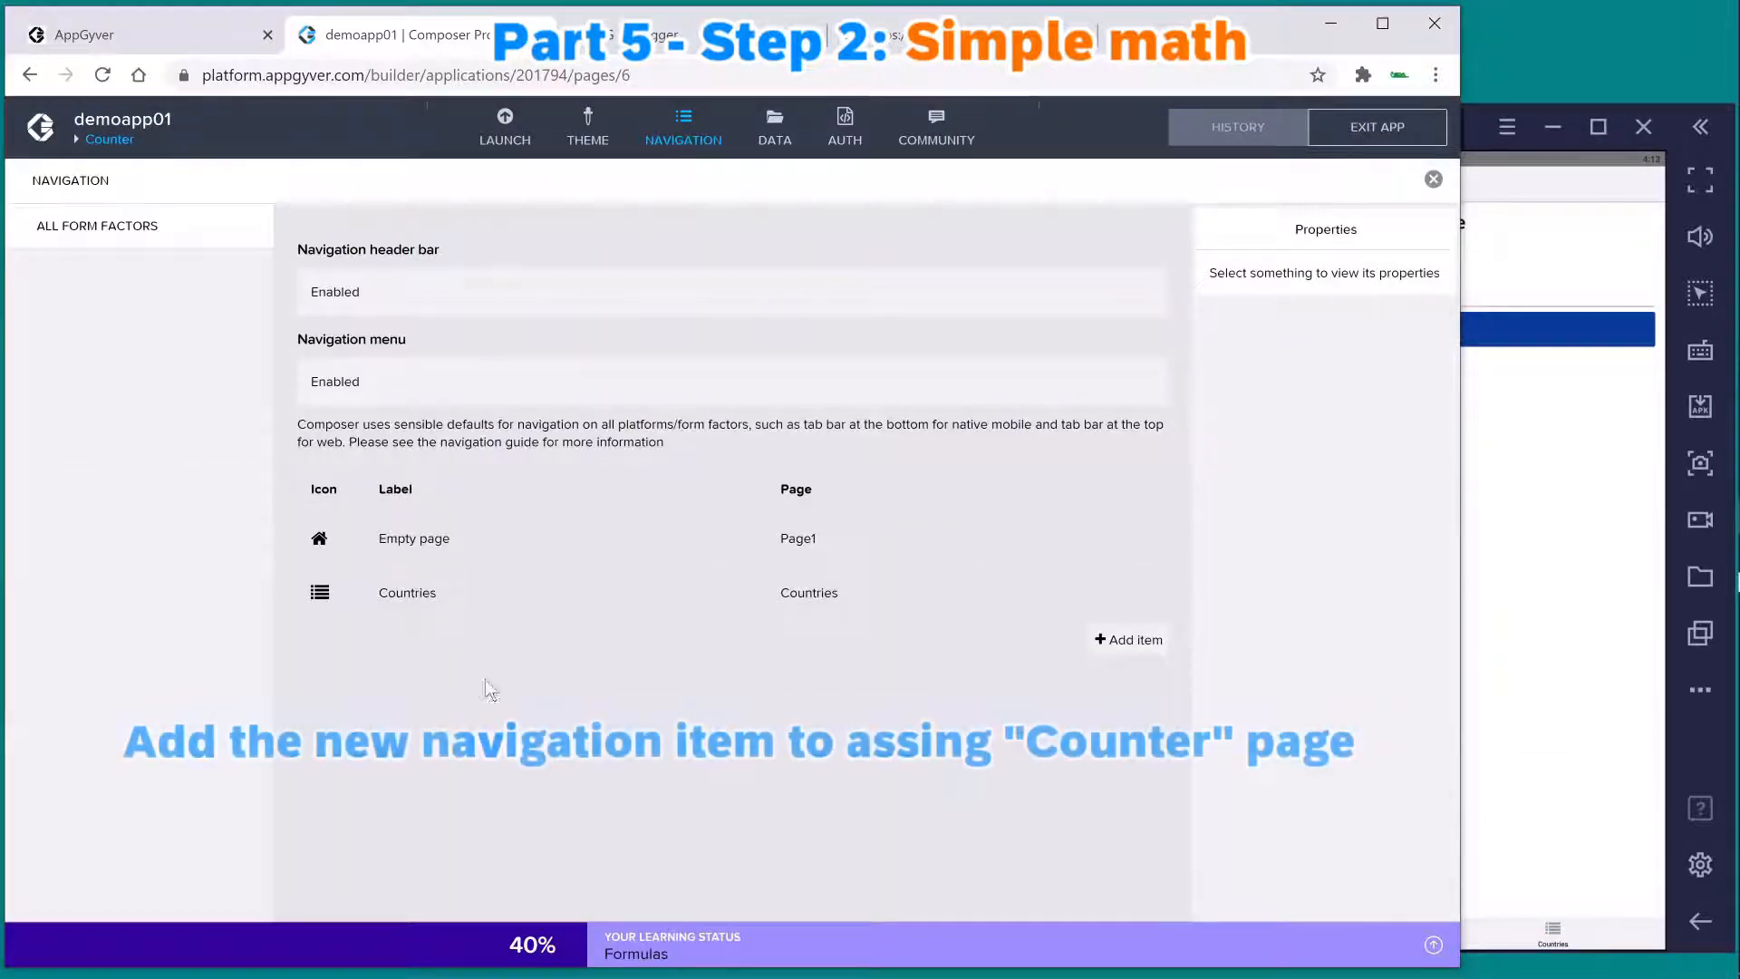
left_click(1128, 639)
left_click(358, 651)
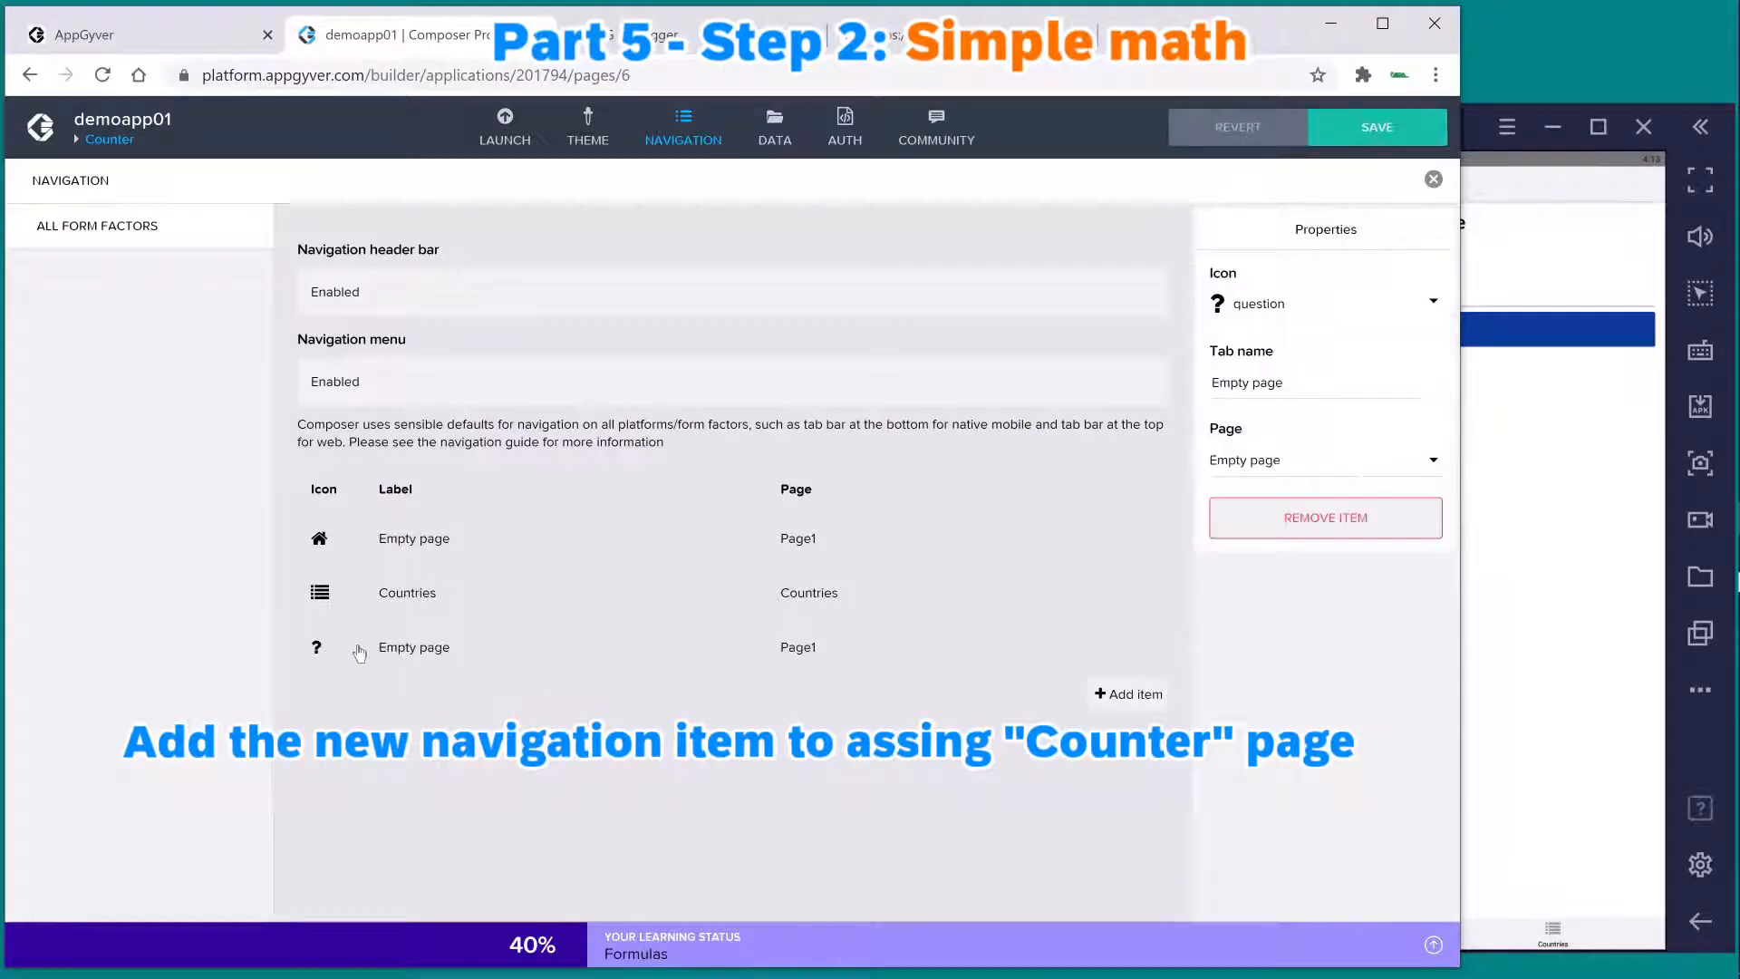
left_click(1434, 305)
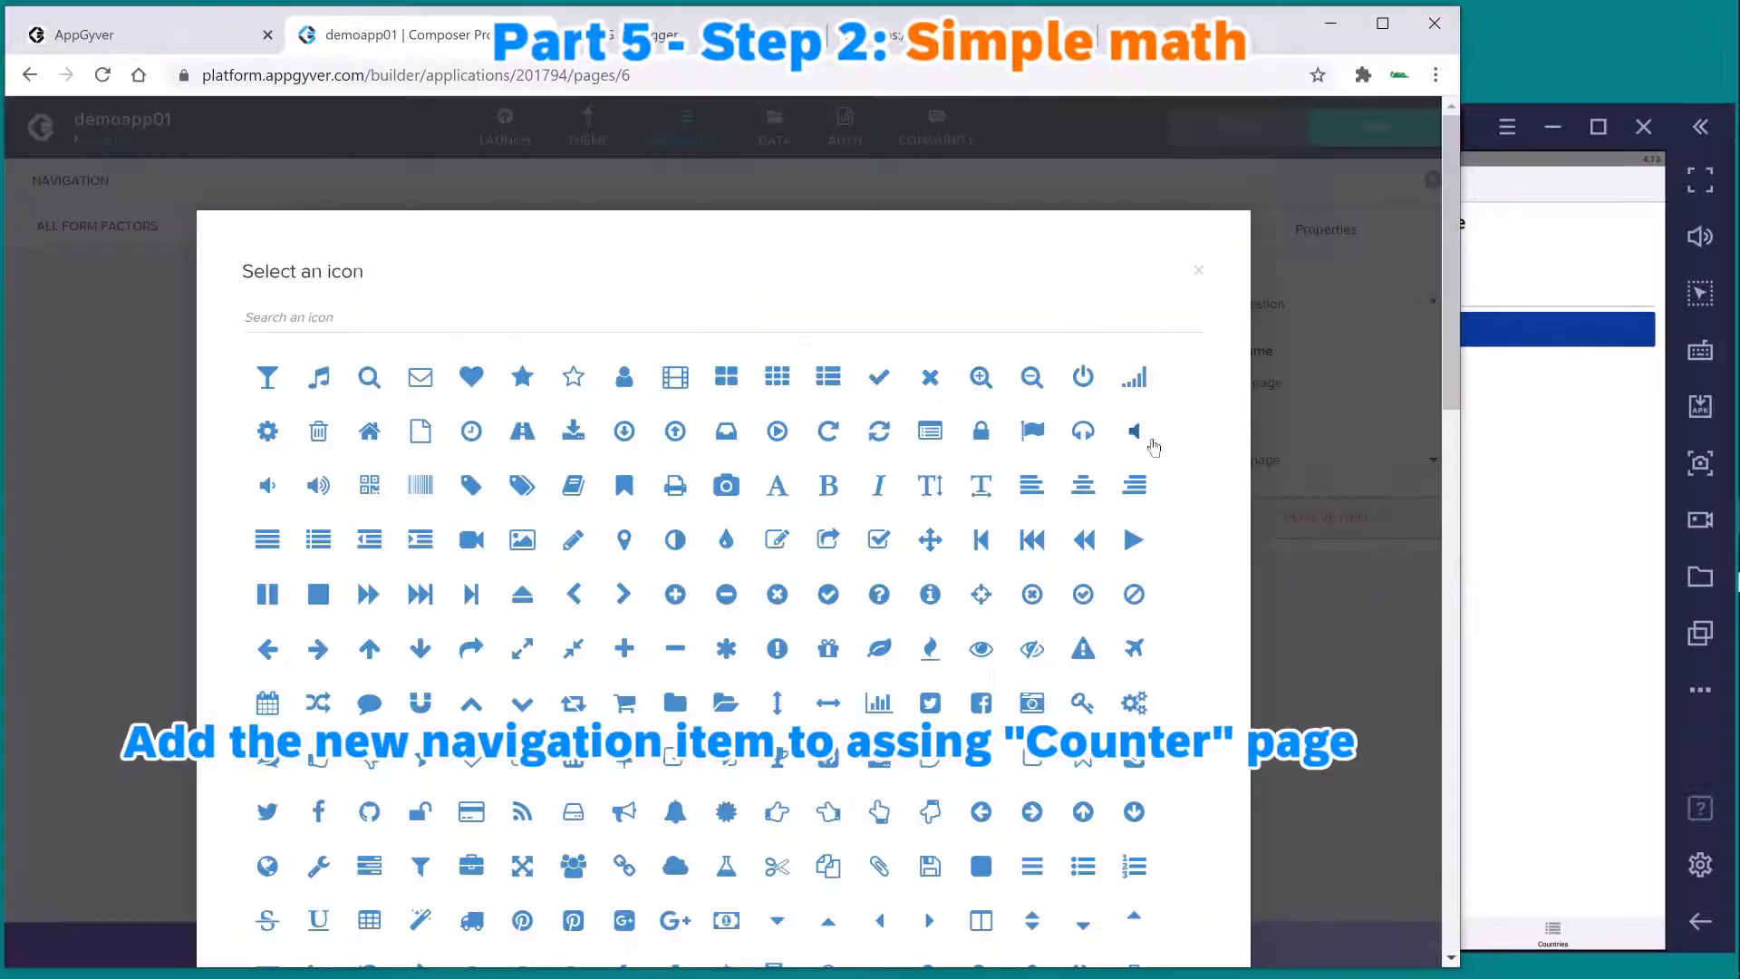
left_click(879, 379)
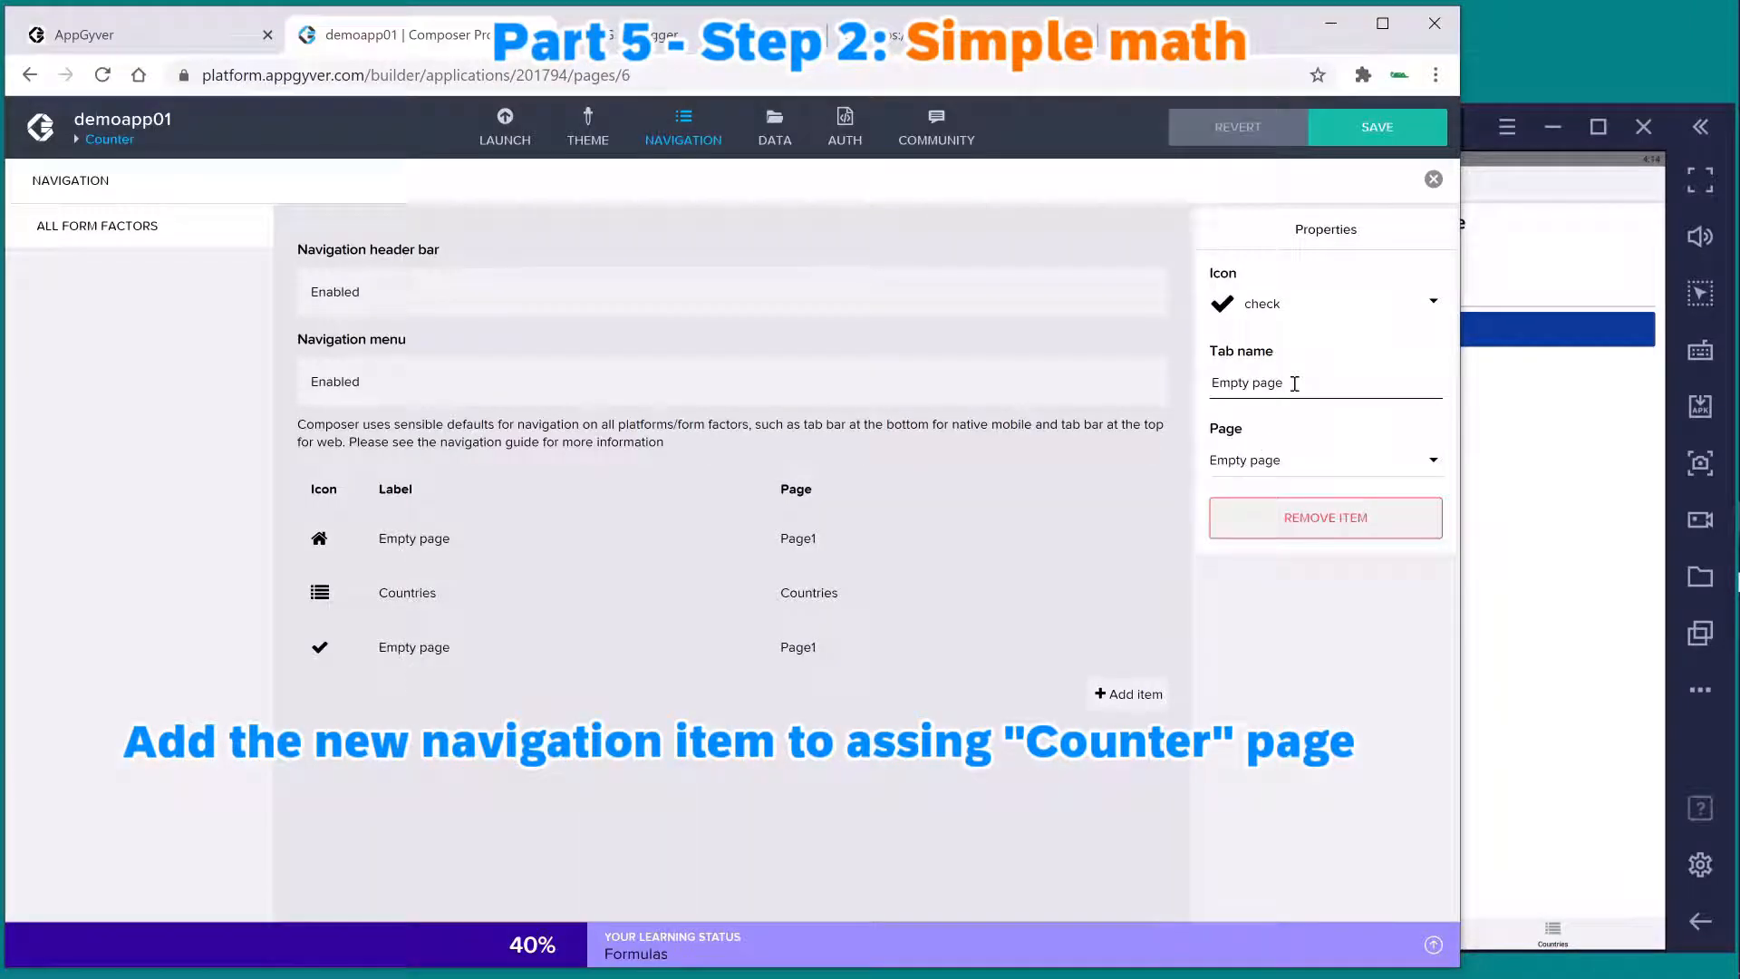
- Name the new navigation item "Counter", assign it the Counter page, and save the application
left_click_drag(1295, 383, 1180, 388)
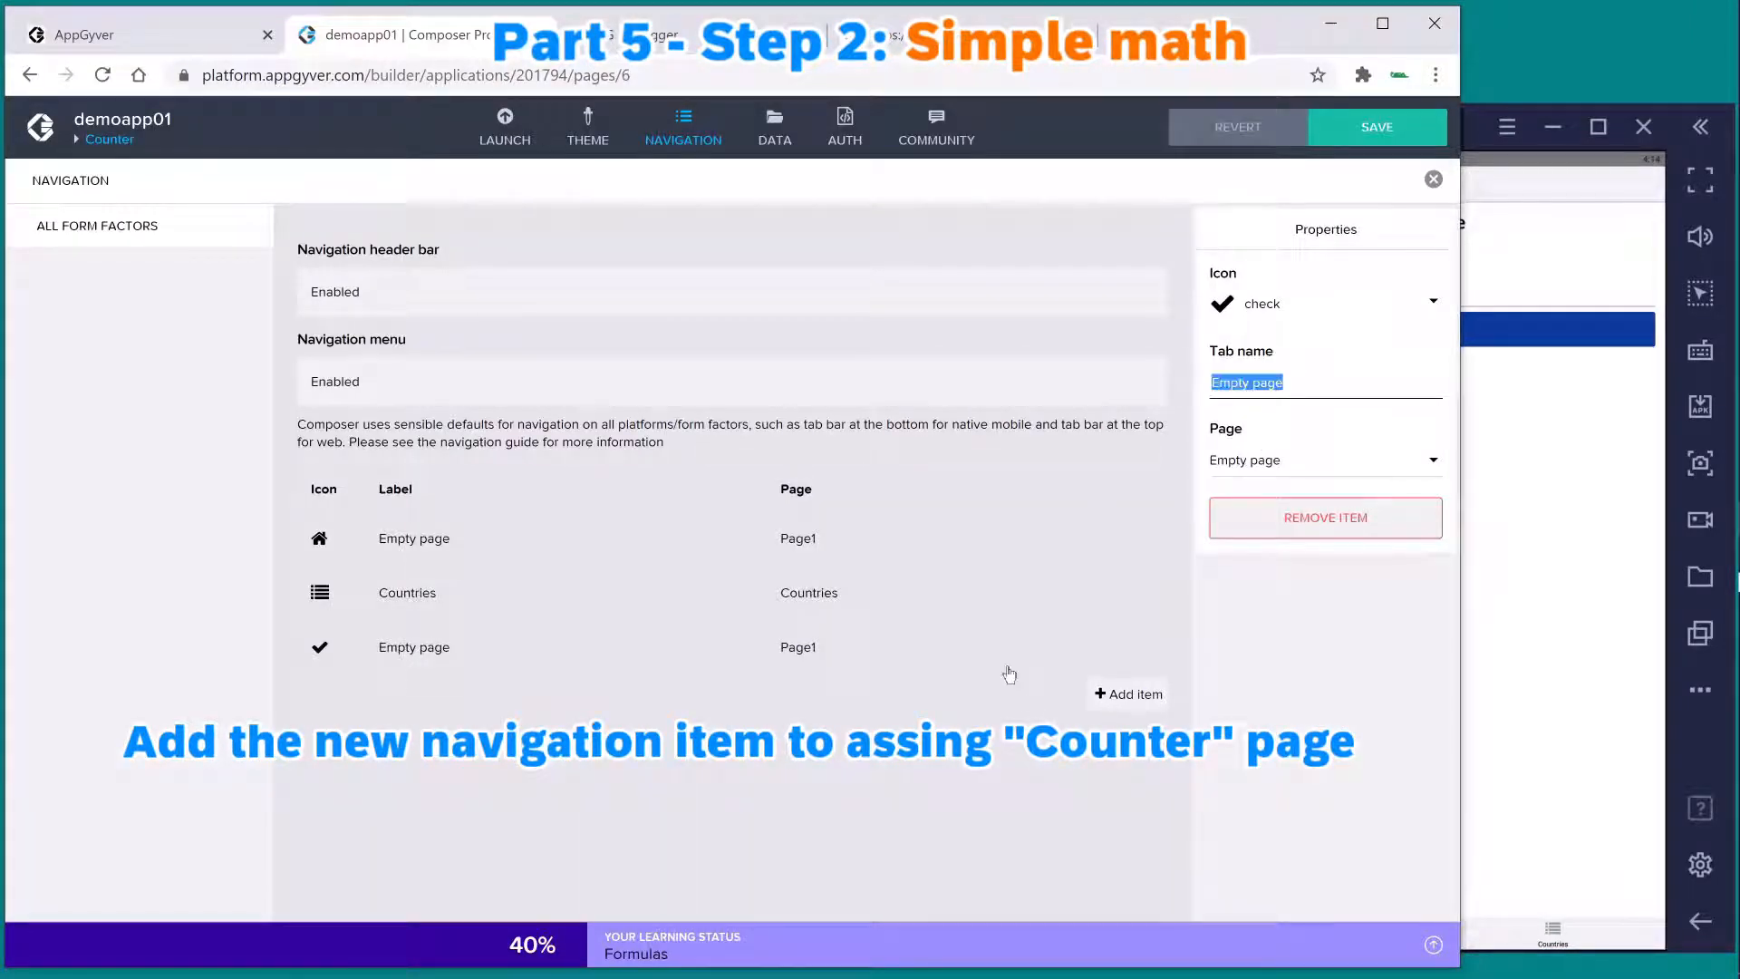
type("Counter")
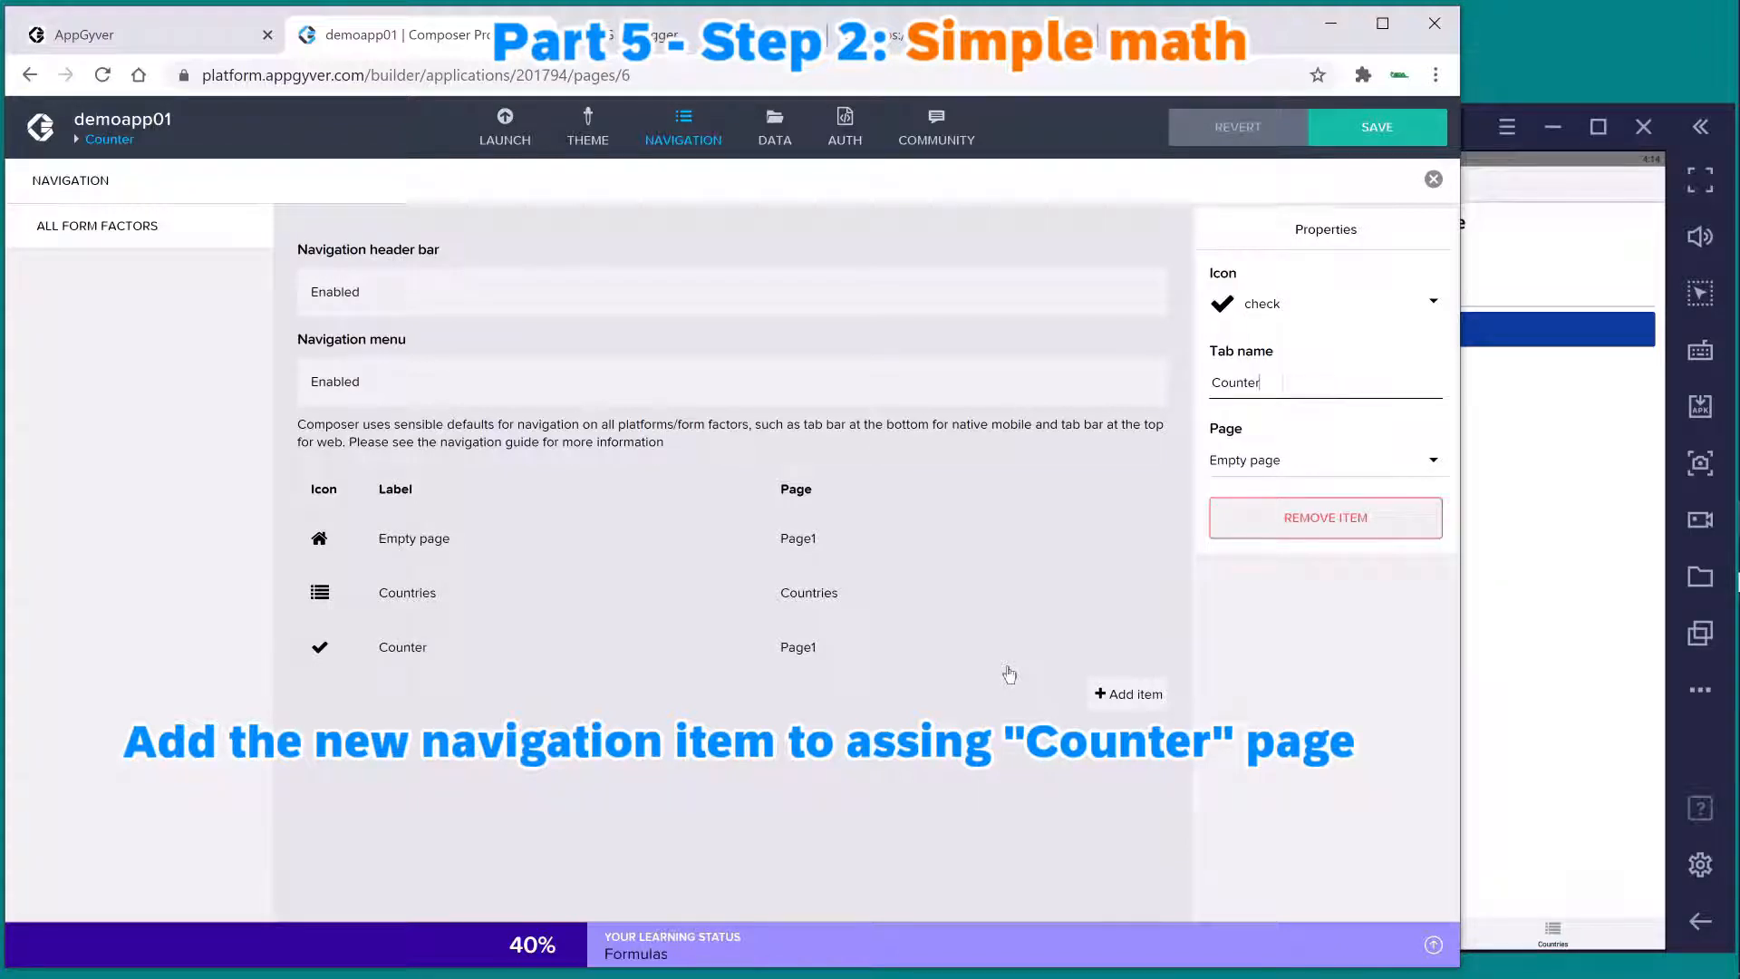
left_click(1225, 458)
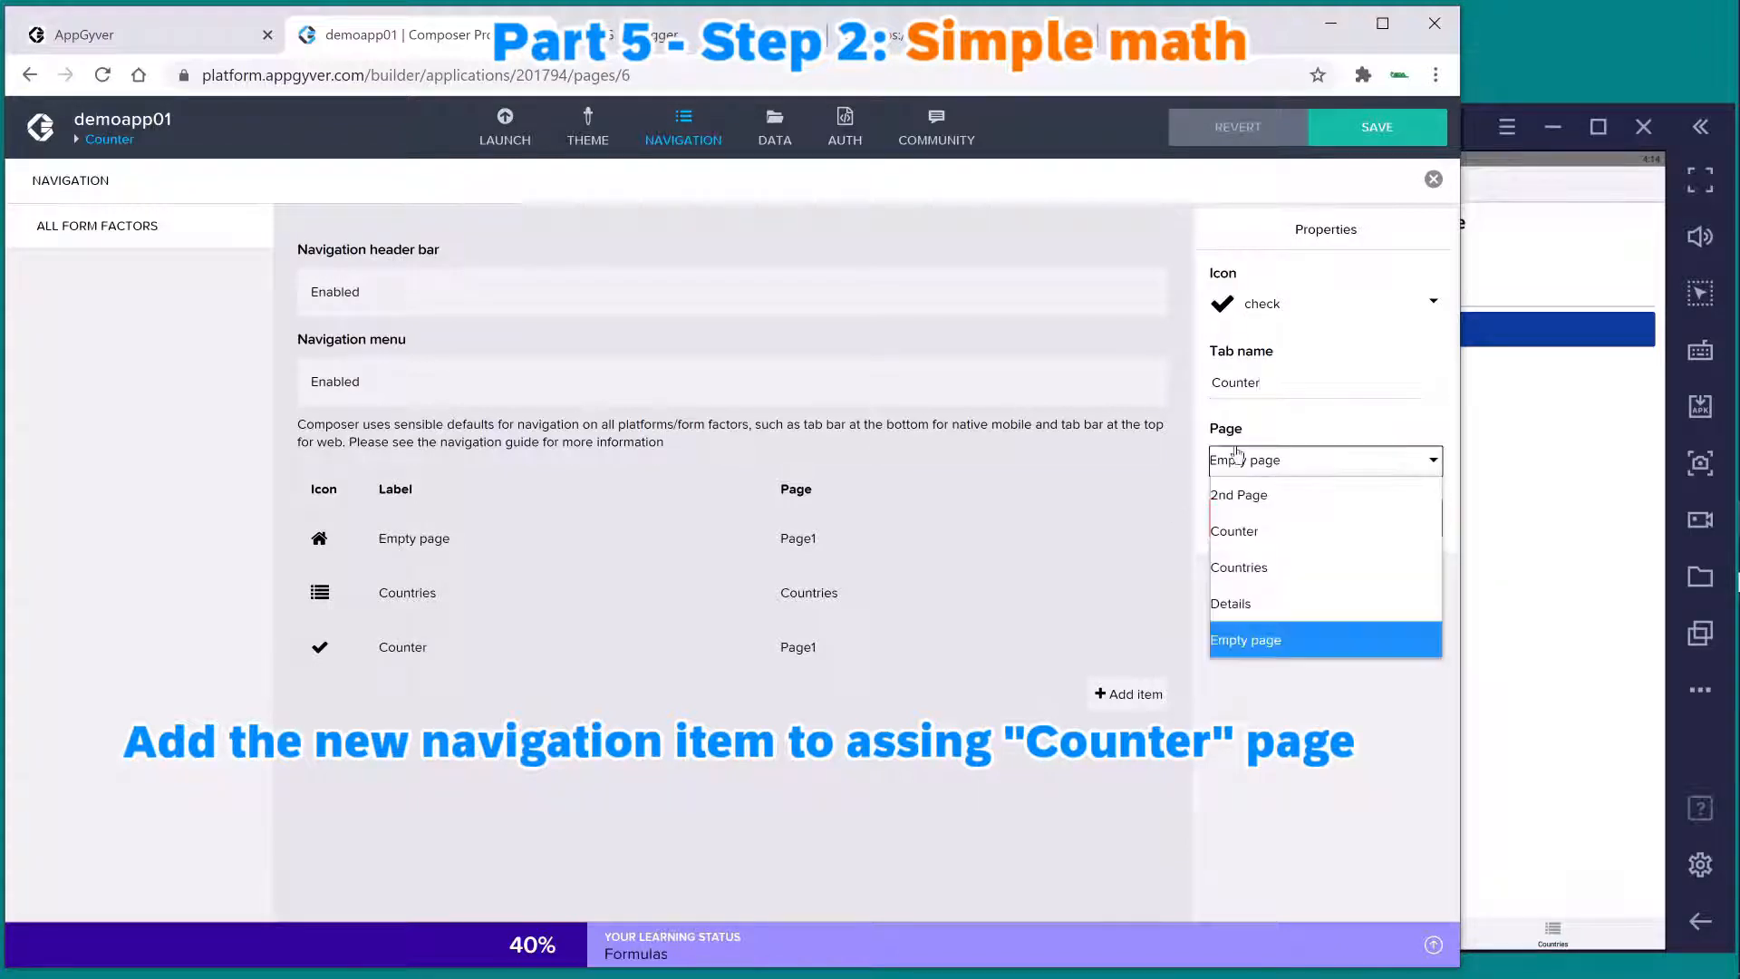
left_click(1274, 536)
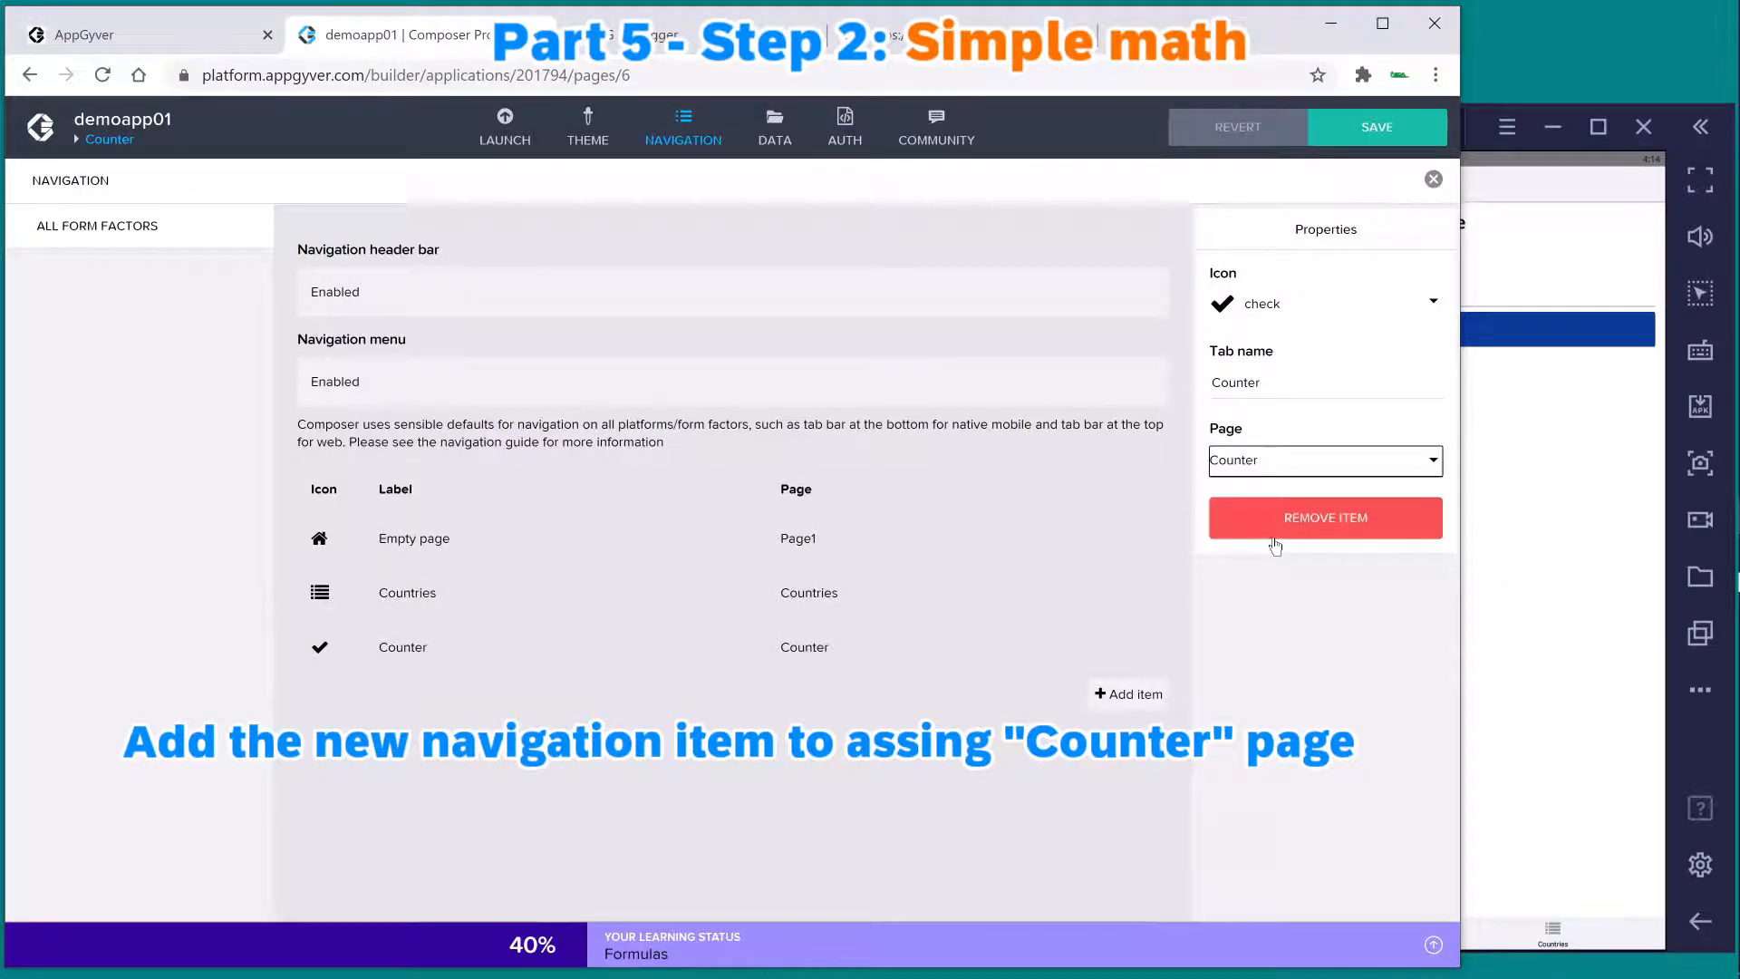
left_click(1374, 145)
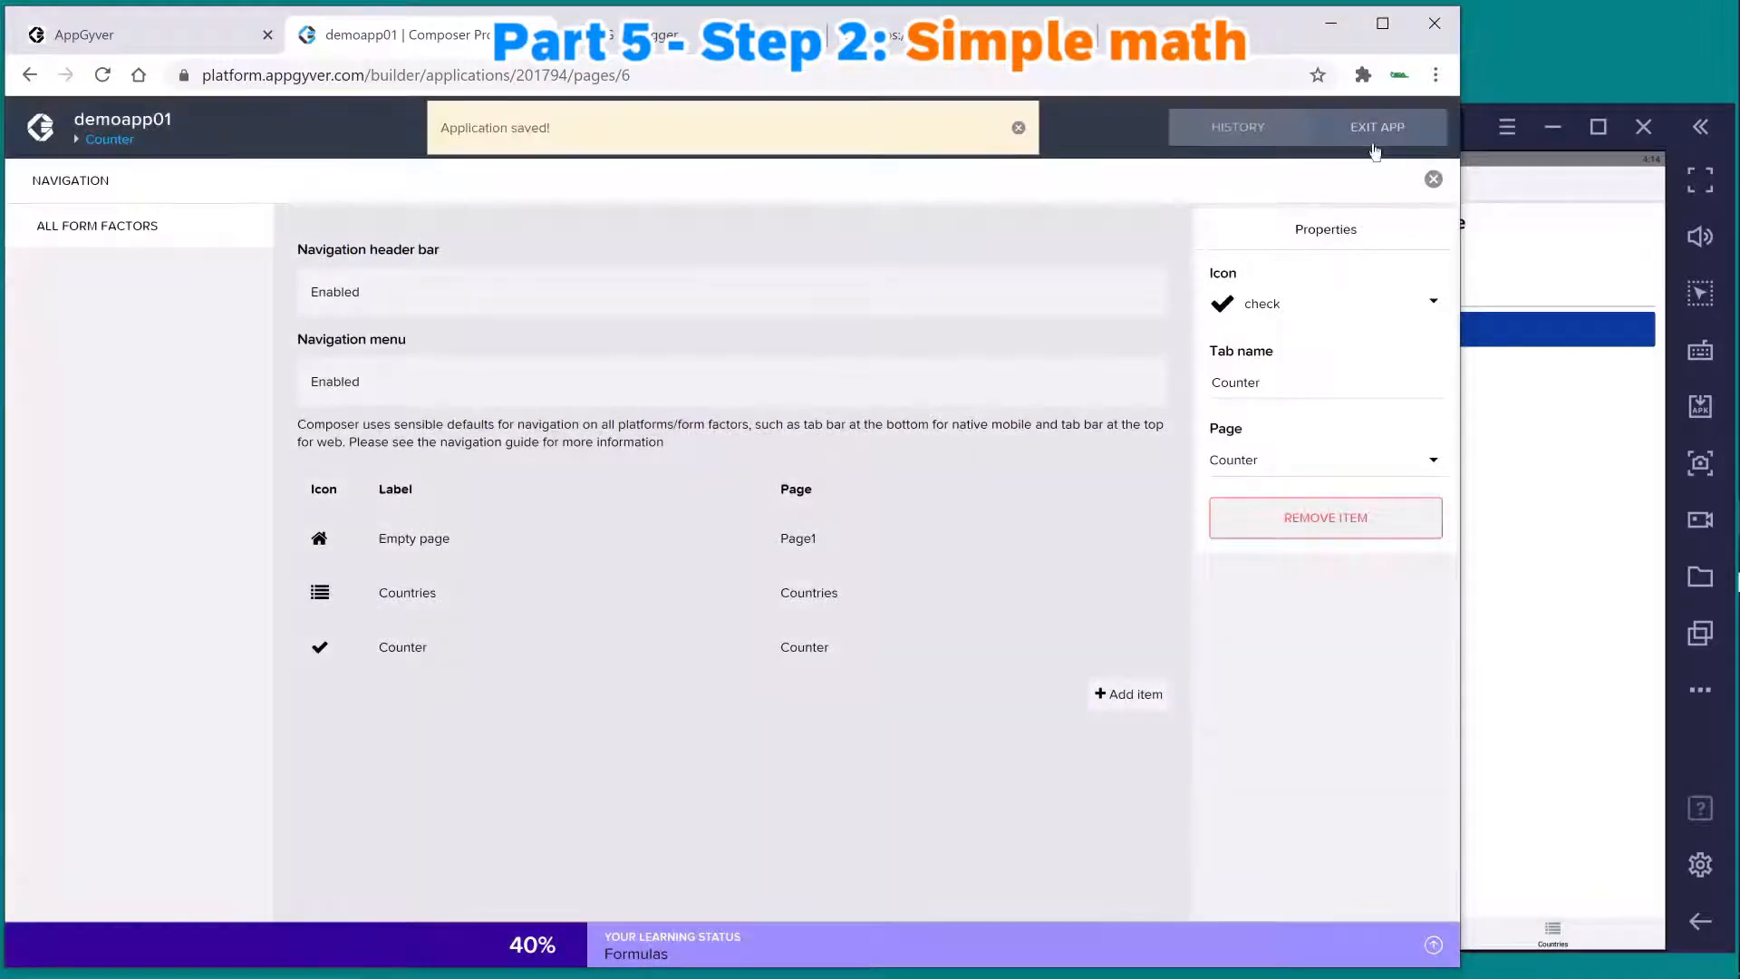
- Switch to the Android emulator, open the app's Counter page and tap the number repeatedly to test the increment
left_click(1506, 493)
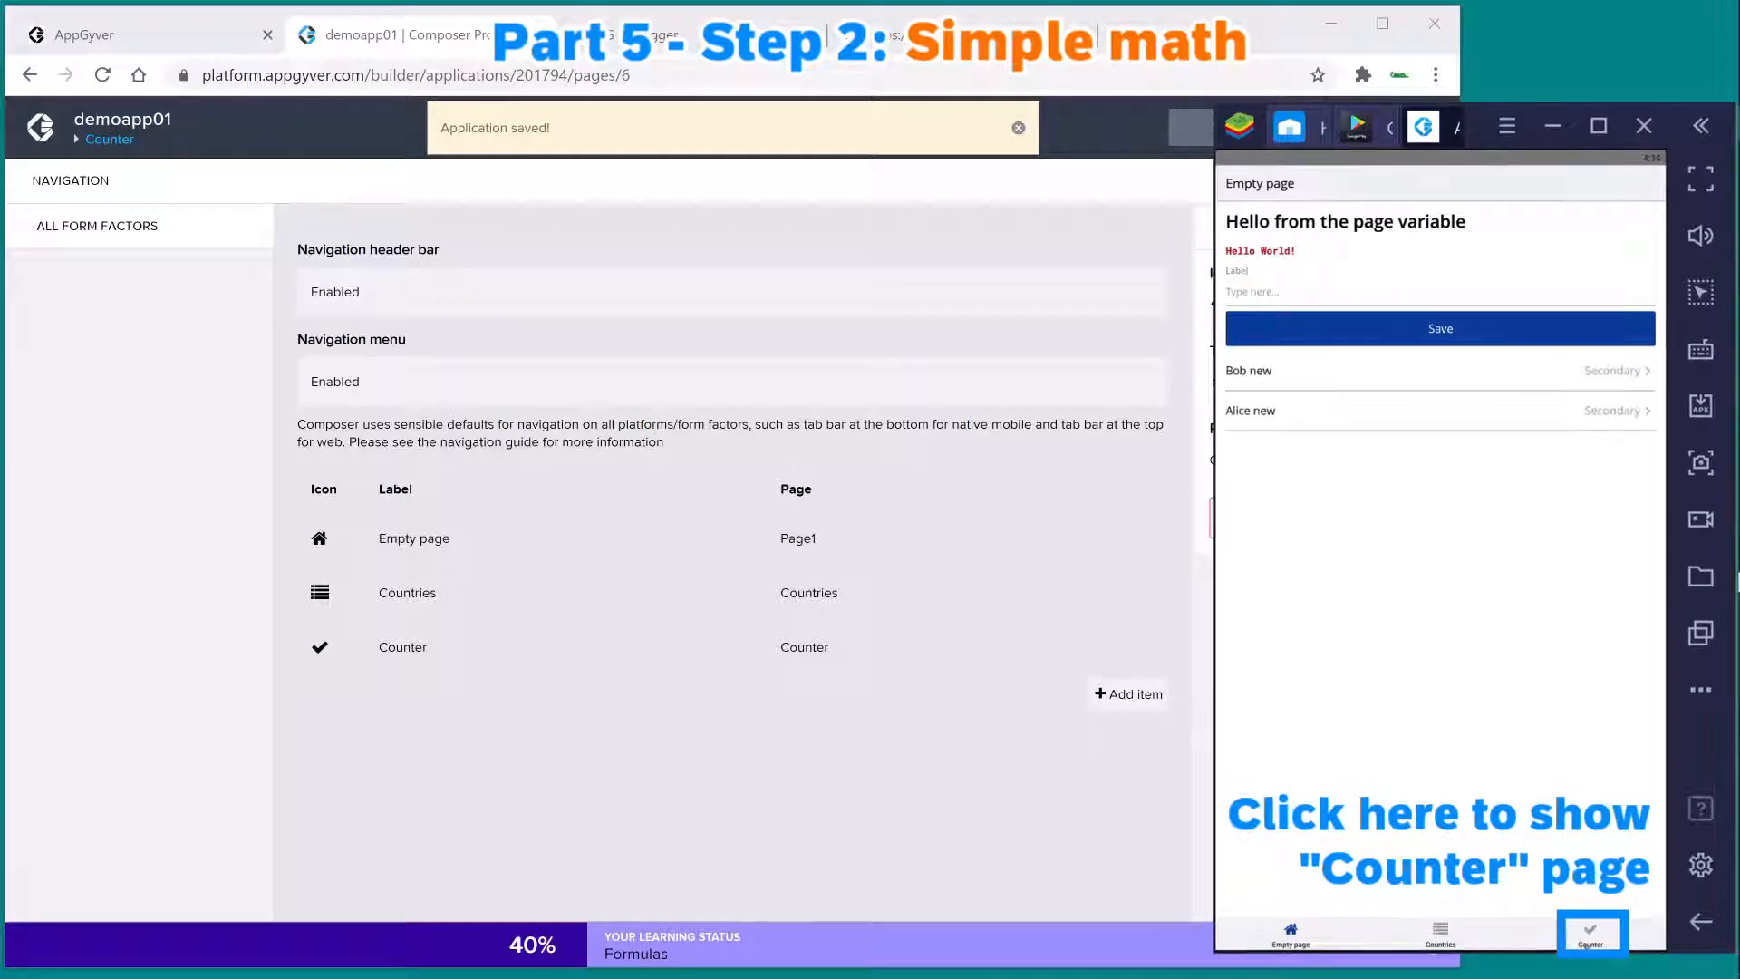
left_click(1593, 935)
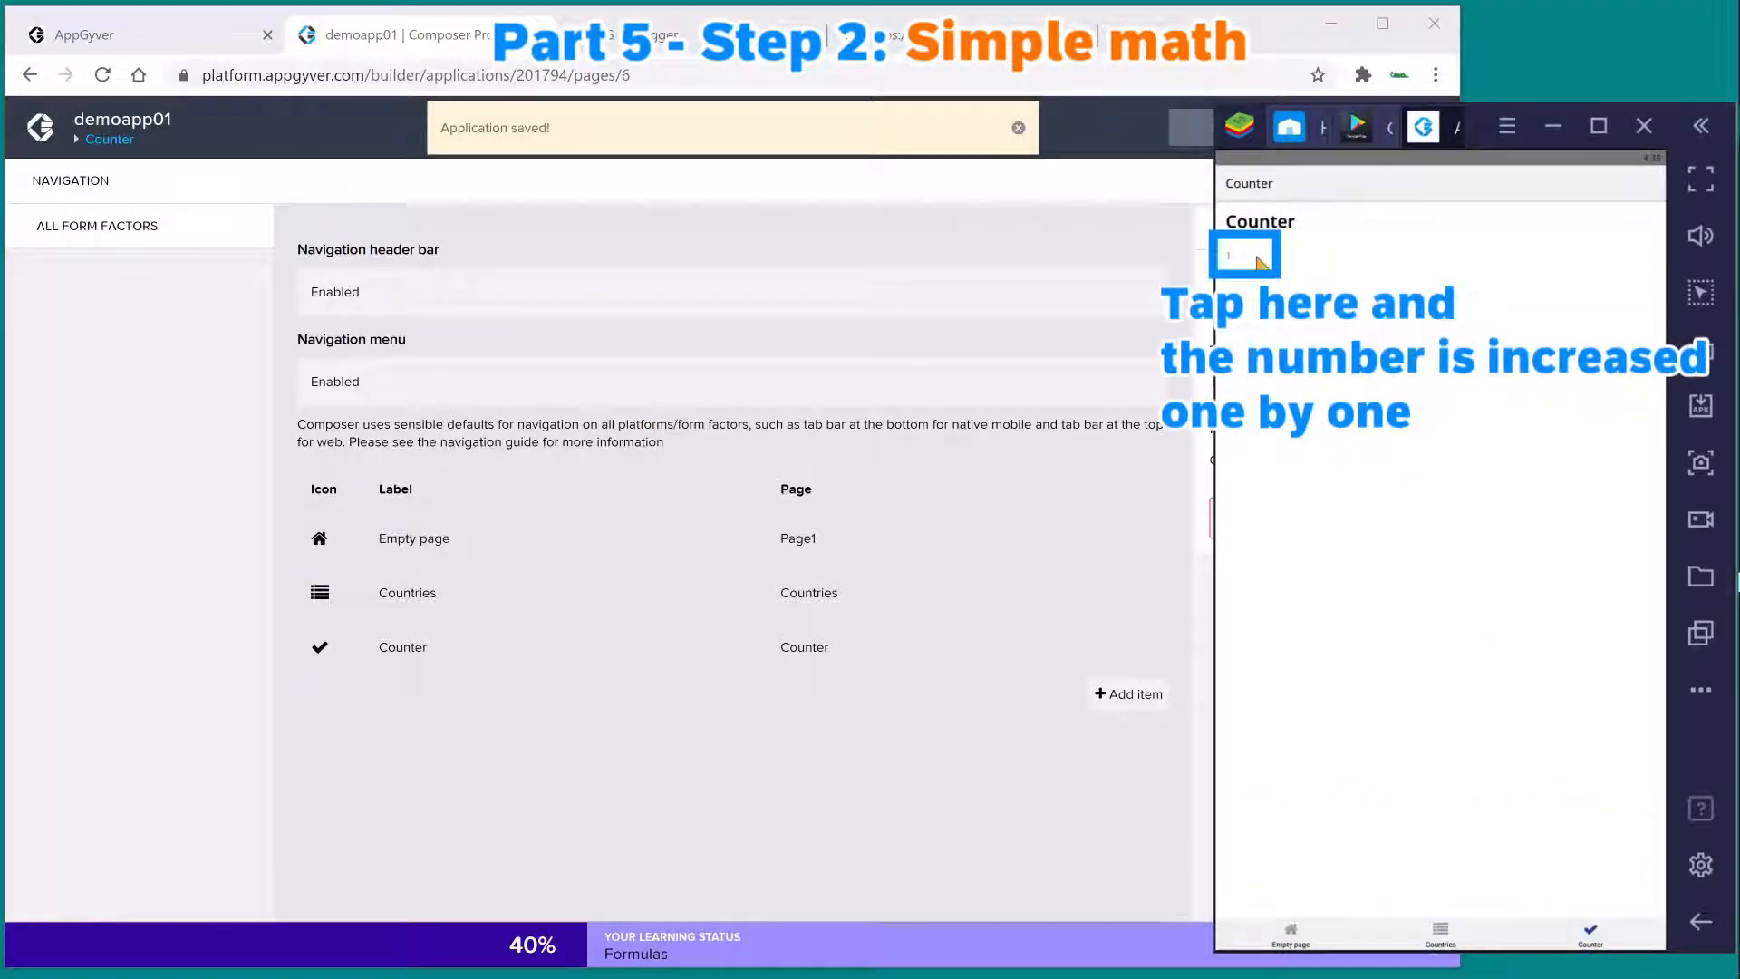
left_click(1259, 261)
left_click(1260, 260)
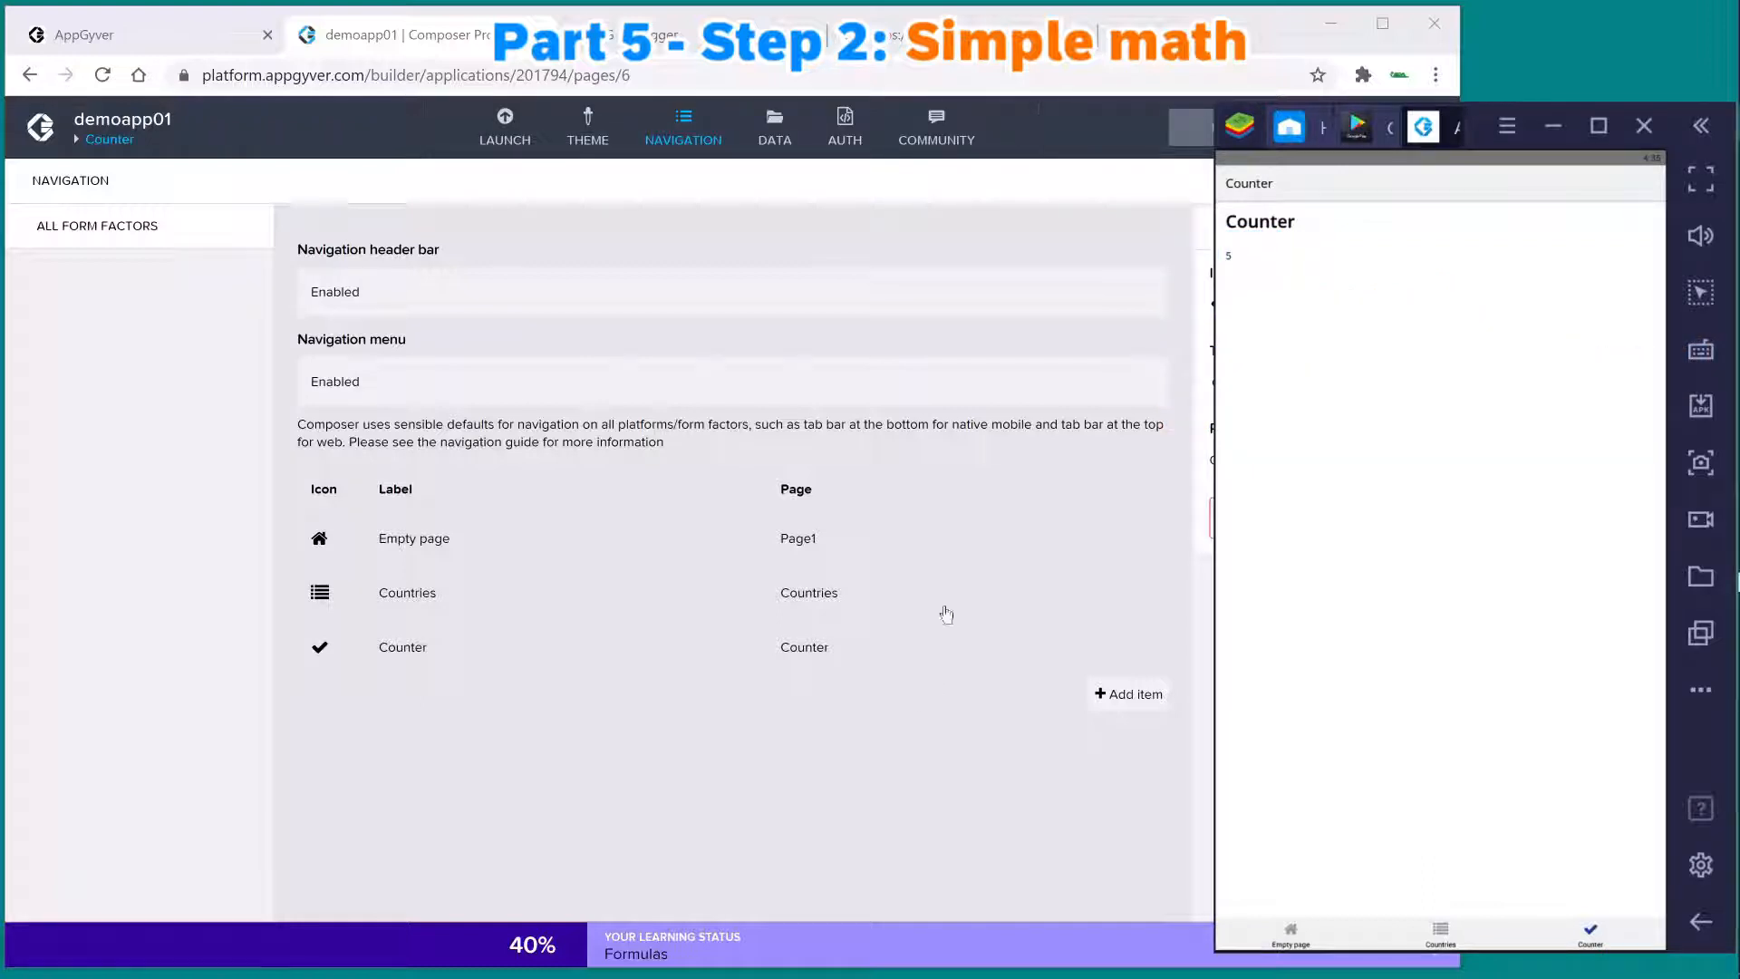
- Switch to the browser preview, open the Counter page and test the increment by tapping the number repeatedly
left_click(820, 725)
left_click(942, 34)
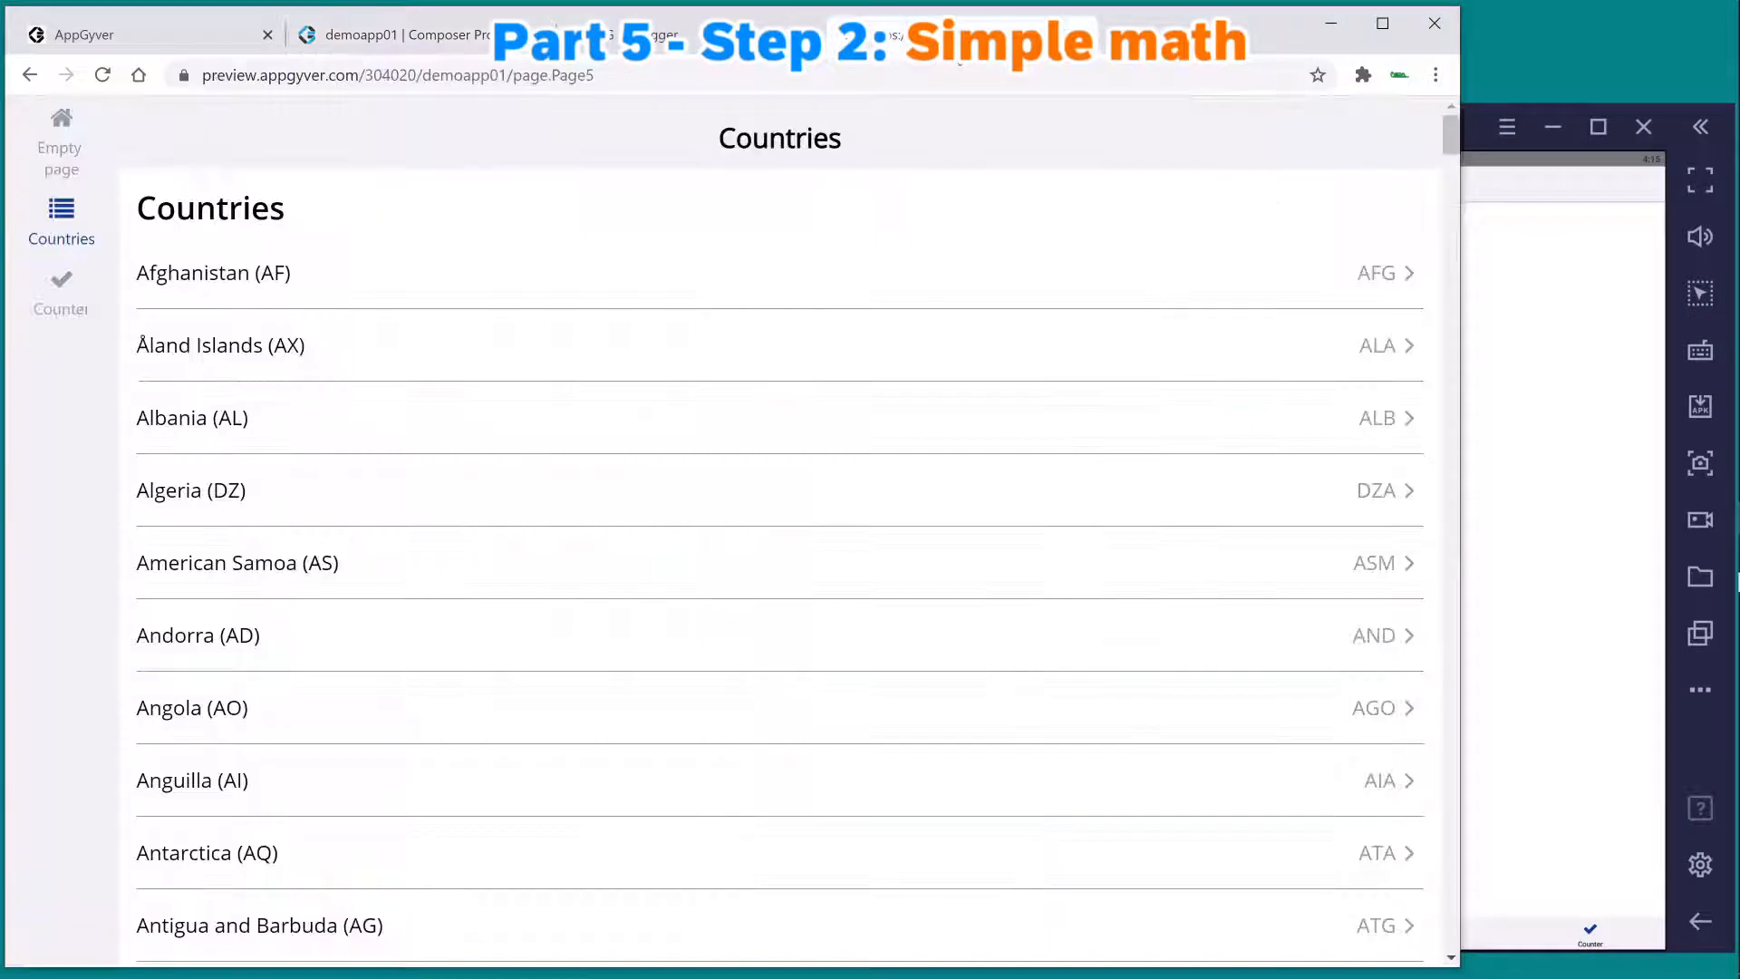
left_click(62, 281)
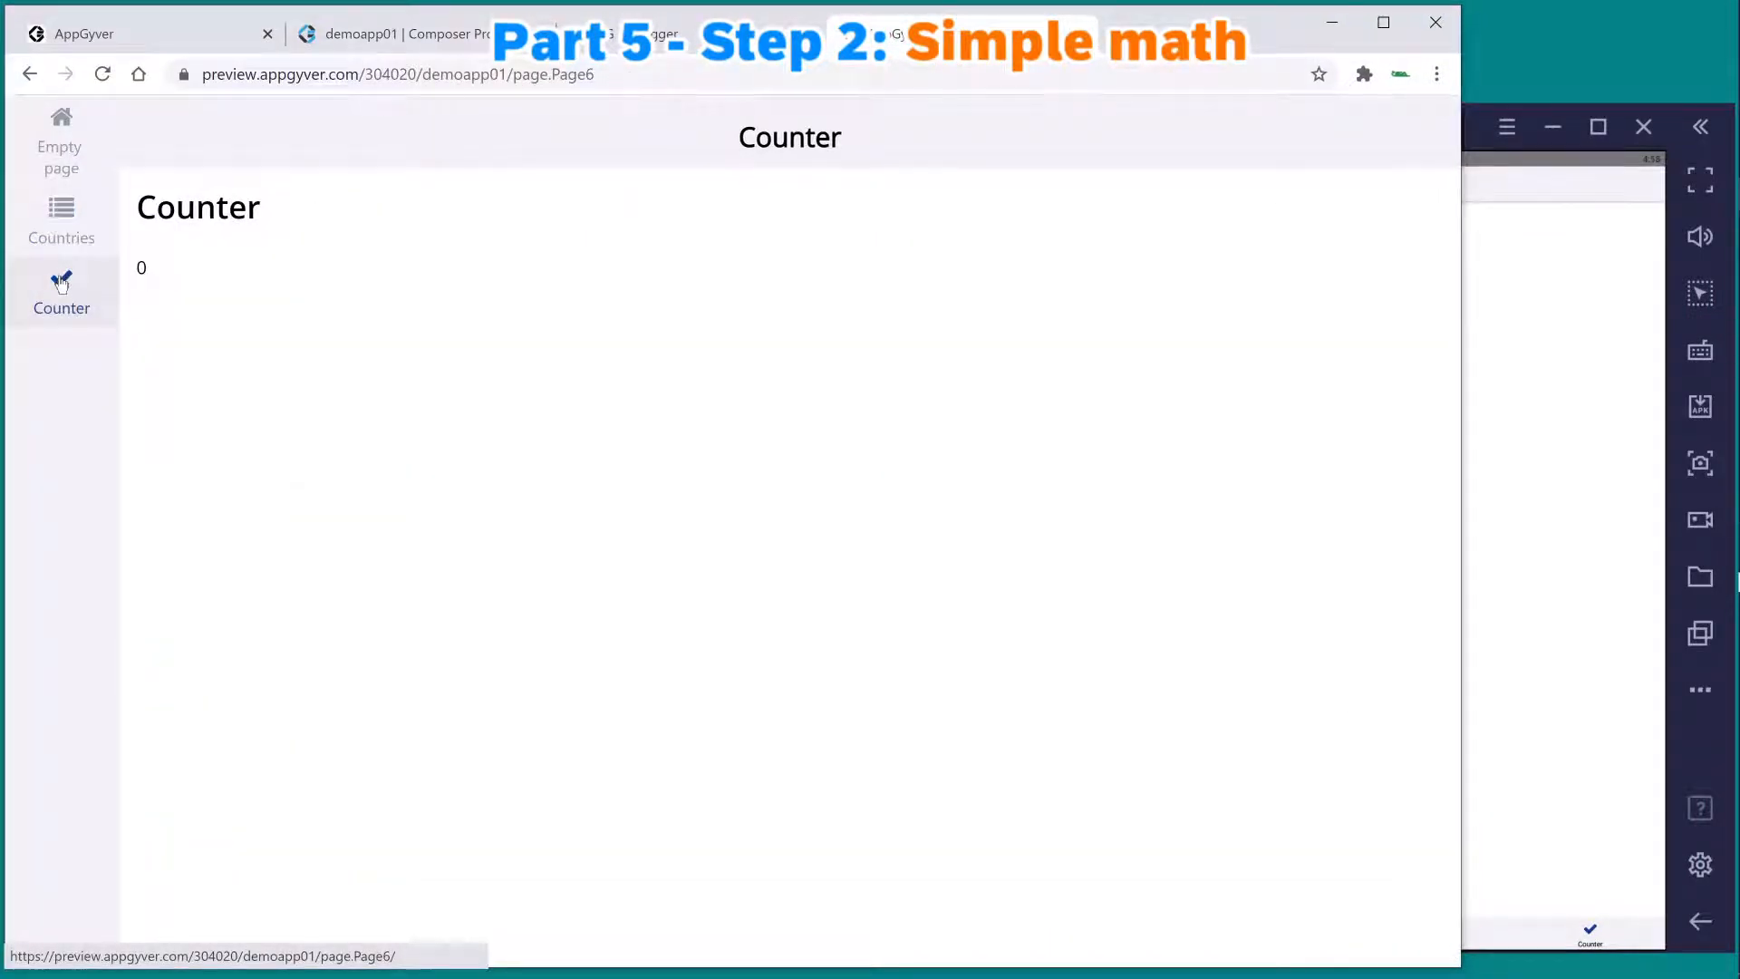
left_click(179, 268)
left_click(181, 268)
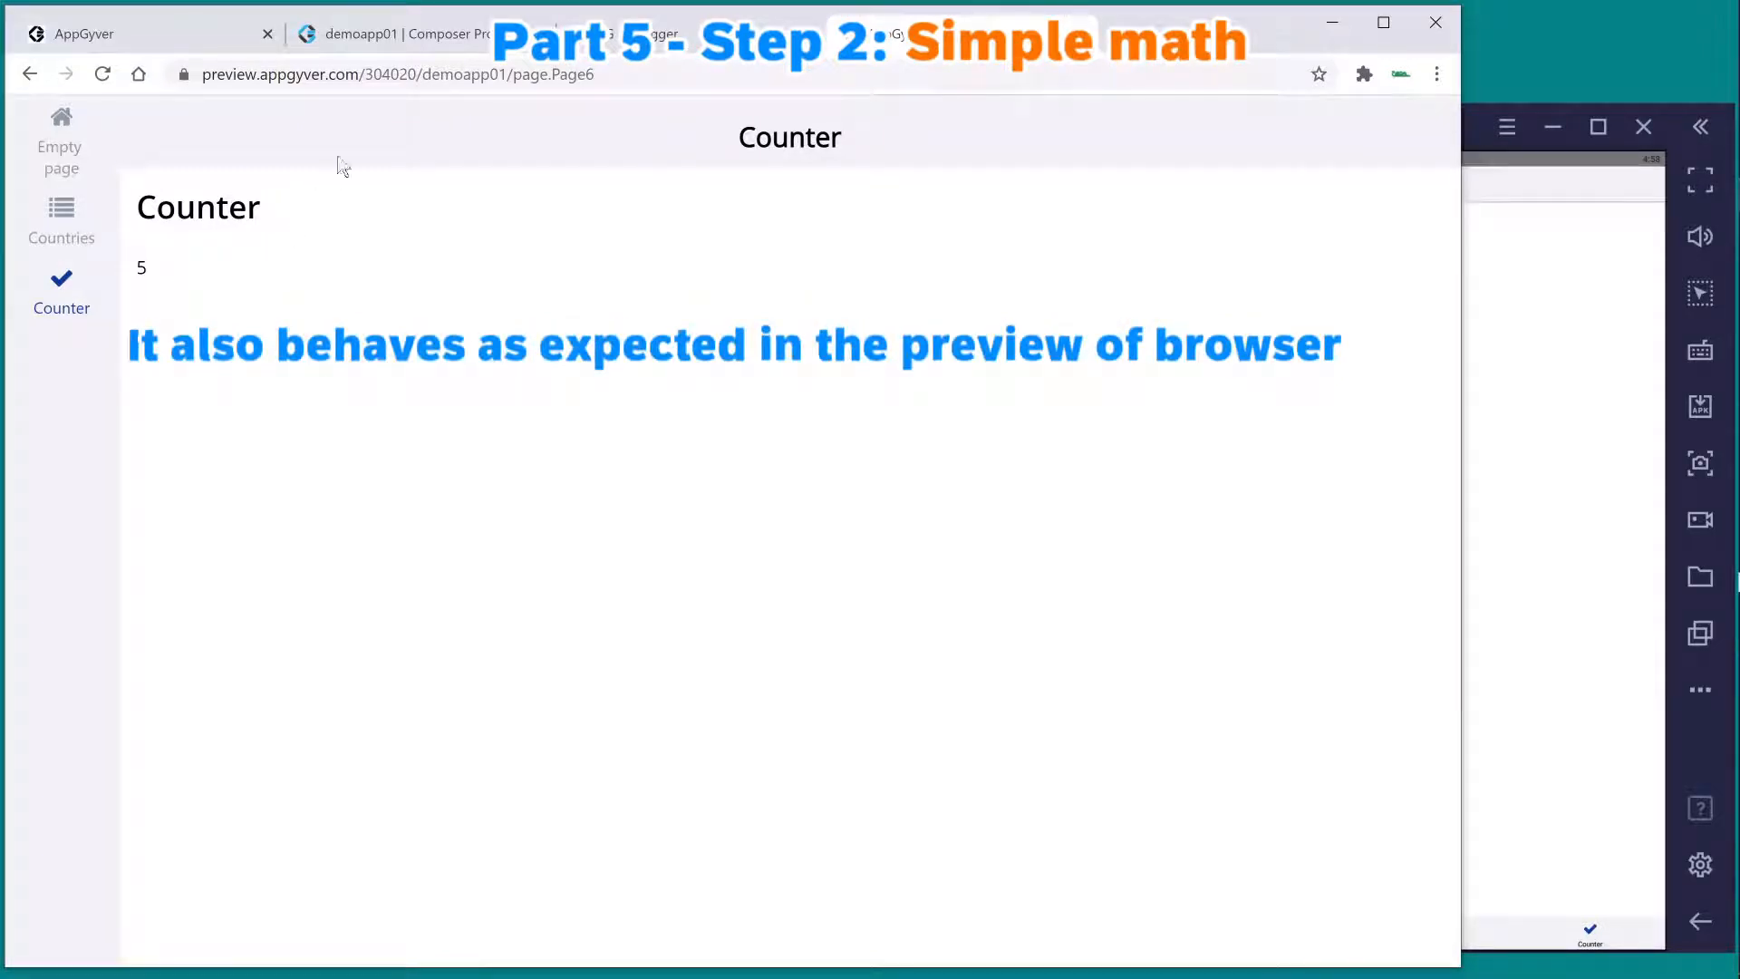
- Return to the app builder, leave the navigation settings and review the completion criteria of the Using formula functions goal
left_click(460, 44)
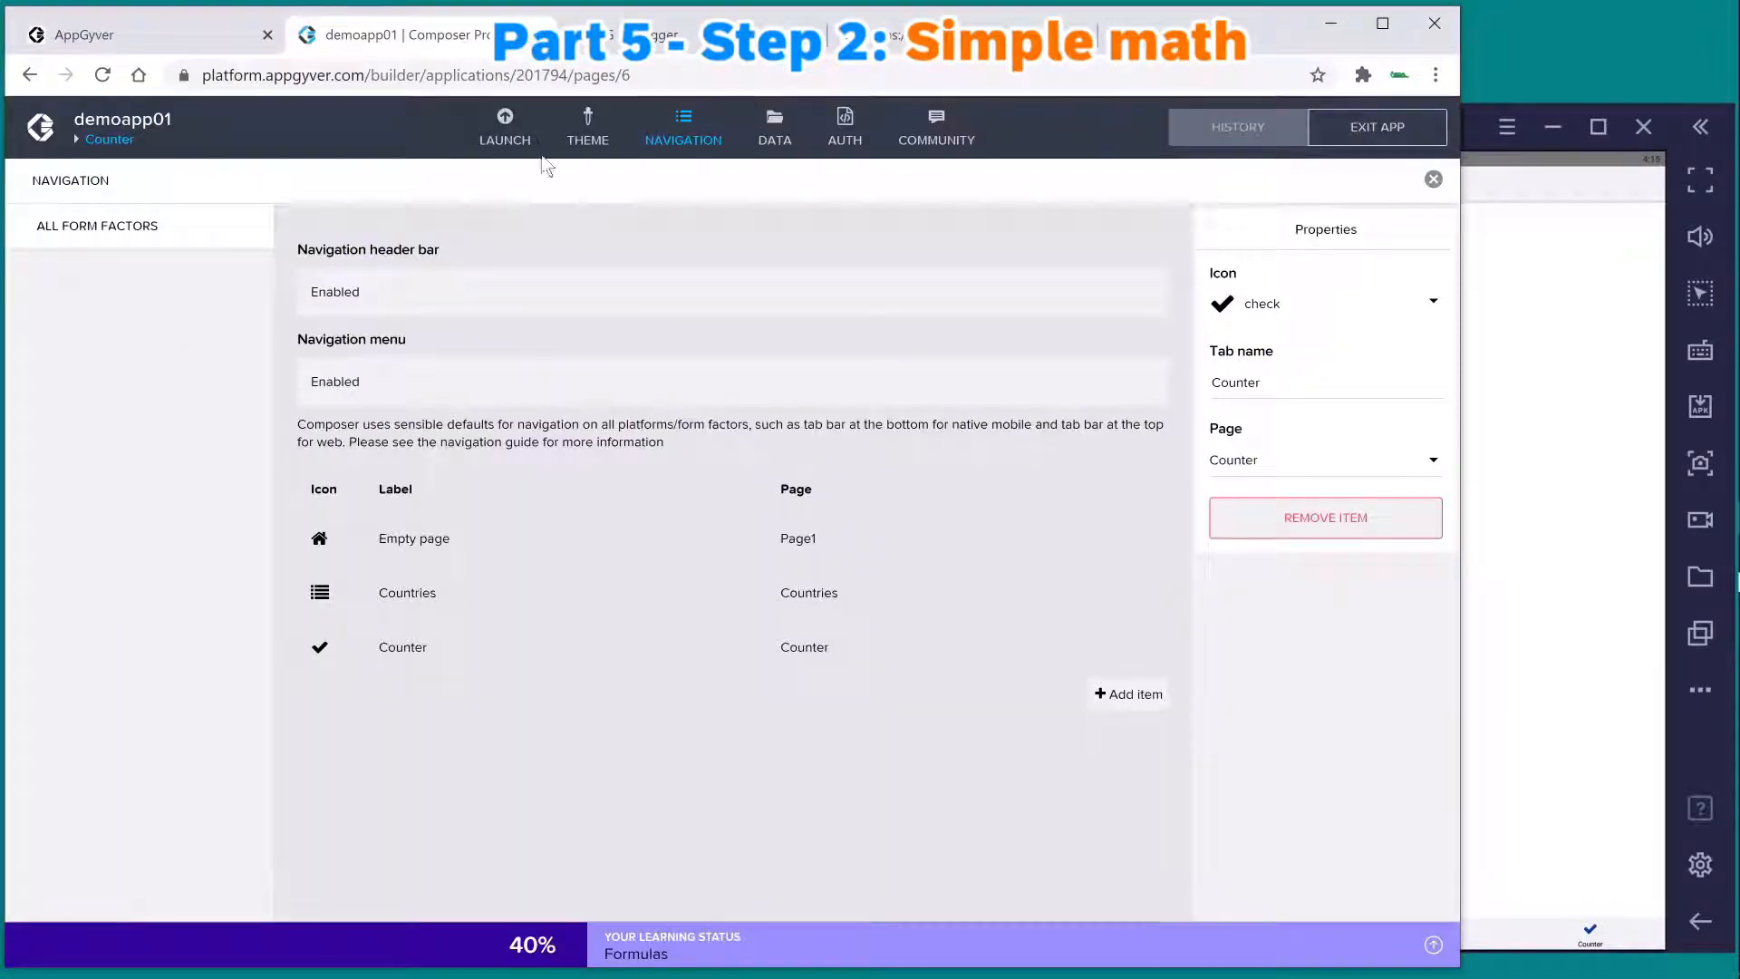
left_click(1433, 178)
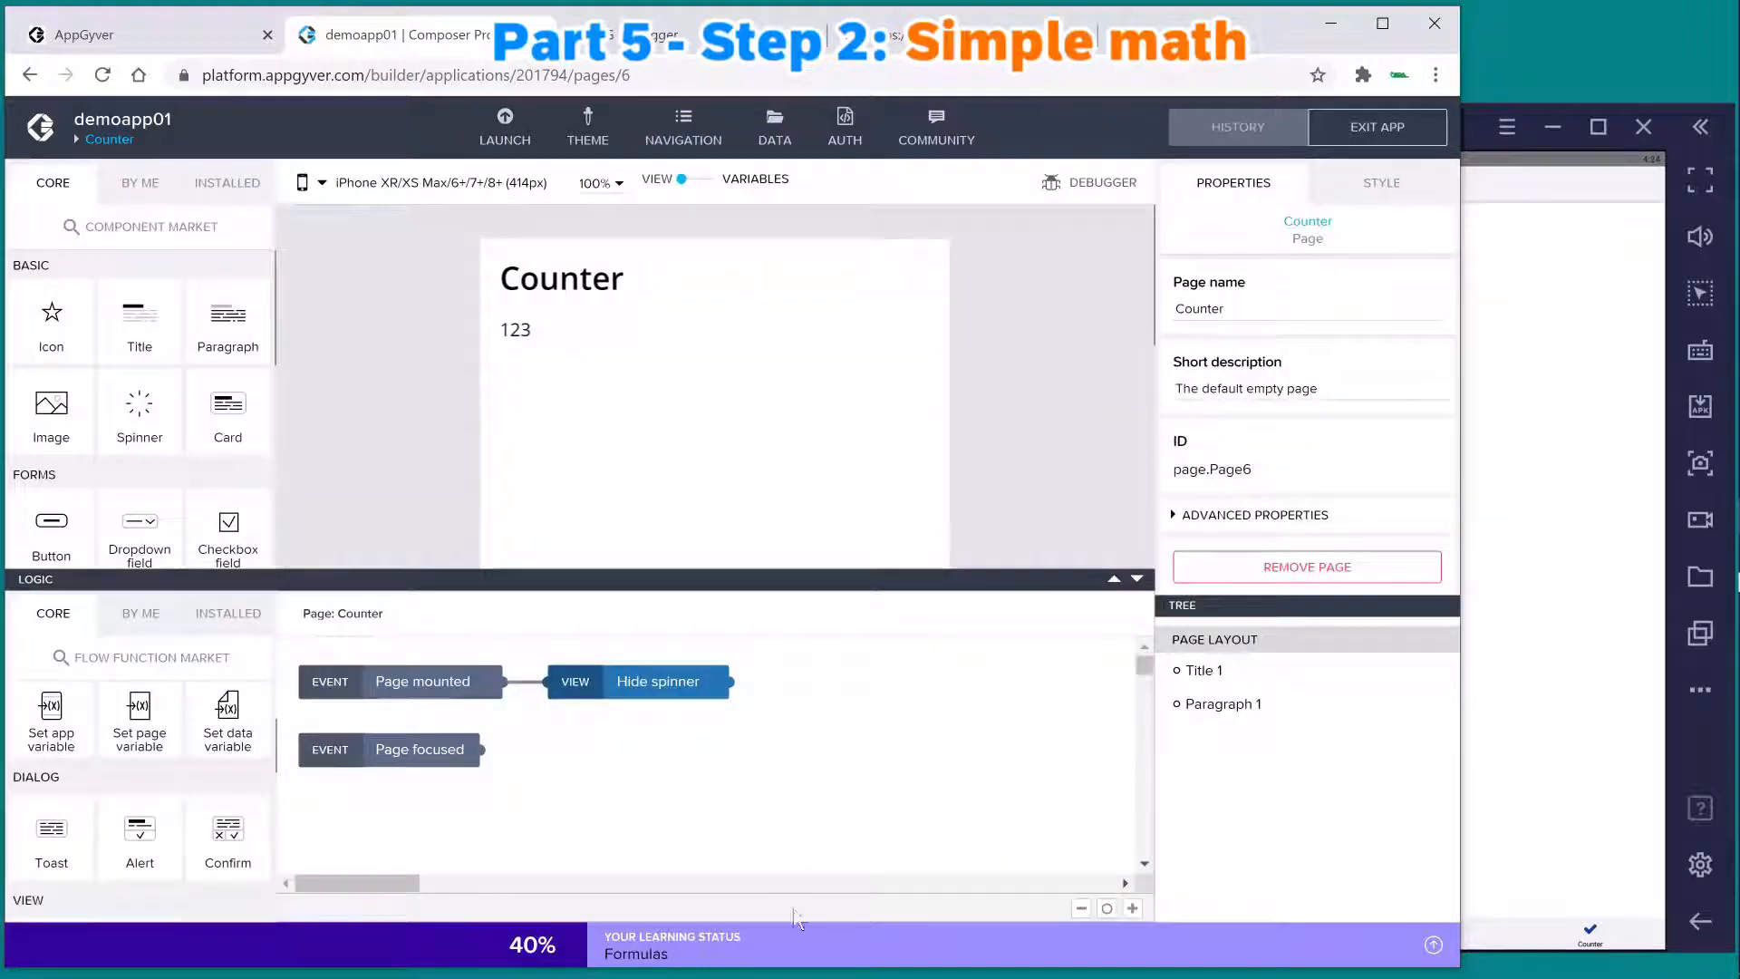
left_click(832, 954)
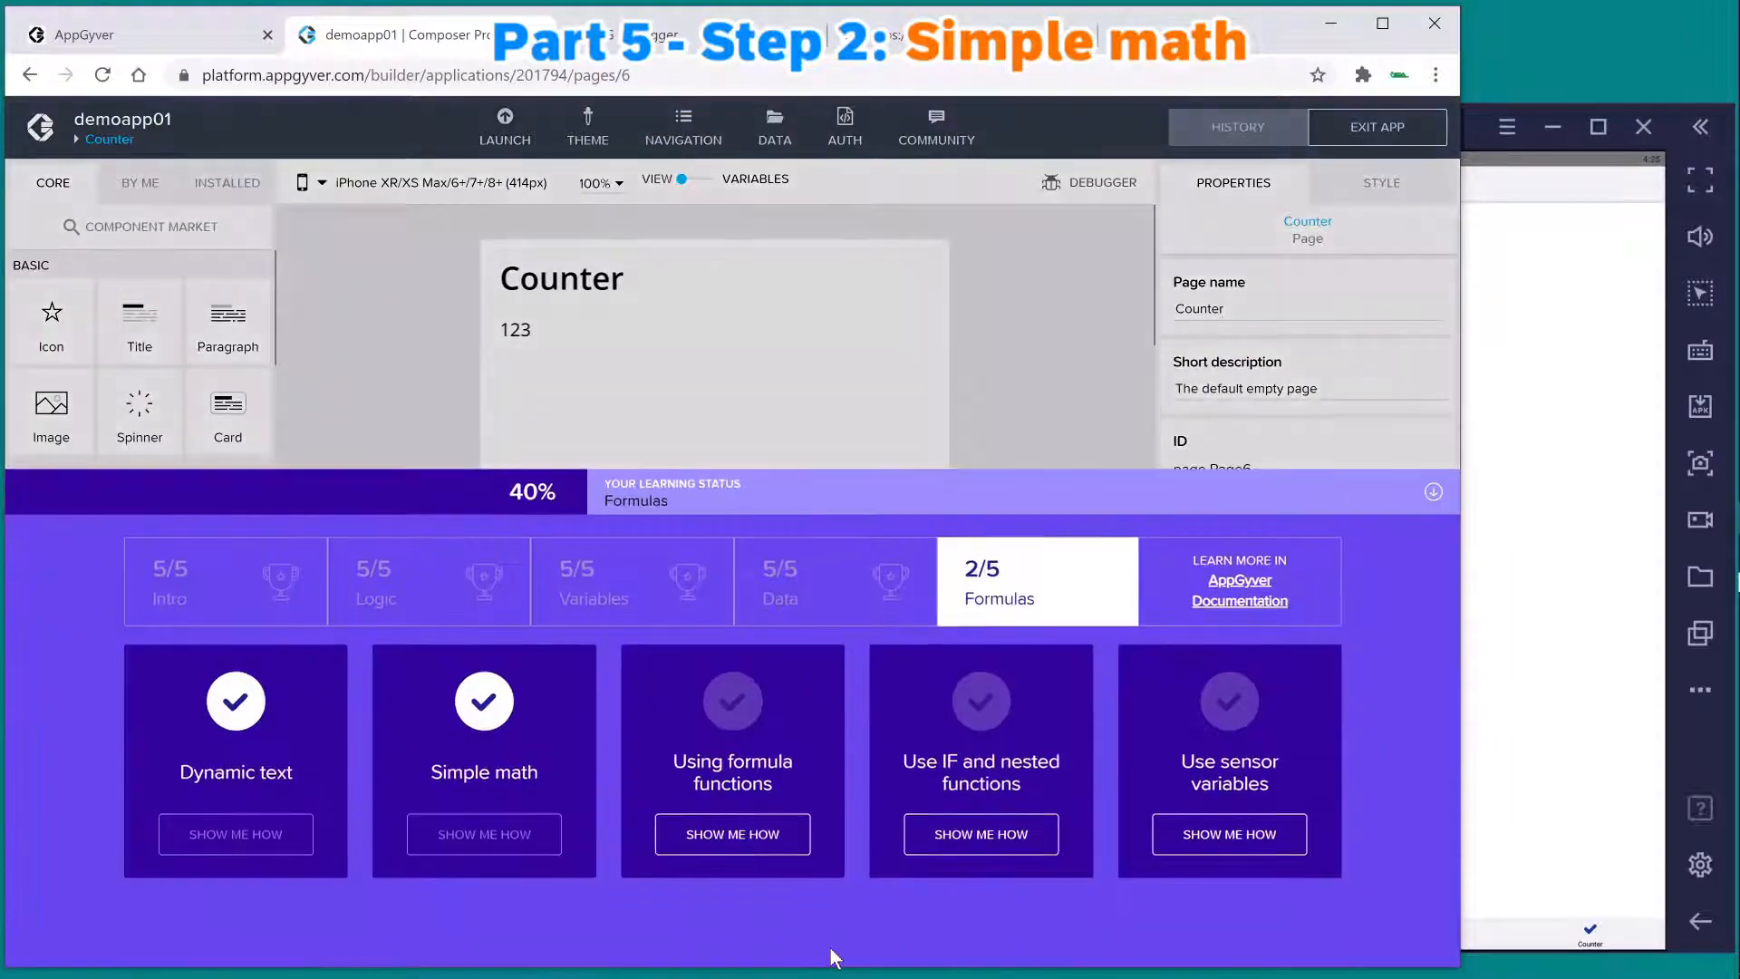
left_click(728, 826)
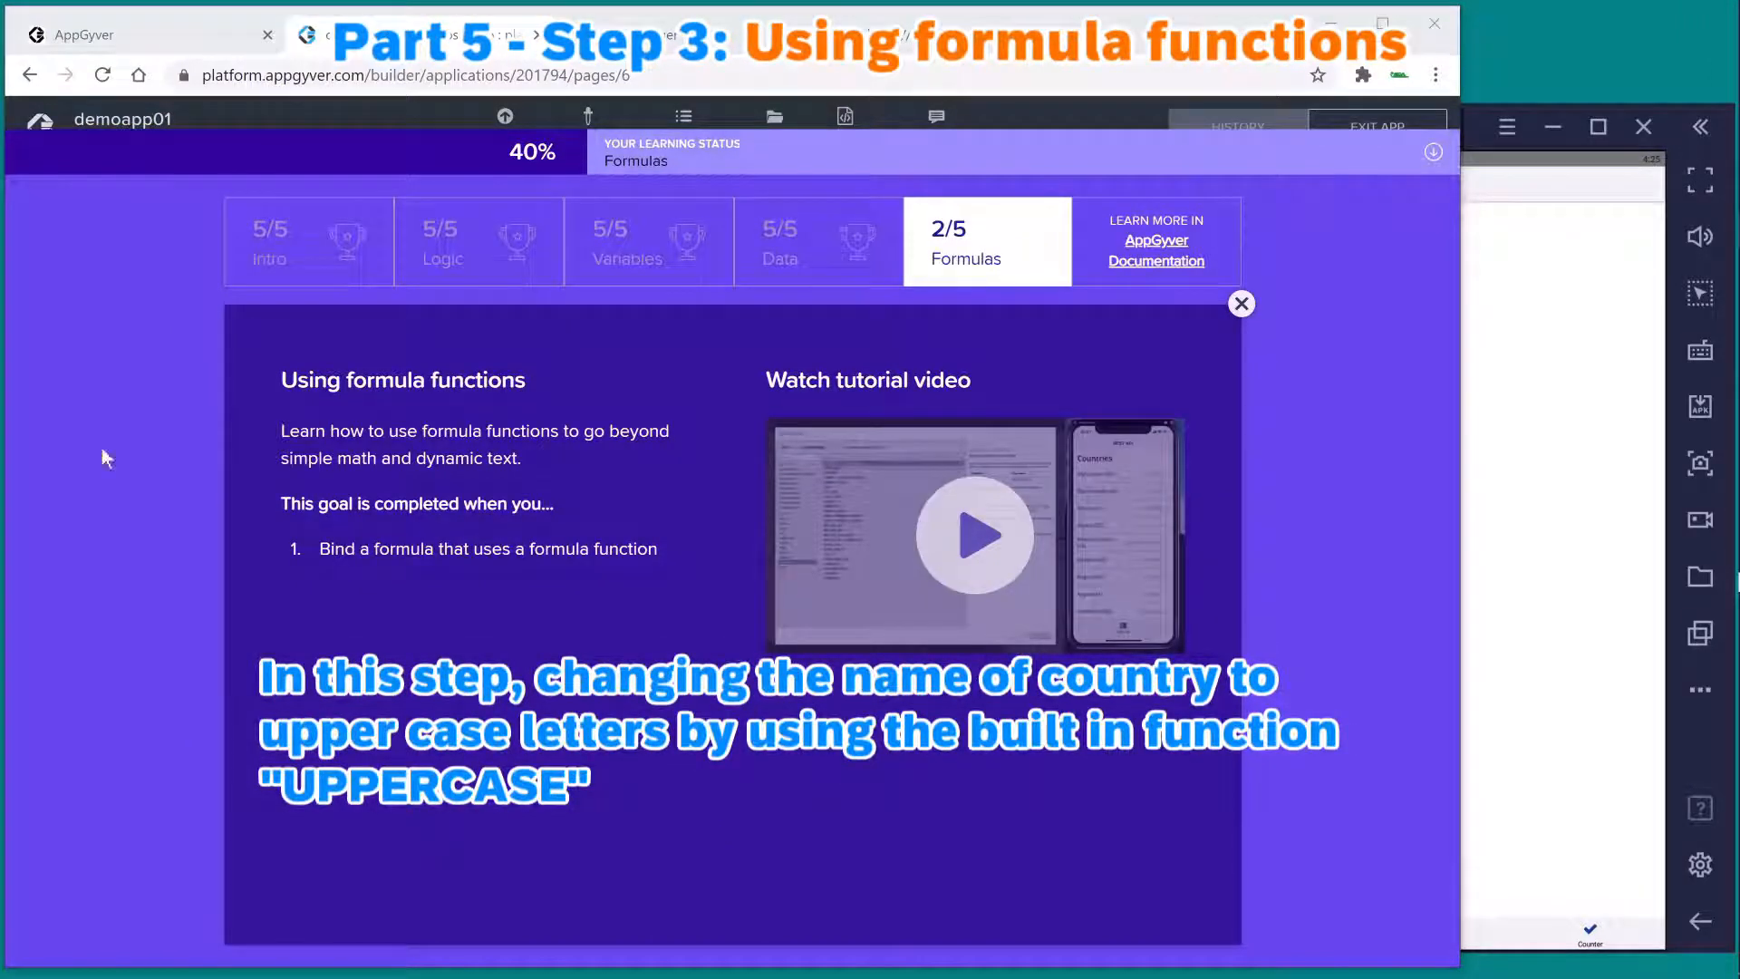
left_click(1241, 304)
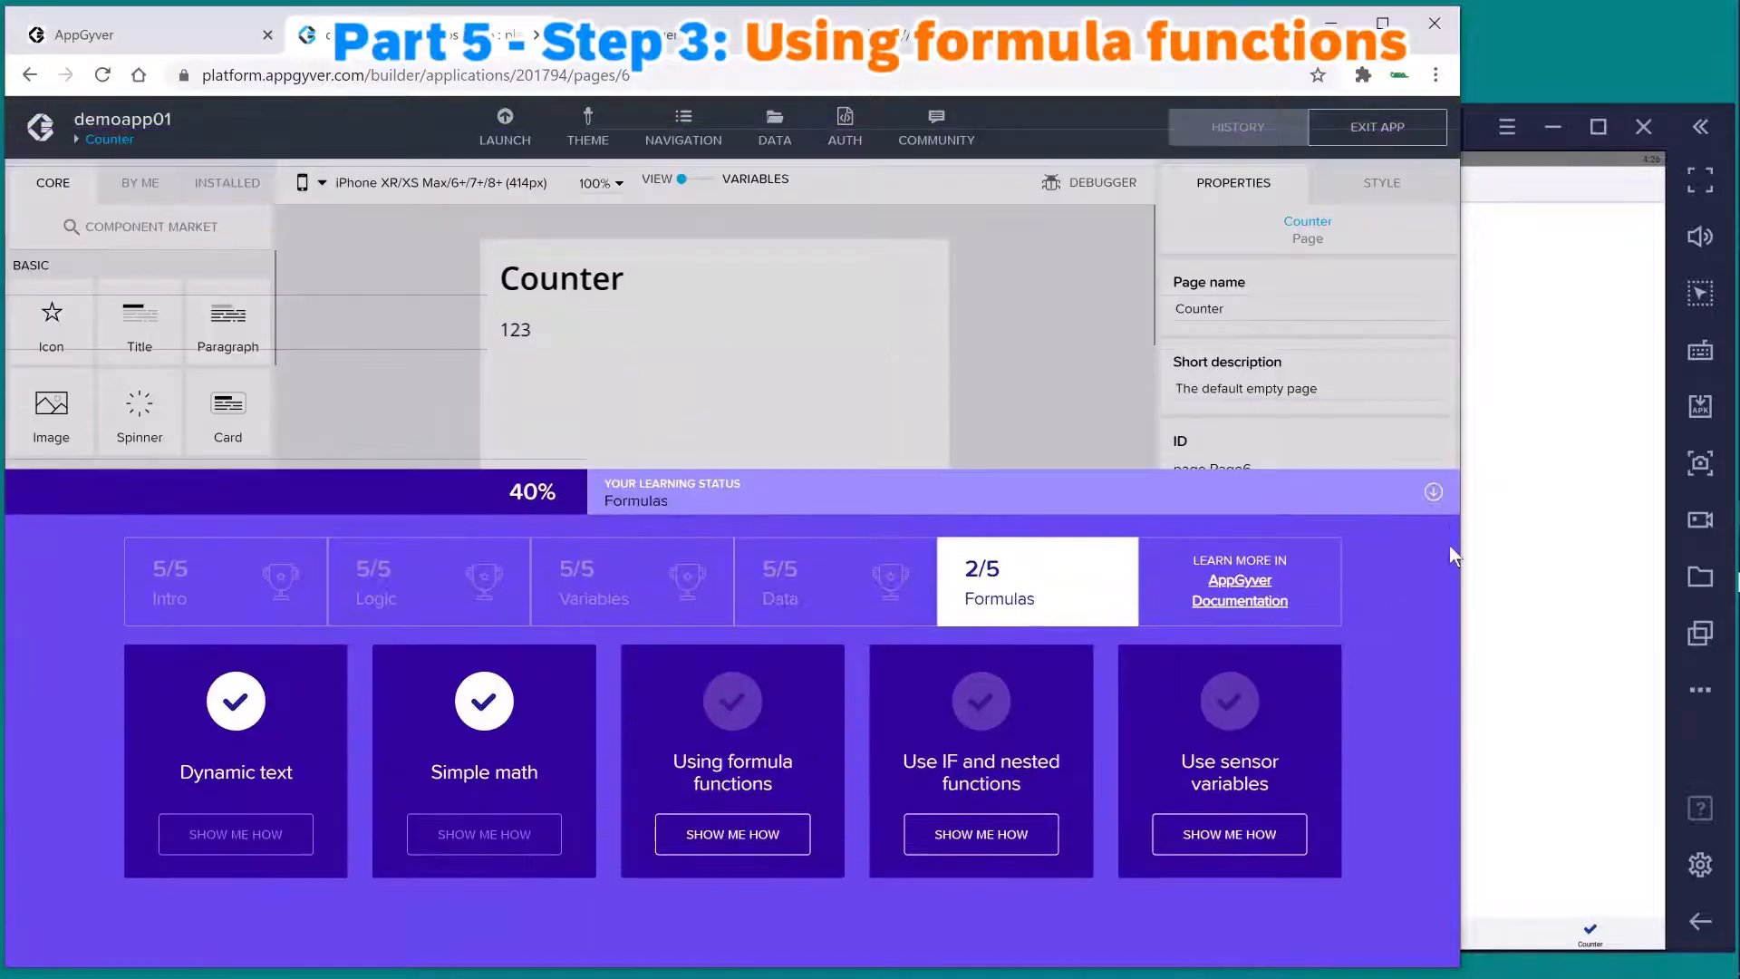
- Collapse the learning status overview, open the Countries page and hide its logic canvas
left_click(1437, 507)
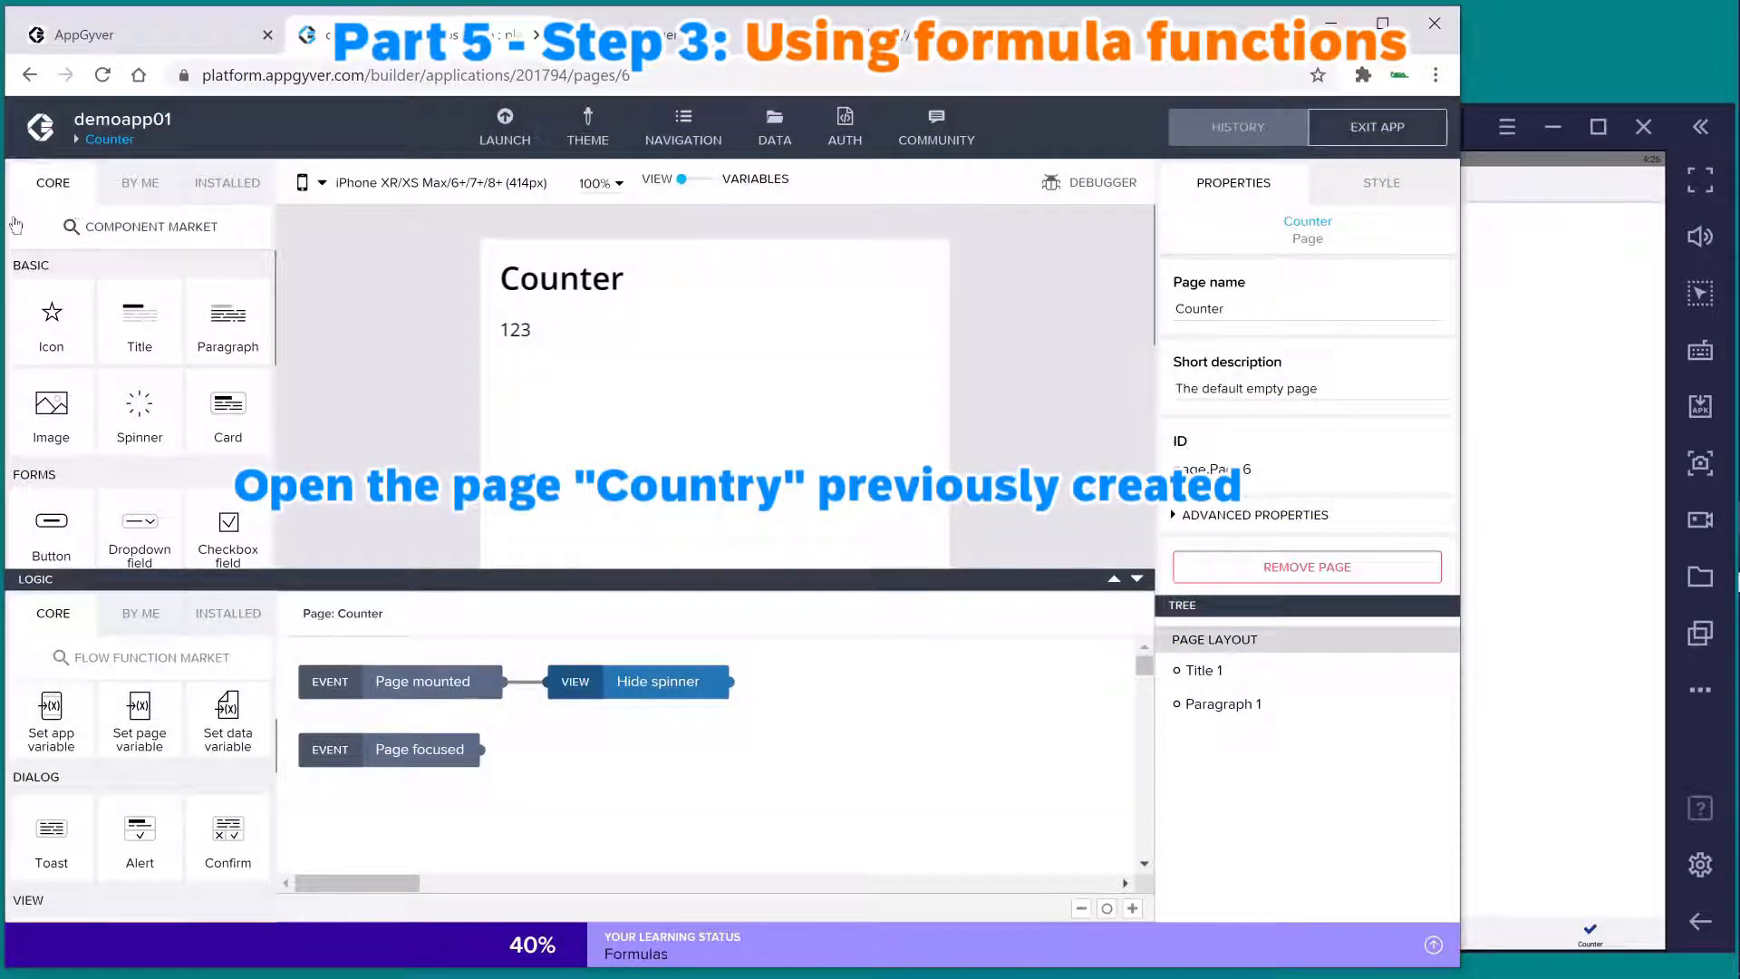
left_click(109, 139)
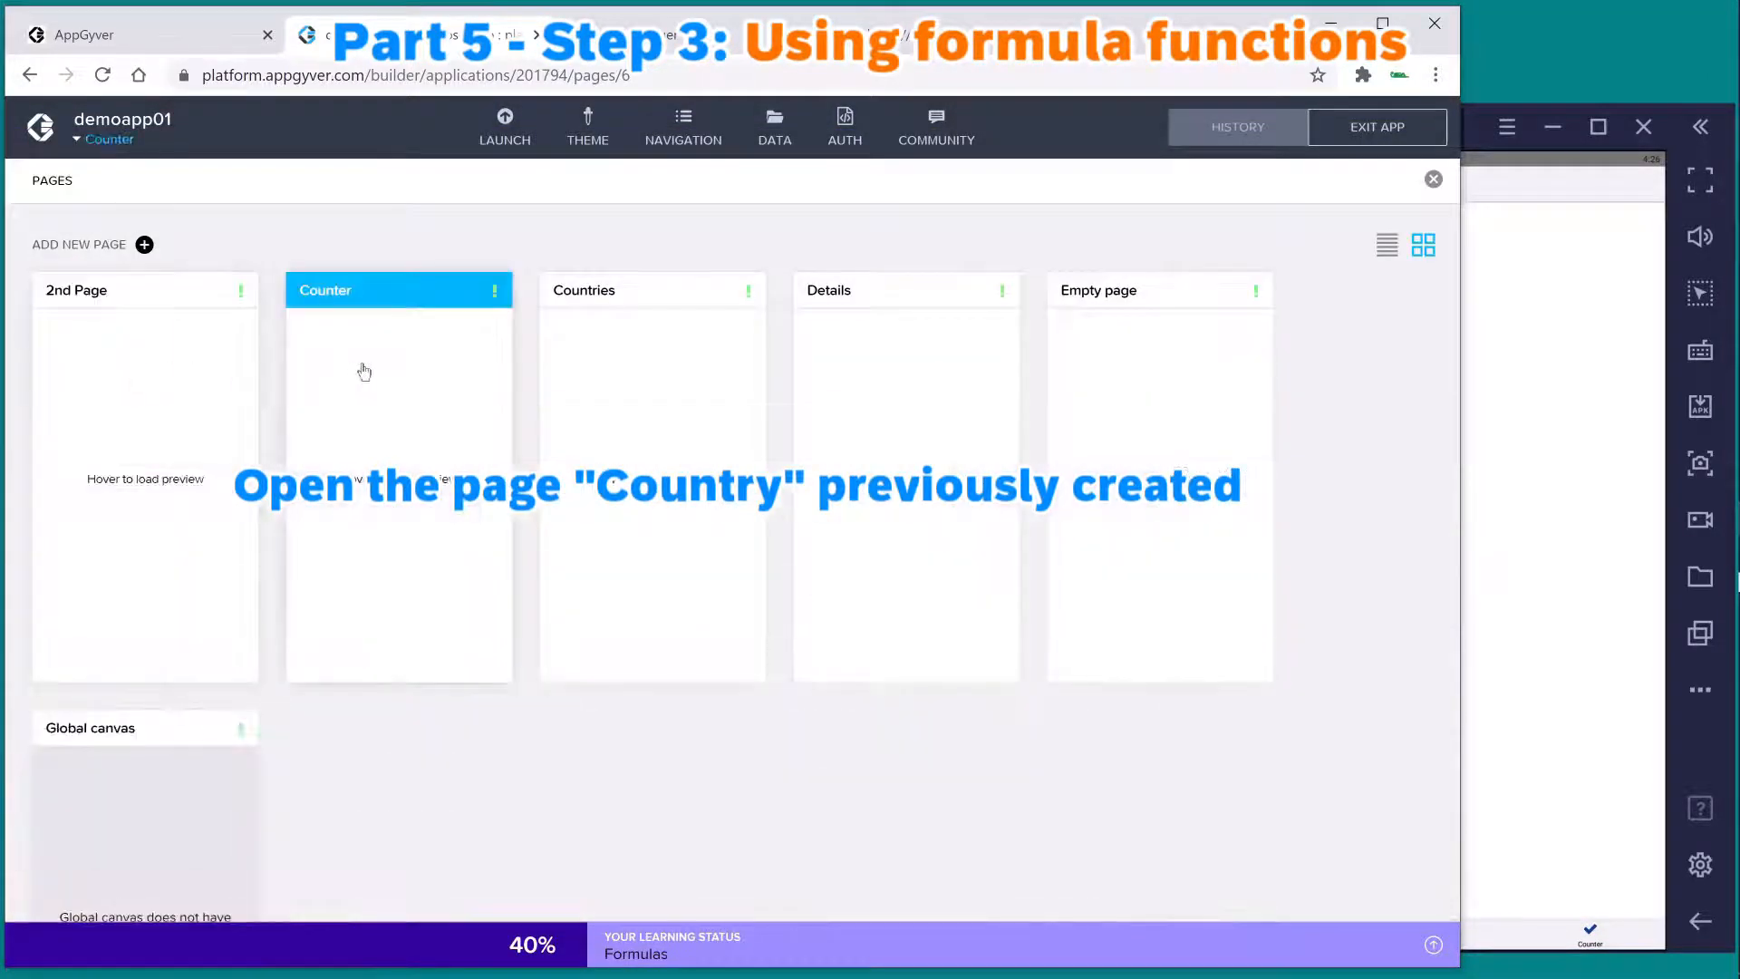
left_click(609, 372)
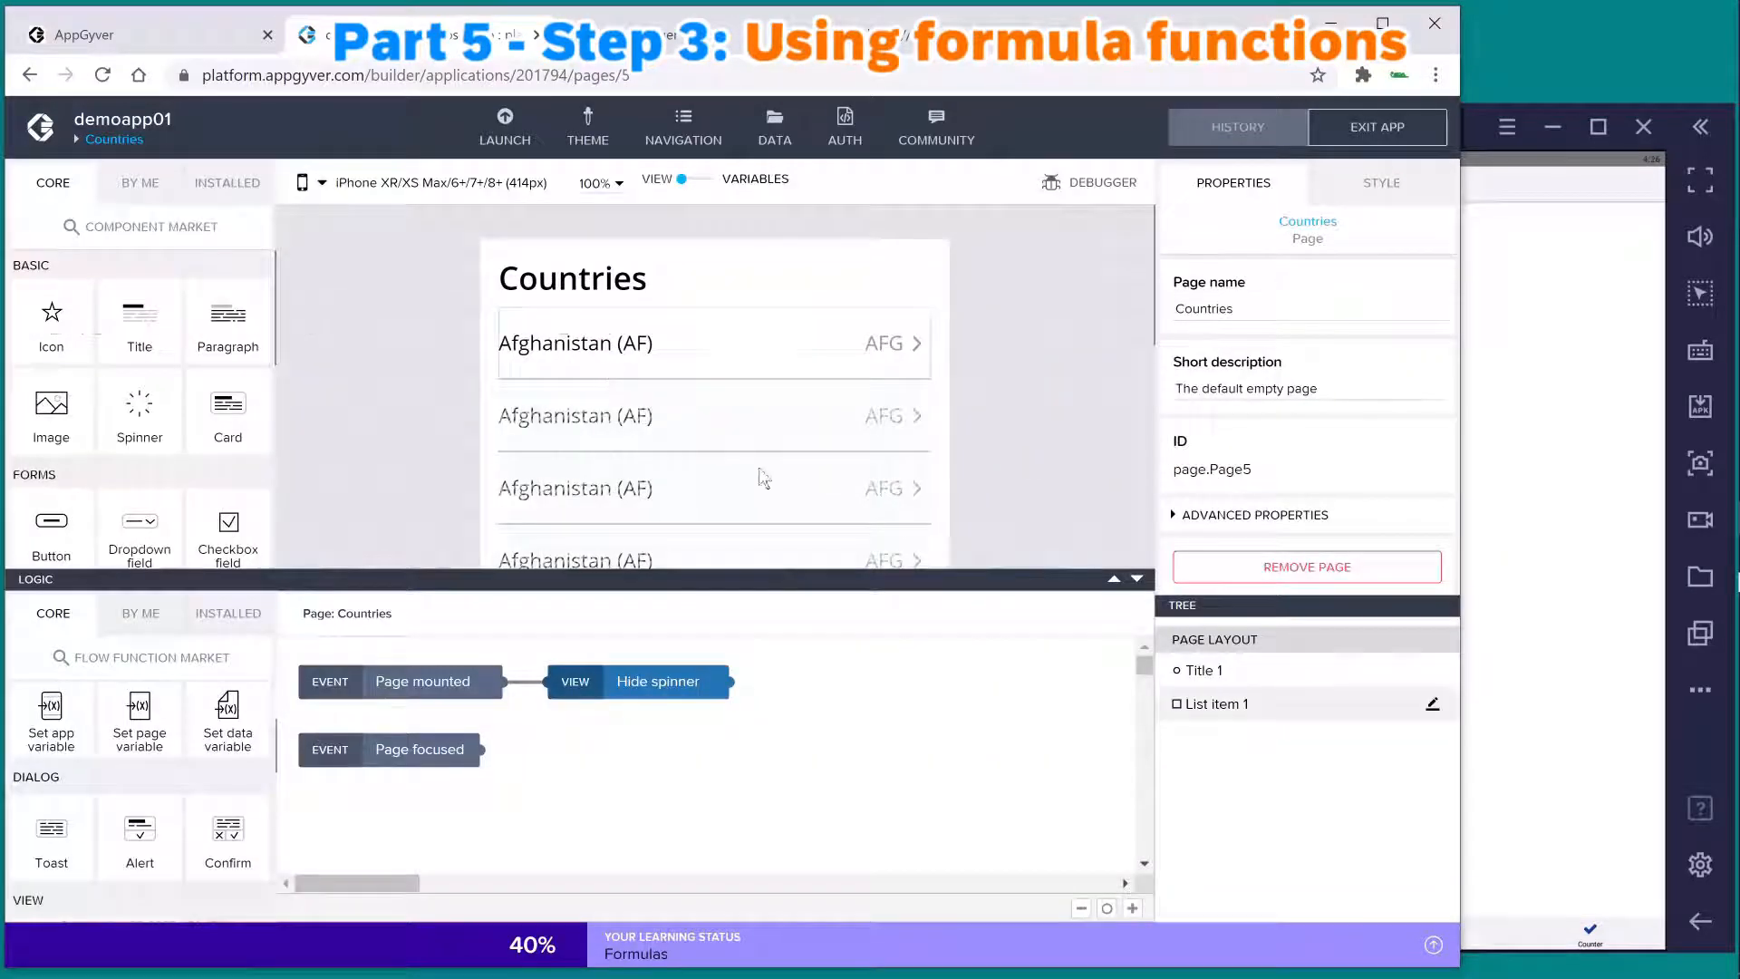
left_click(1139, 580)
- Open the formula of the Countries list item's primary label binding for editing
left_click(668, 348)
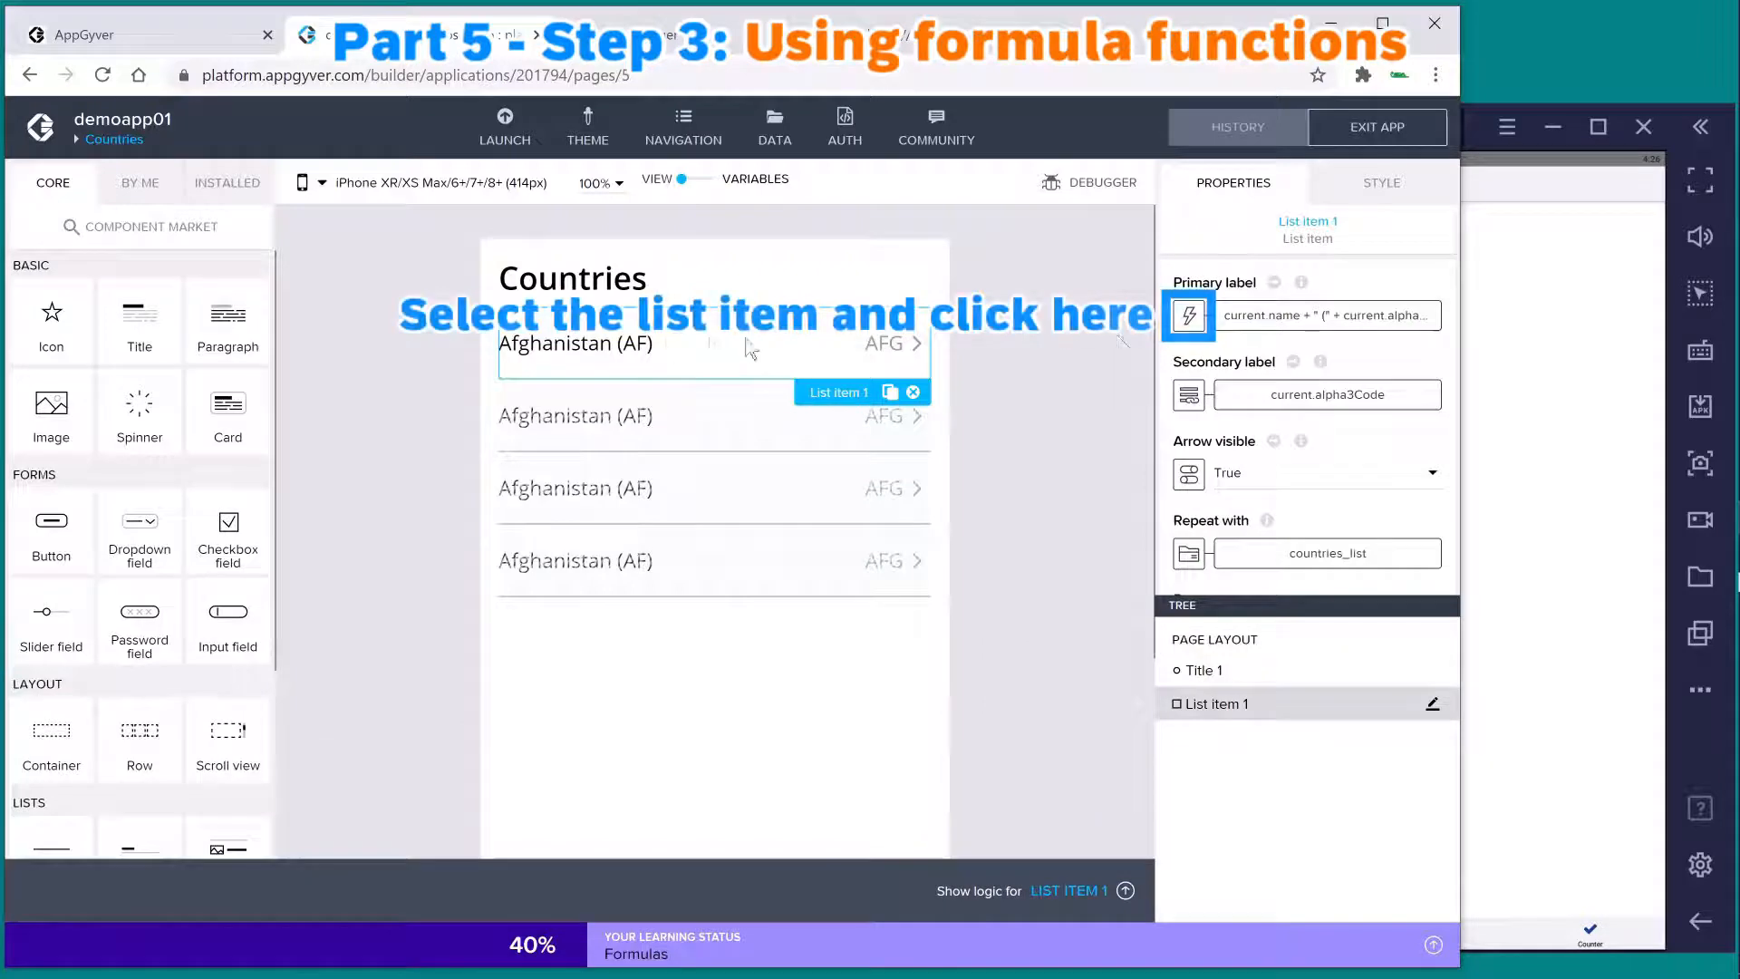
left_click(1189, 315)
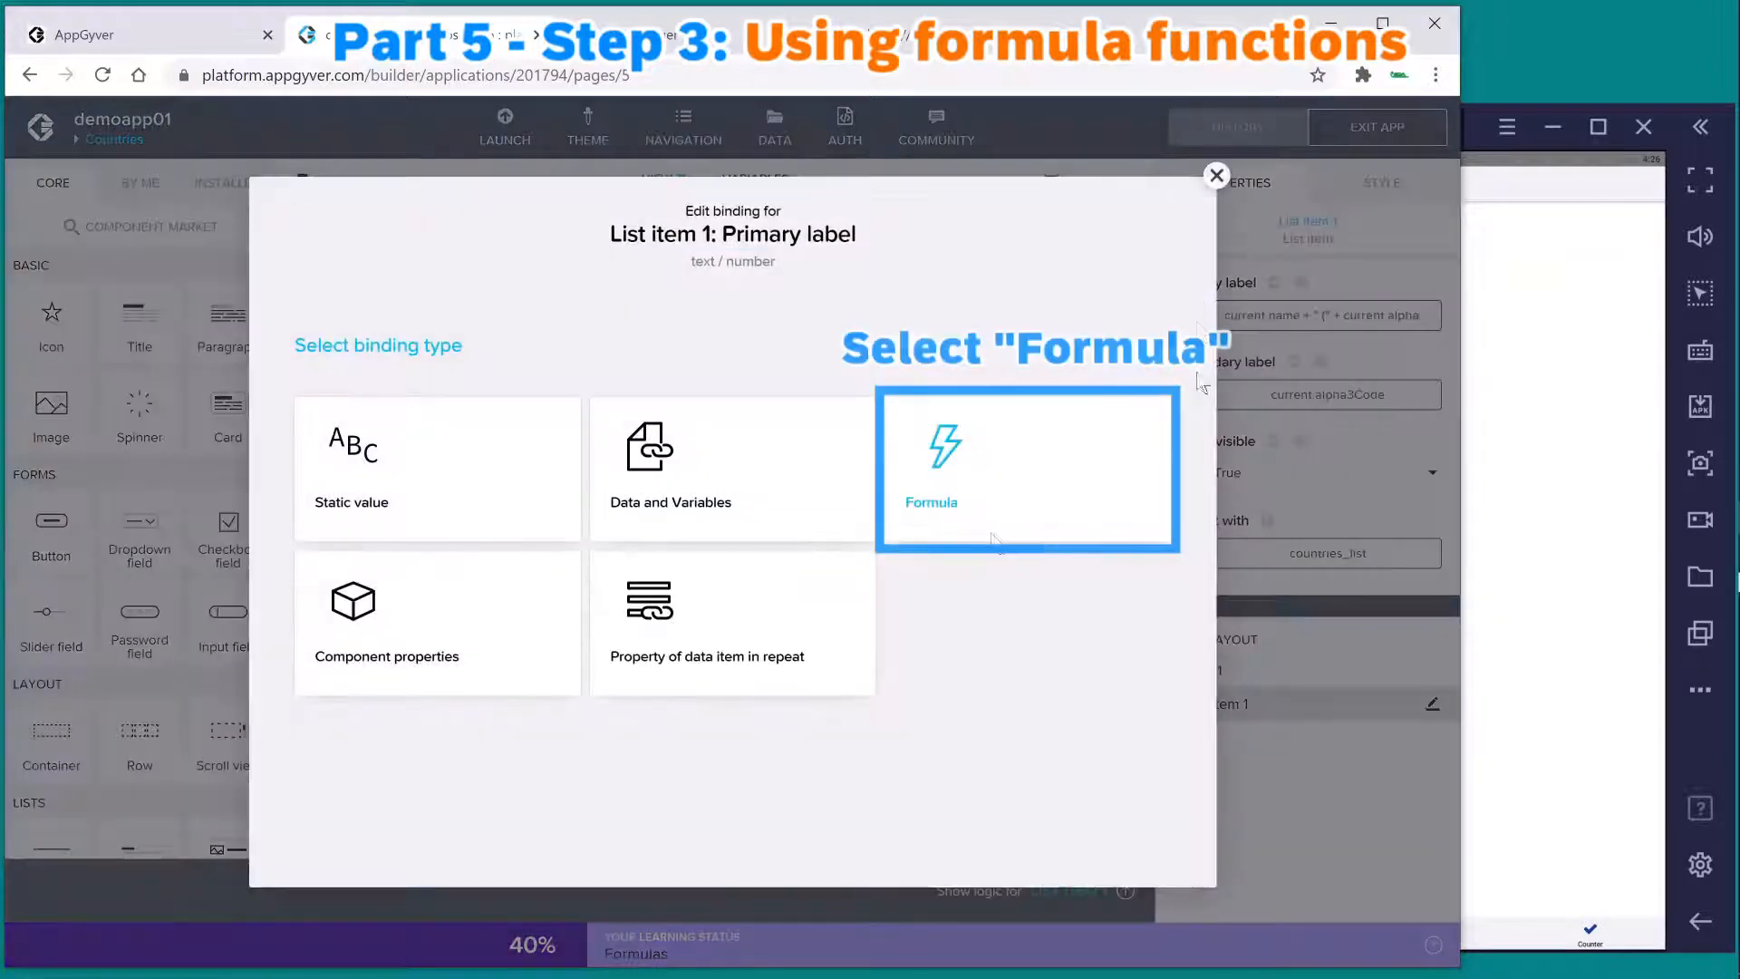
left_click(998, 486)
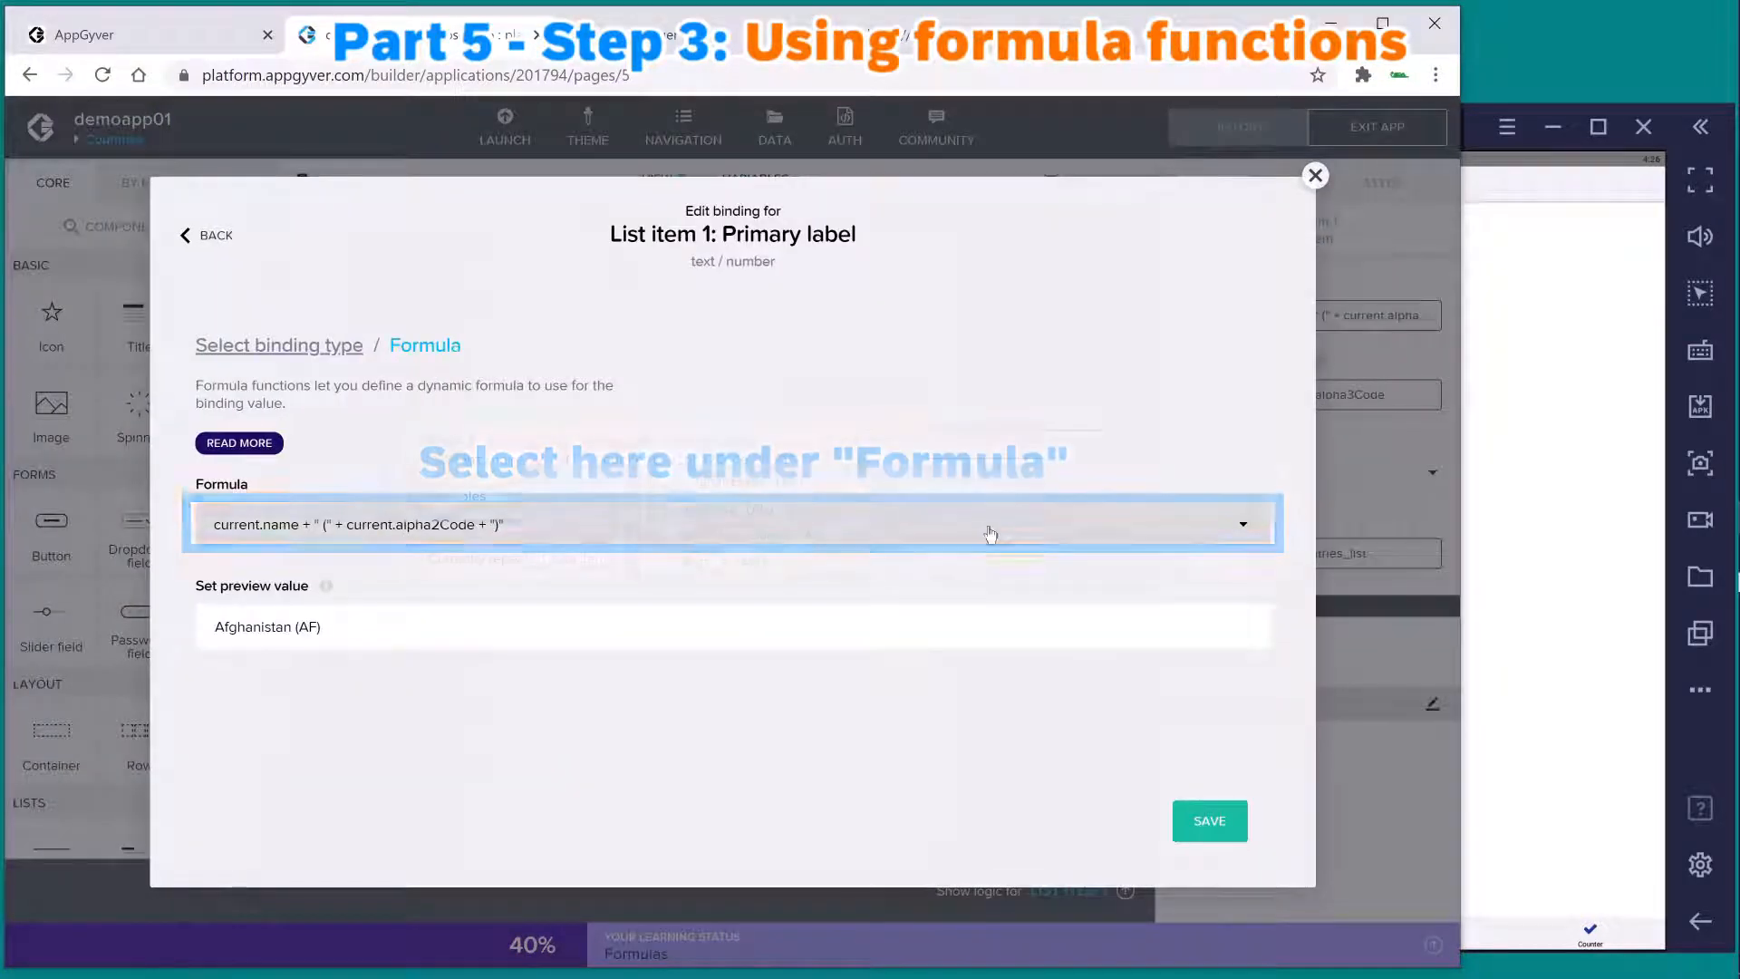
left_click(990, 533)
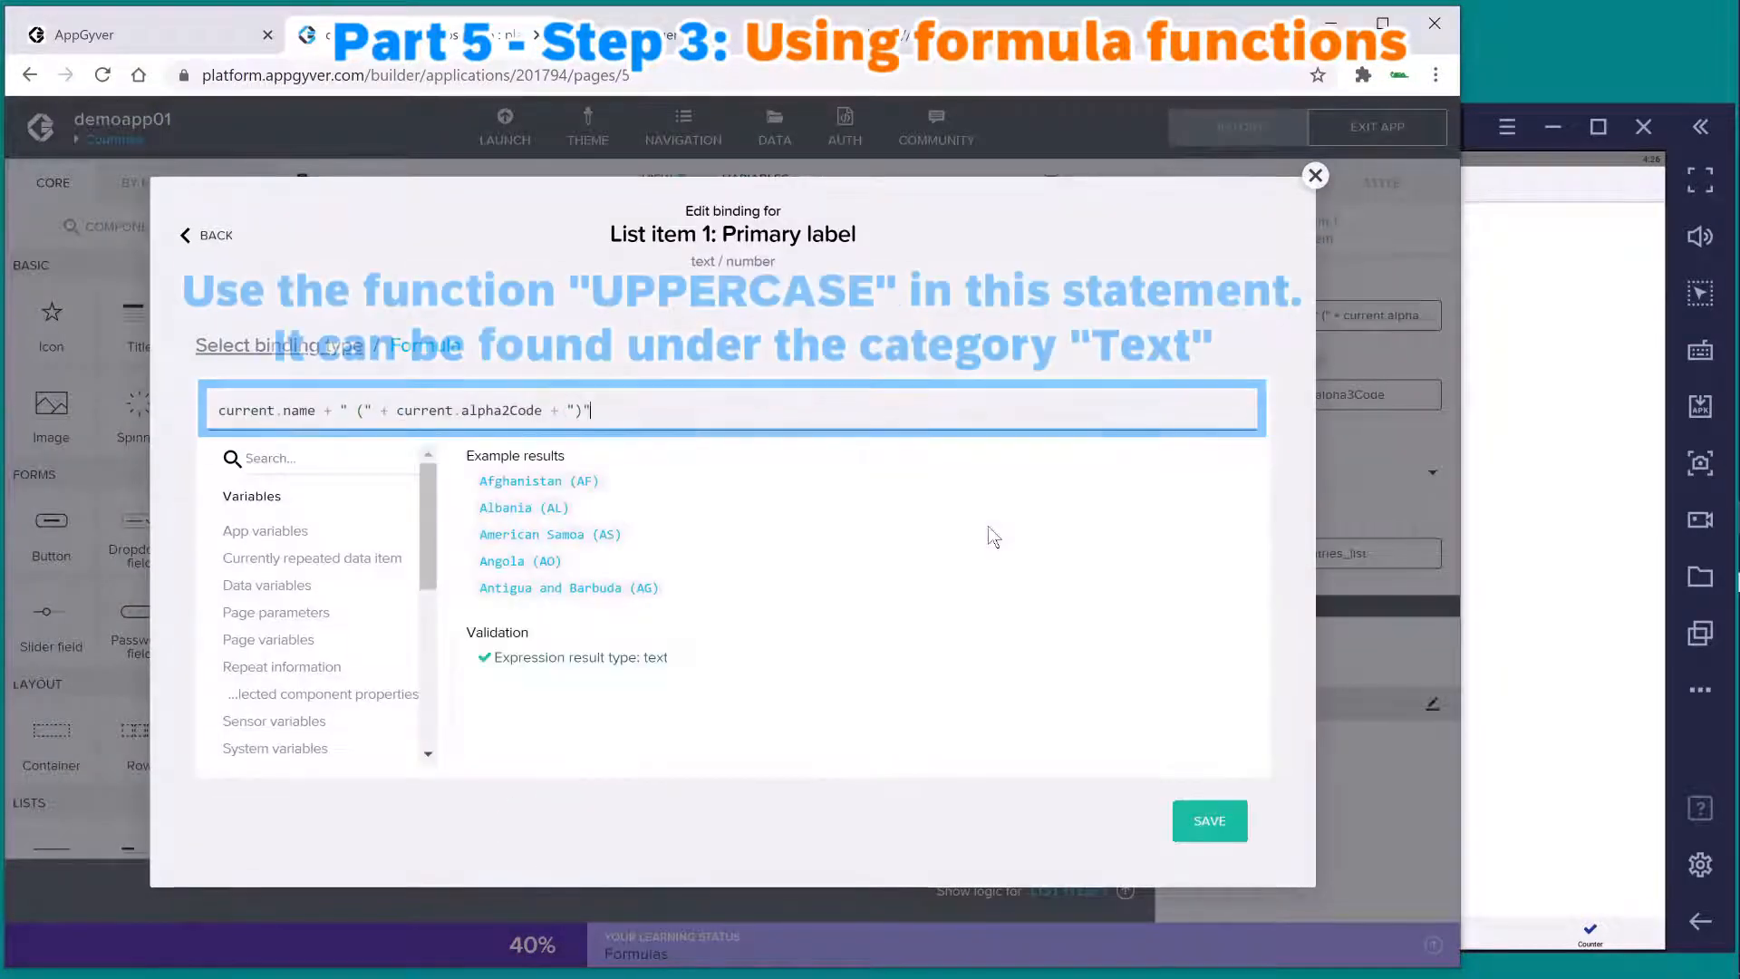
- Look up the UPPERCASE function in the Text category and read its description and examples
left_click(223, 410)
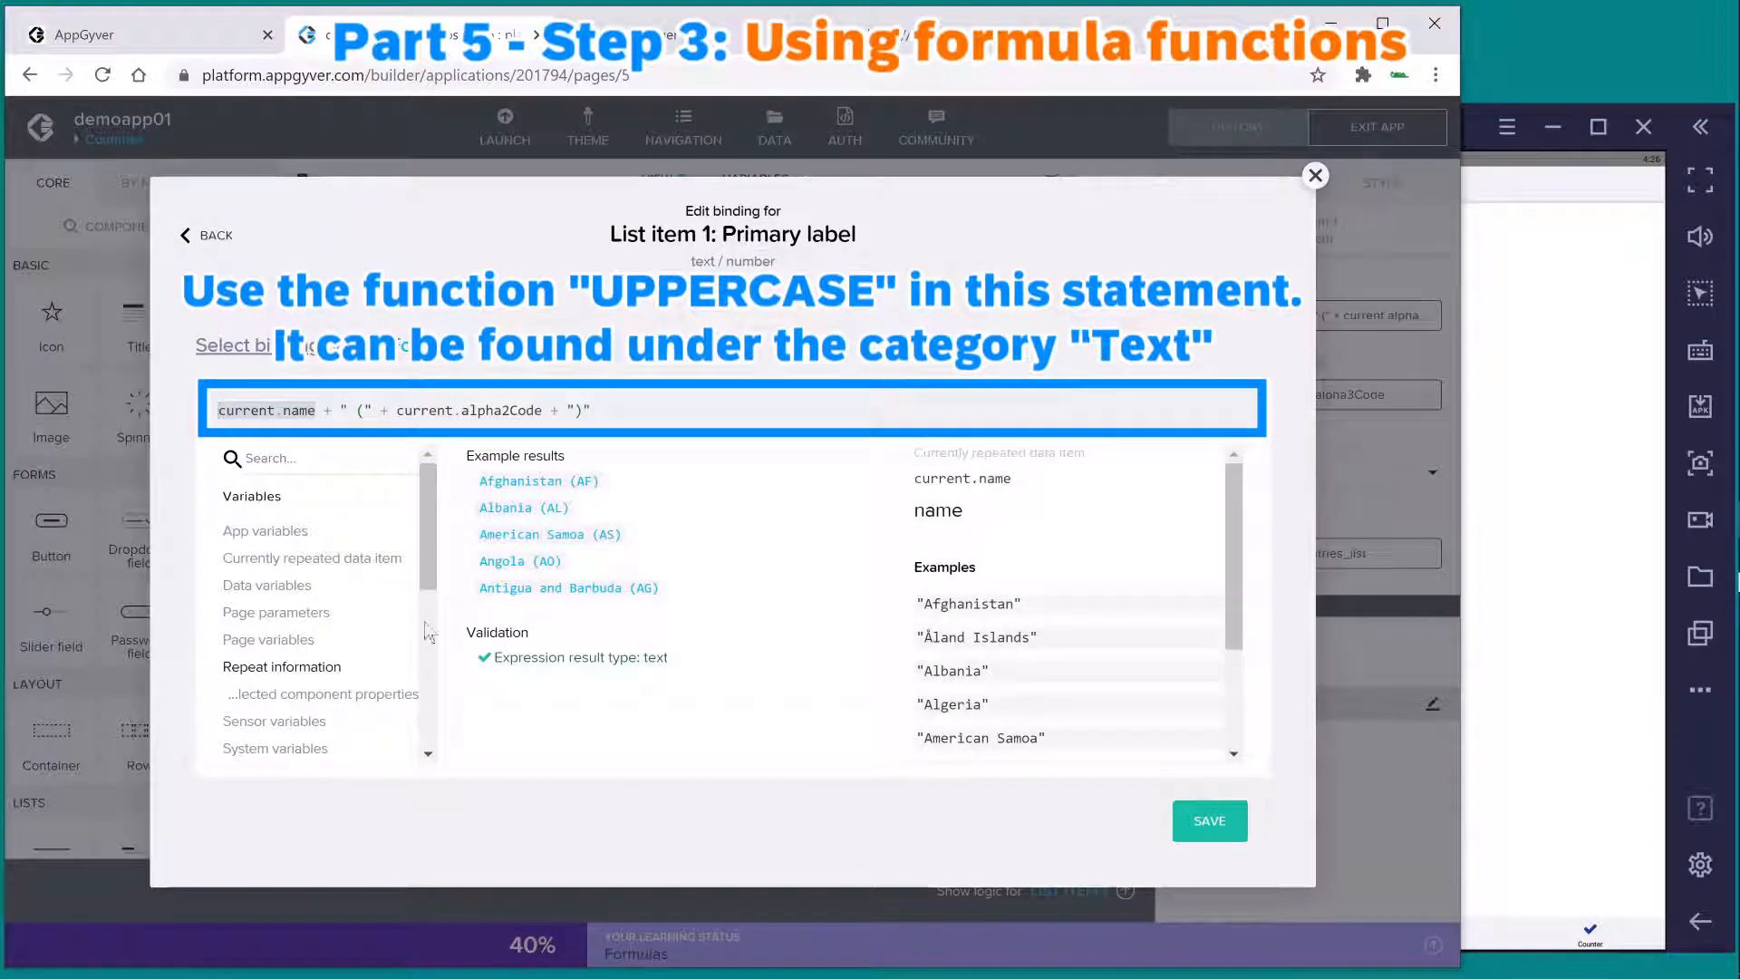
left_click_drag(428, 594, 433, 761)
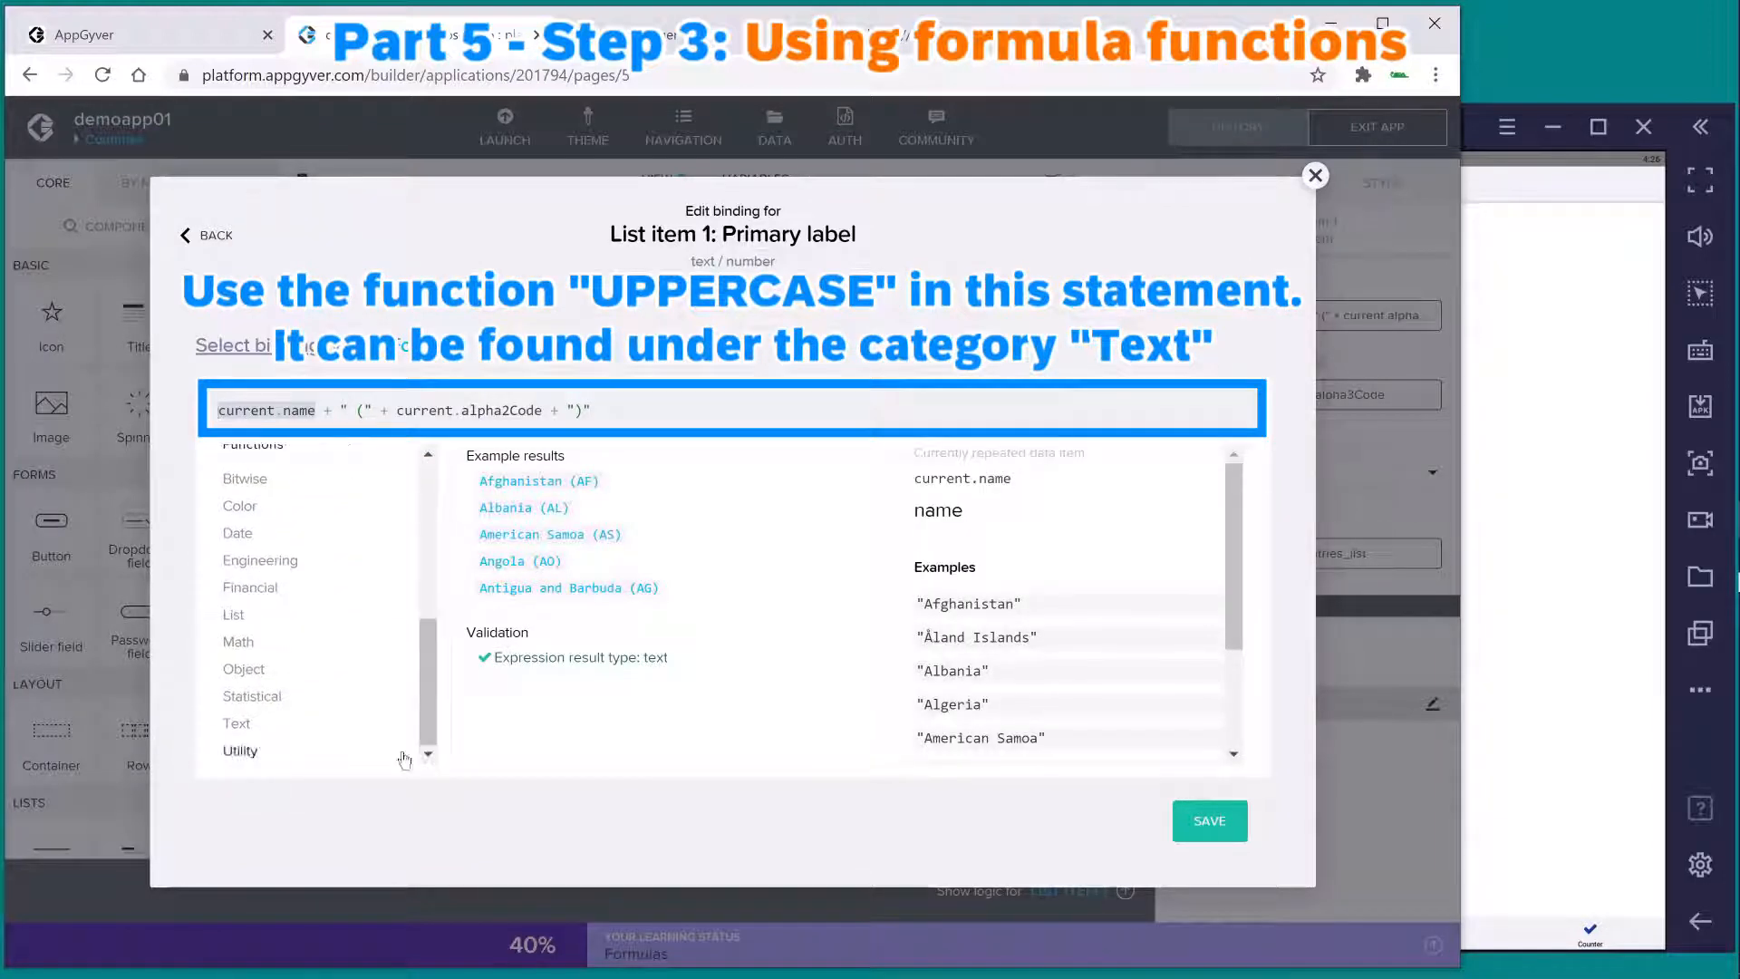
left_click(297, 725)
scroll(601, 571, "down", 7)
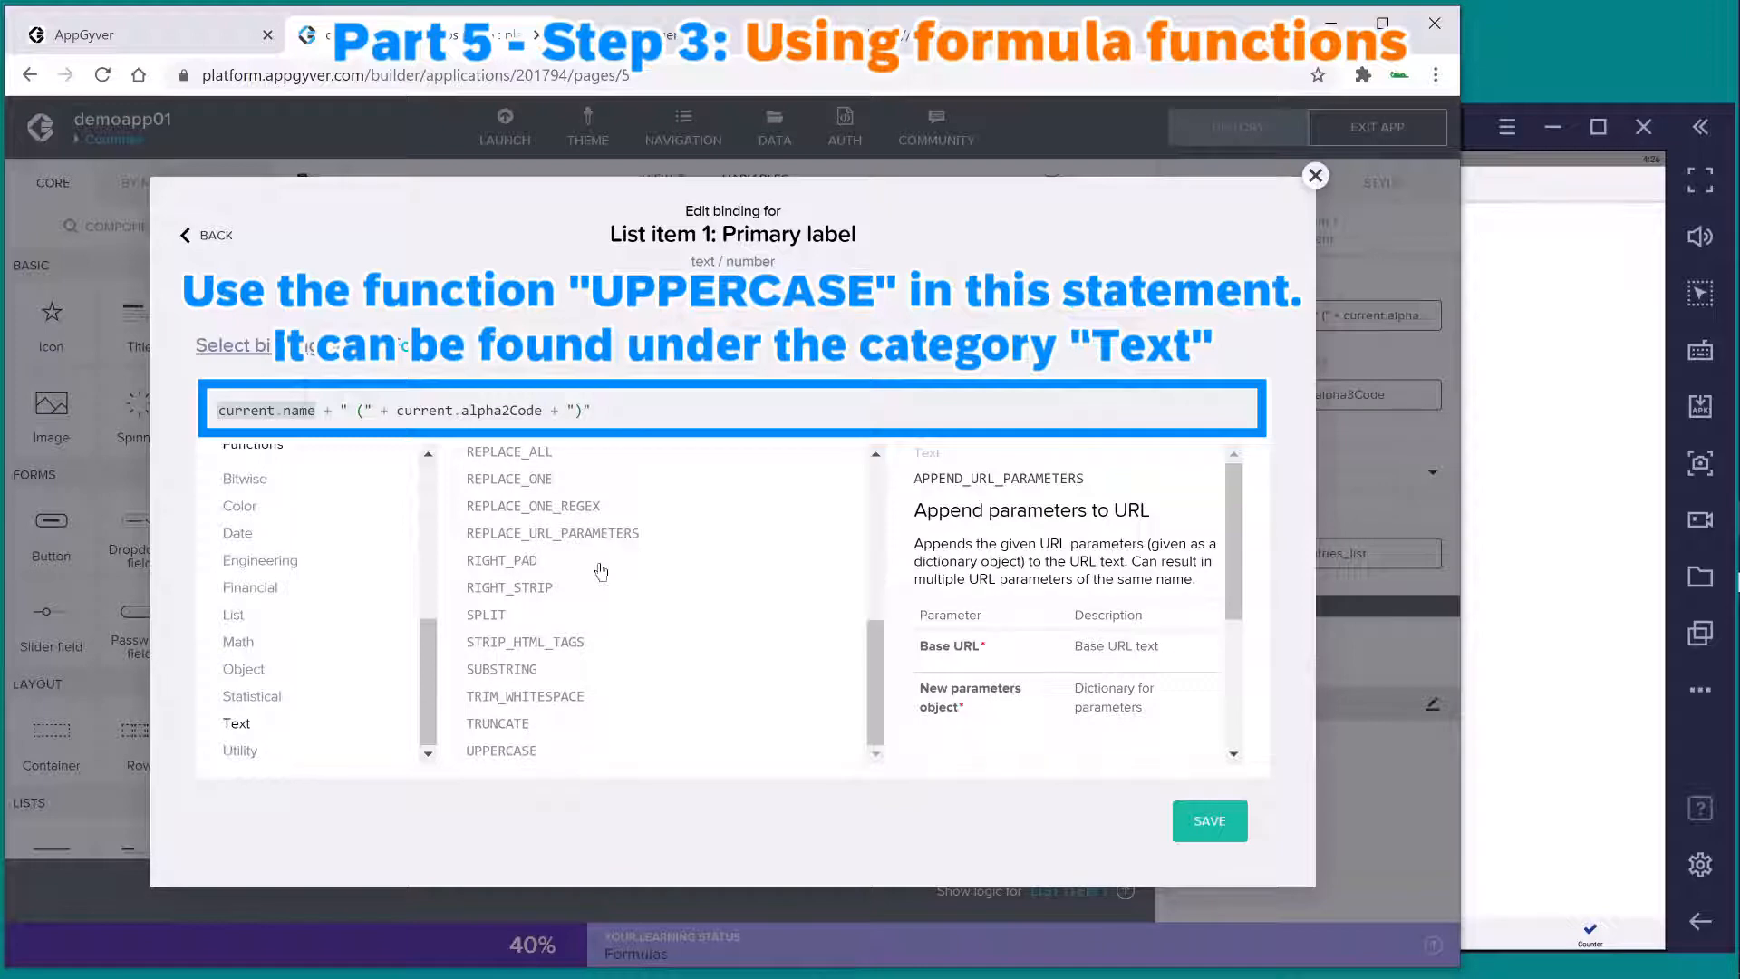
left_click(526, 752)
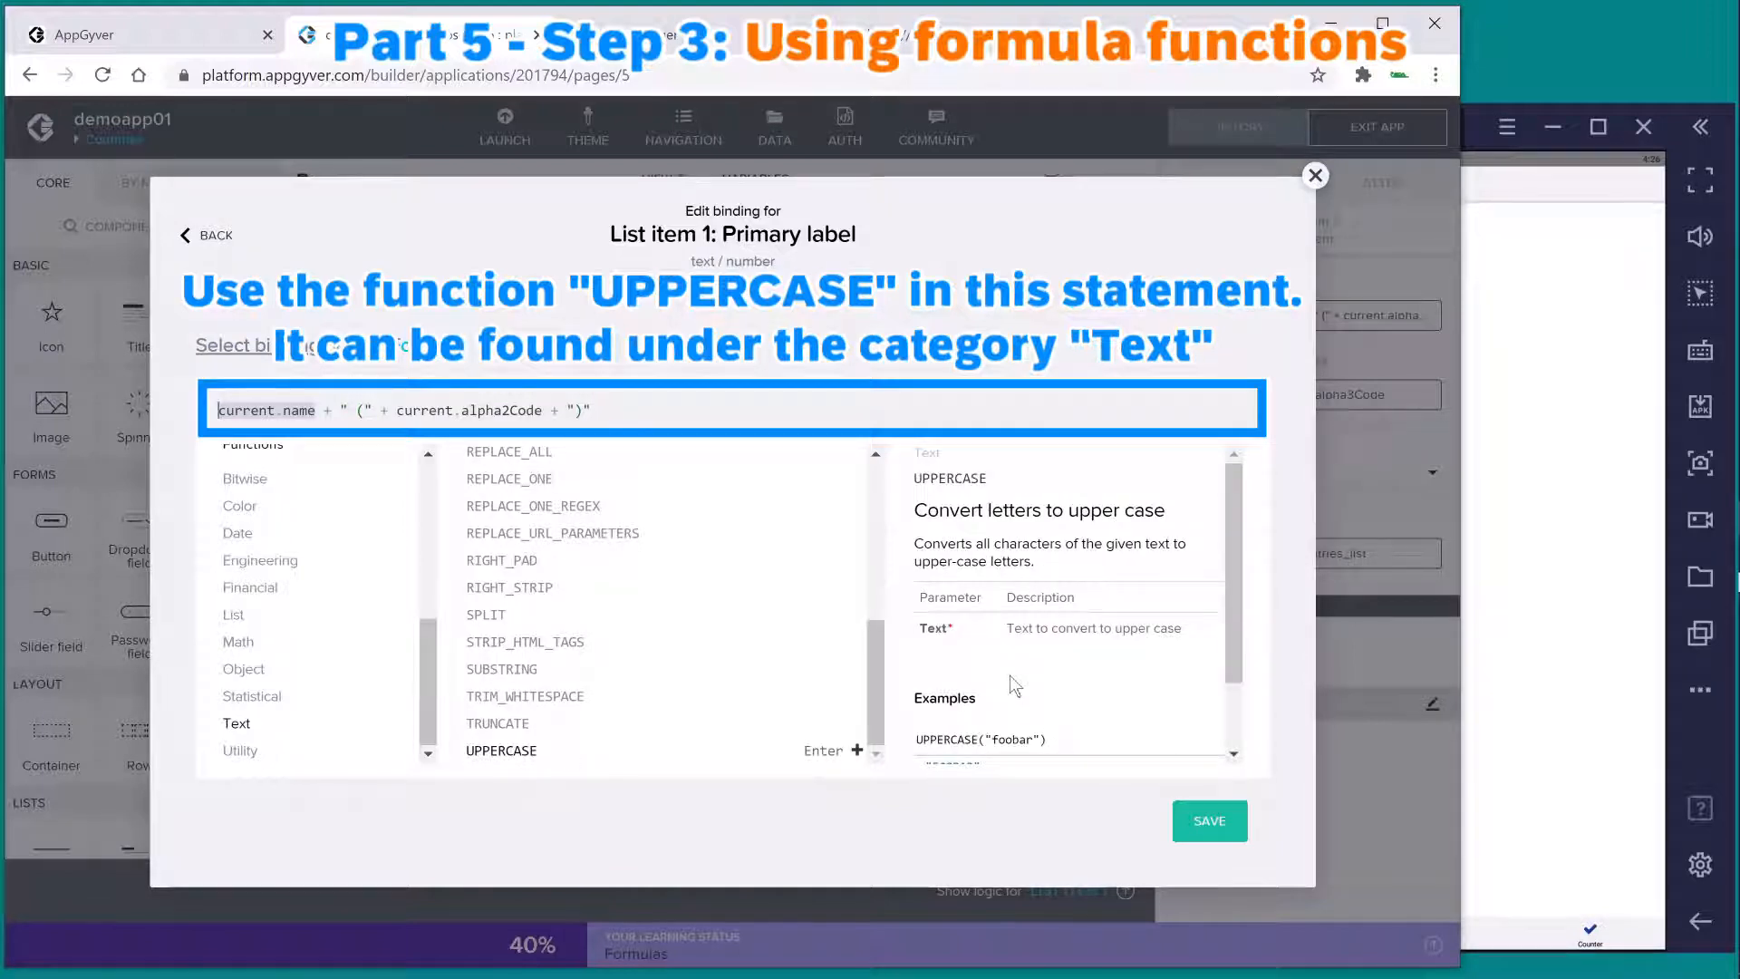
scroll(1004, 698, "down", 2)
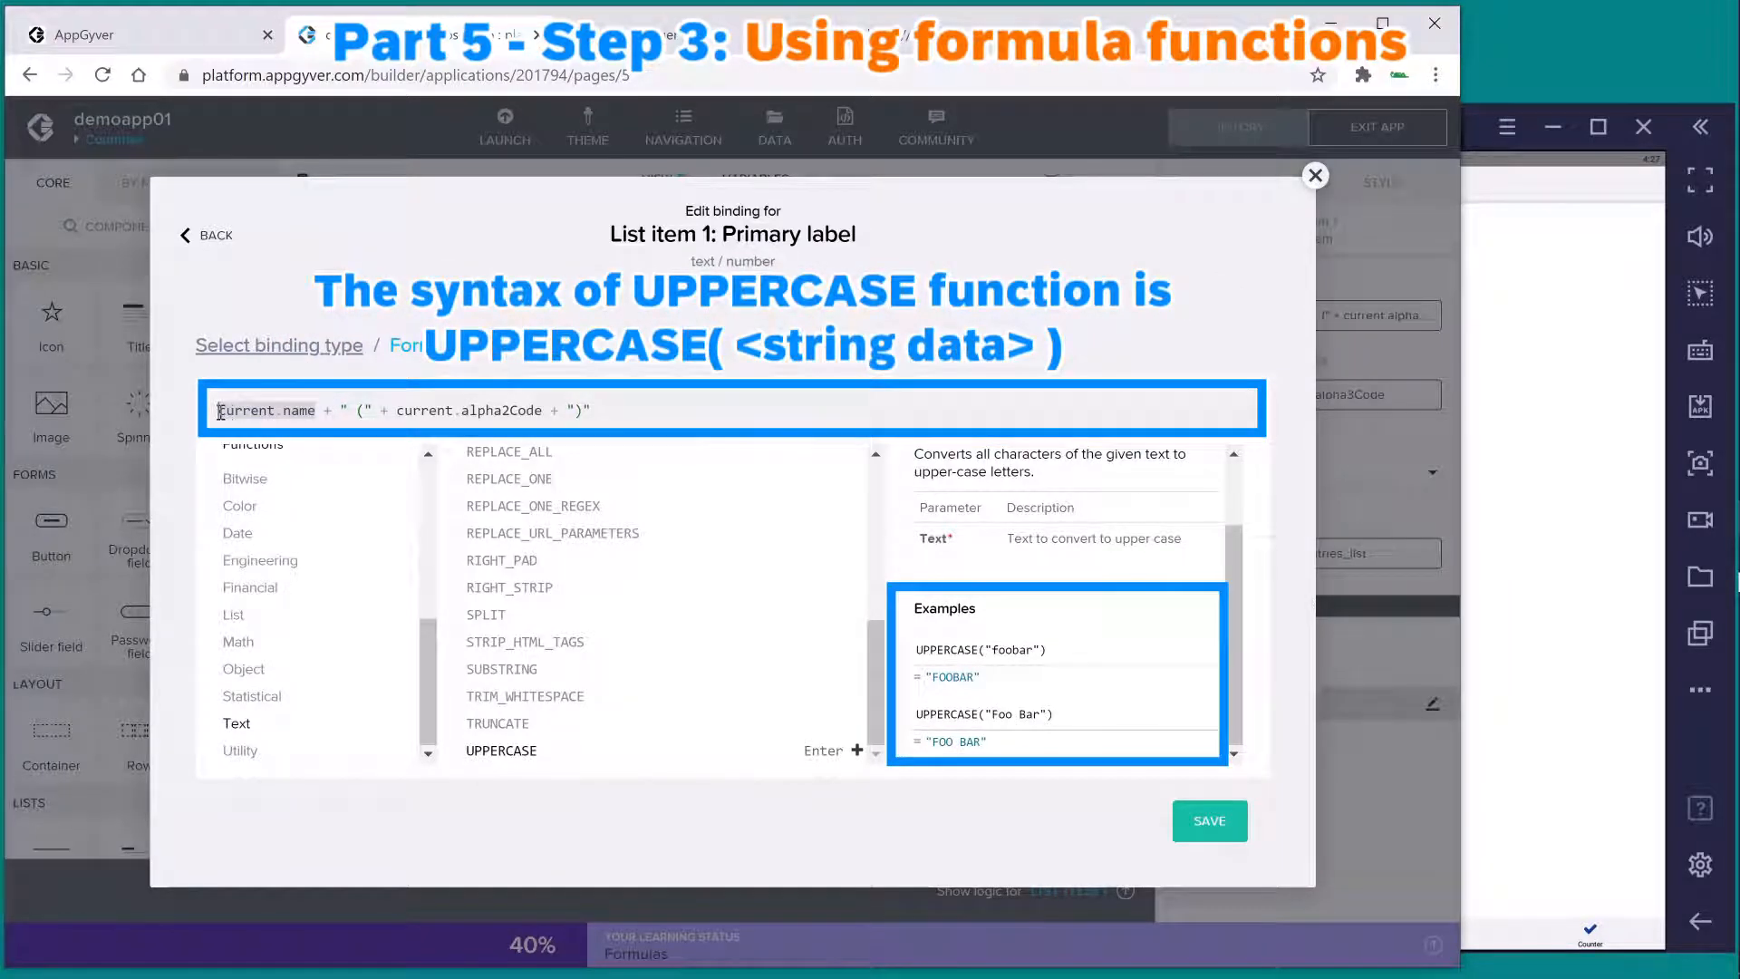
- Wrap the country name as UPPERCASE(current.name) in the primary label formula, save the binding and save the application
type("UPPERCASE")
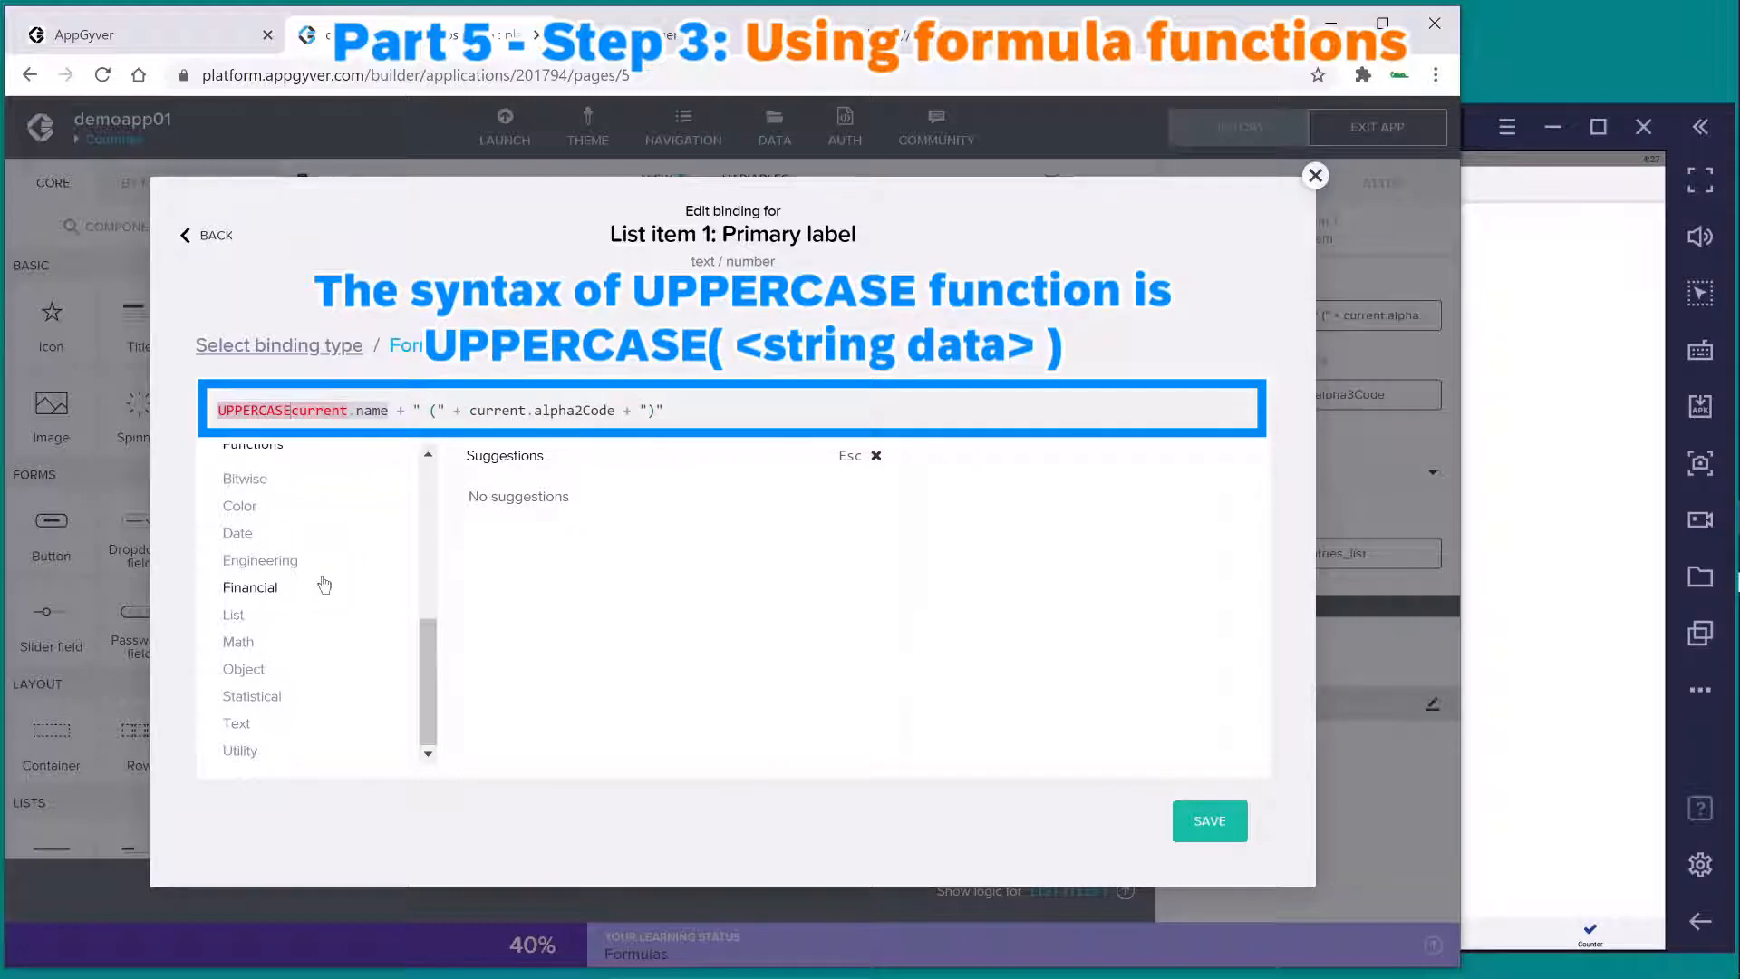
type("(")
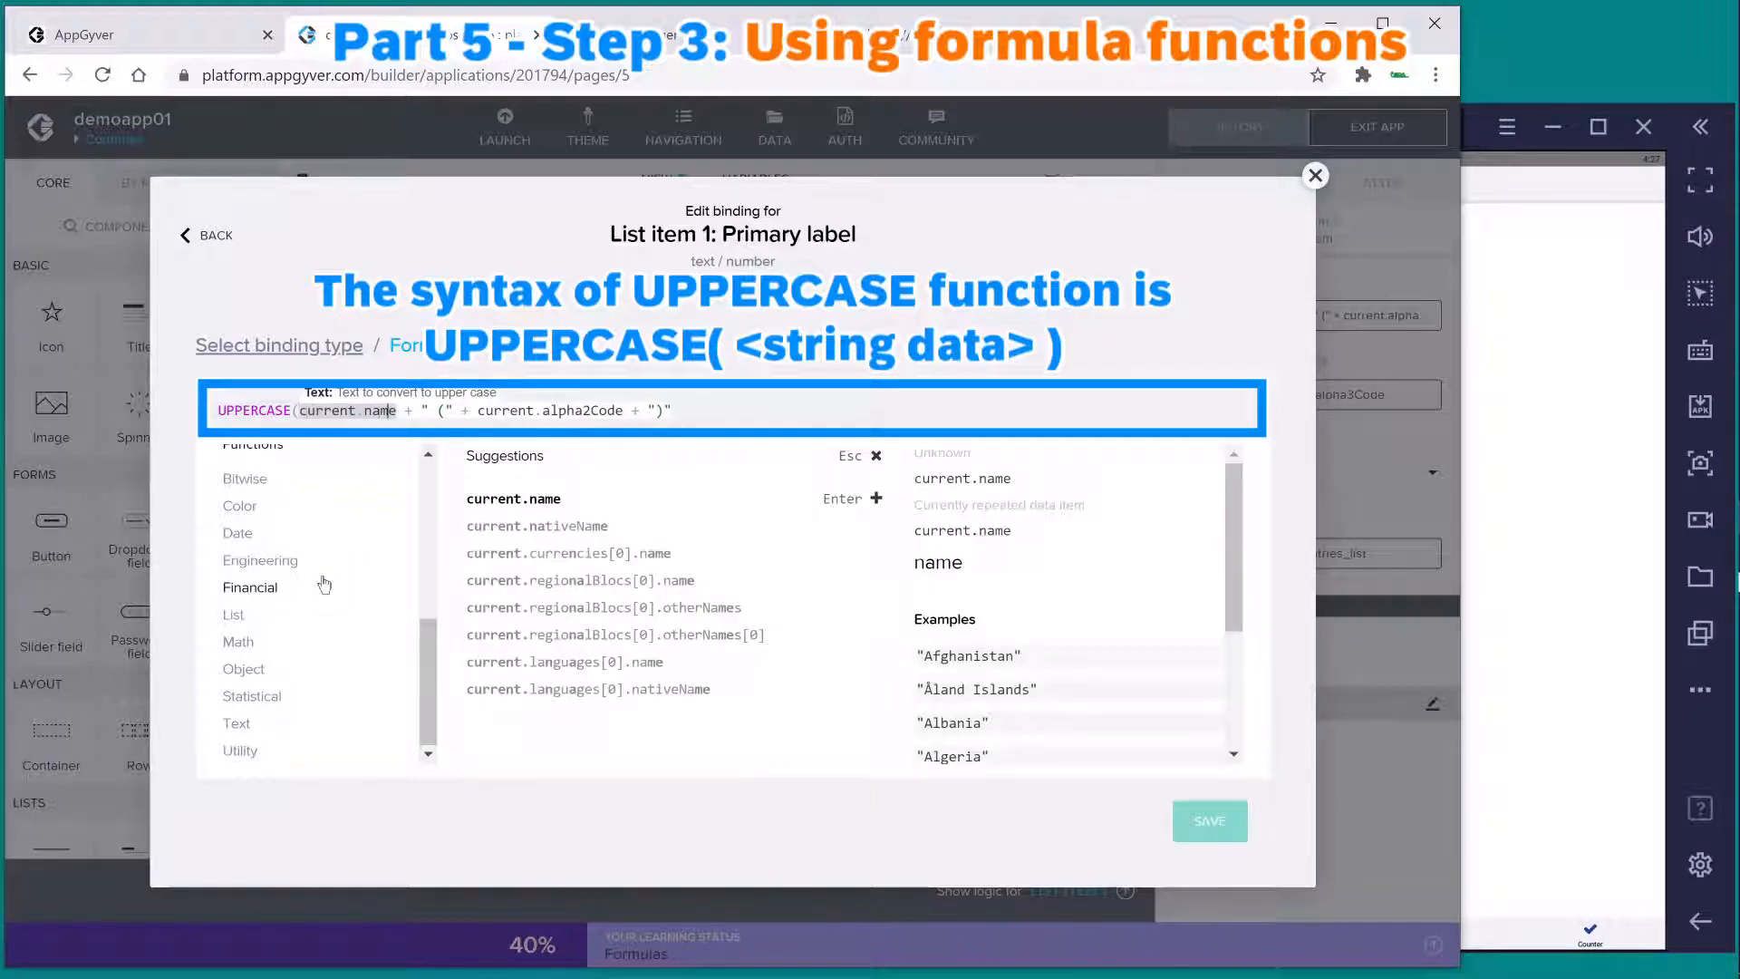
type(")")
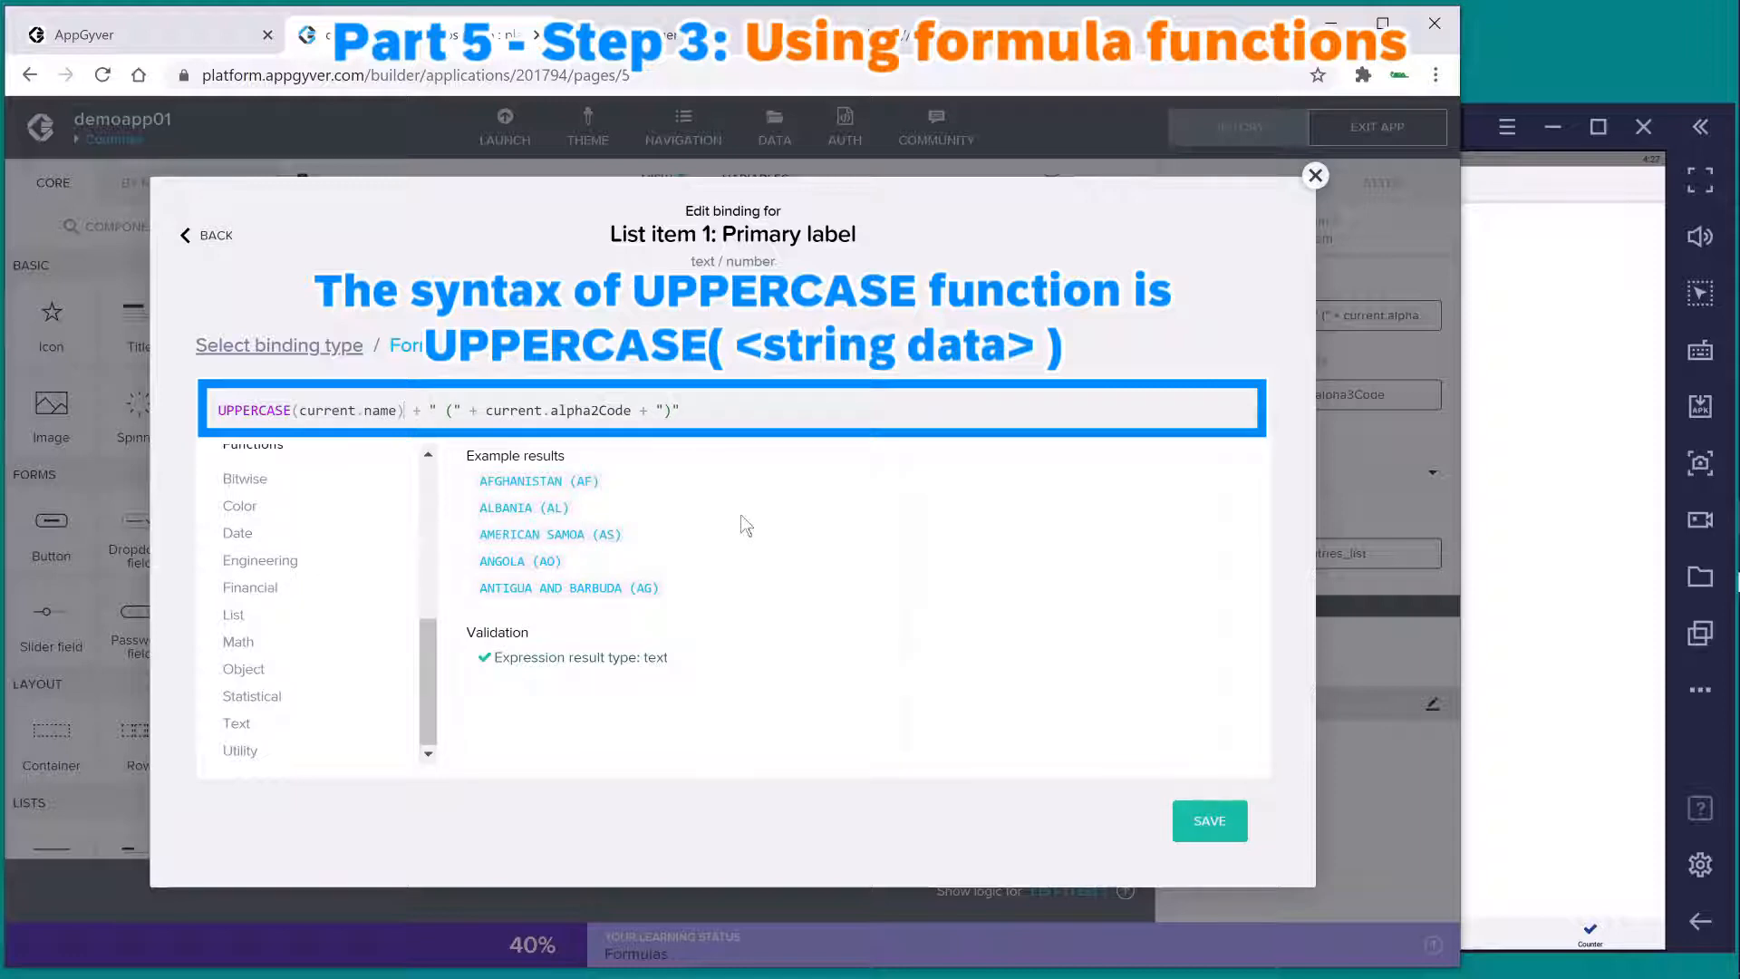
left_click(1188, 809)
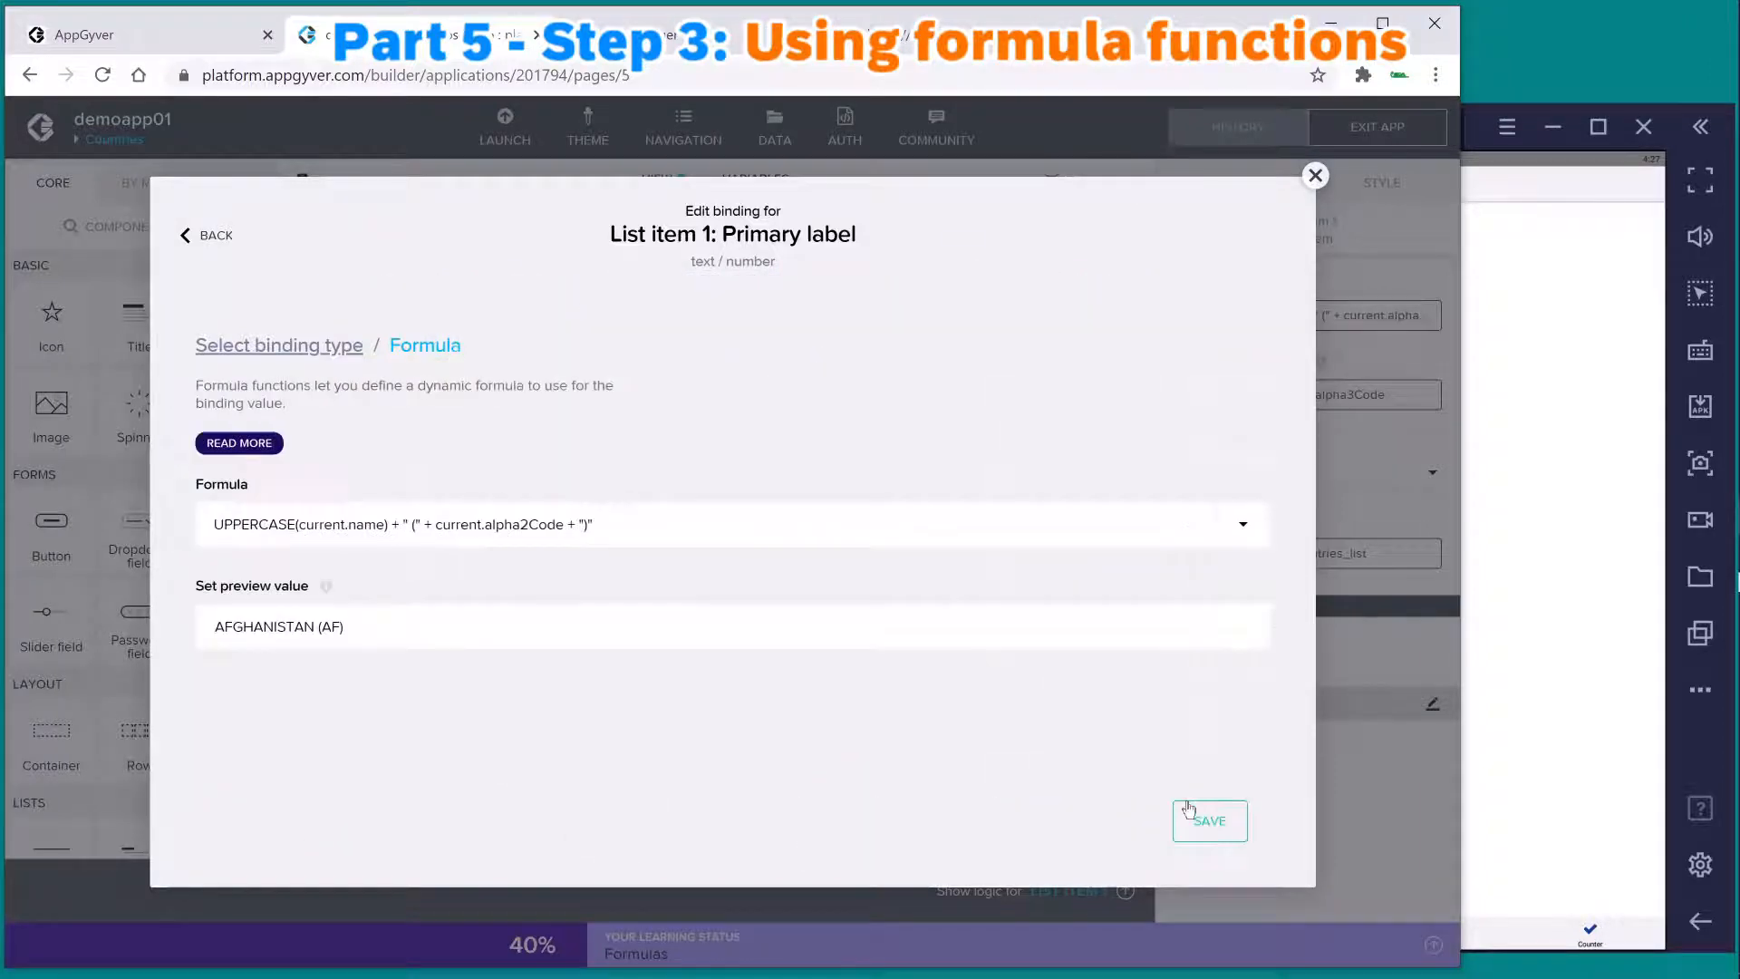
left_click(1190, 817)
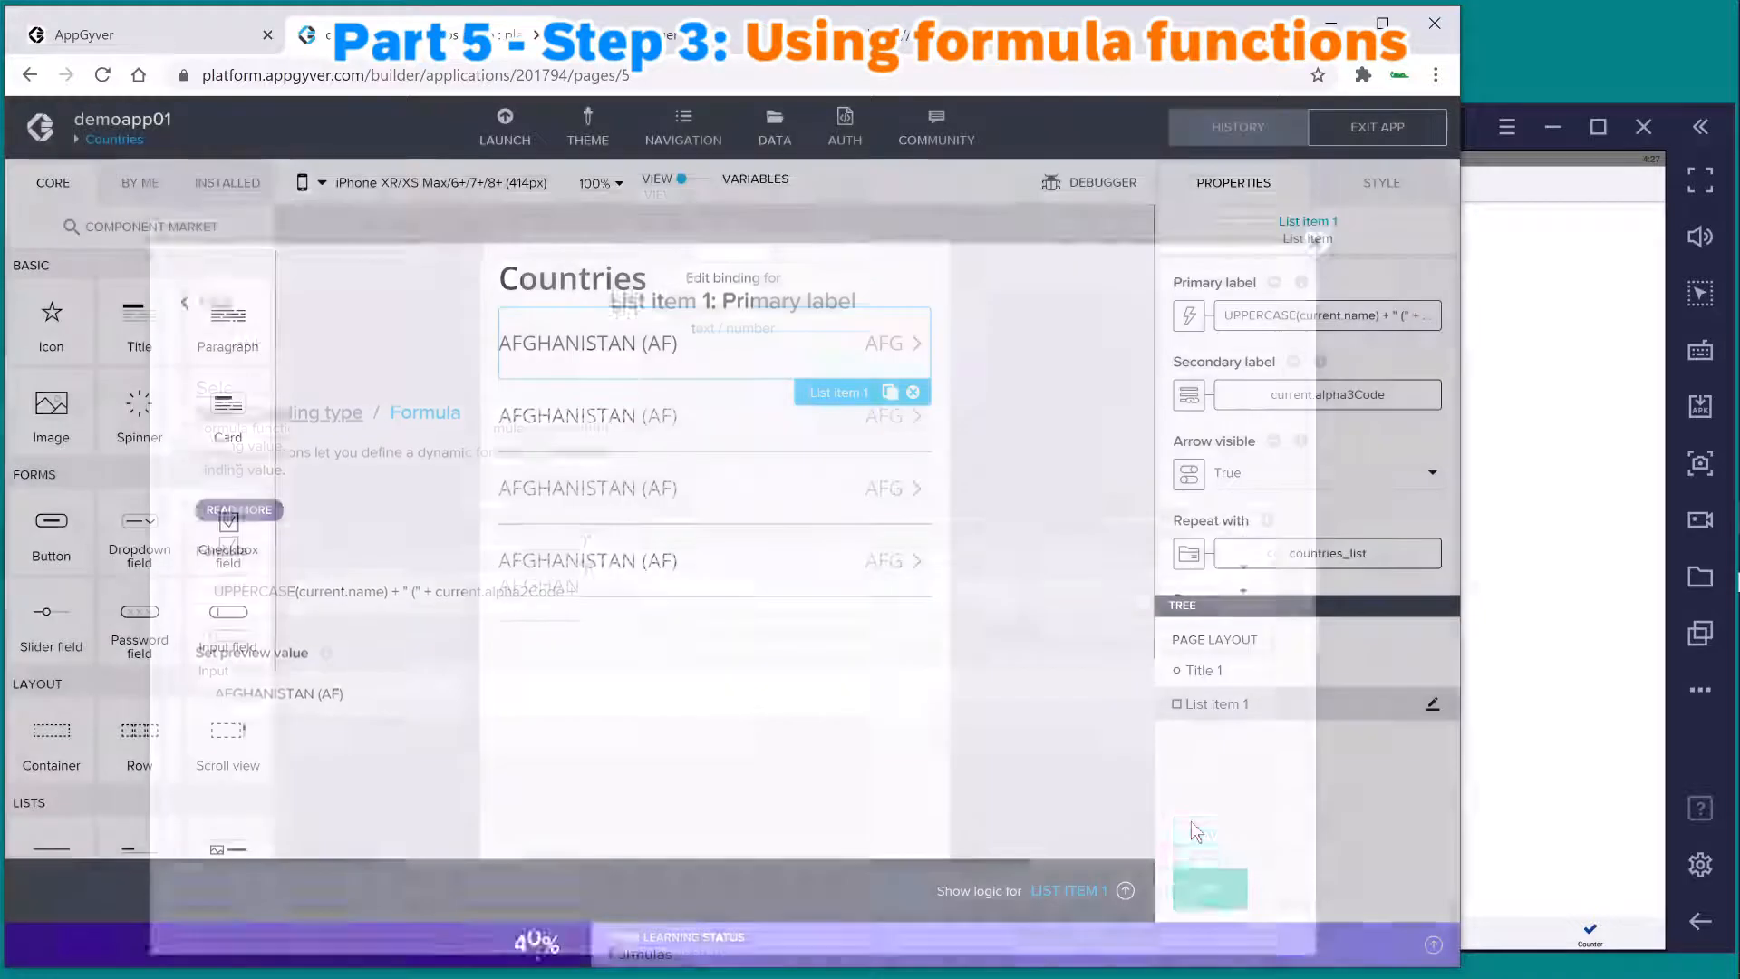
left_click(1372, 127)
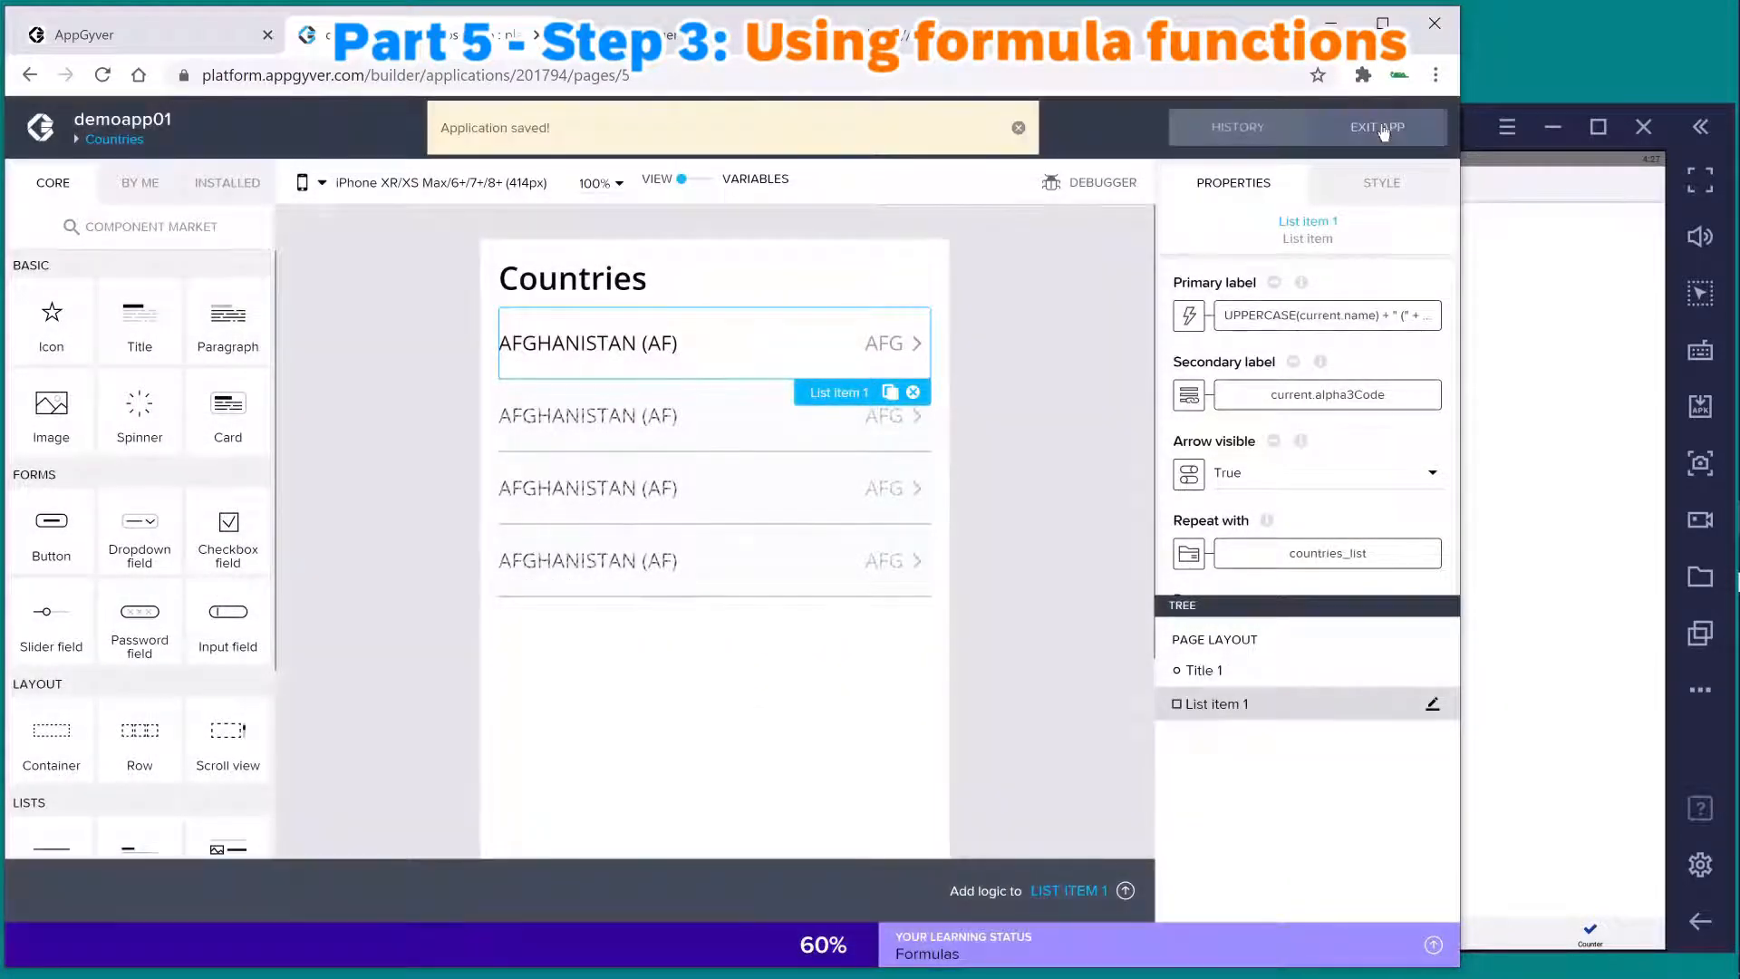
- Check the country names on the Countries page in the Android emulator and in the browser preview
left_click(1578, 429)
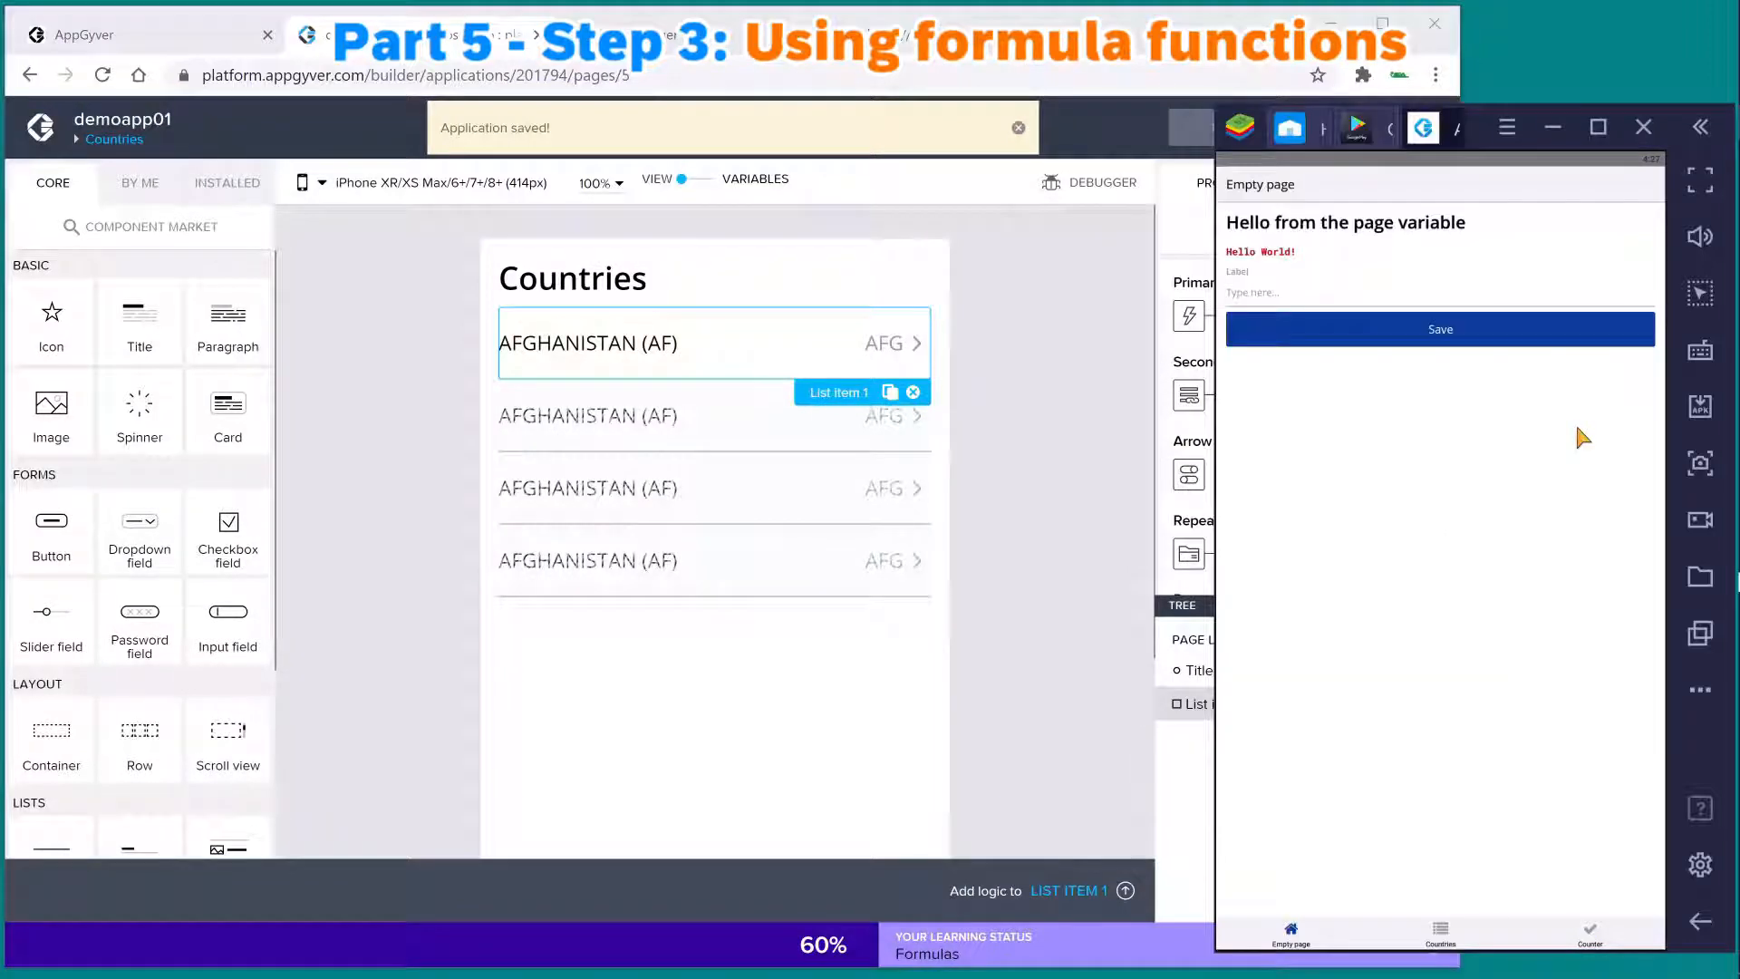
left_click(1440, 931)
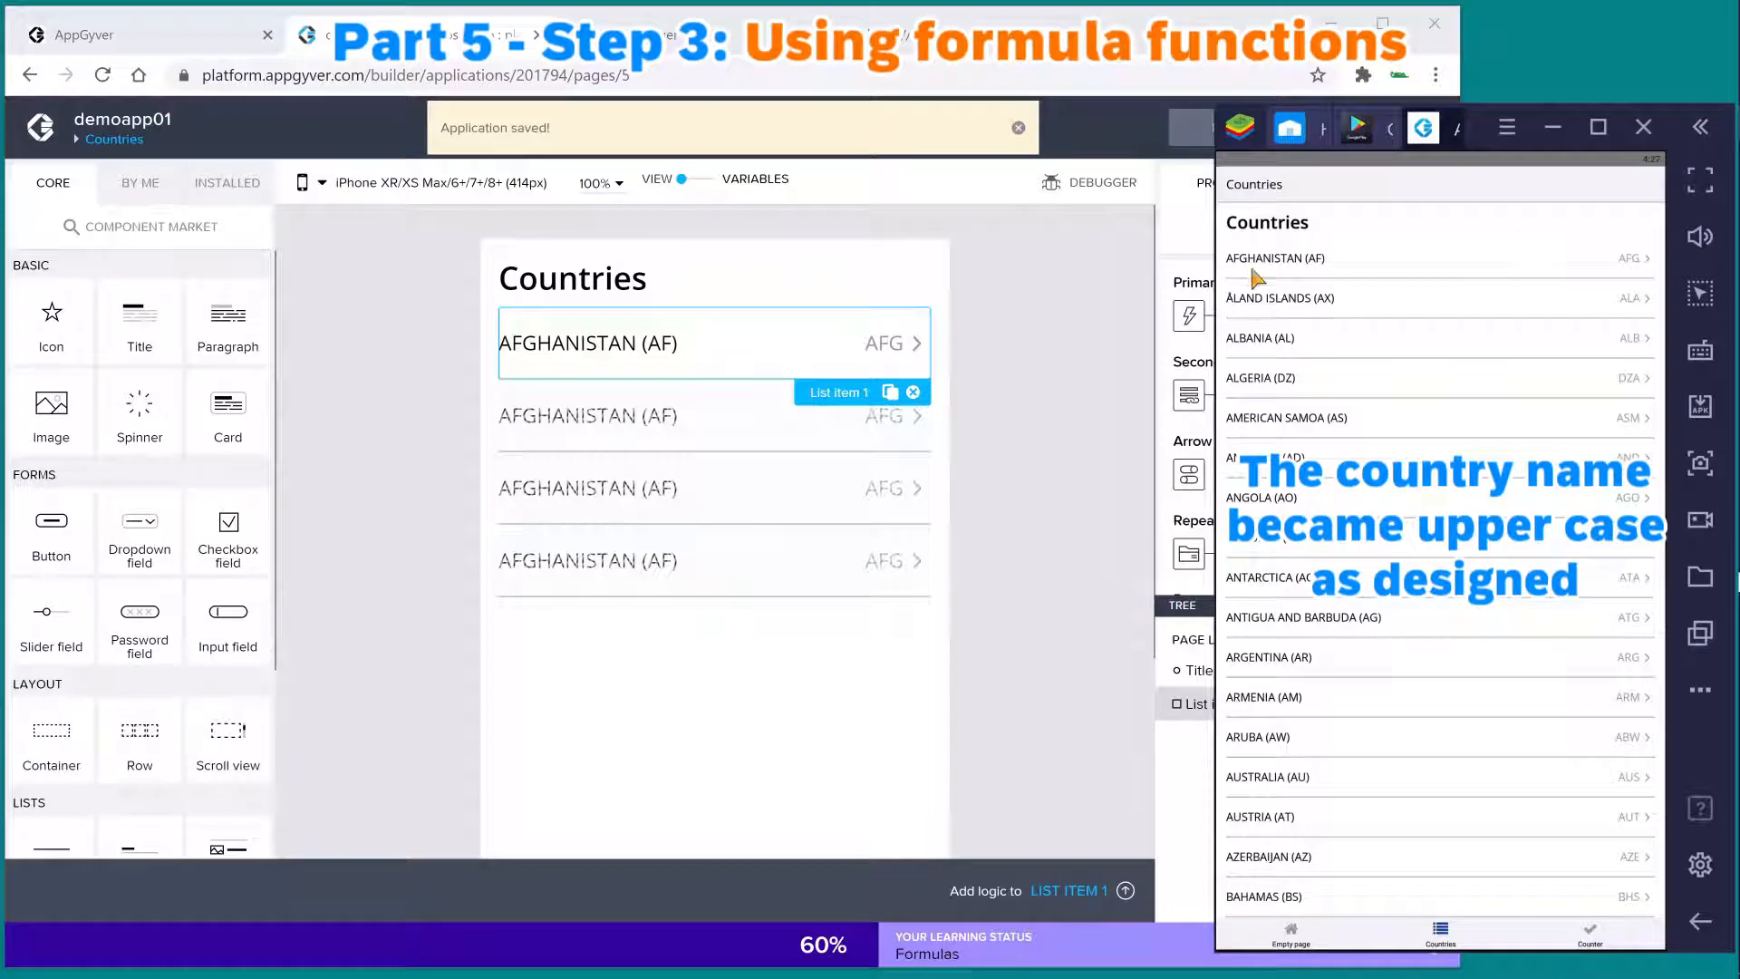
left_click(1042, 323)
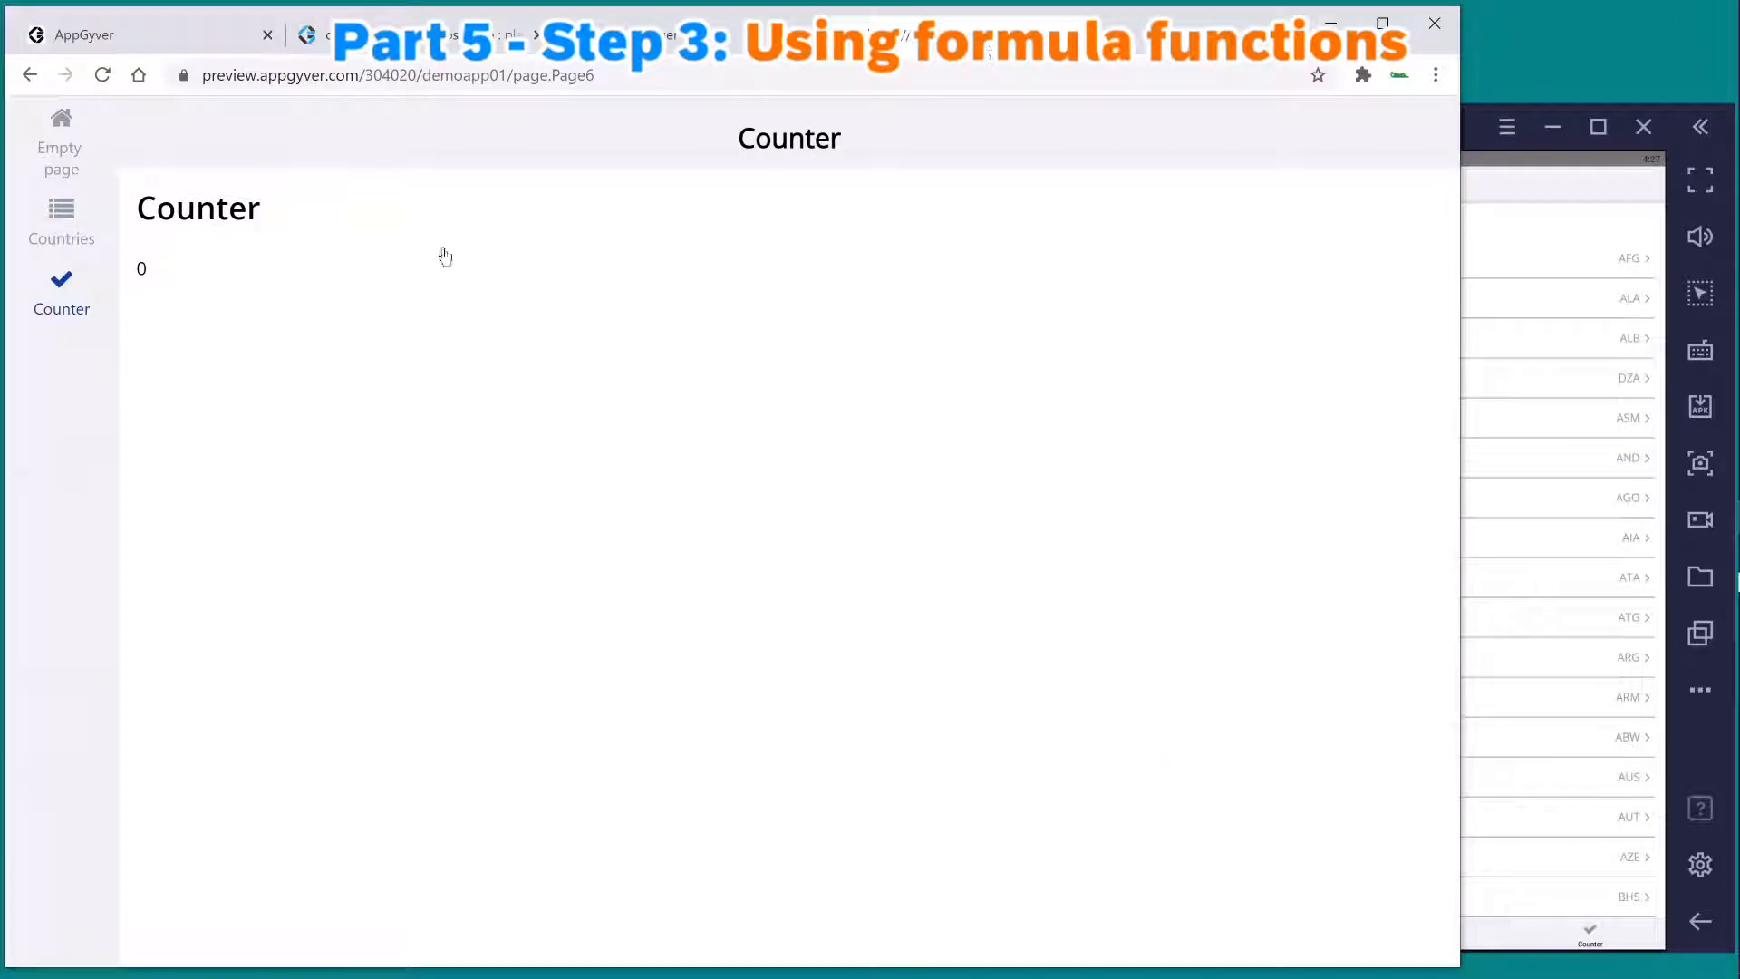
left_click(84, 226)
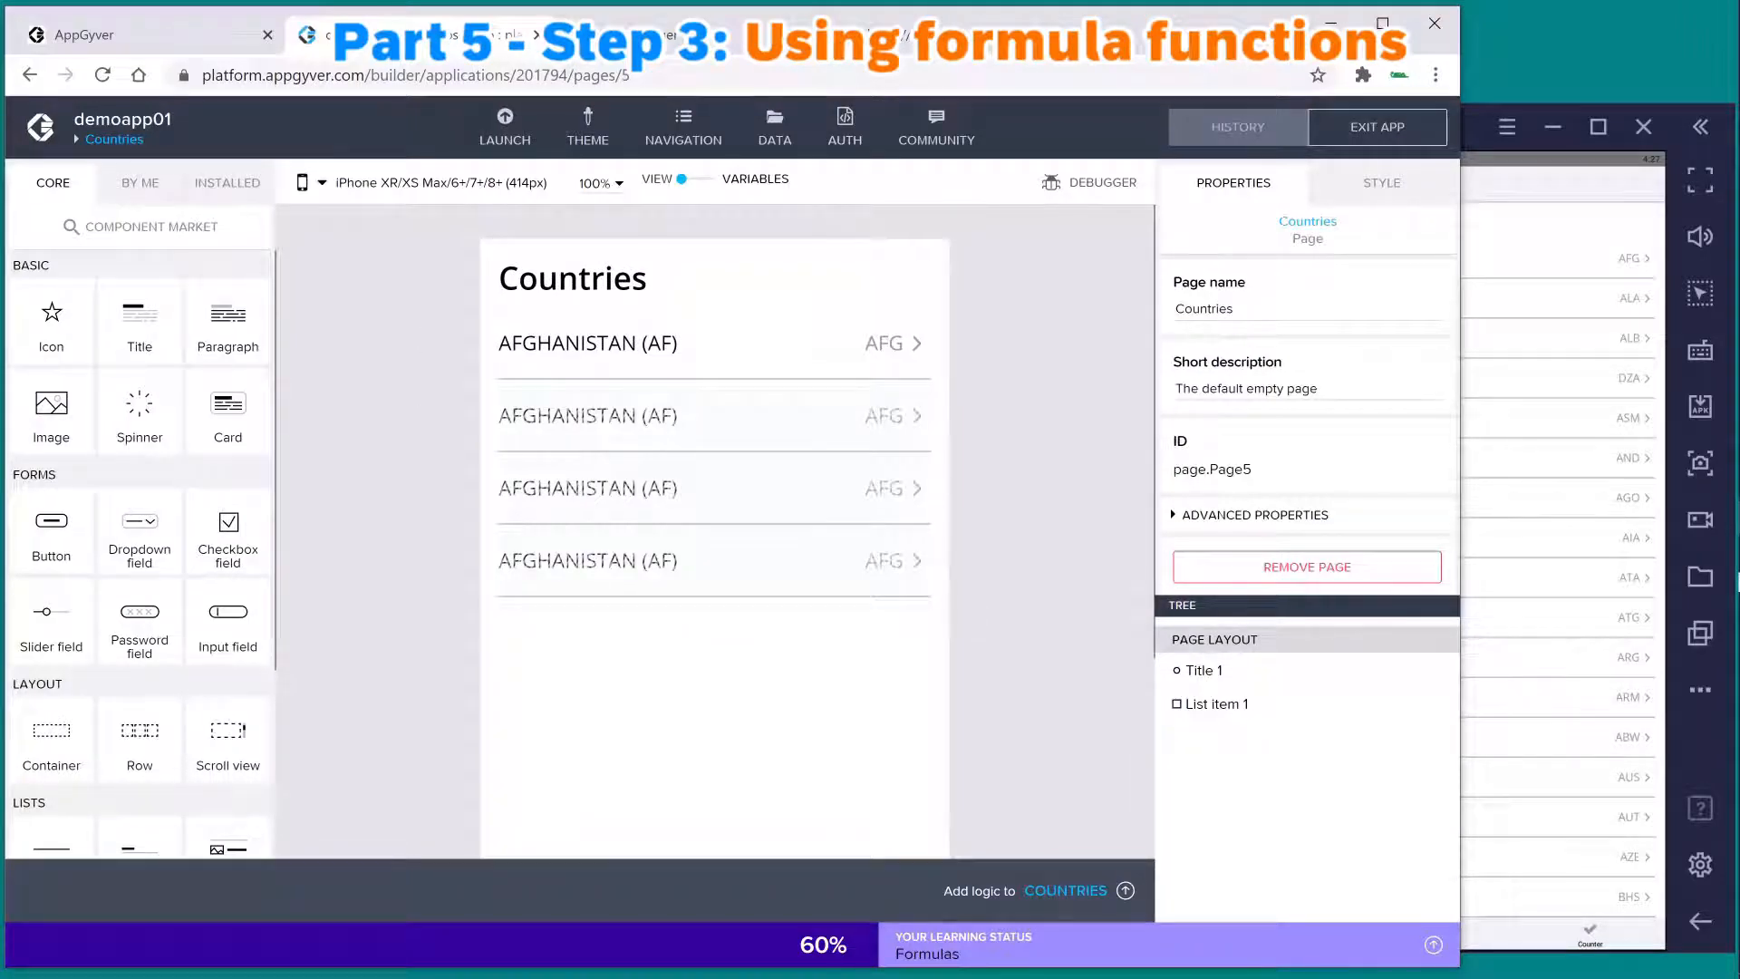
- Review the completion criteria of the Use IF and nested functions goal in the app builder's learning status
left_click(691, 952)
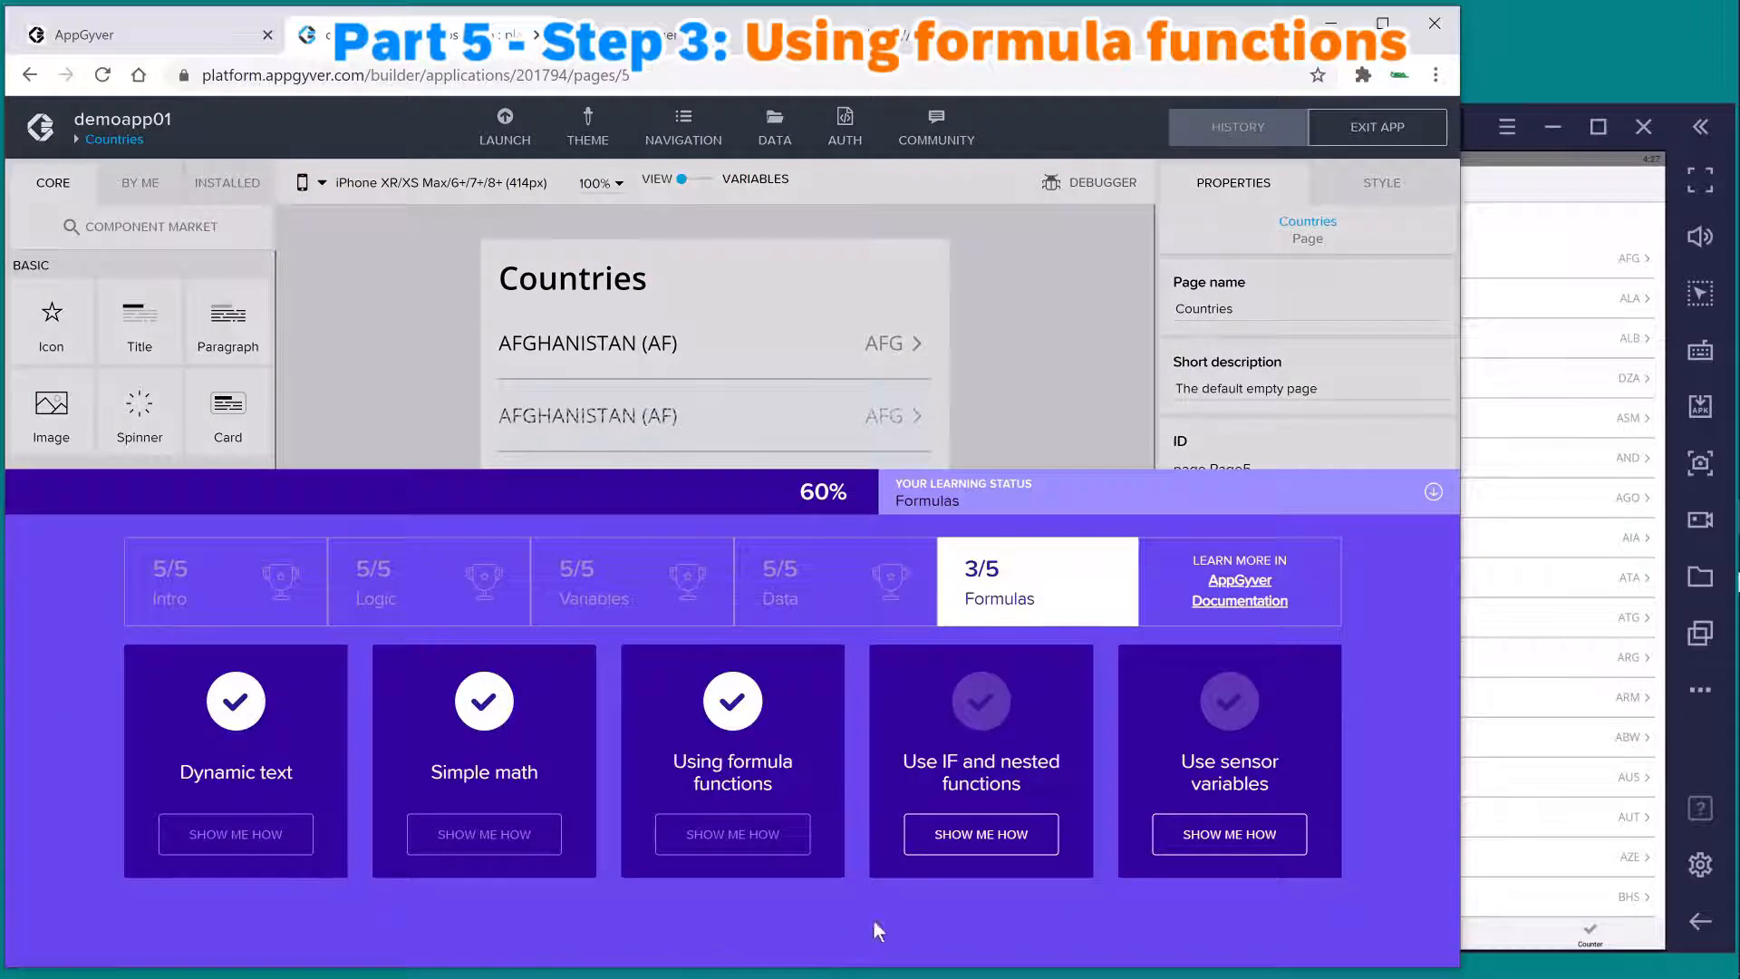
left_click(977, 841)
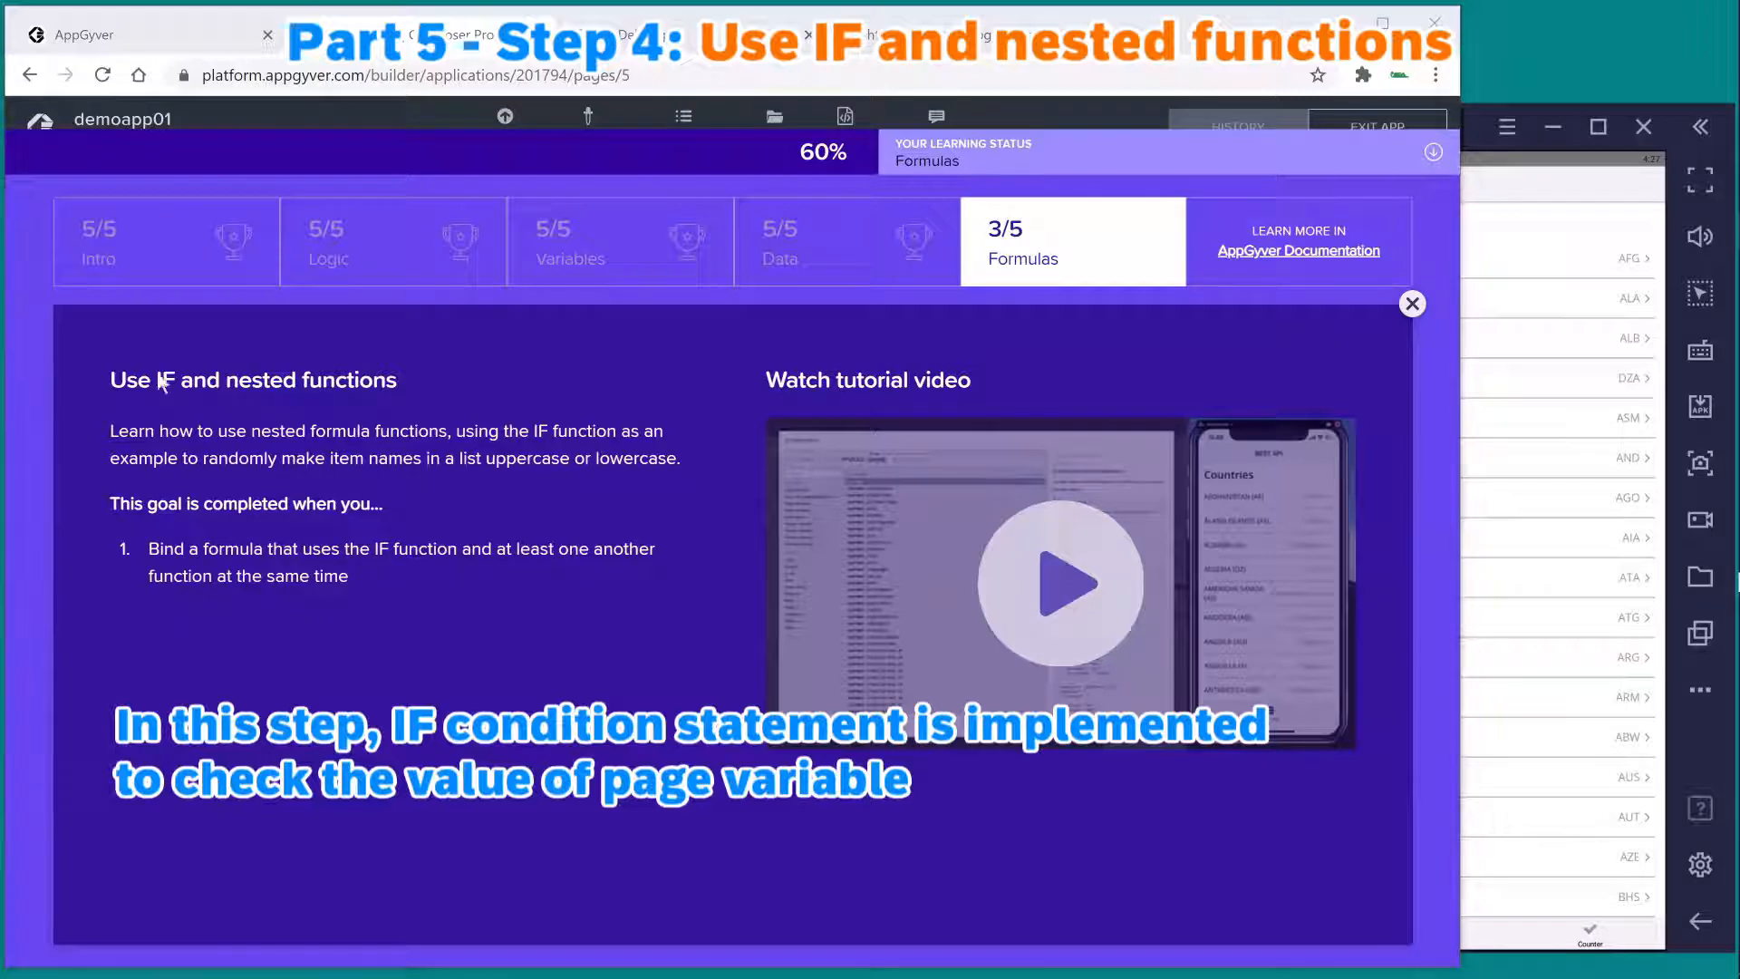
left_click(1412, 304)
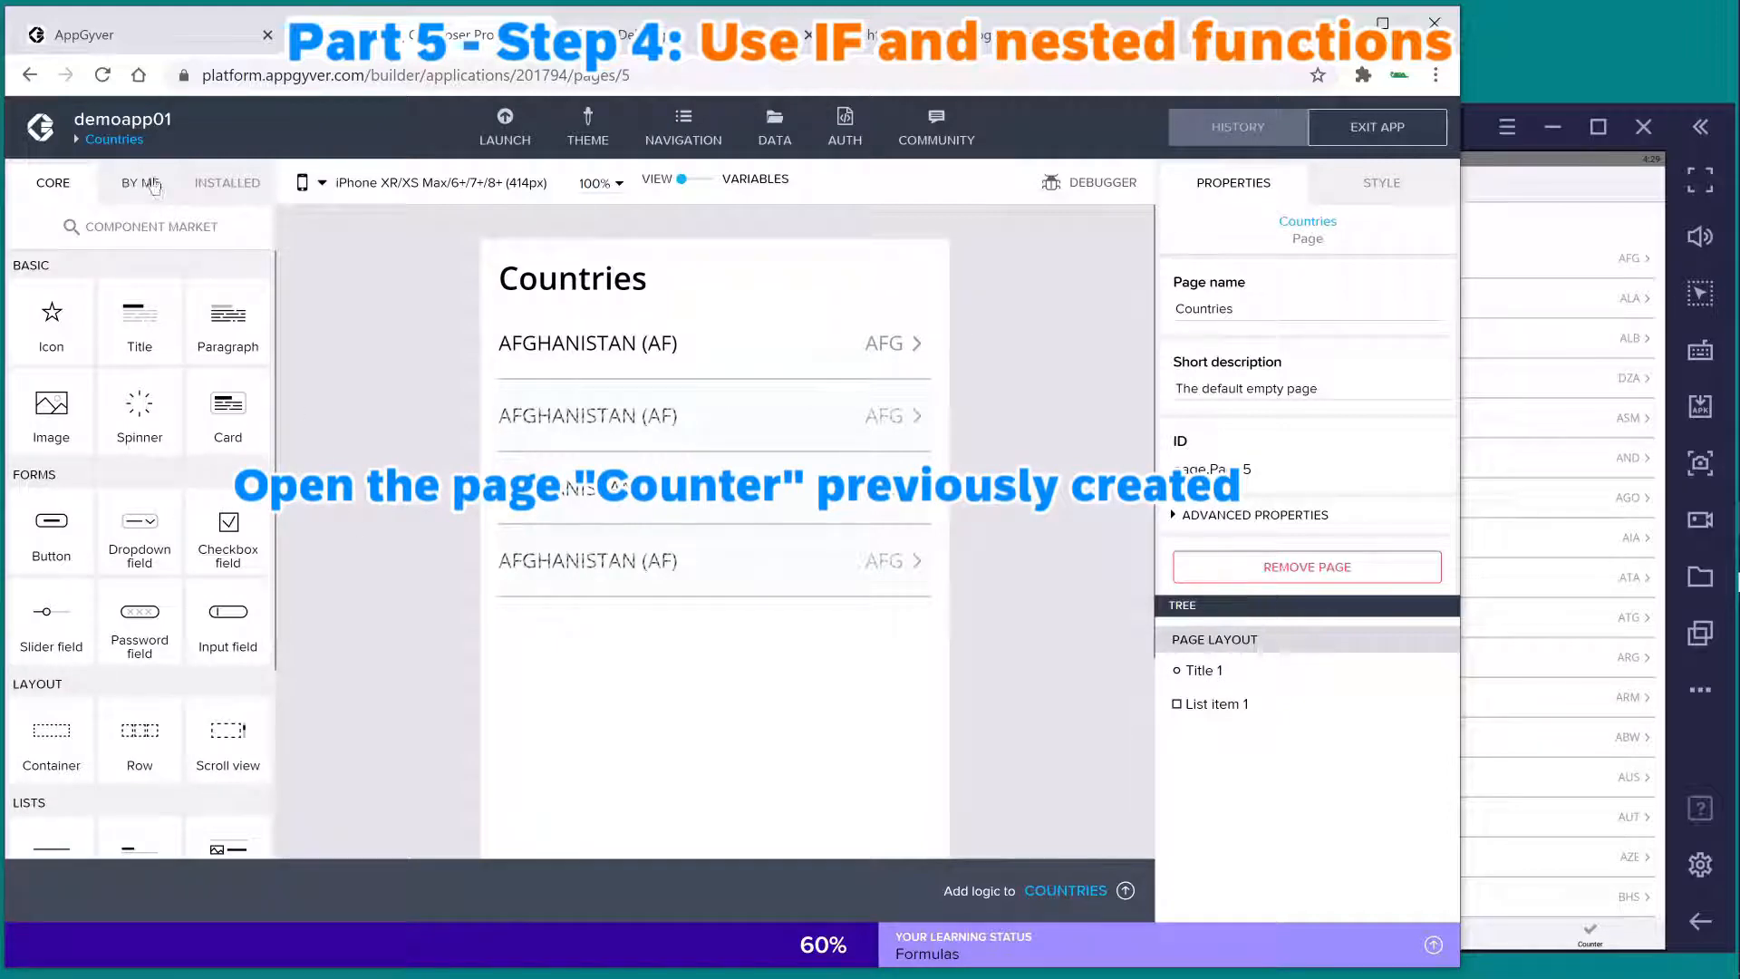
- Open the Counter page and switch the number paragraph's content binding to a formula, opening it for editing
left_click(111, 138)
left_click(366, 405)
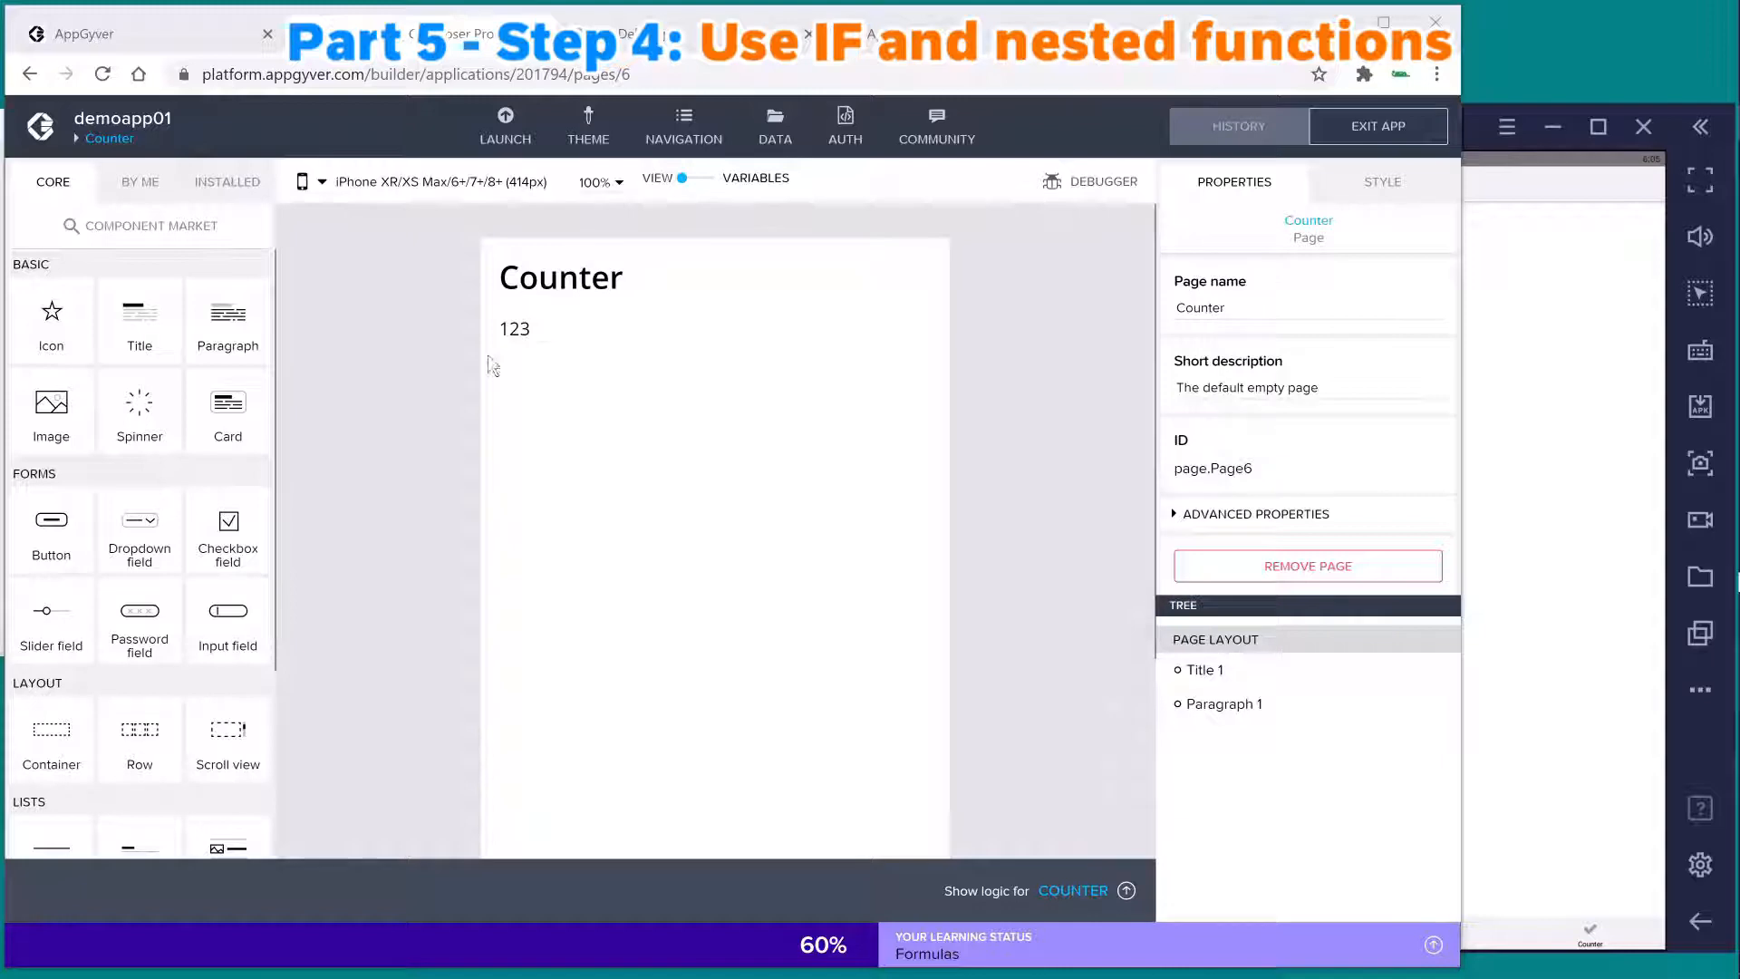
left_click(589, 326)
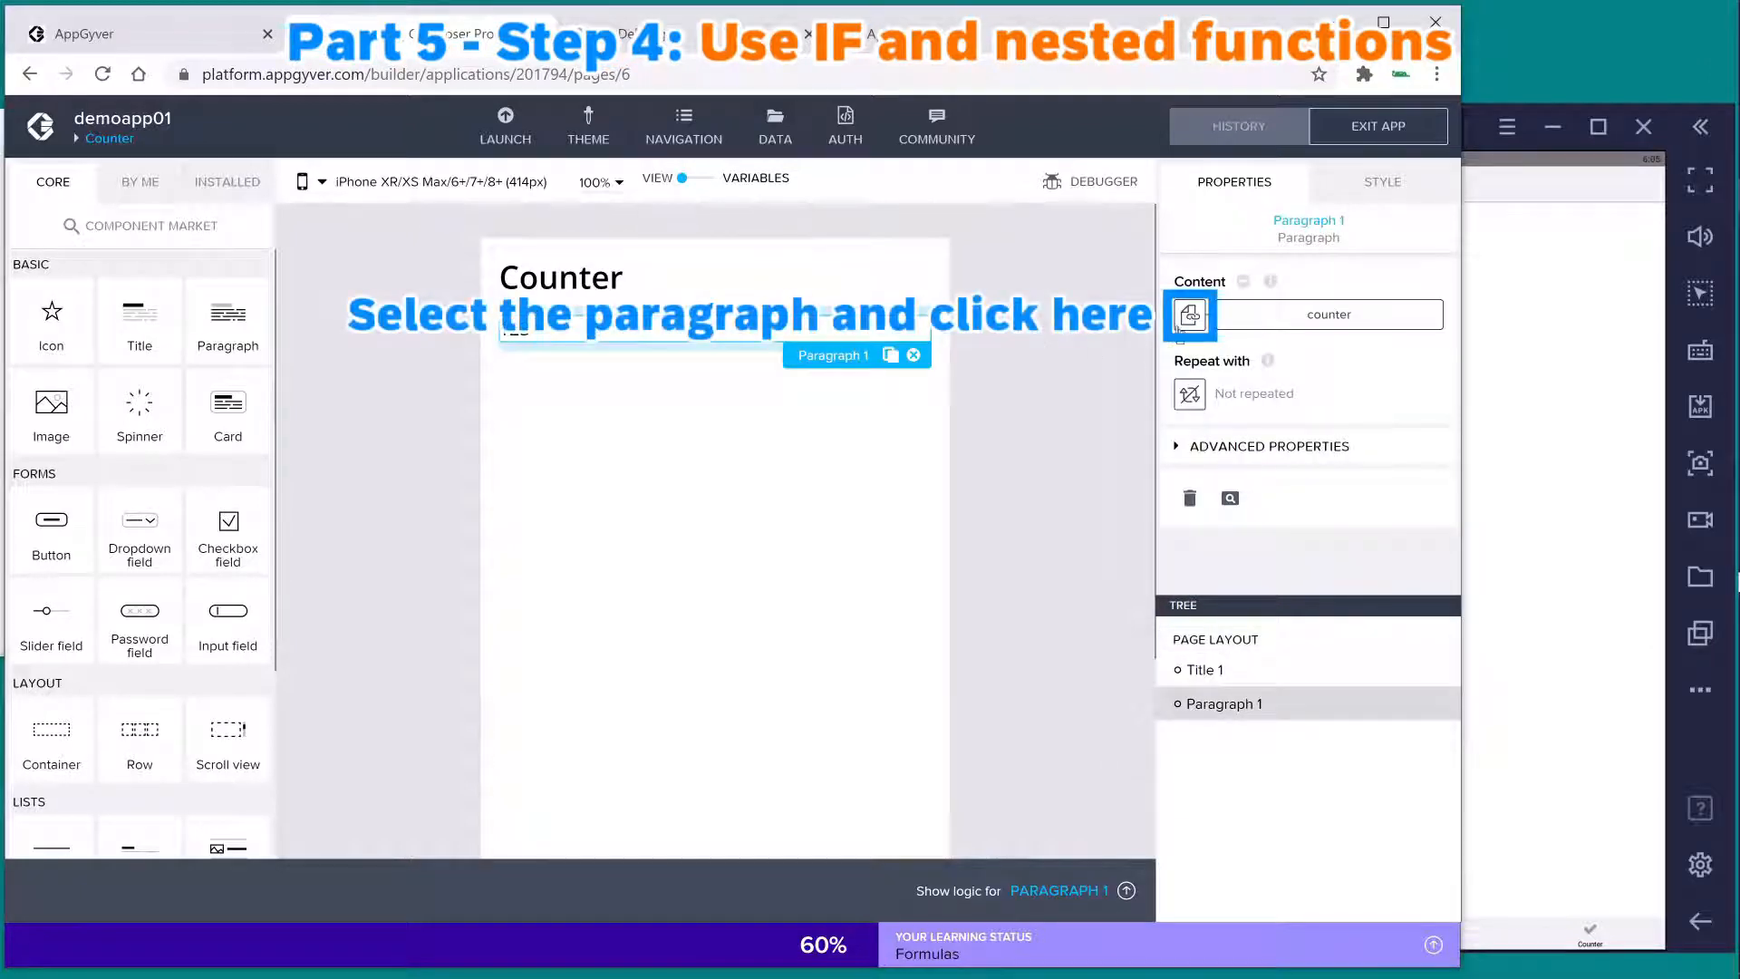
left_click(1187, 319)
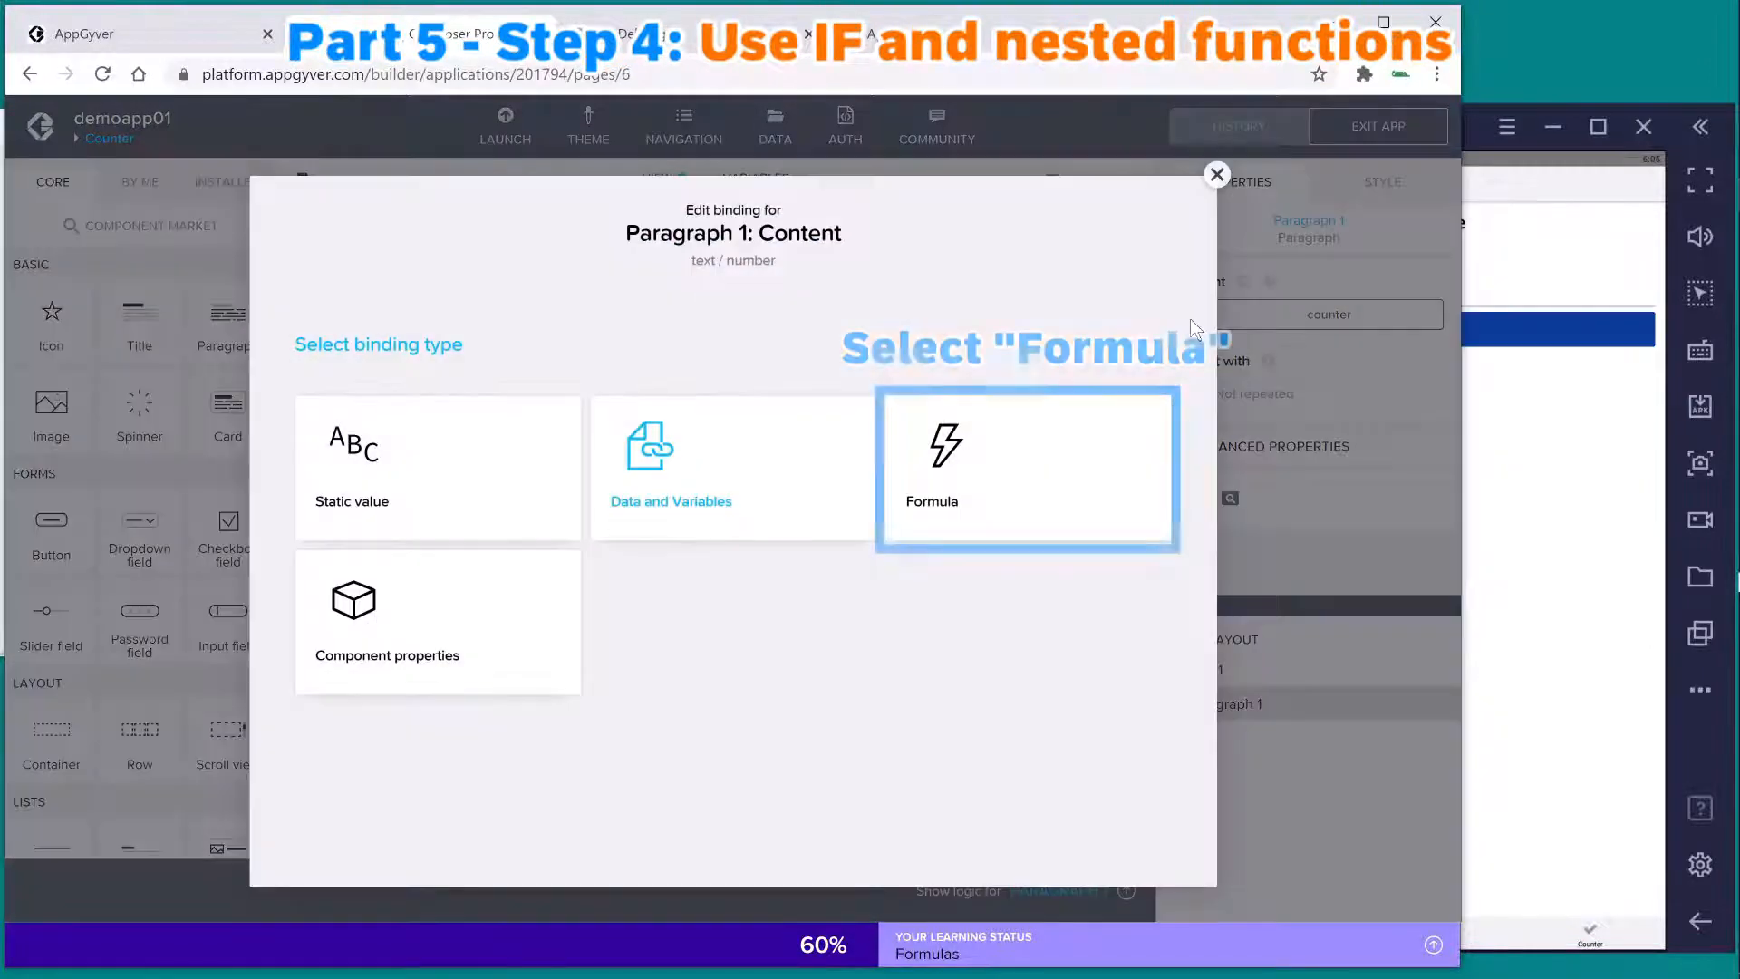
left_click(1062, 515)
left_click(1061, 512)
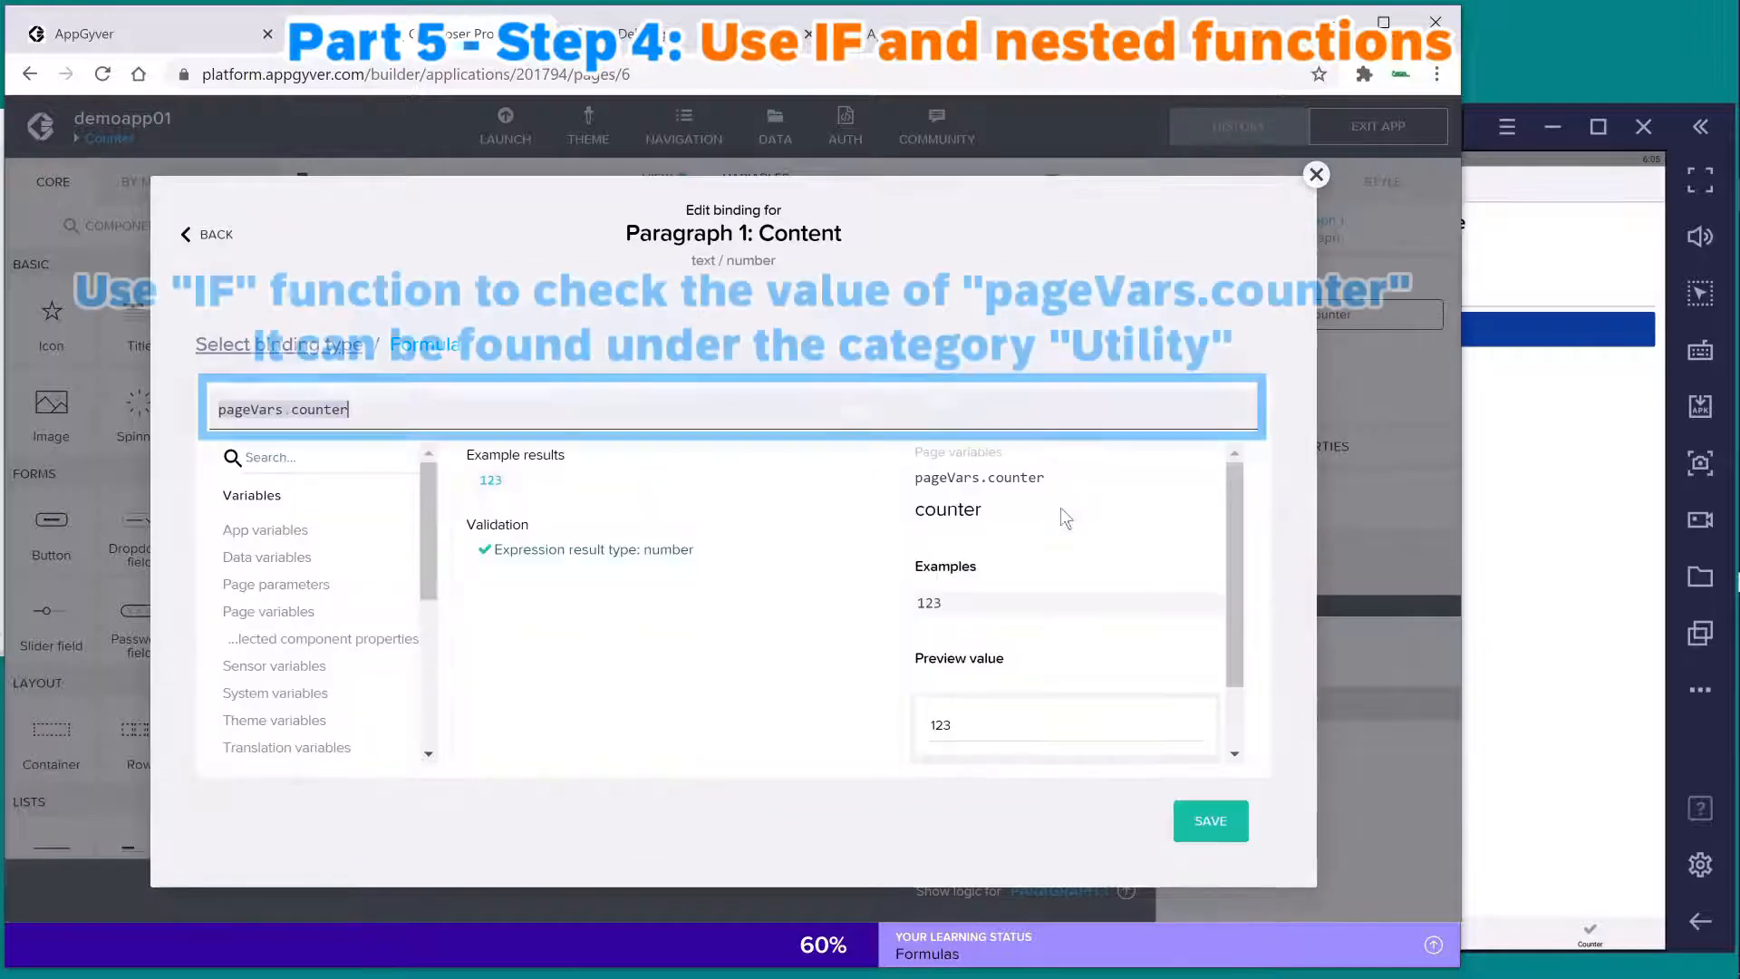
- Look up the IF function in the Utility category and read its parameters and examples
scroll(378, 730, "down", 5)
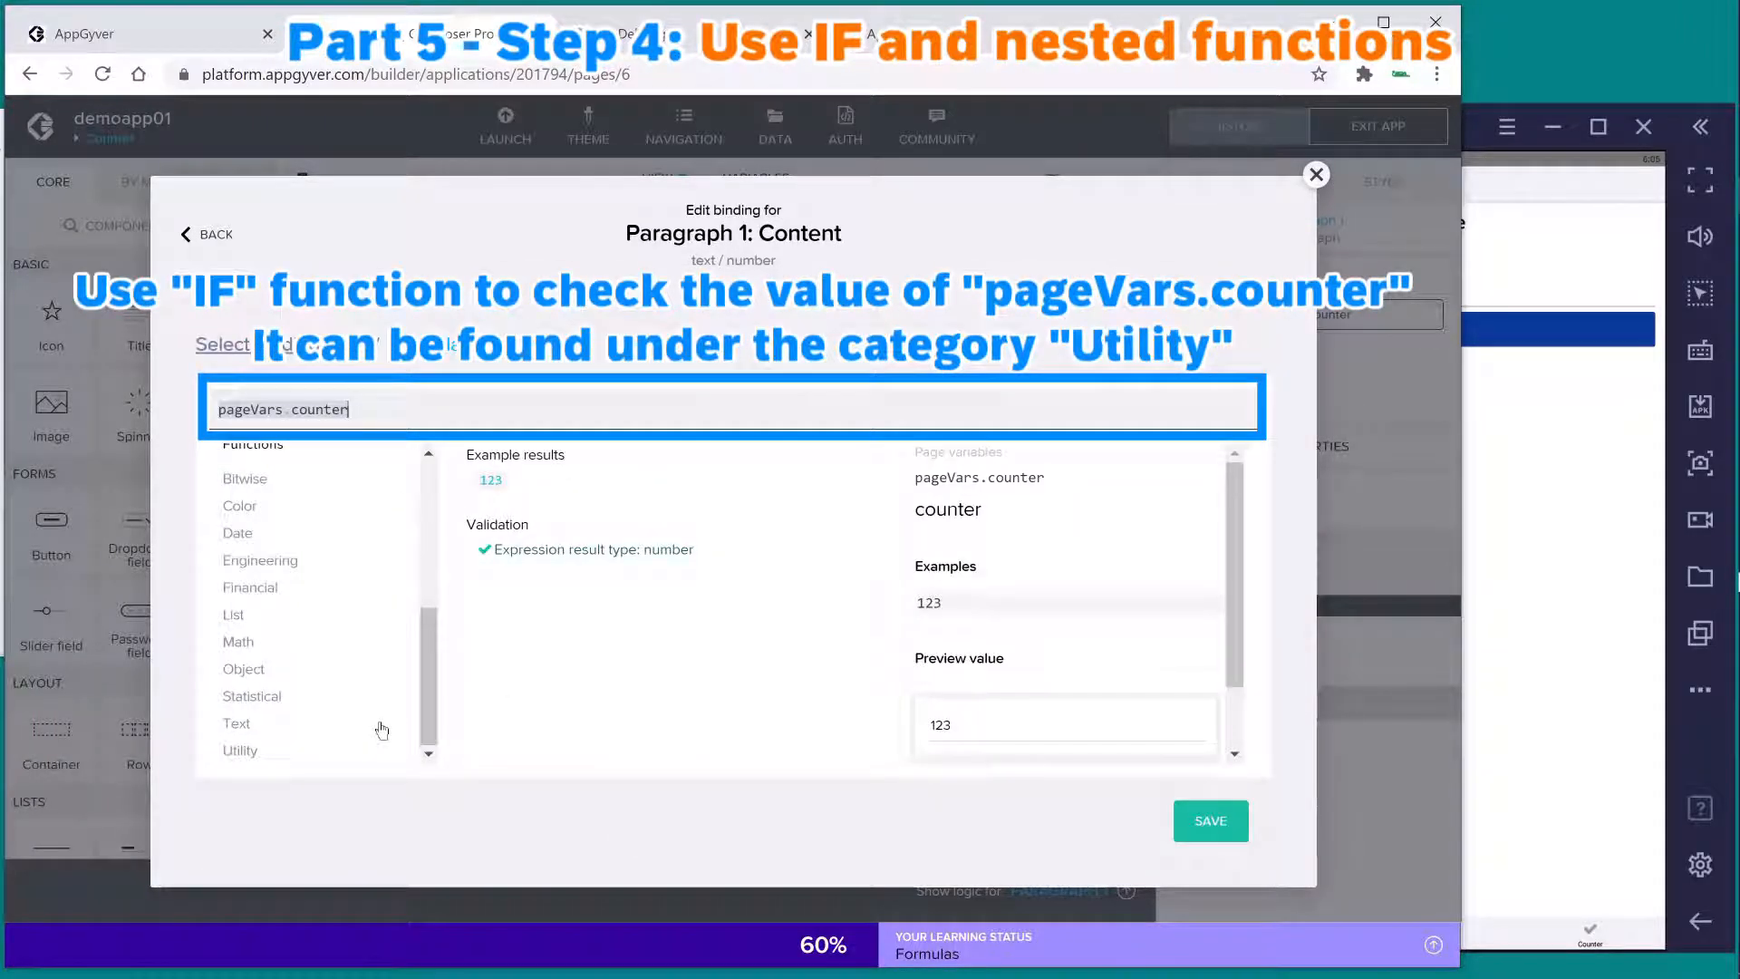
left_click(332, 752)
scroll(544, 618, "down", 2)
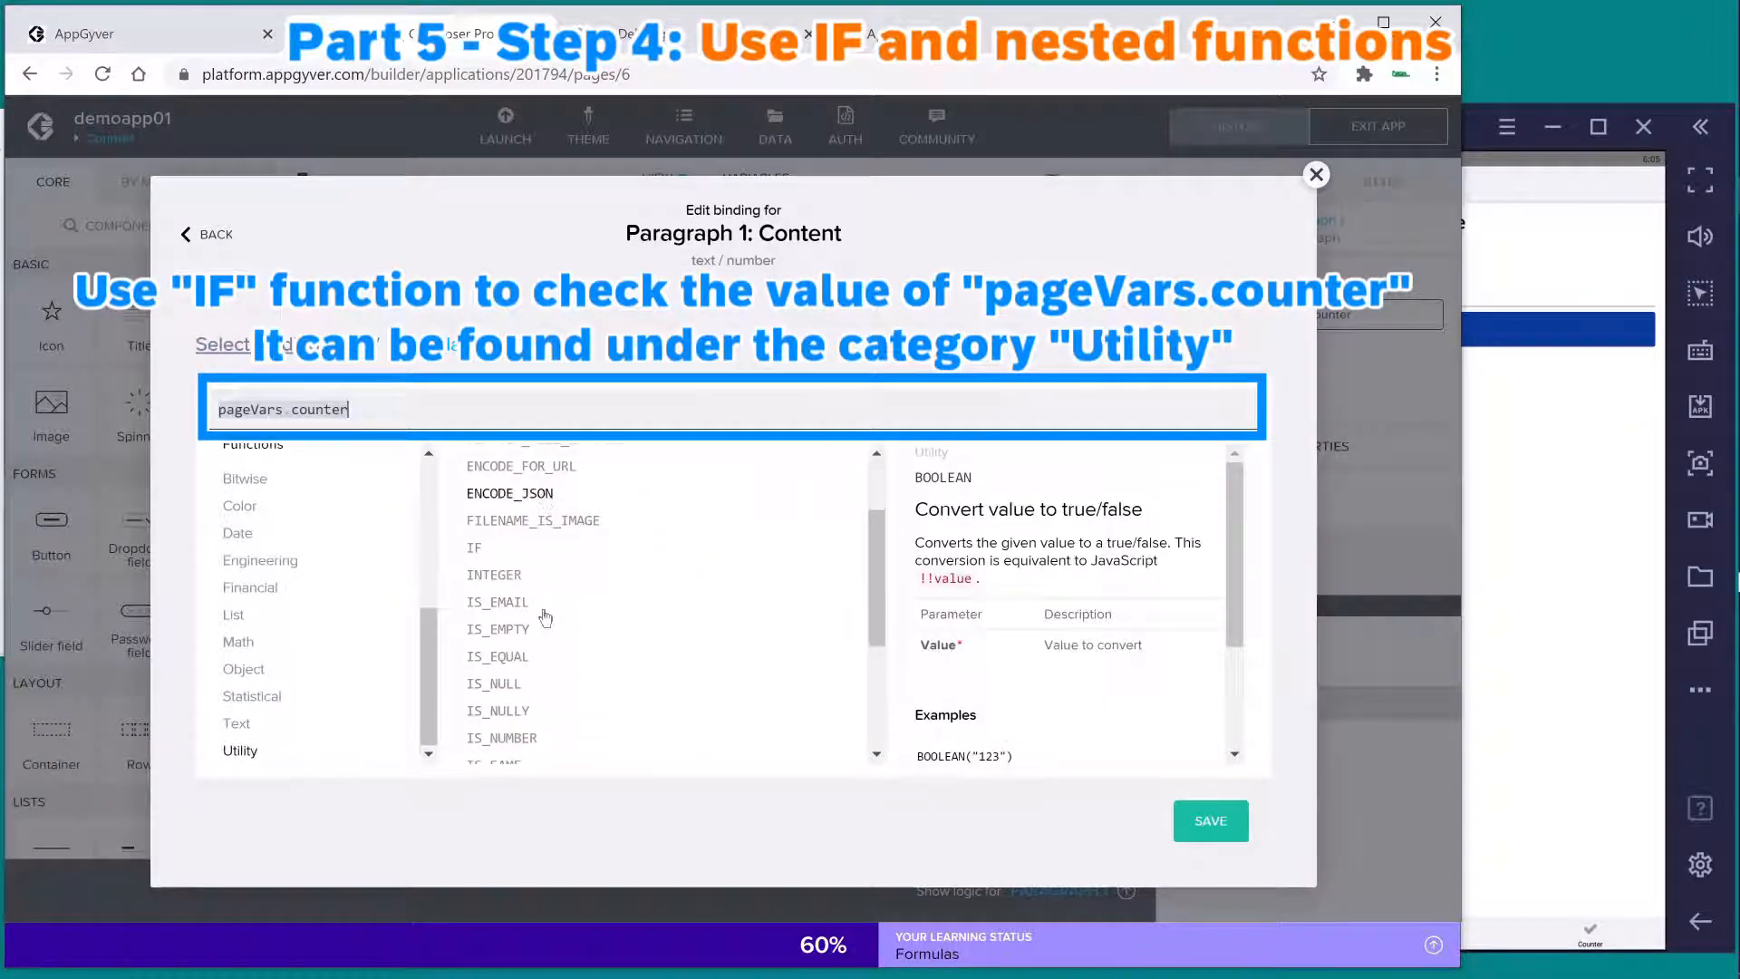
left_click(533, 550)
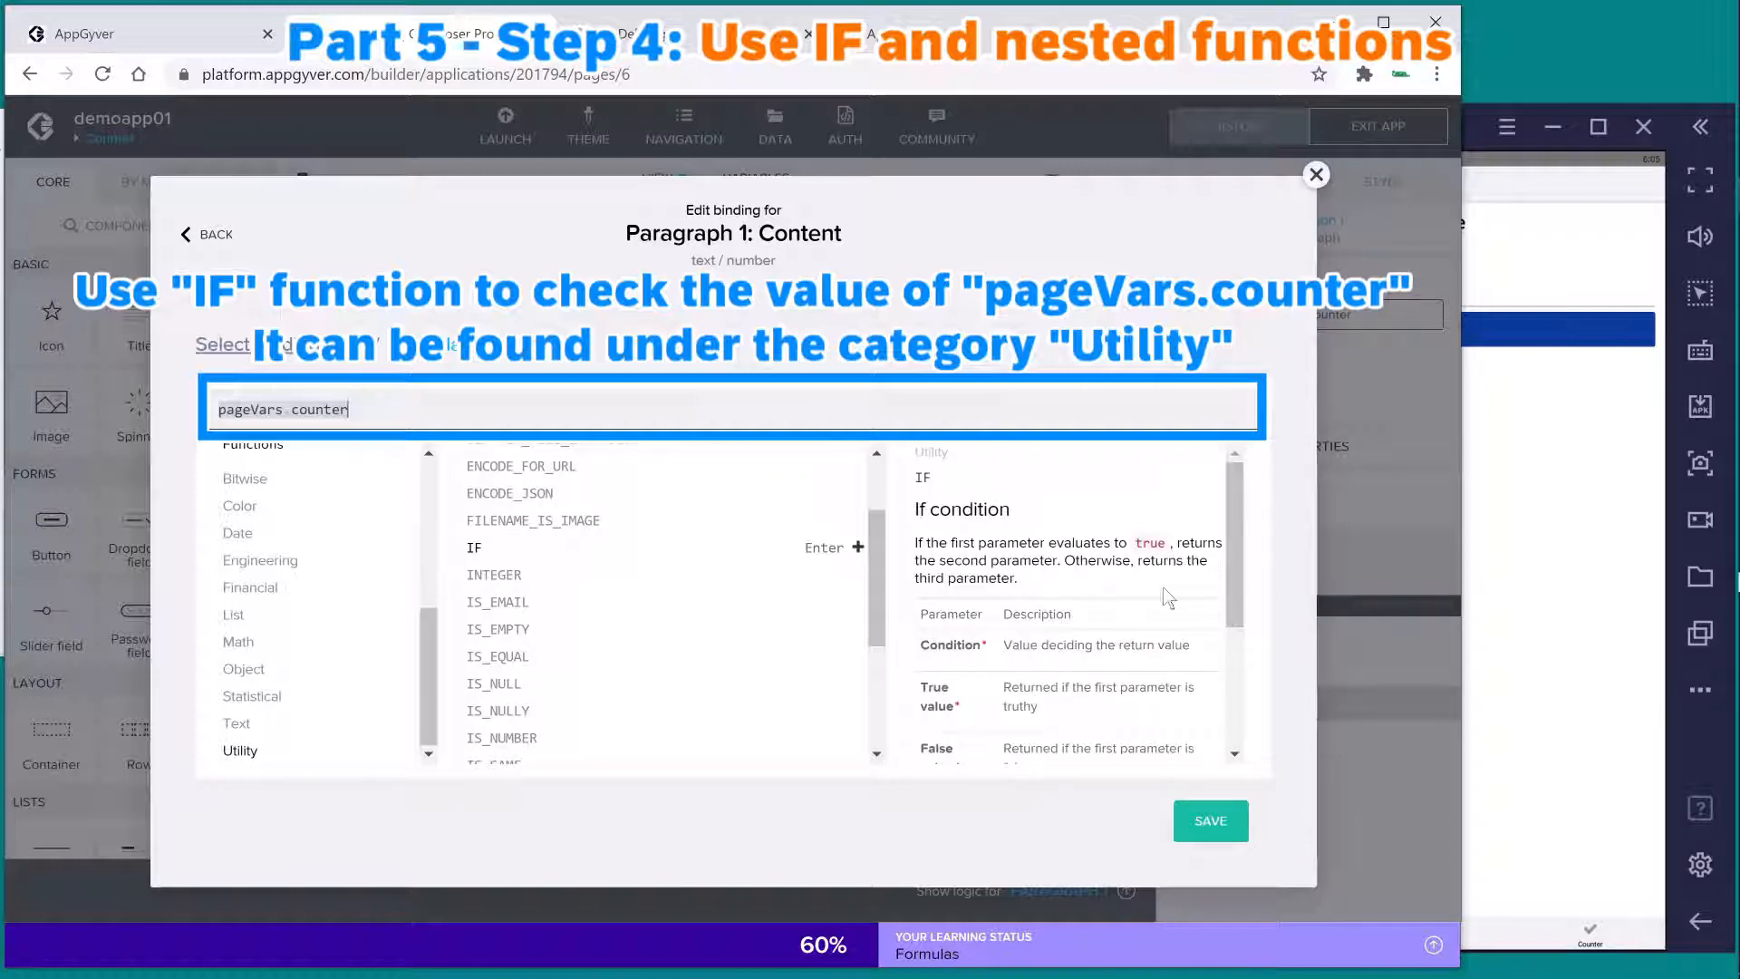
scroll(1064, 601, "down", 3)
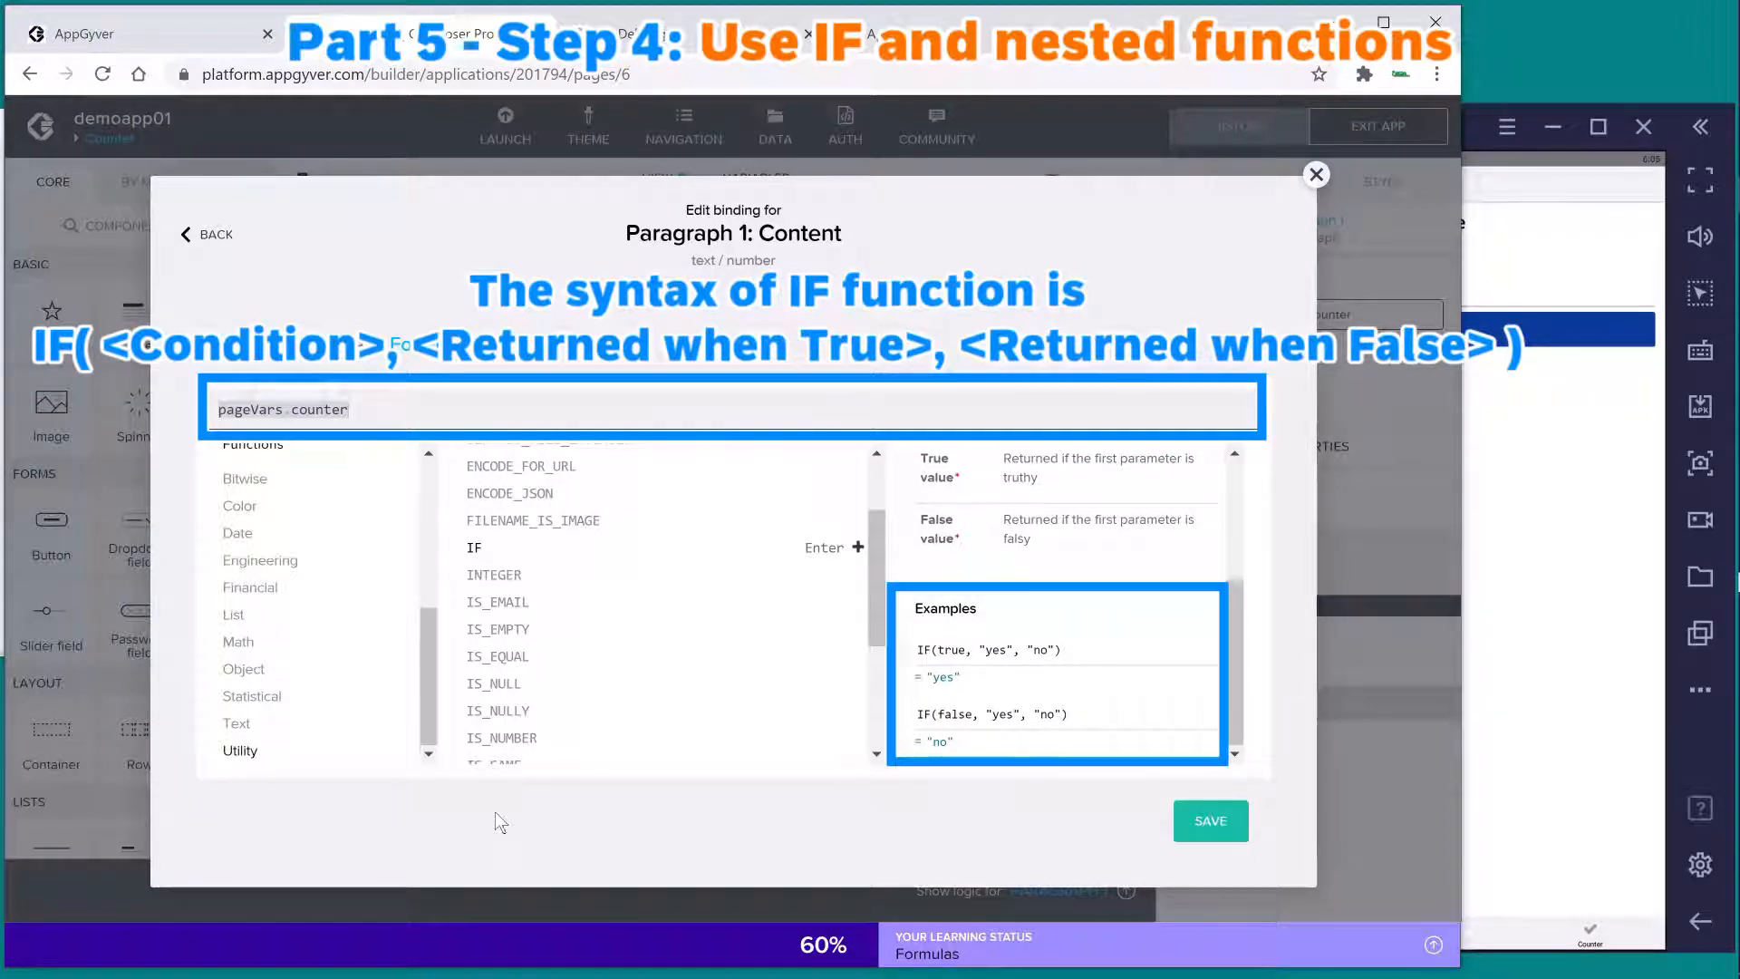
- Enter the formula IF(pageVars.counter < 5,"click me",pageVars.counter) for the paragraph's content
type("IF(pageVars.counter")
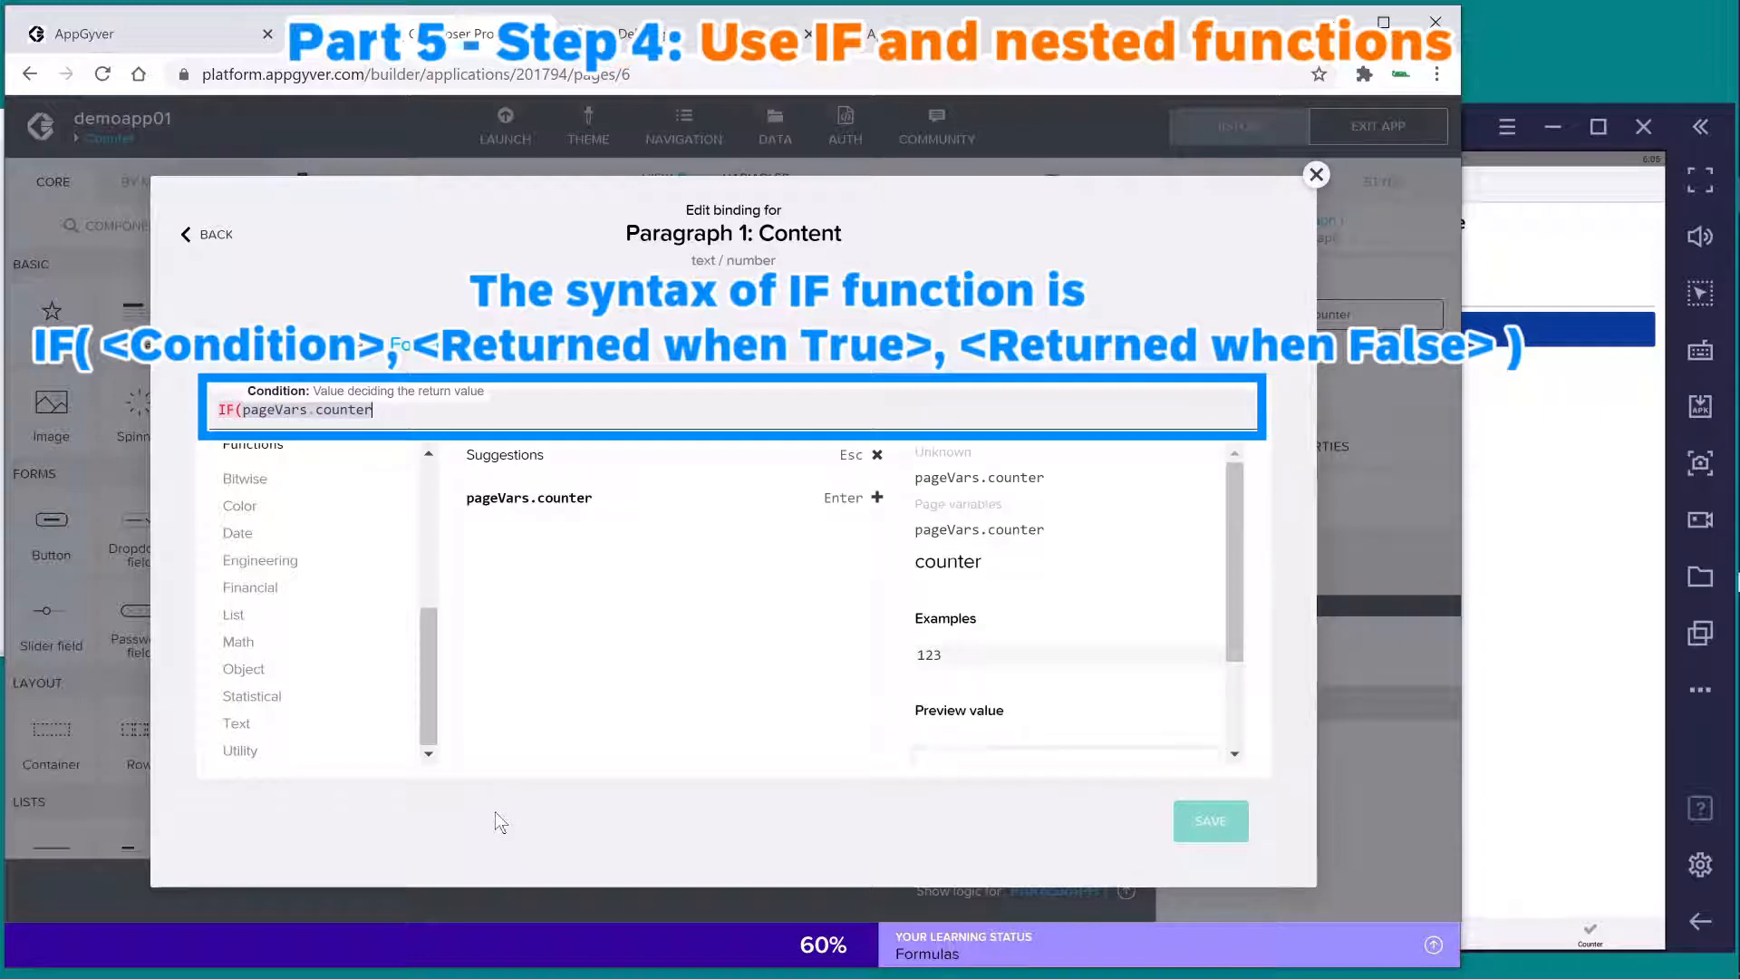
type(" < 5,")
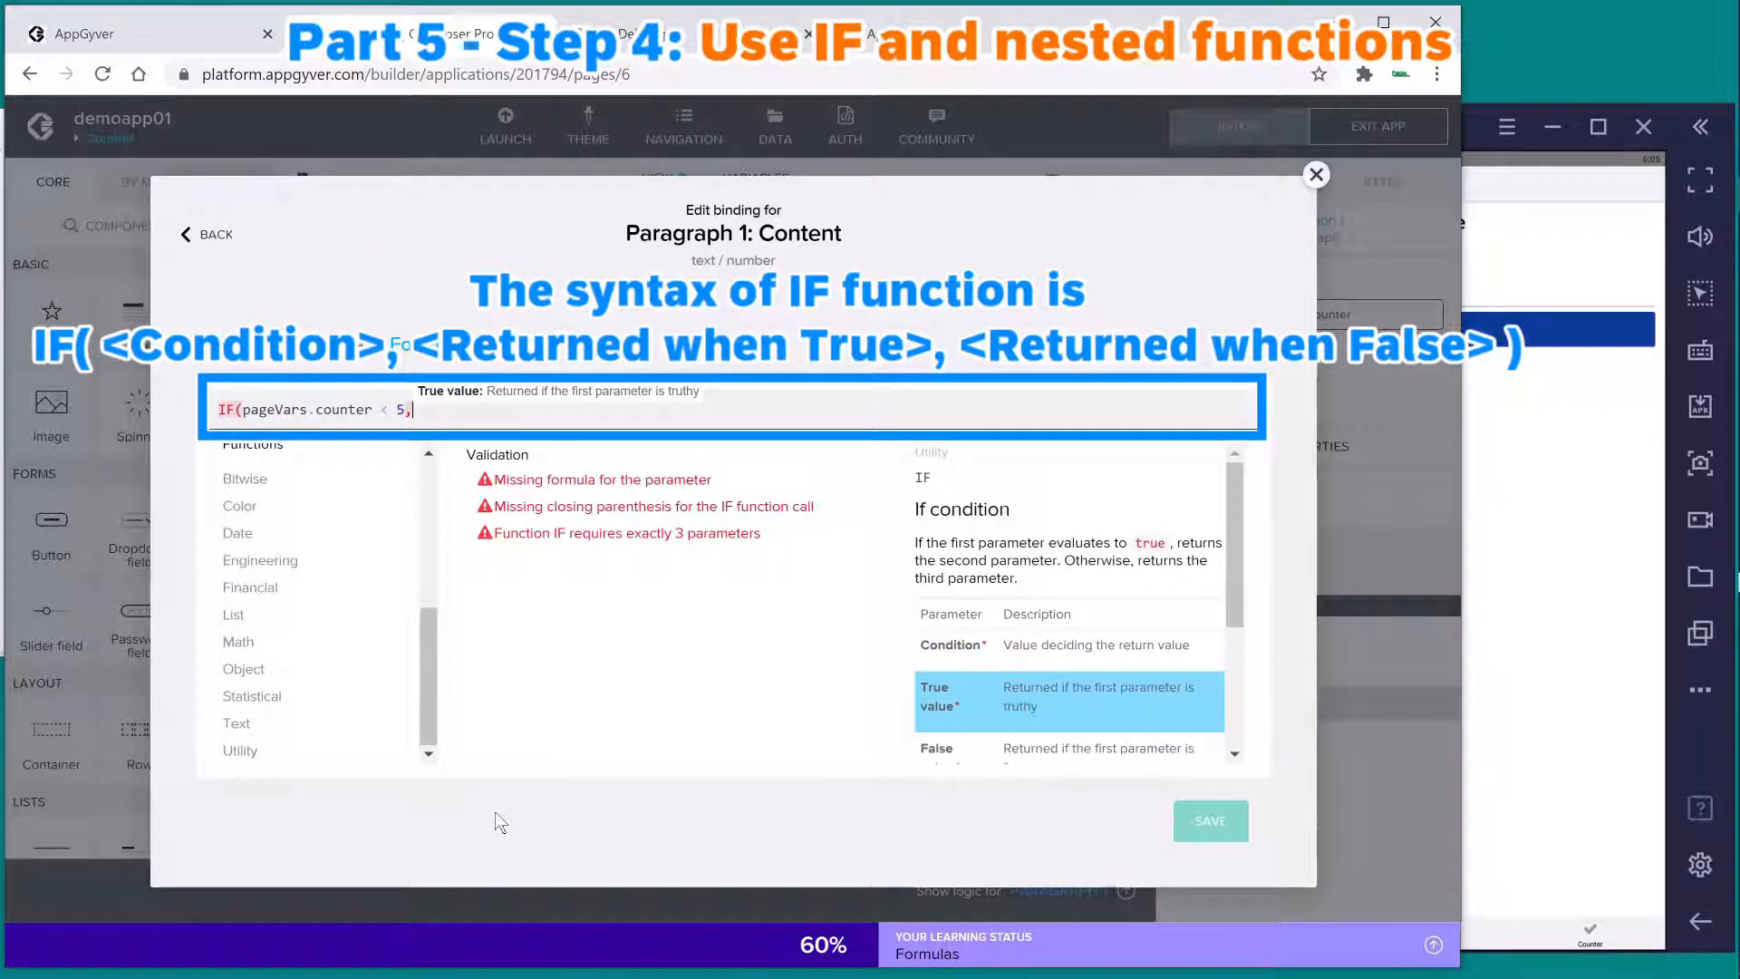
type("\"cl")
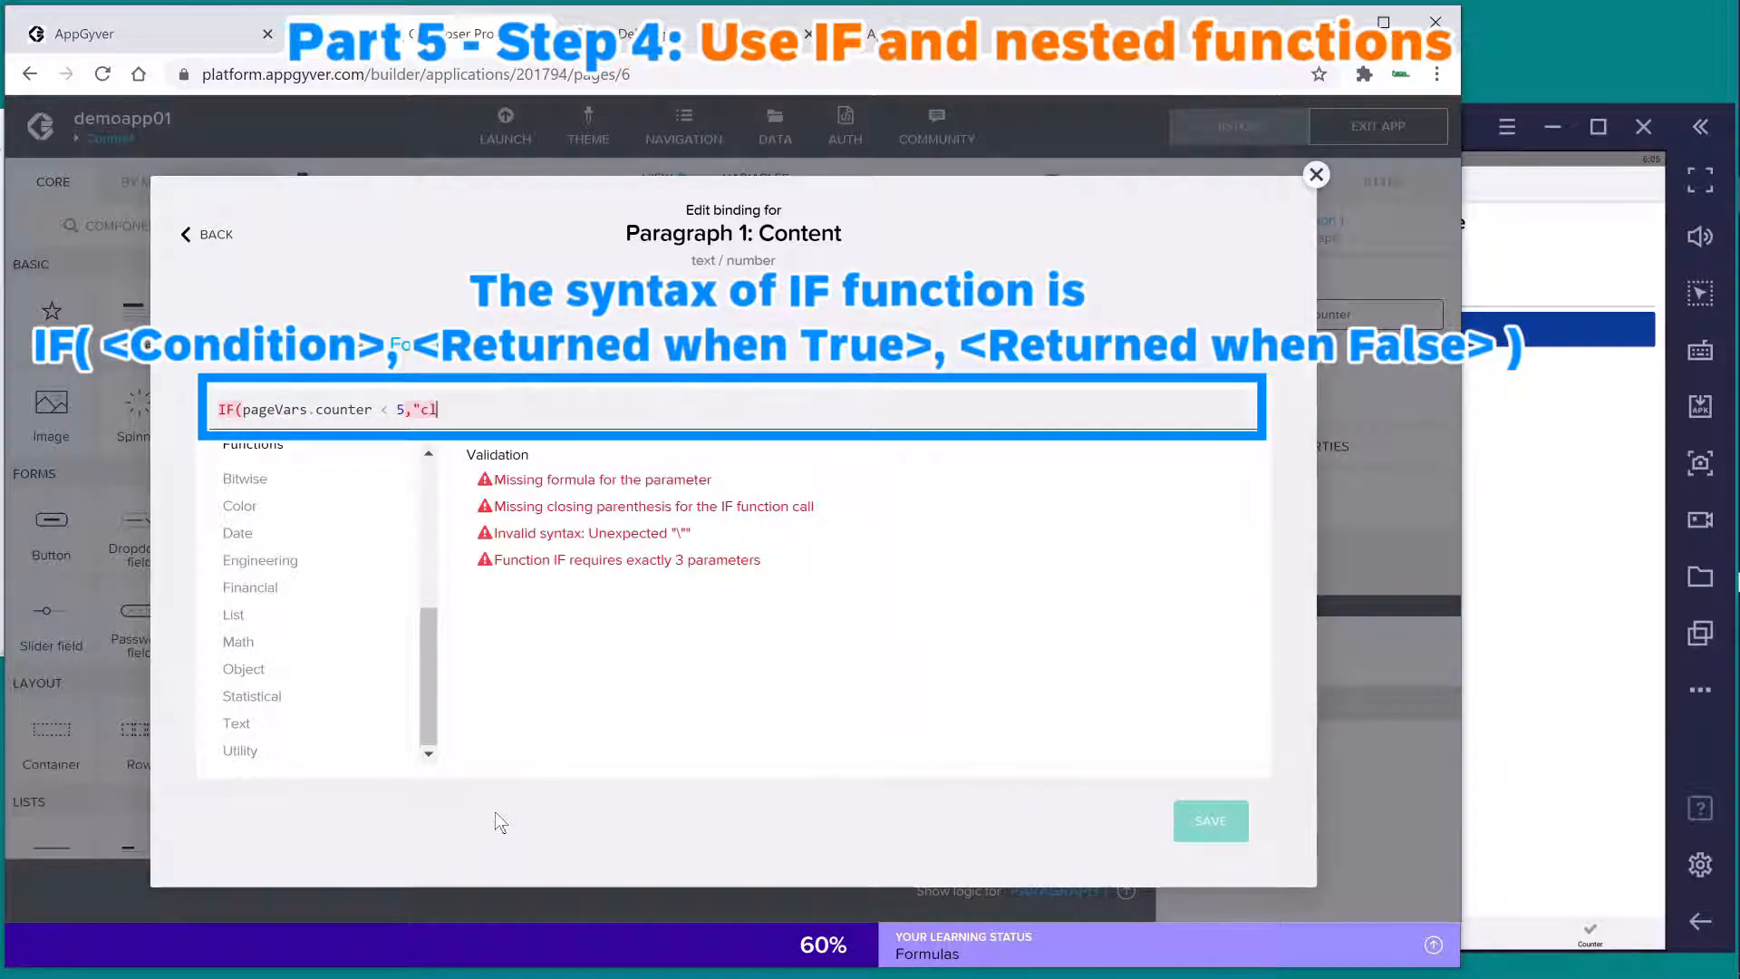
type("ick me\"")
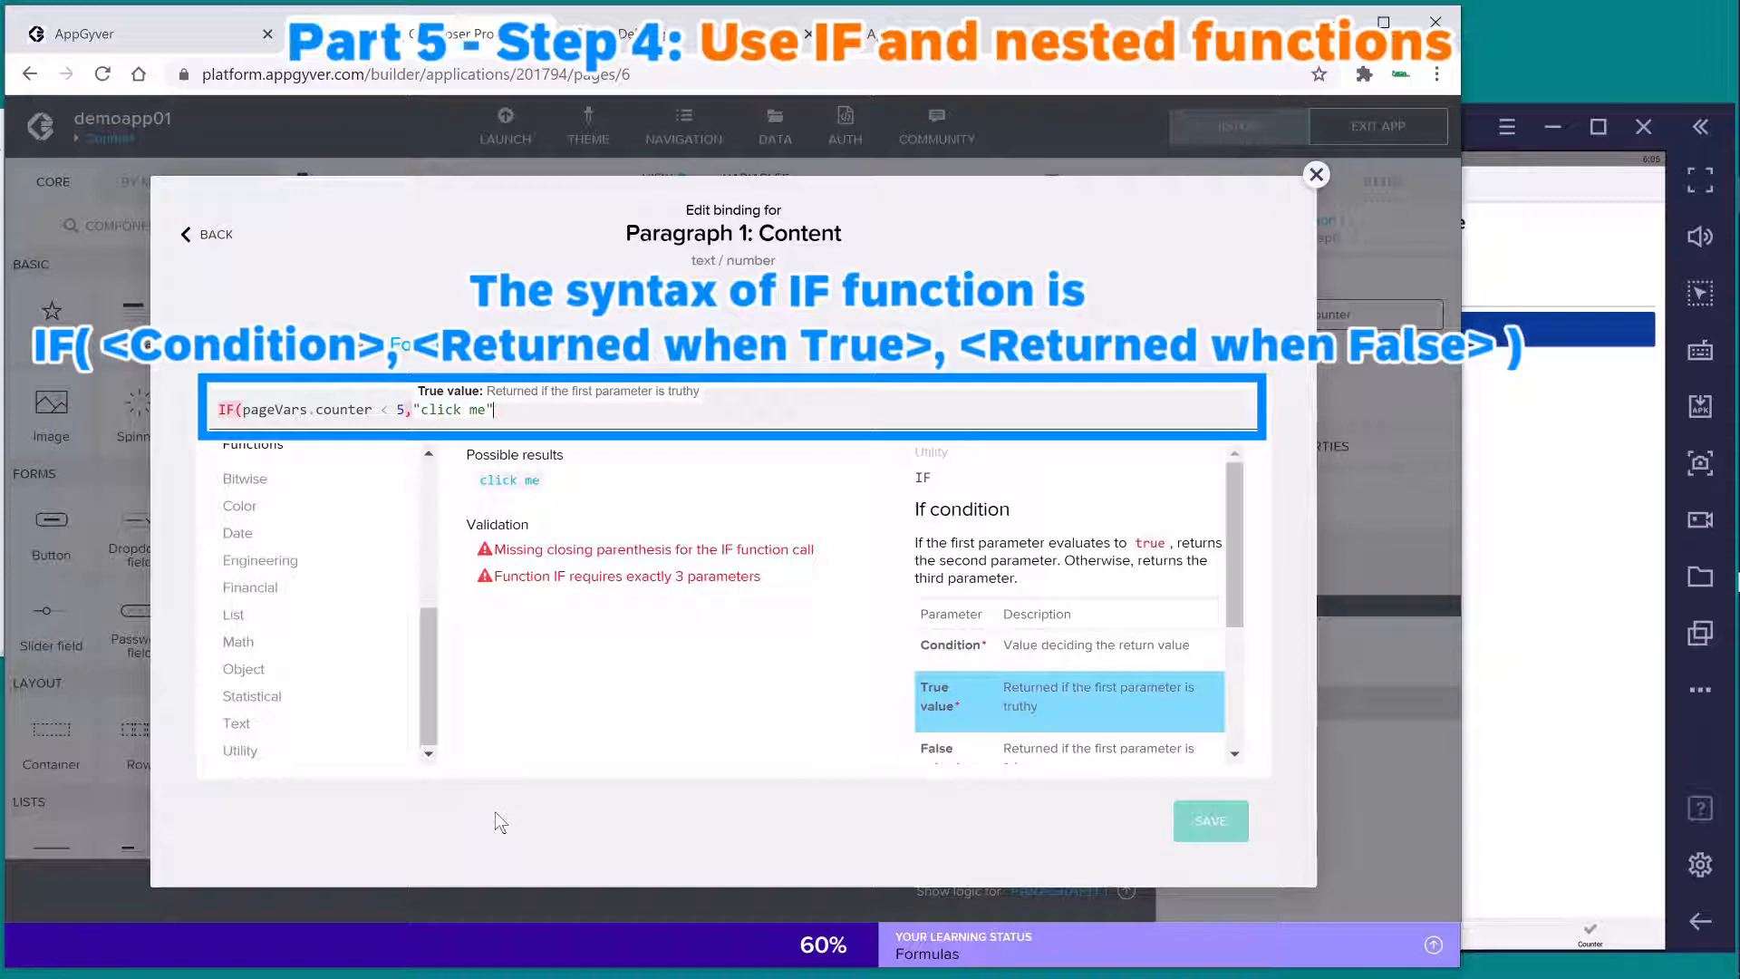
type(",")
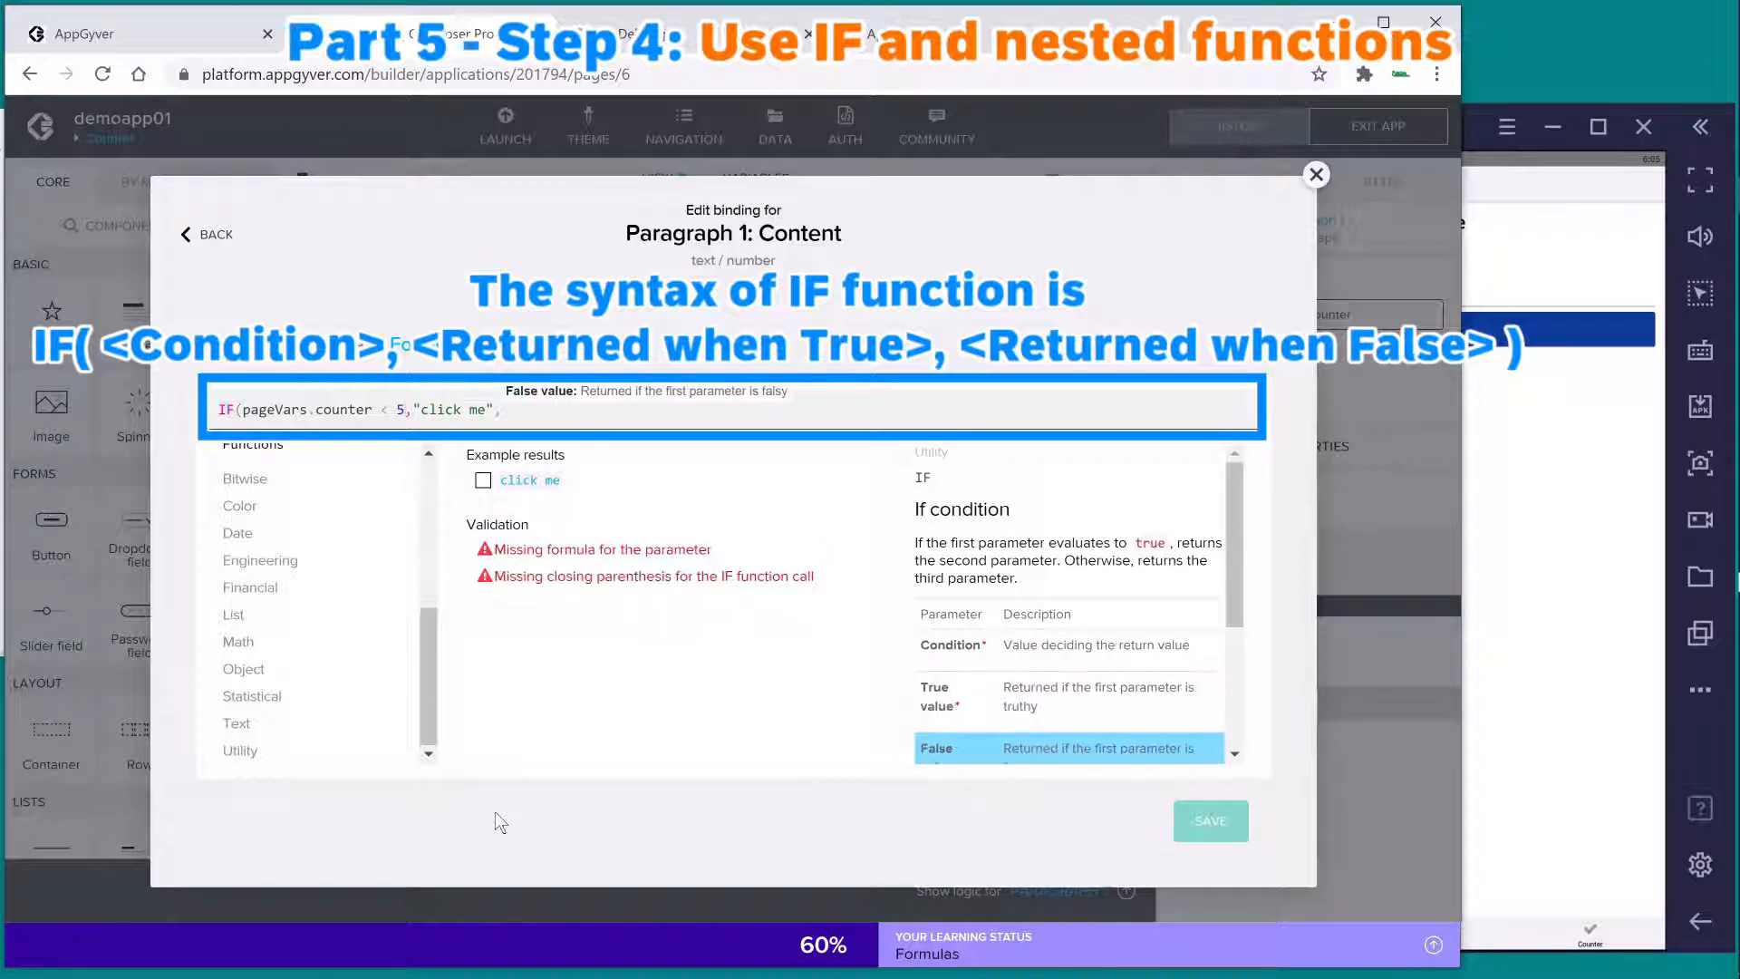
type("pa")
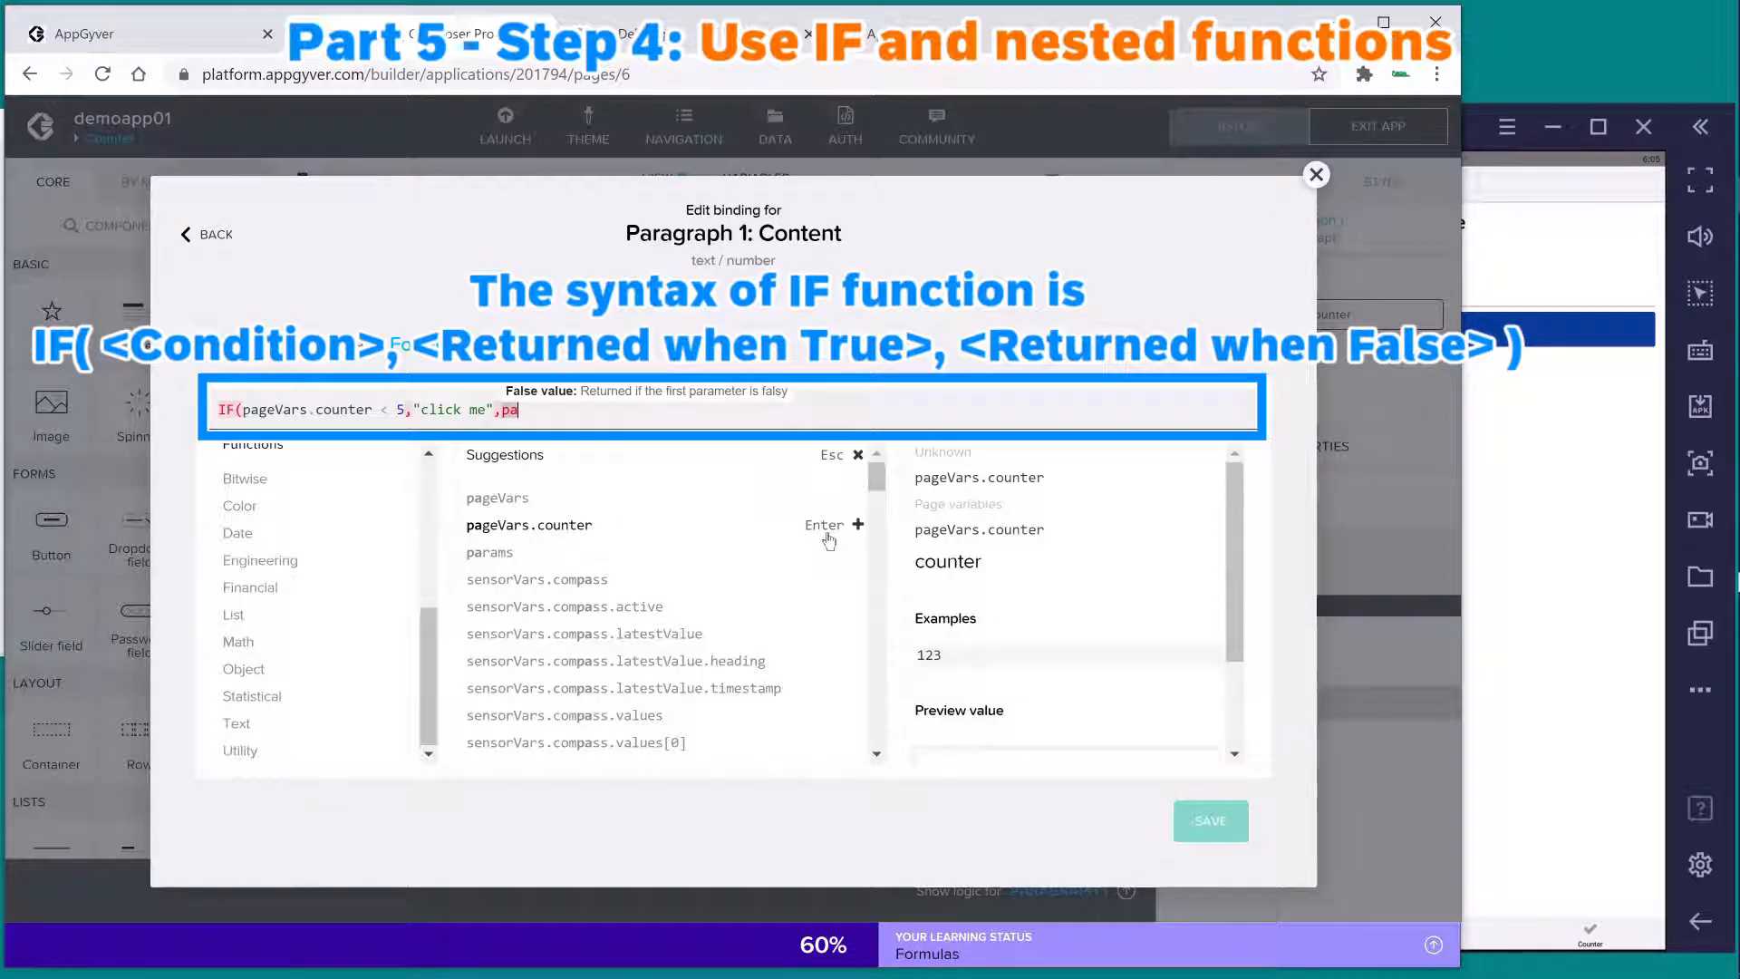
left_click(828, 540)
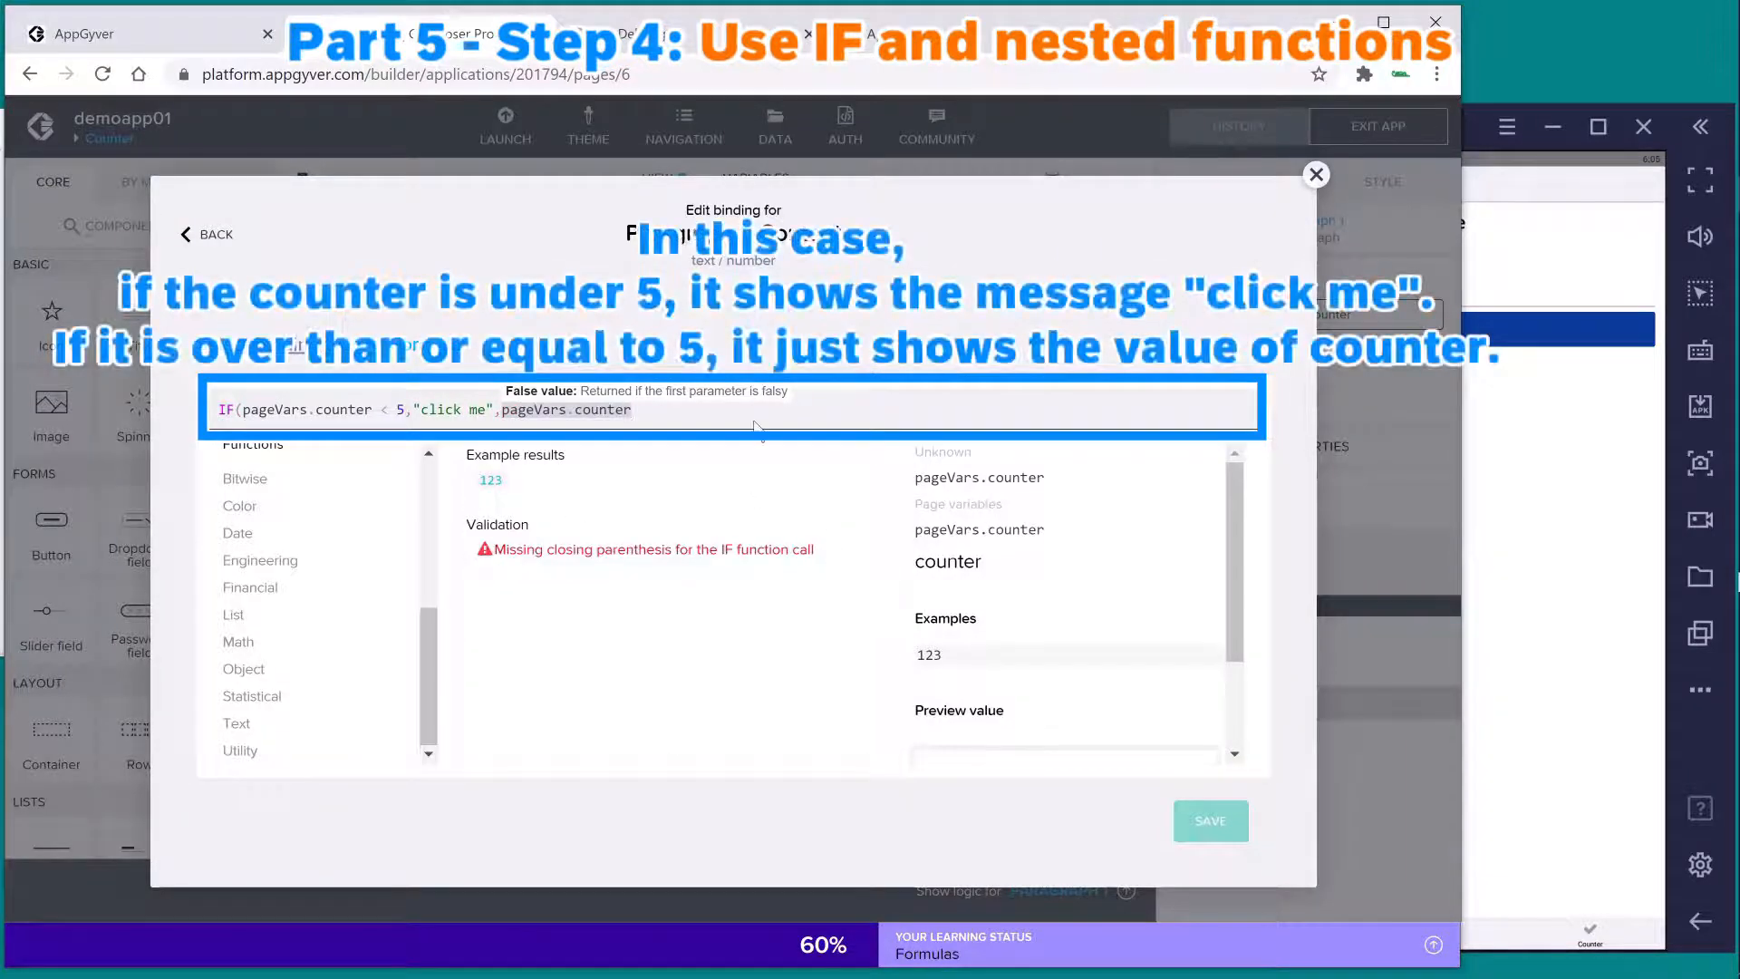
type(")")
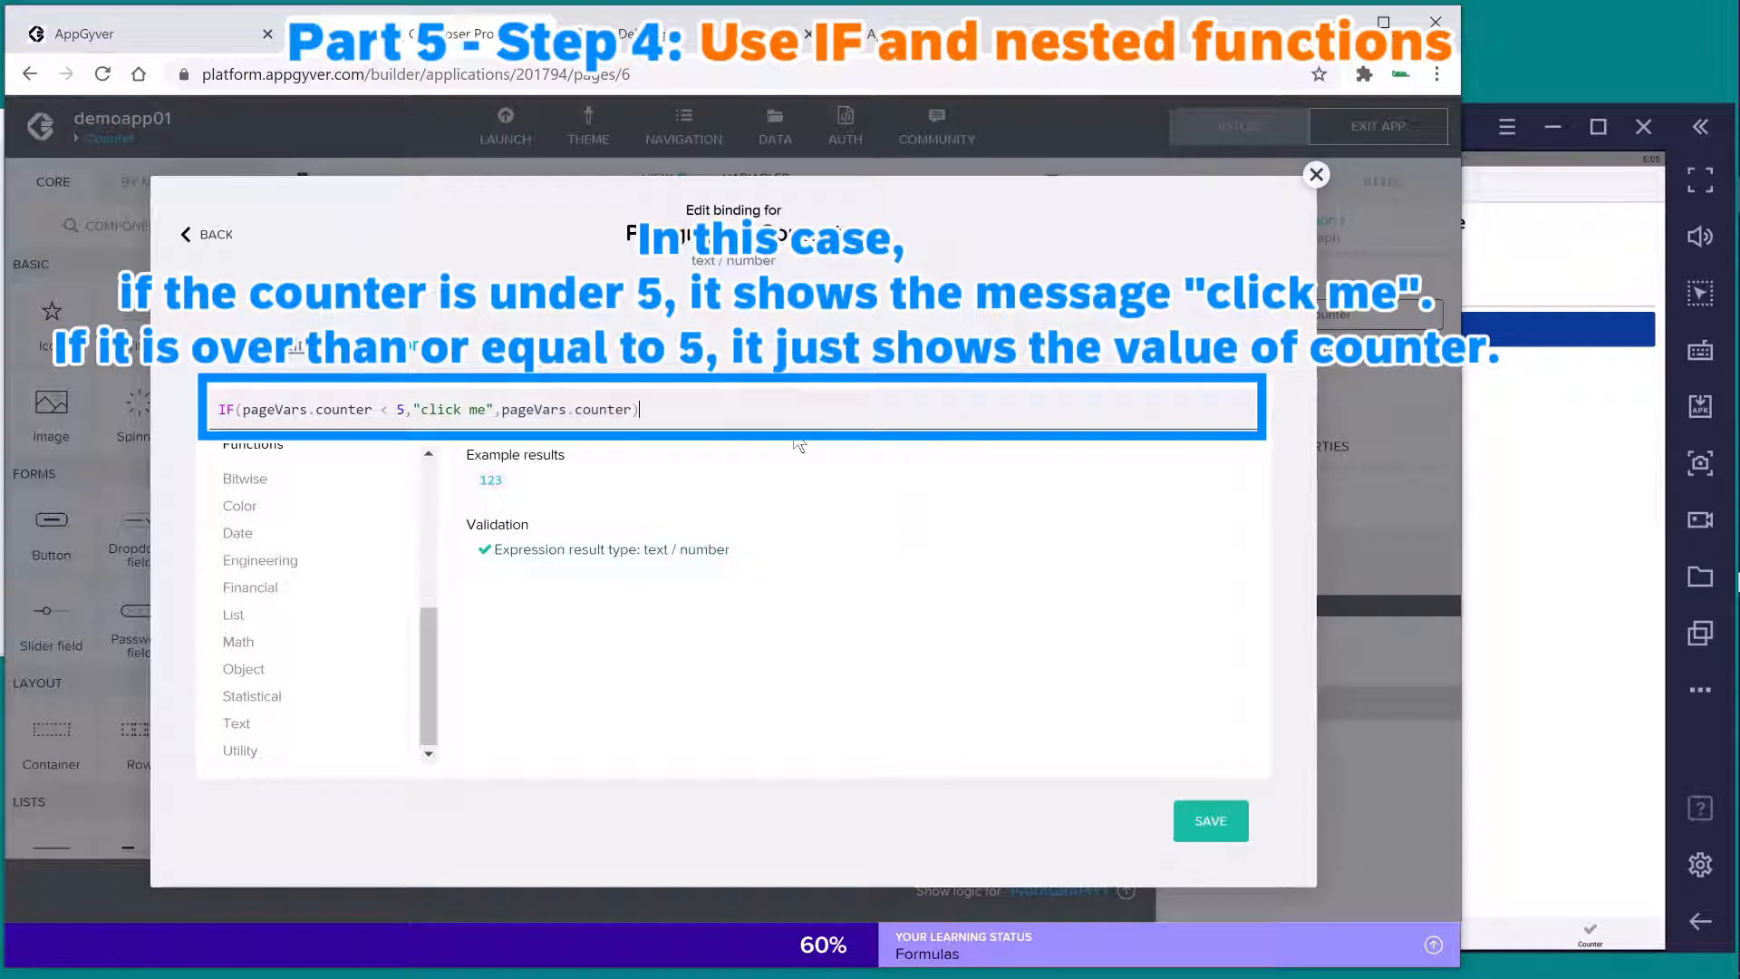
- Wrap the "click me" text inside the IF formula in a nested UPPERCASE function
key("Left")
key("Left")
key("Left")
key("Left")
key("Left")
key("Left")
key("Left")
key("Left")
key("Left")
key("Left")
key("Left")
key("Left")
key("Left")
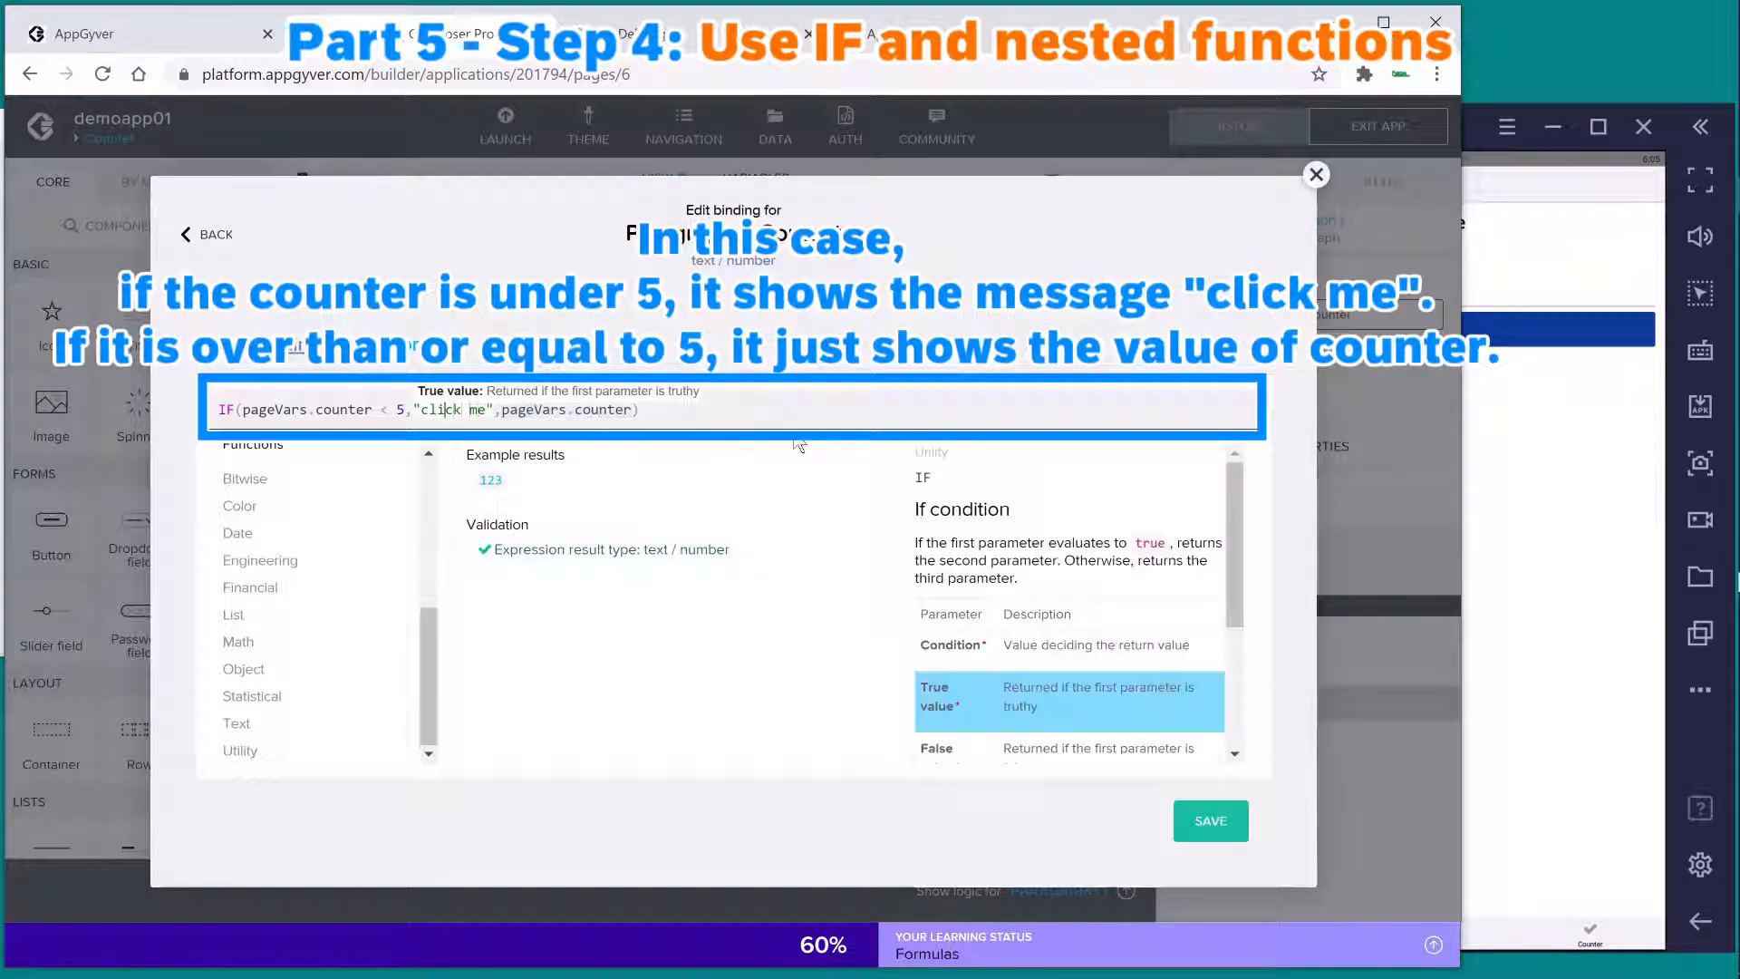
type("PPER")
key("Return")
type("(")
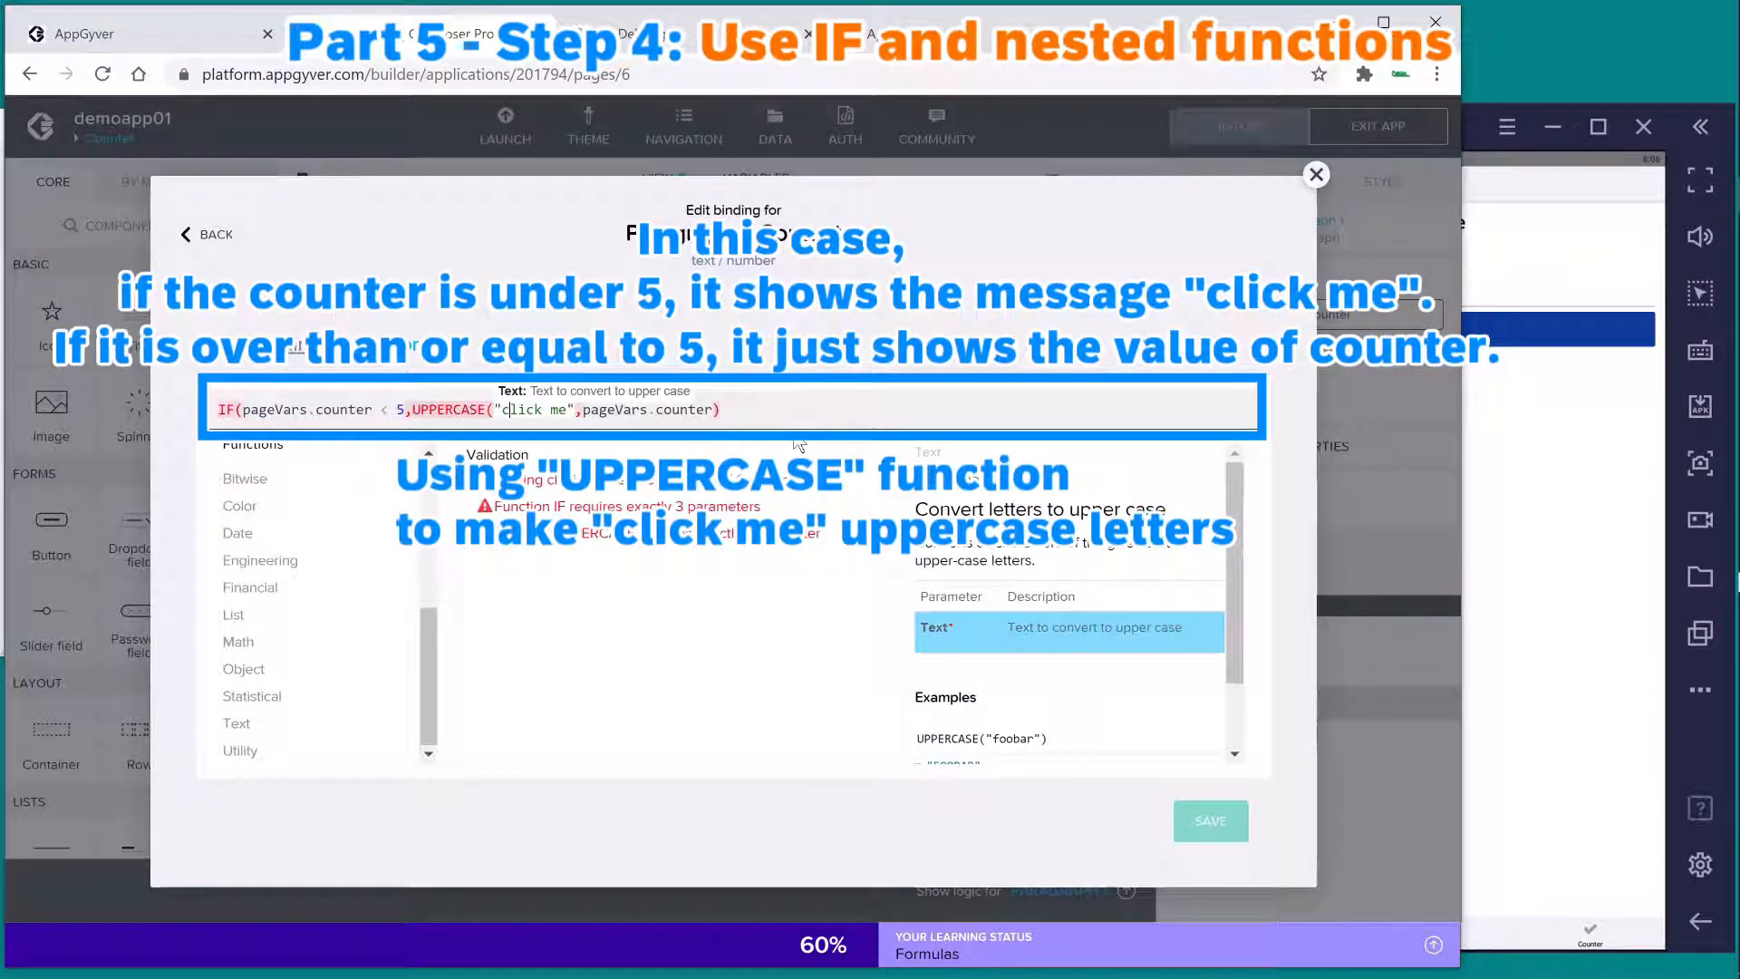
type("\"click me\")")
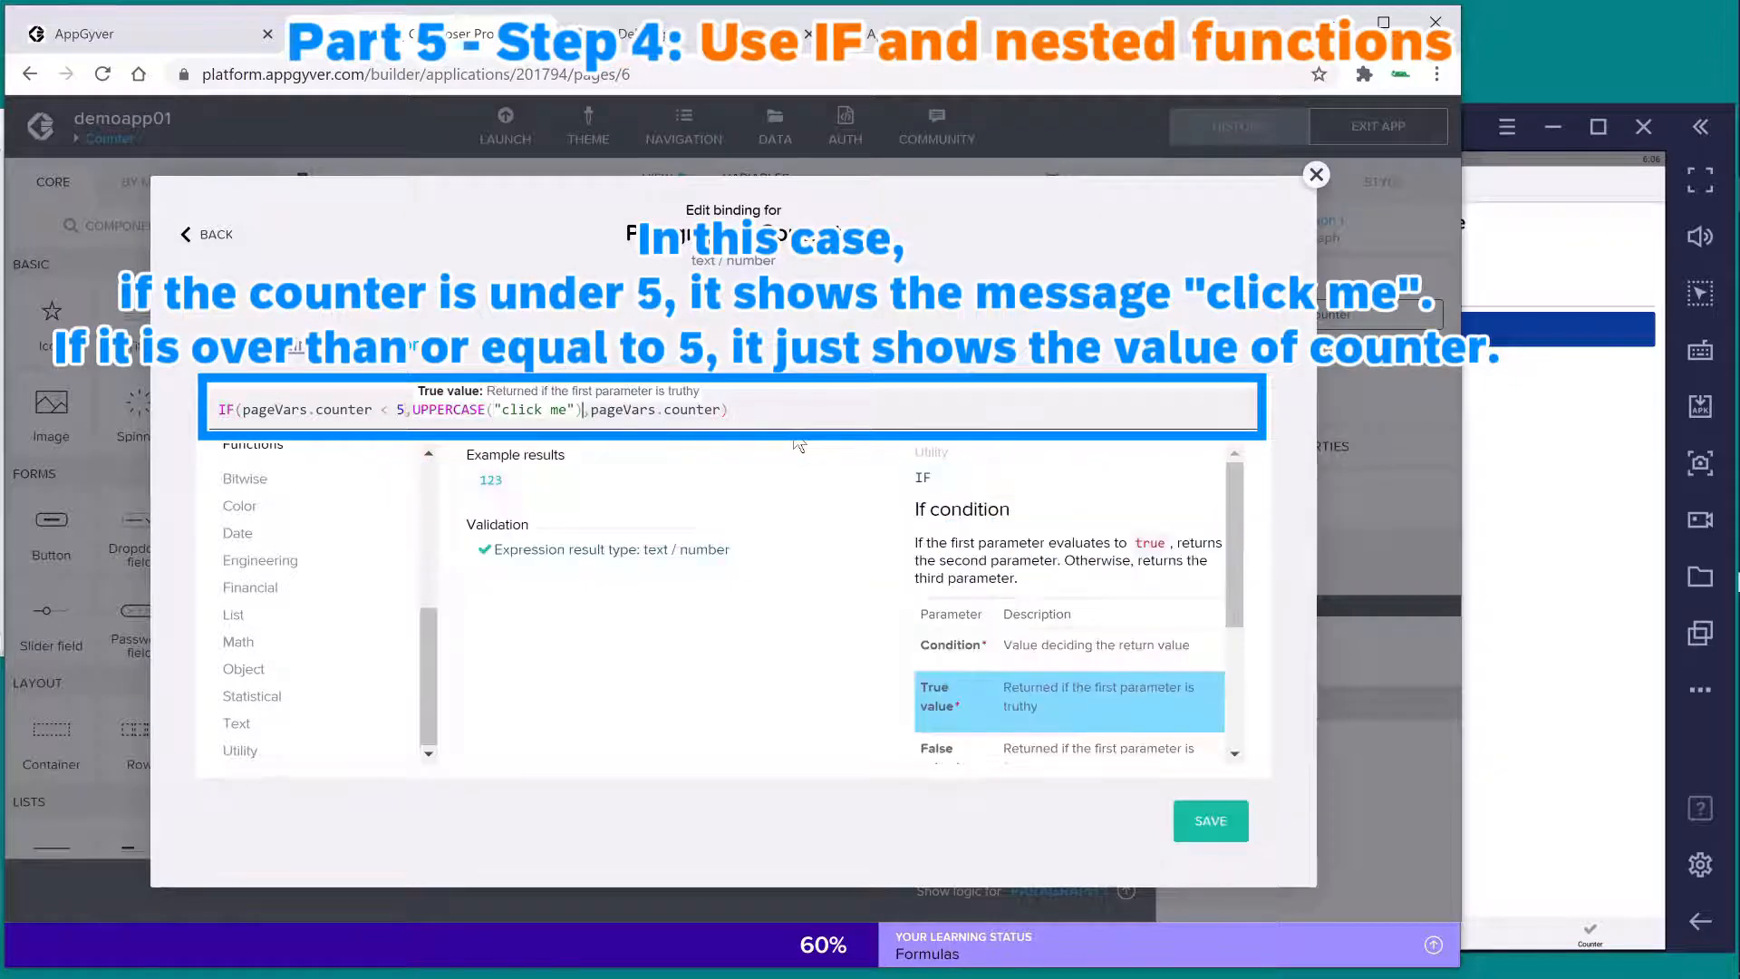
key("Left")
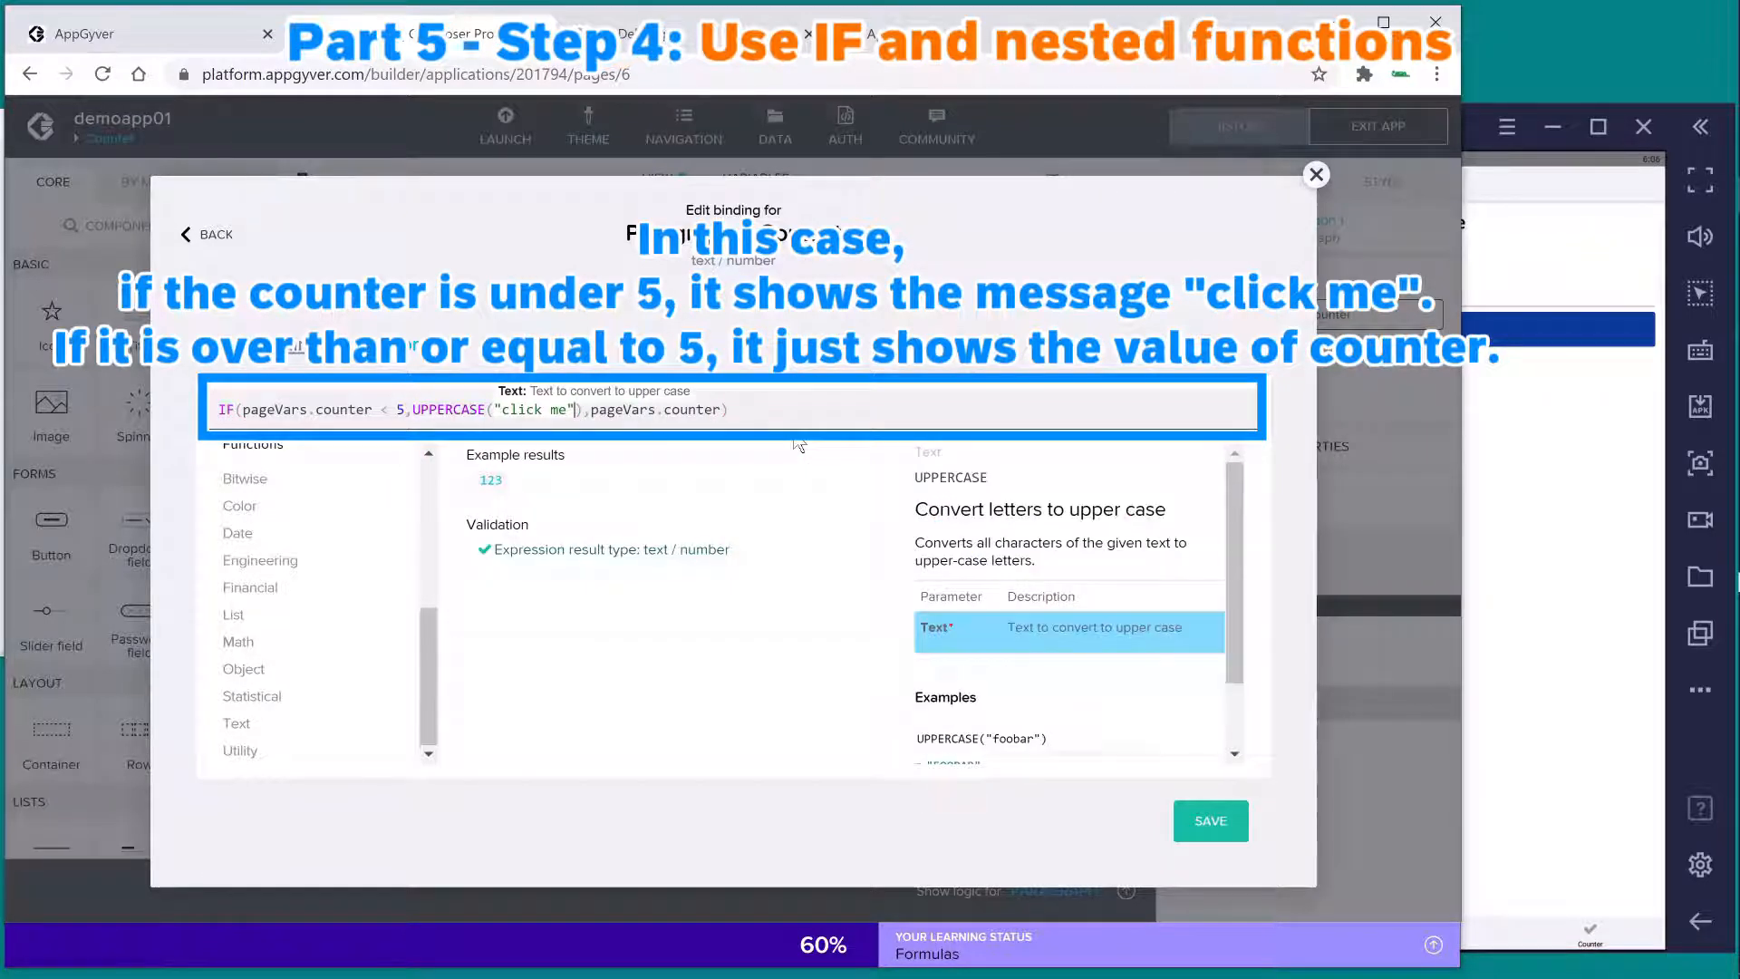
key("End")
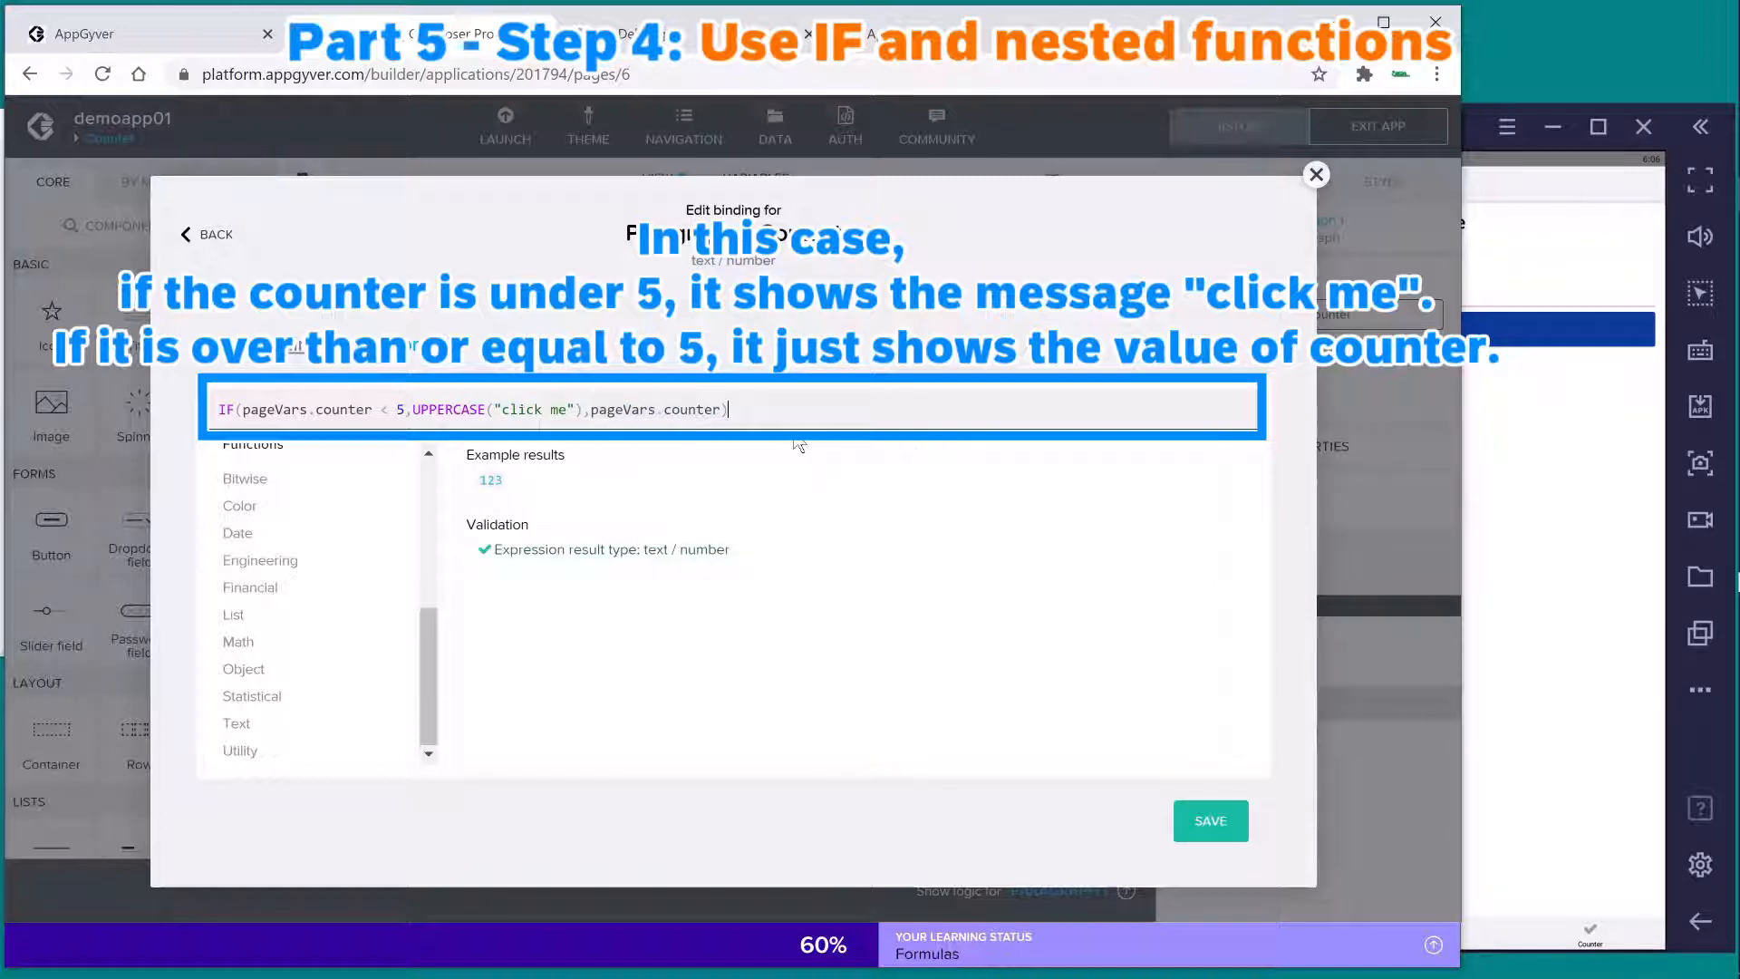
- Save the formula and the paragraph's content binding, and save the application
left_click(1192, 820)
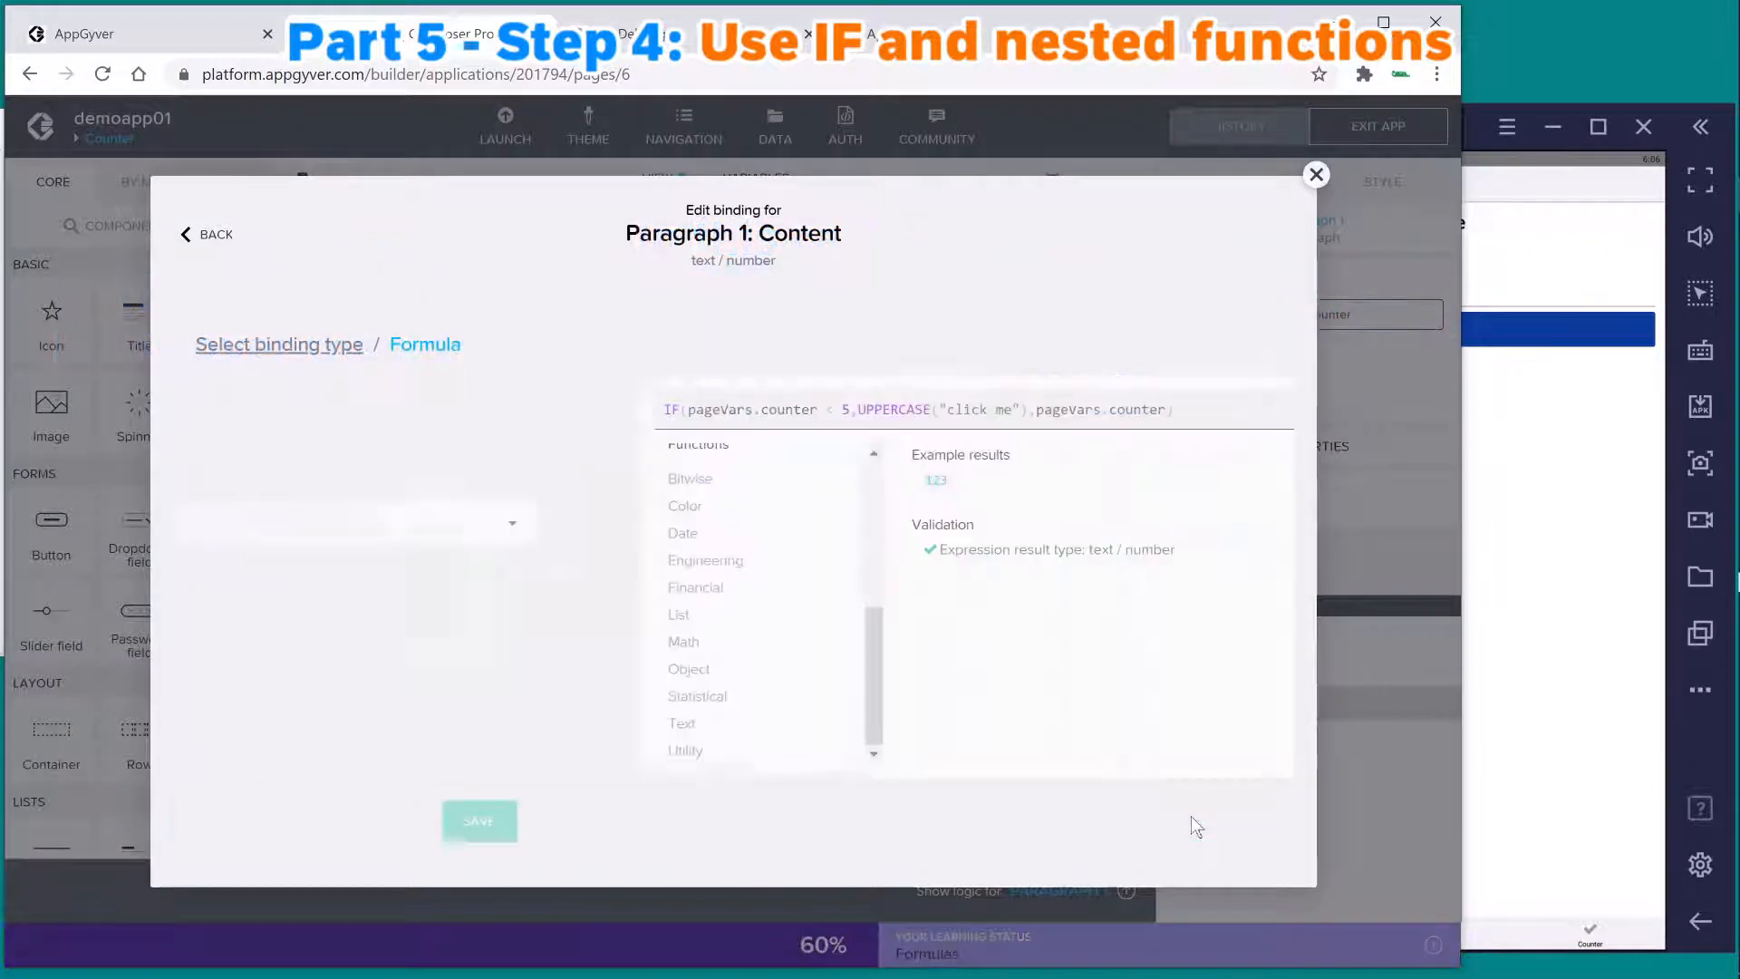
left_click(1192, 820)
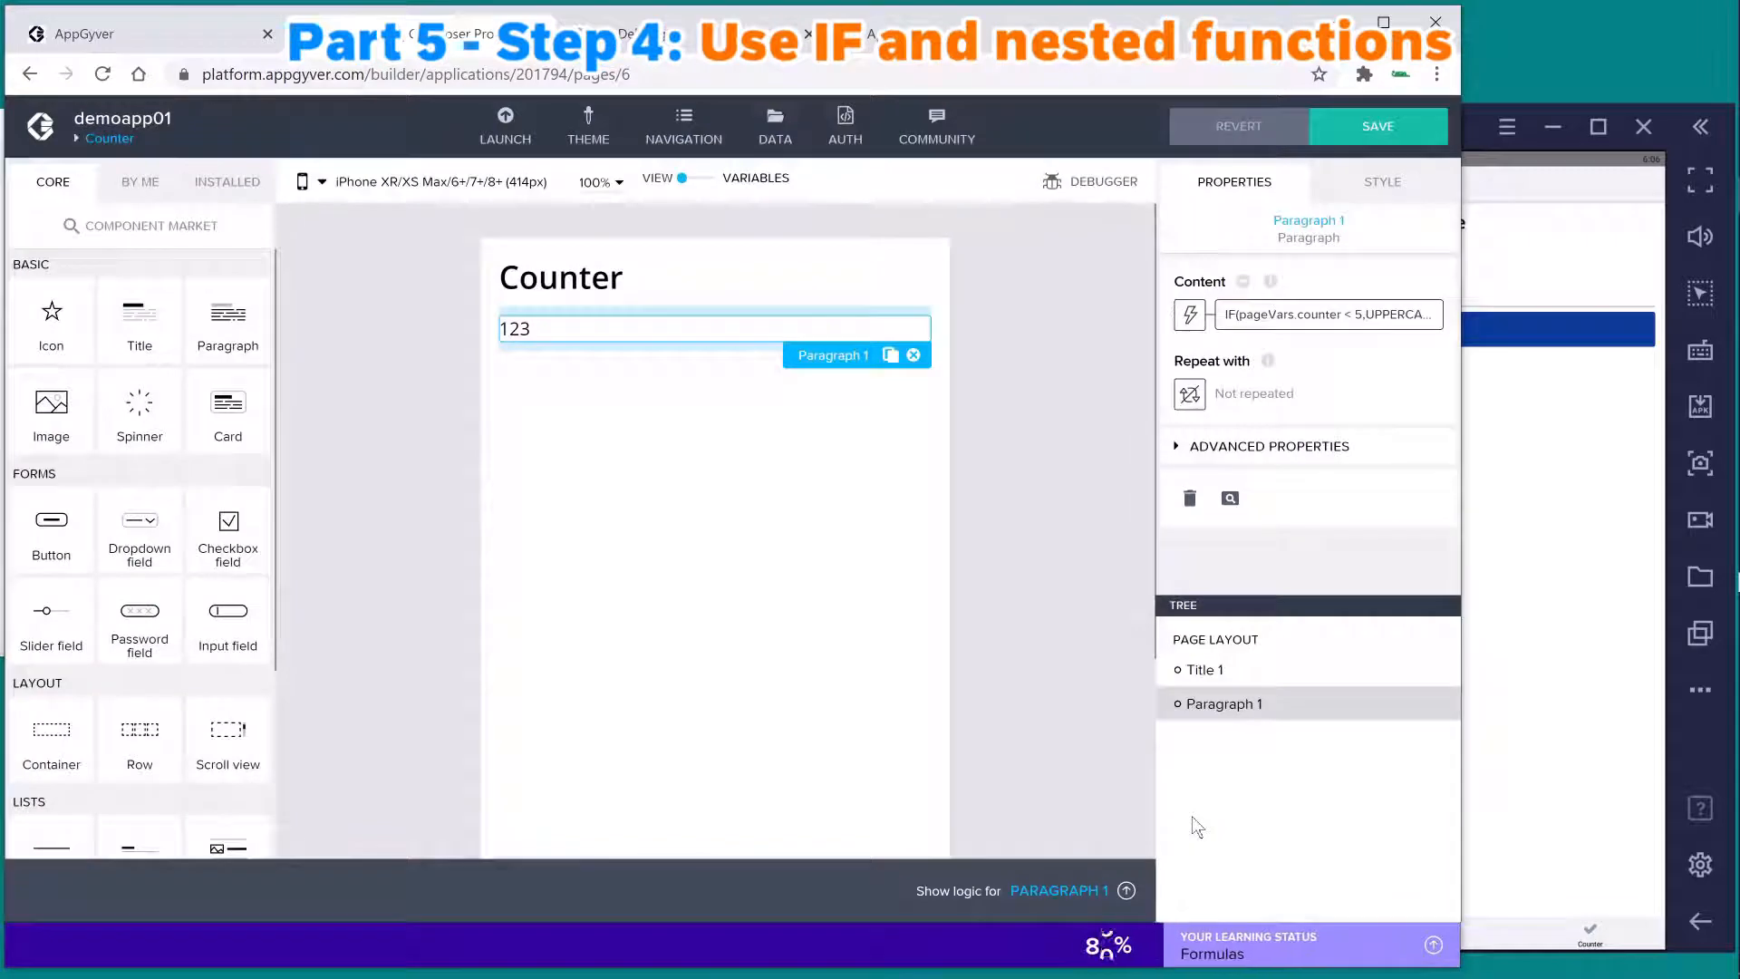
left_click(1394, 132)
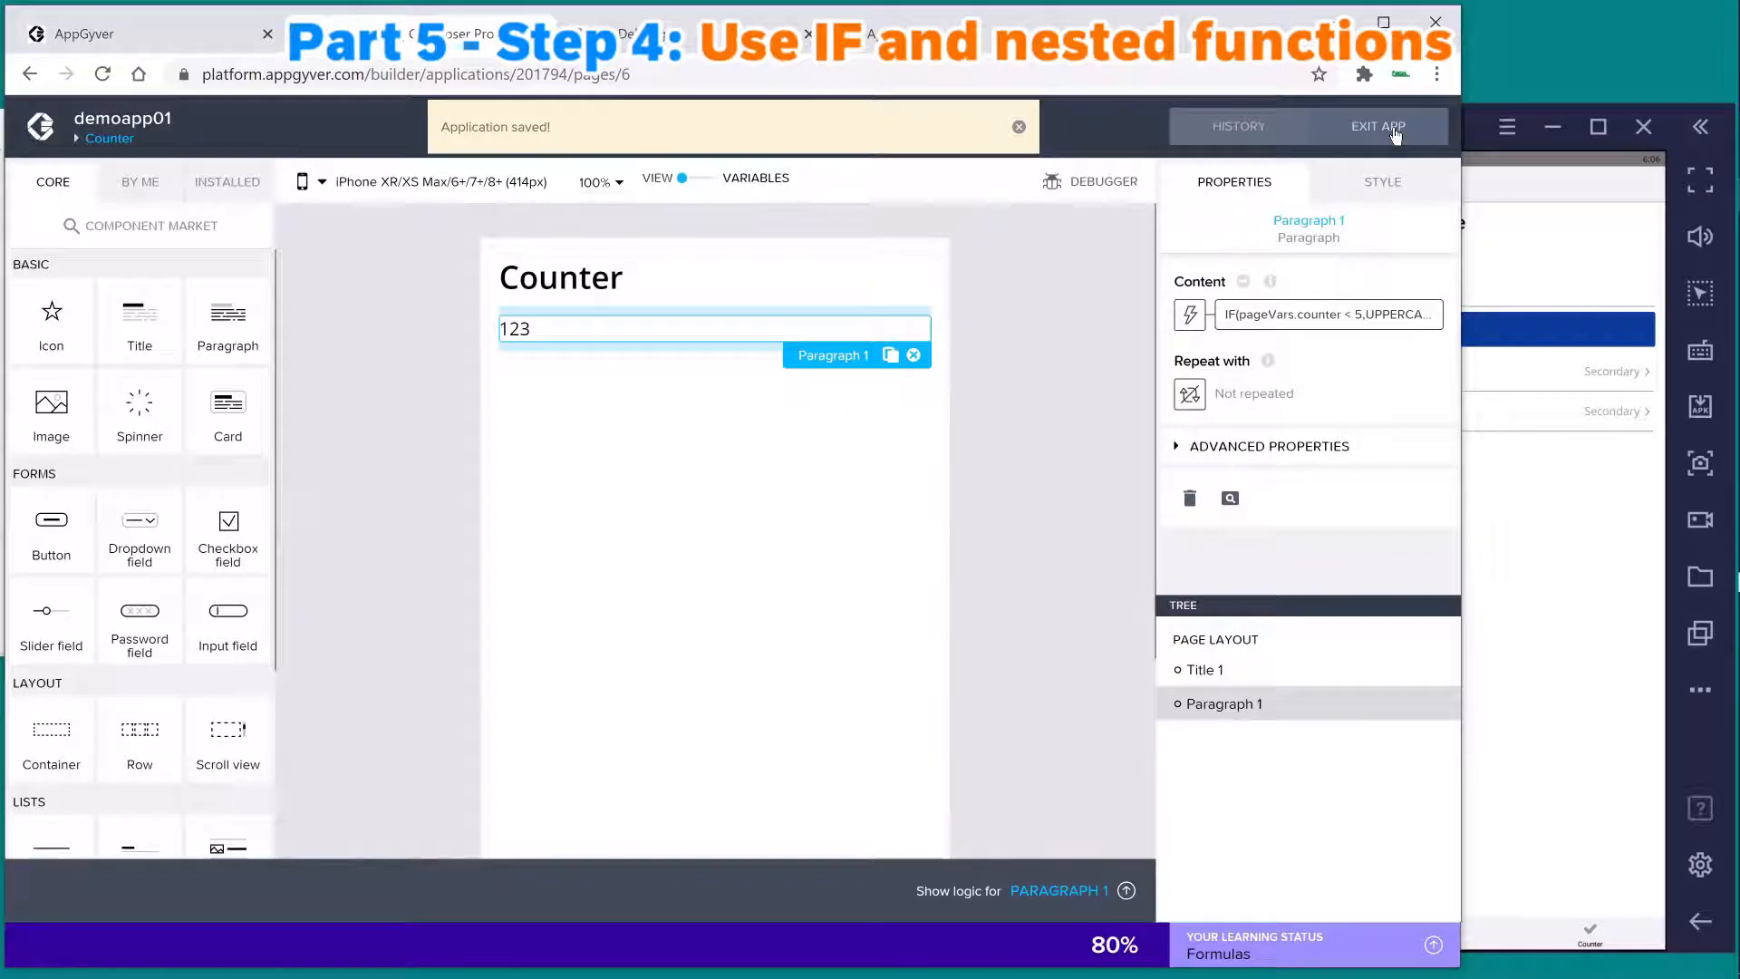
- Test the Counter page in the Android emulator and in the browser preview by repeatedly tapping the CLICK ME text
left_click(1541, 699)
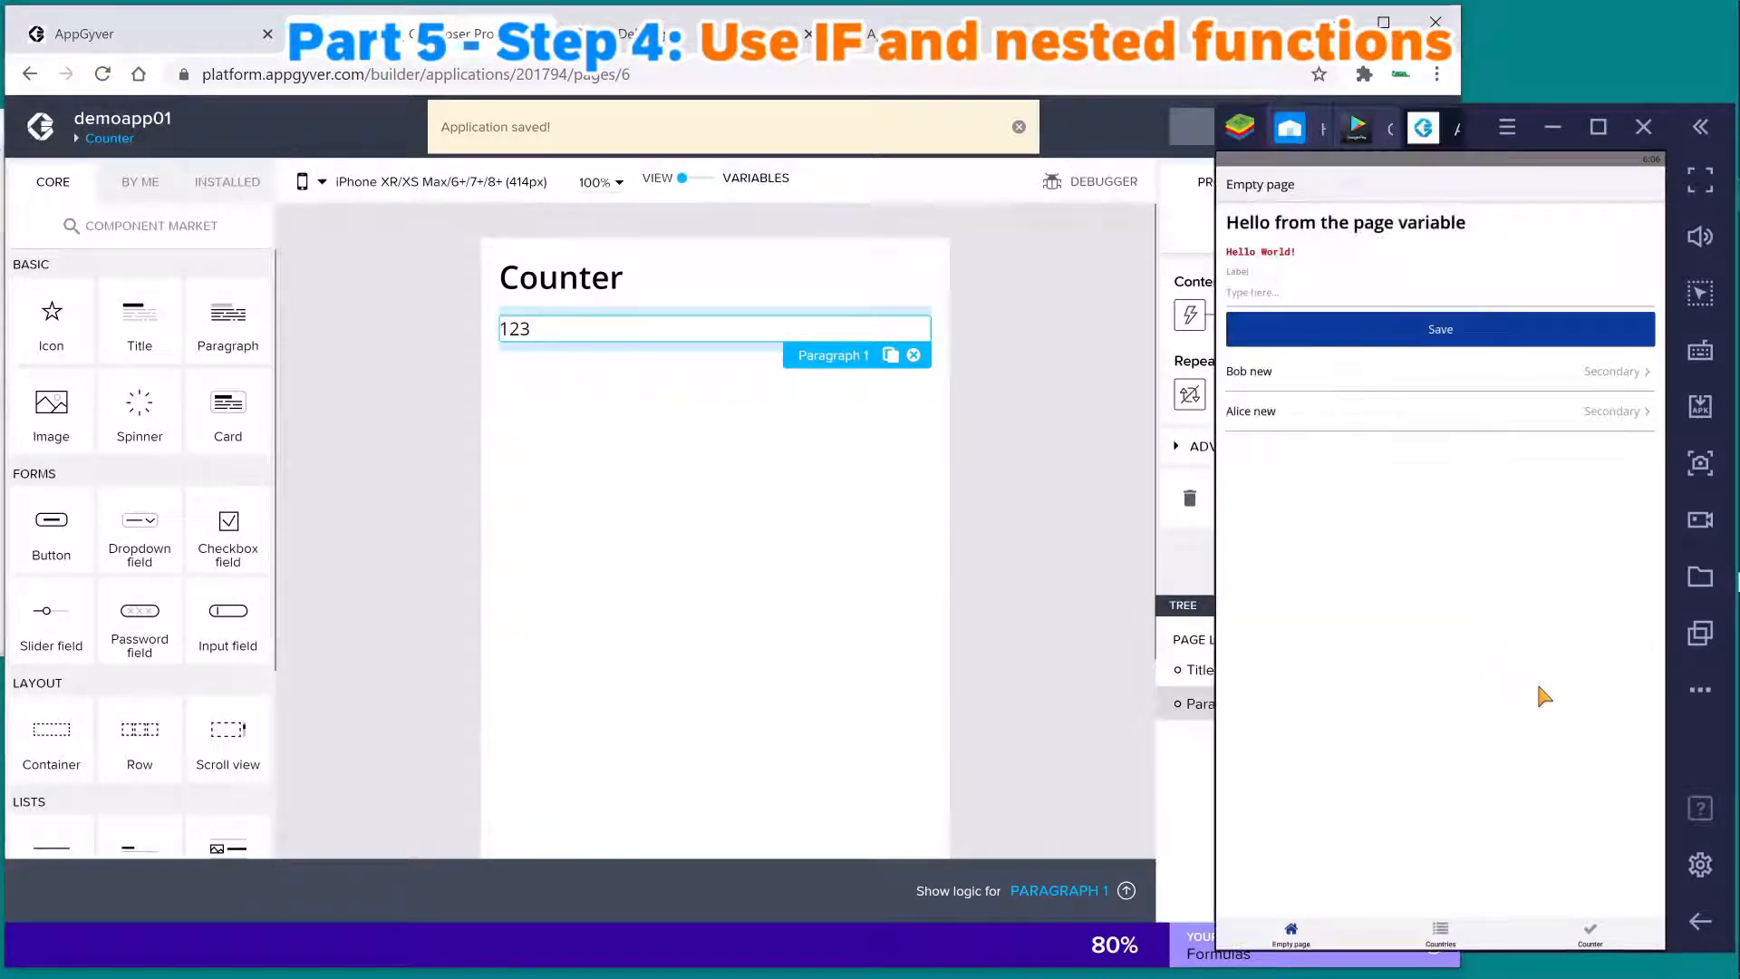
left_click(1590, 938)
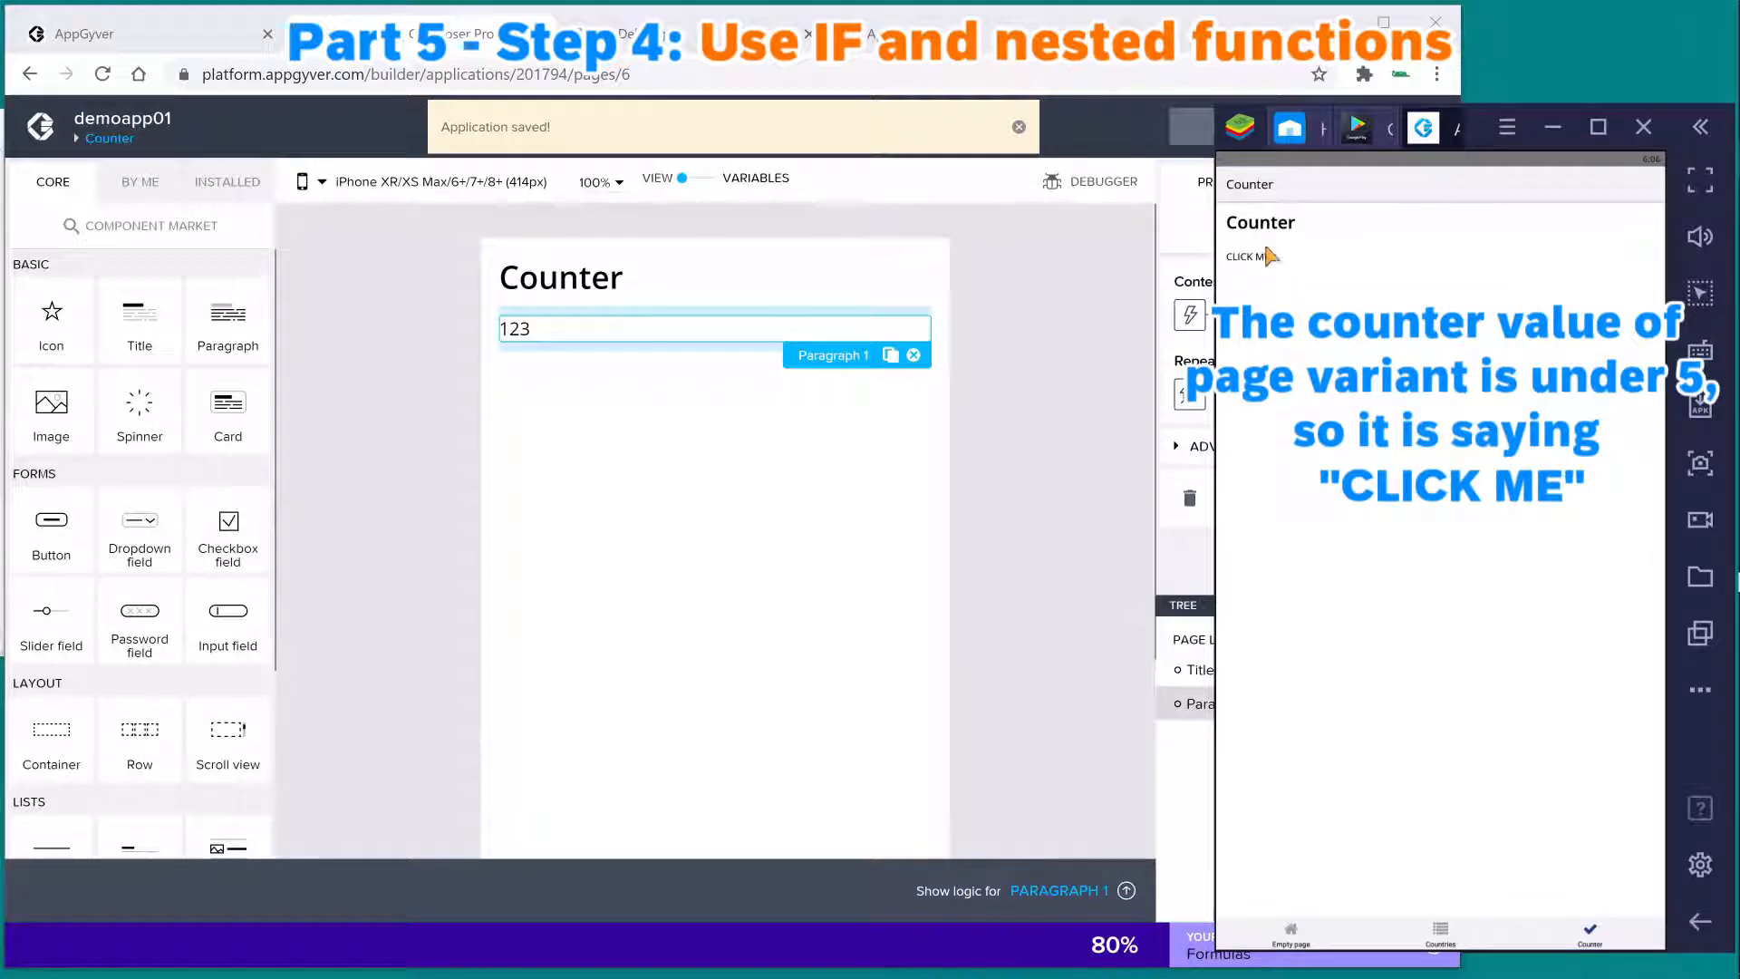
left_click(1259, 260)
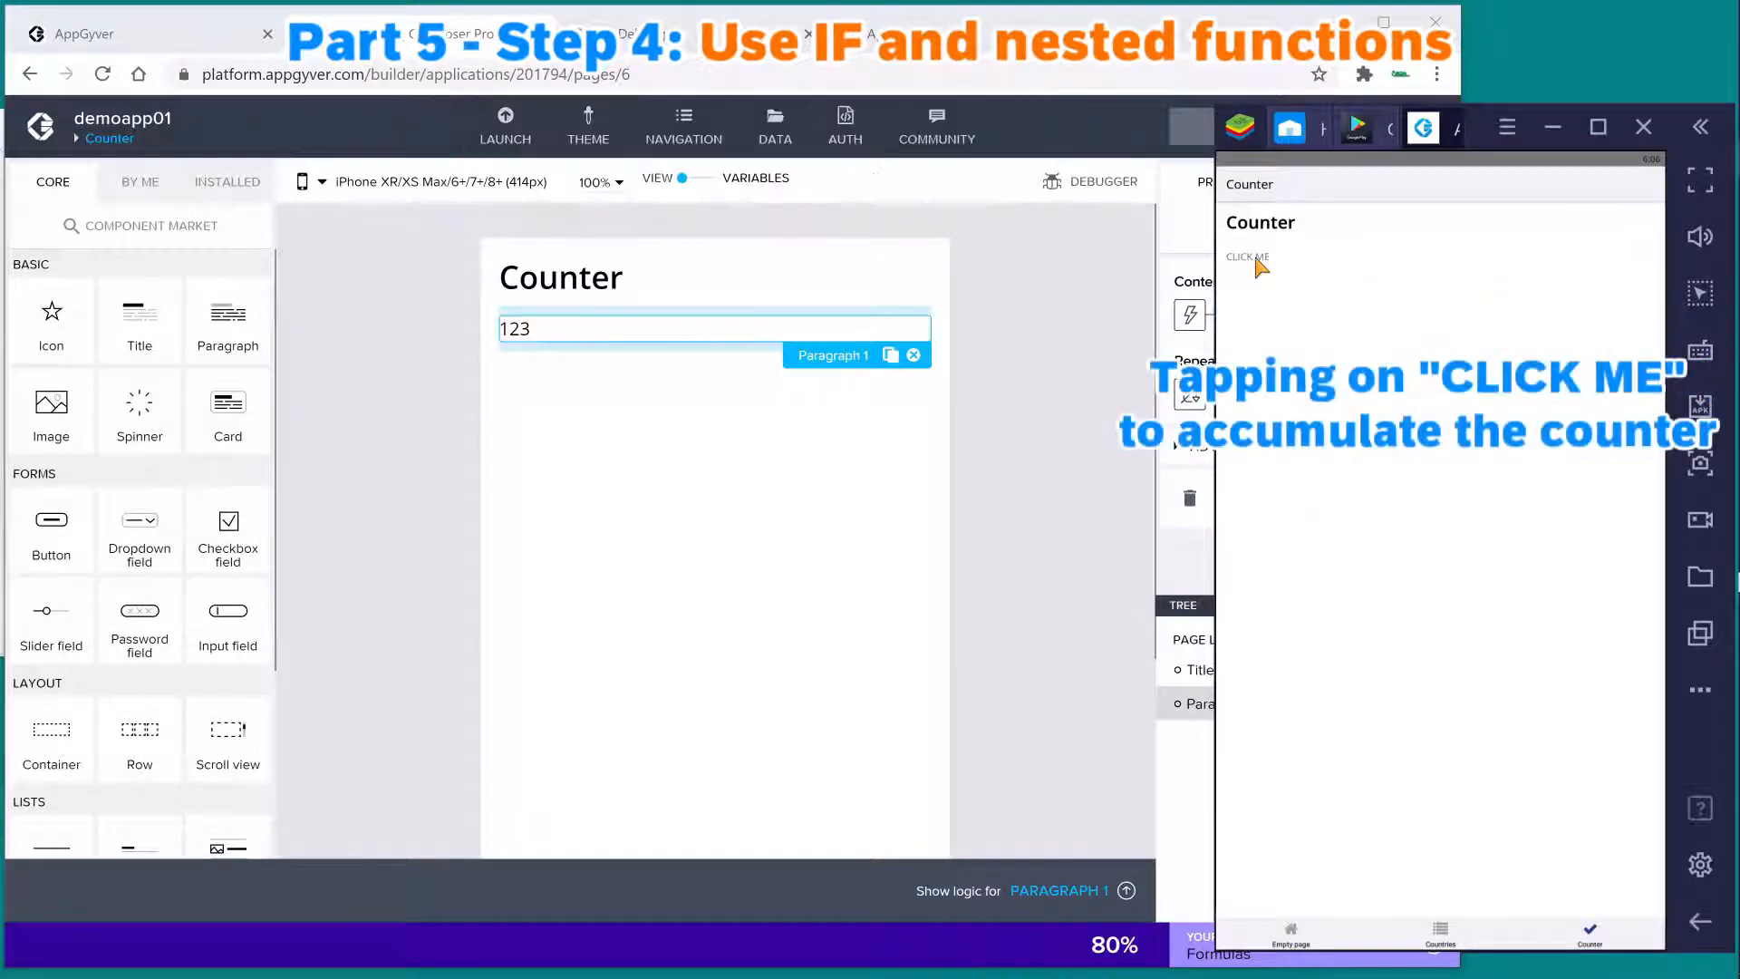
left_click(1258, 263)
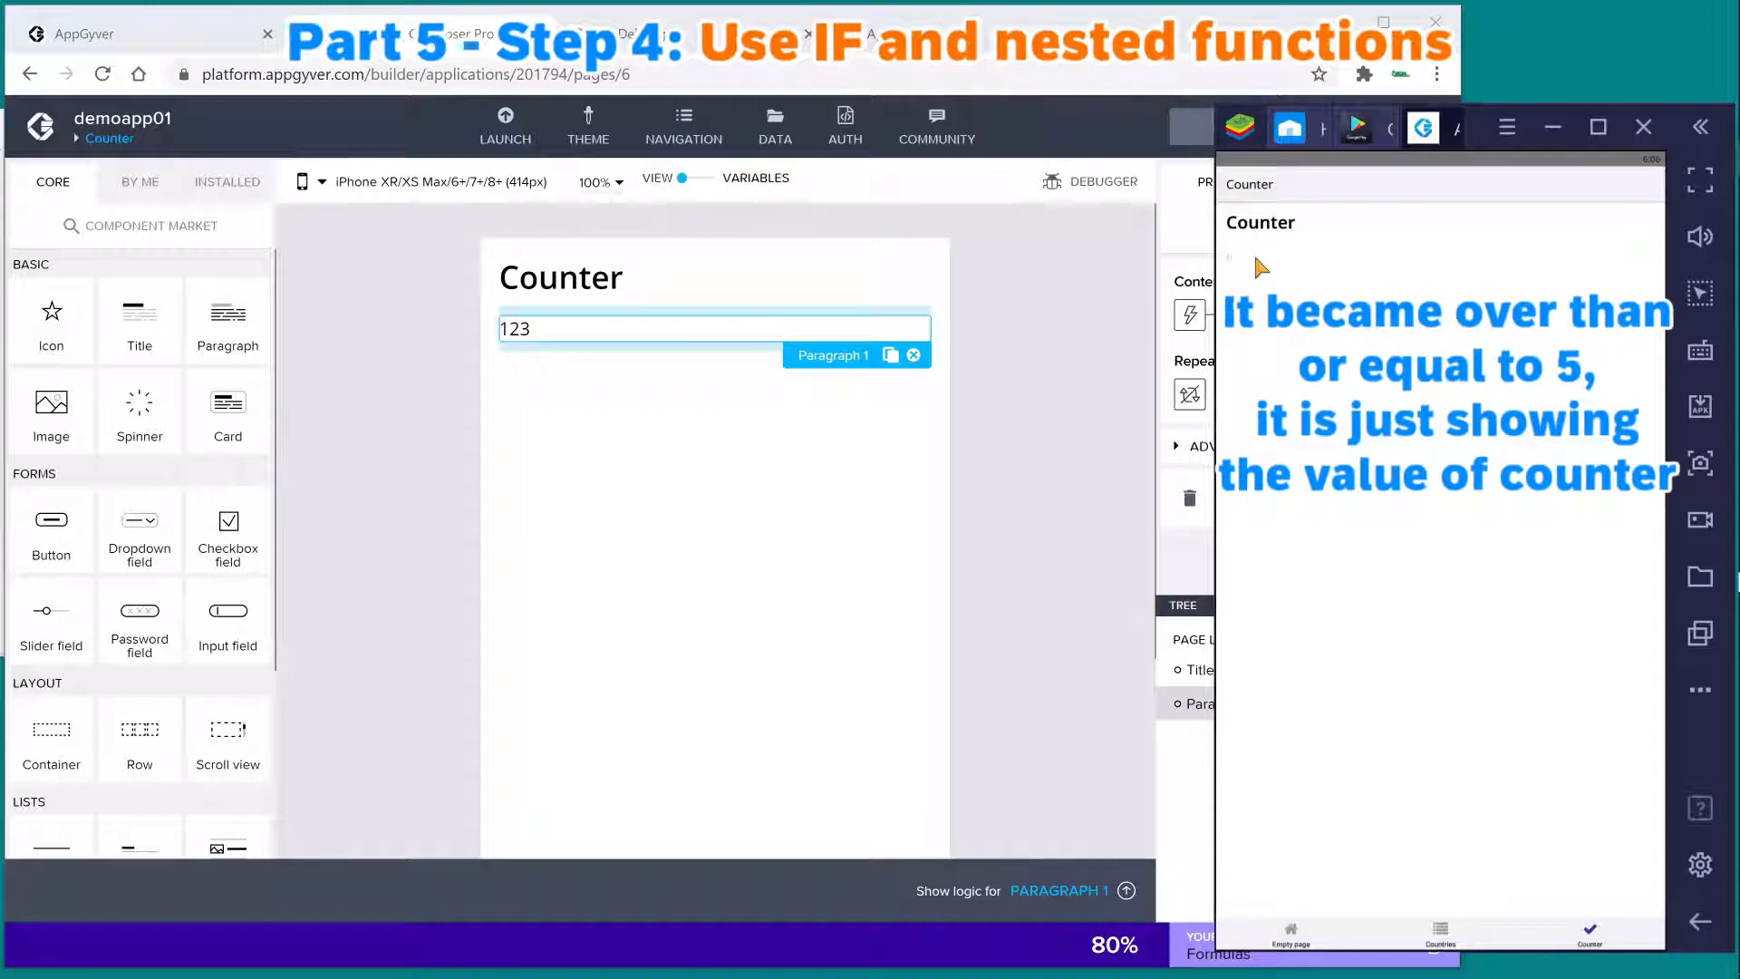
double_click(1259, 264)
left_click(1079, 408)
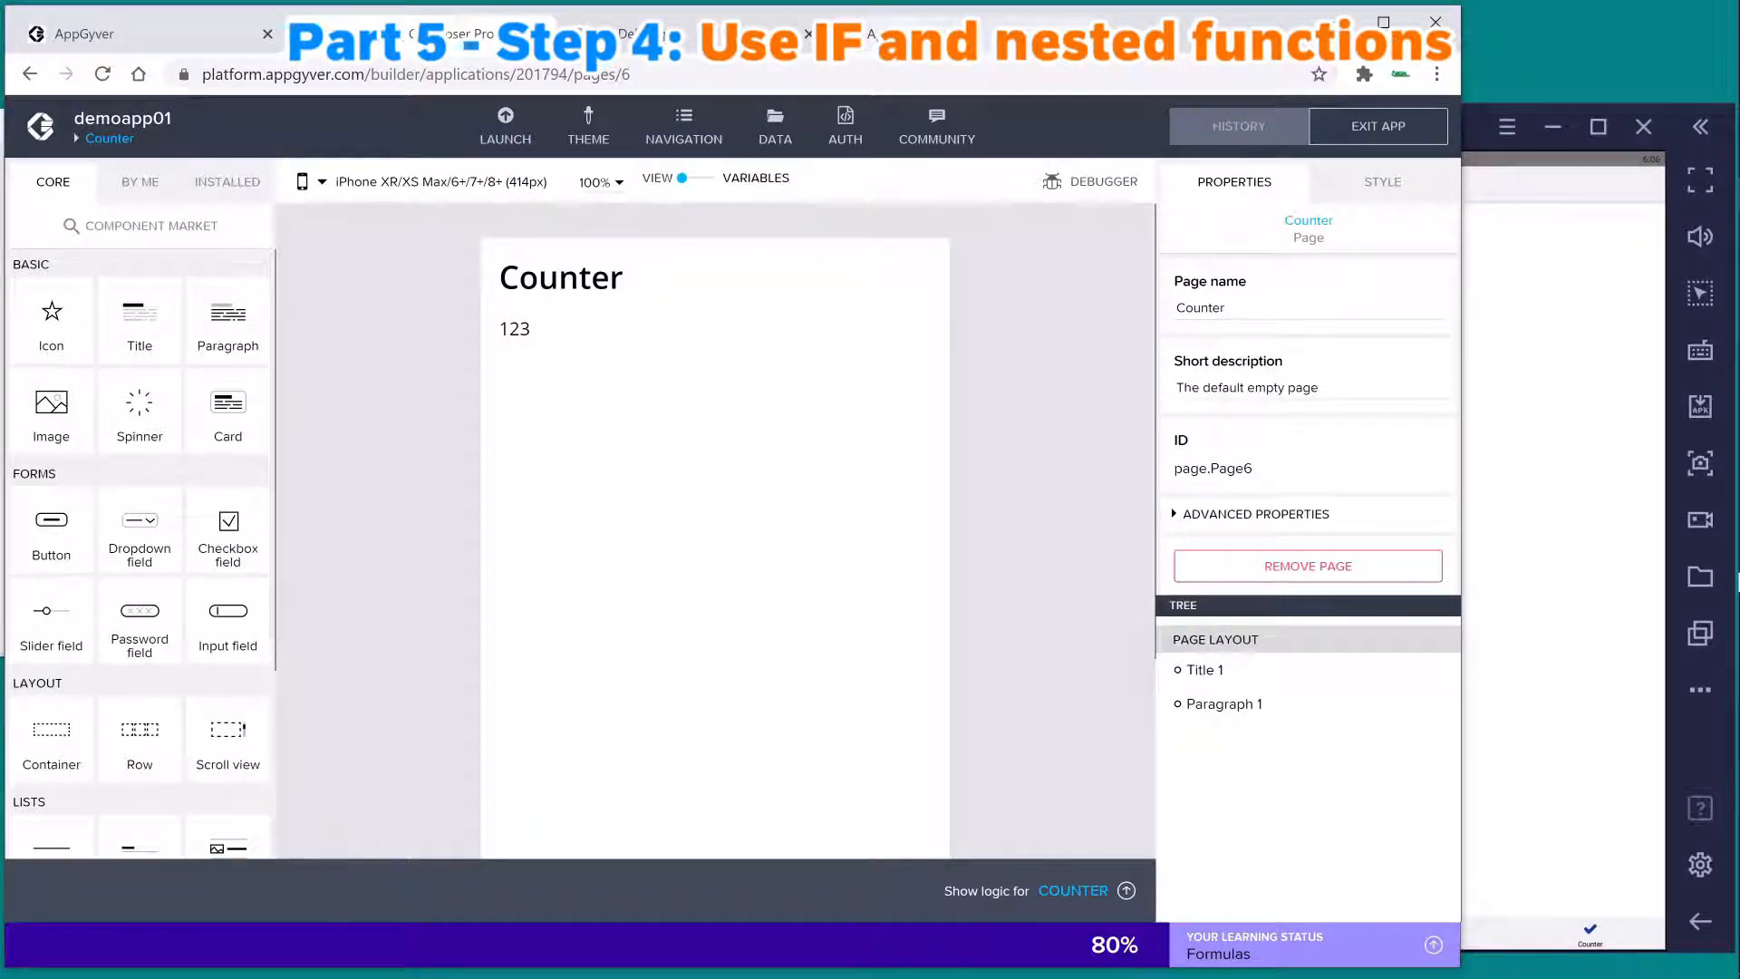
left_click(861, 33)
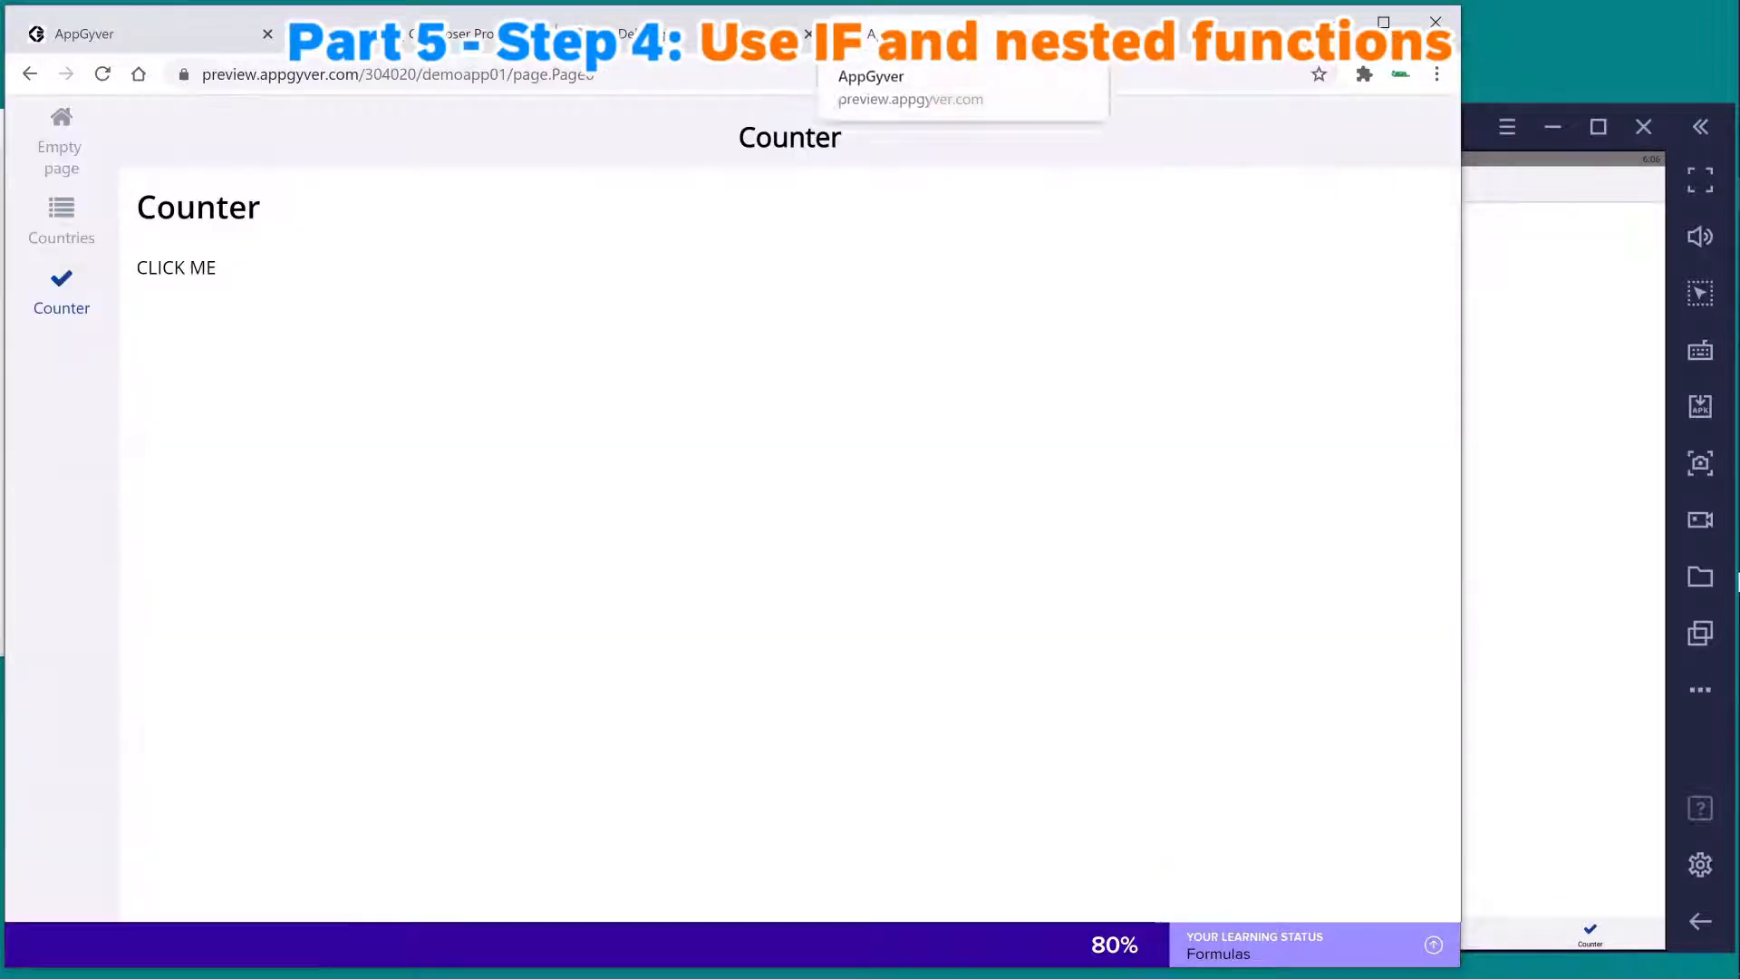
left_click(175, 285)
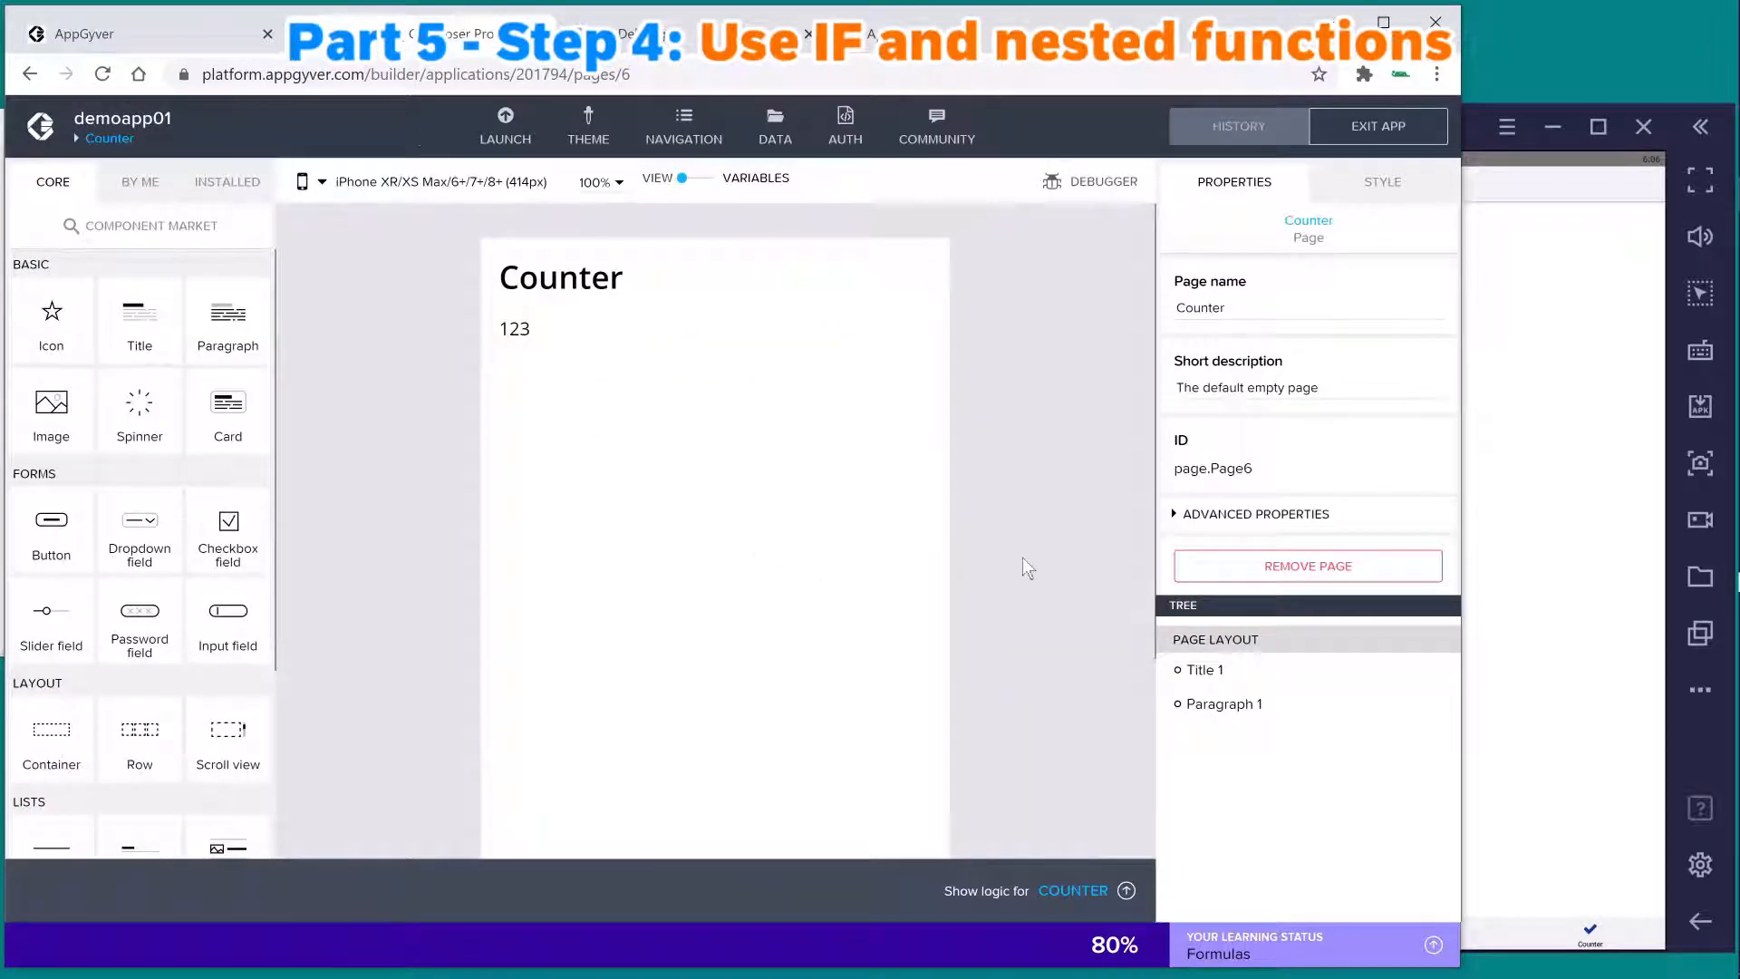
- Review the completion criteria of the Use sensor variables goal in the app builder's learning status
left_click(684, 956)
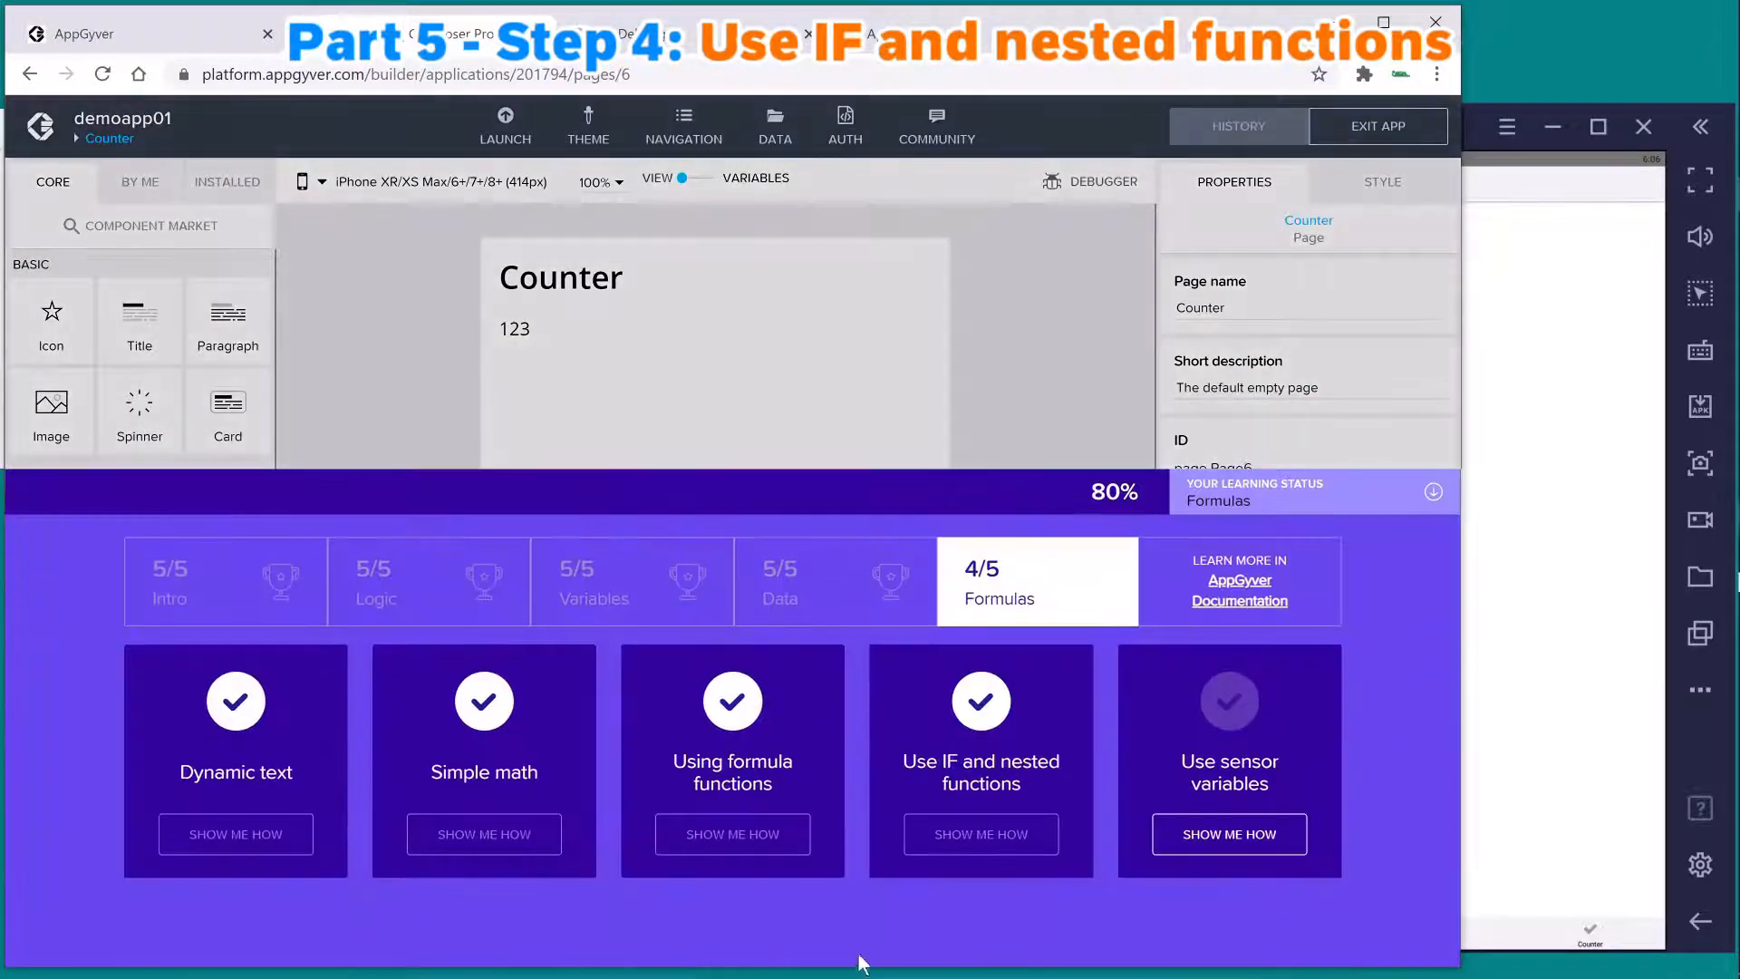
left_click(1210, 835)
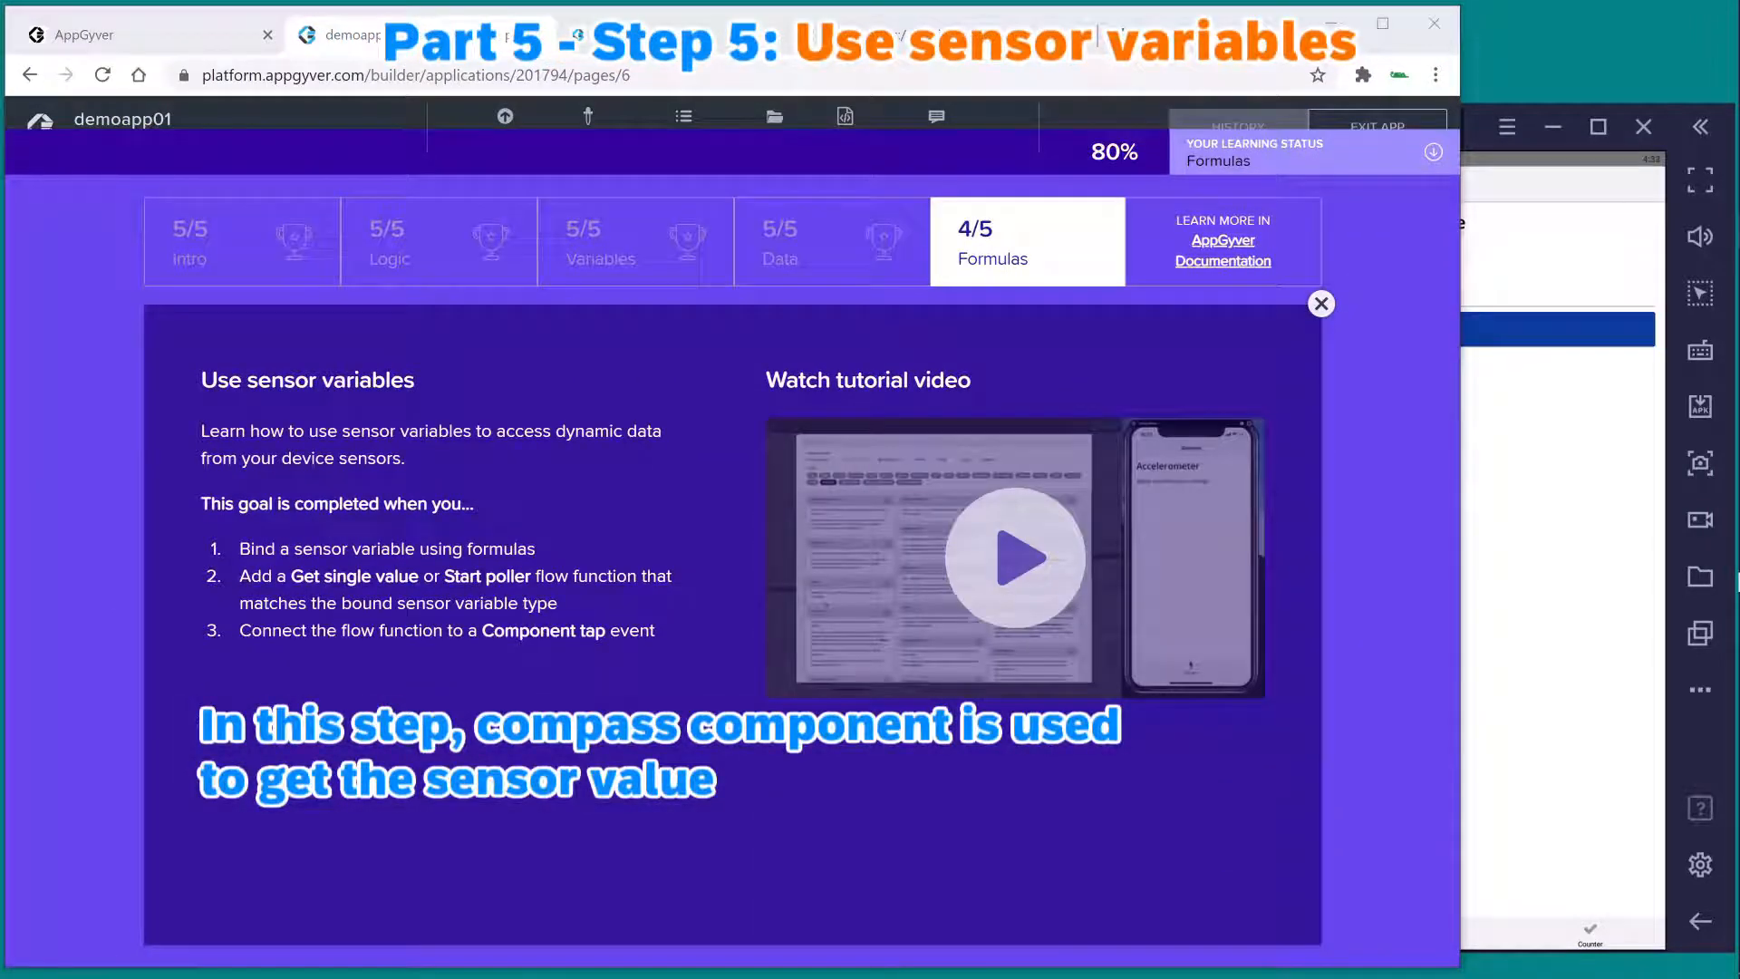
left_click(1321, 303)
left_click(1428, 493)
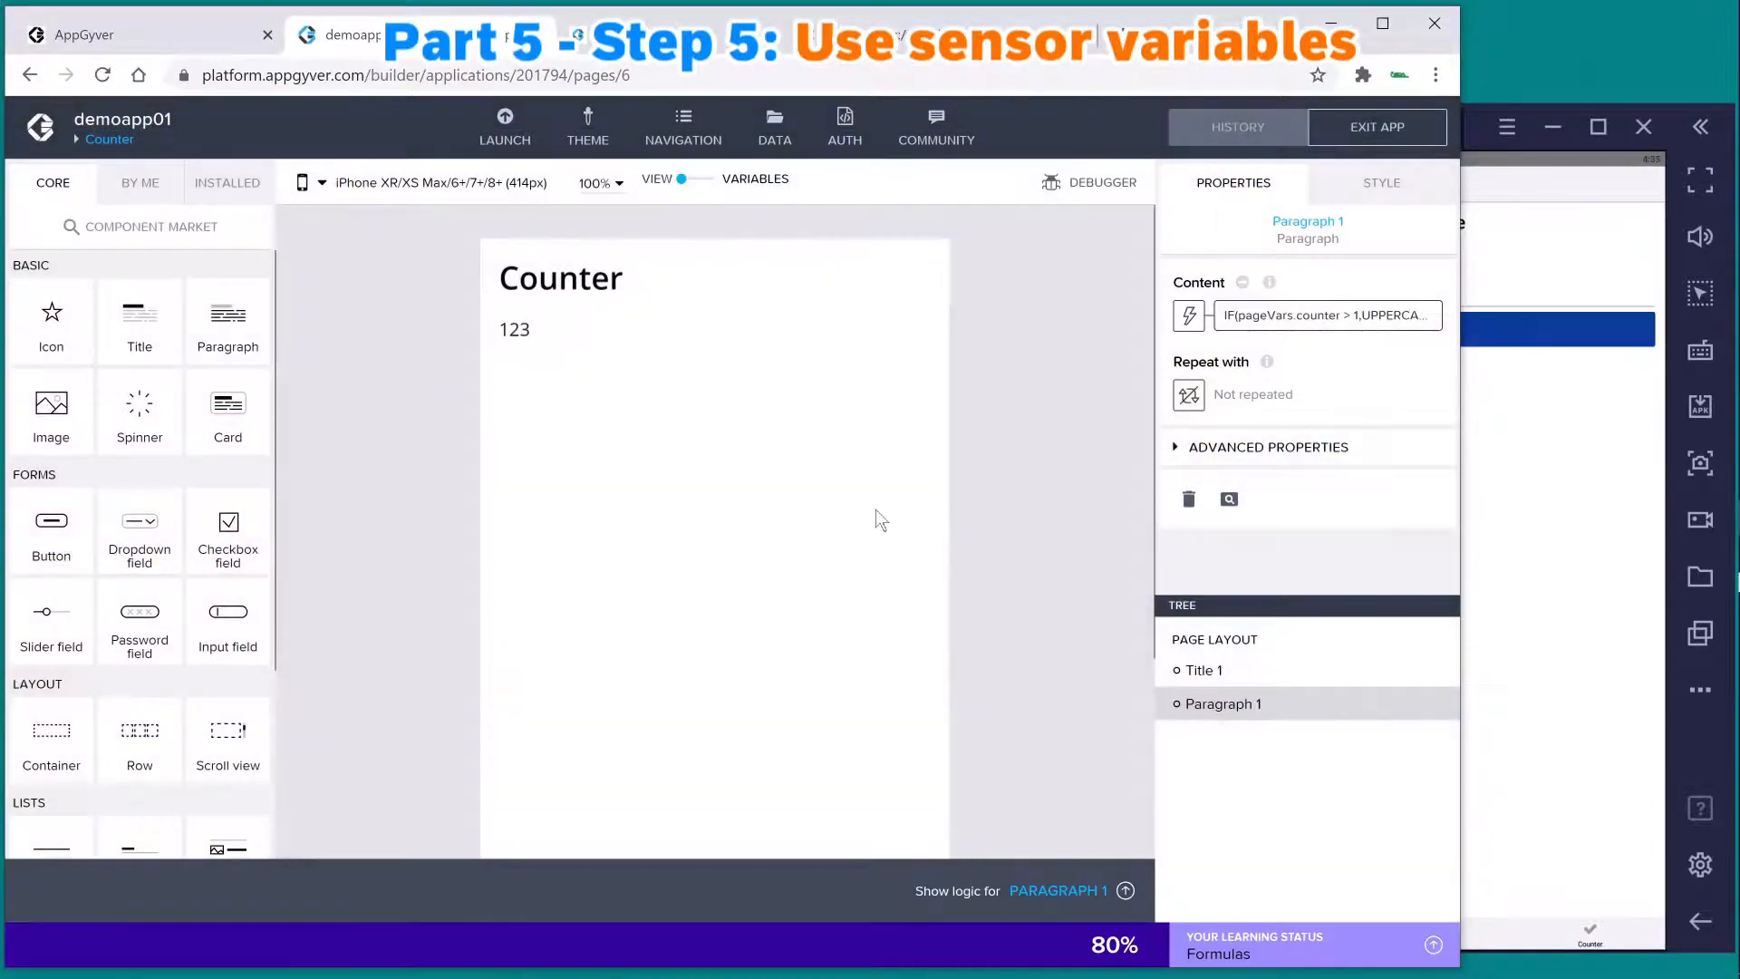
- Create a new page named Compass
left_click(108, 139)
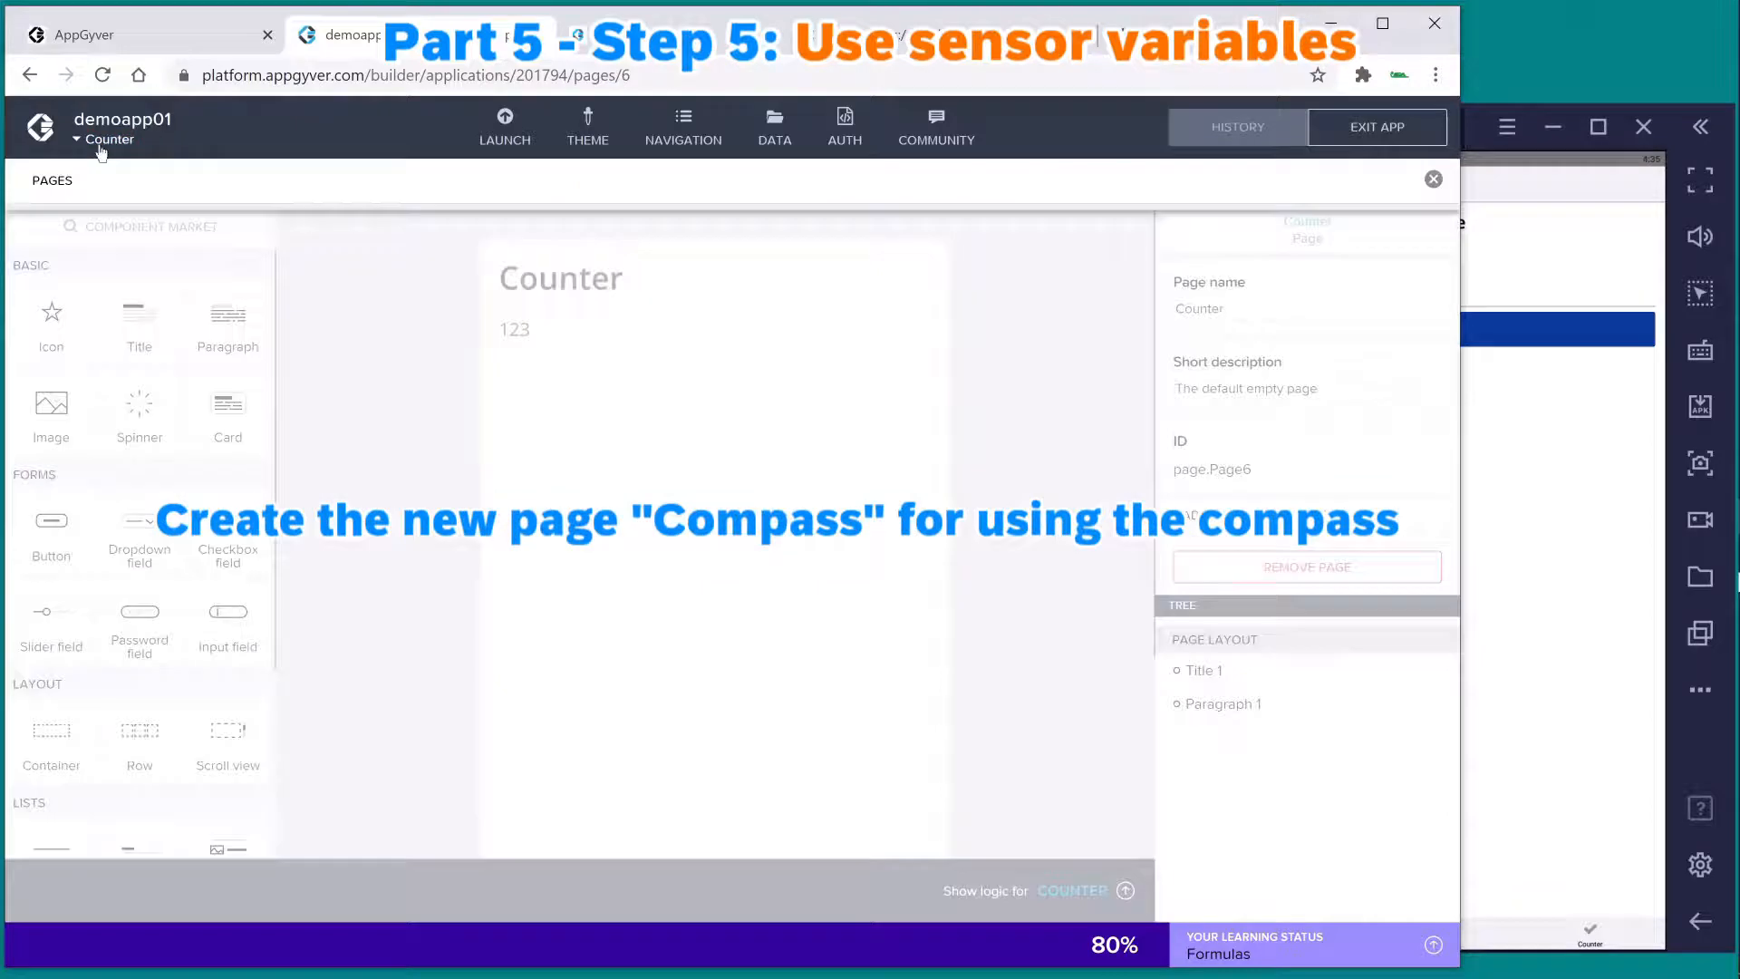
left_click(68, 246)
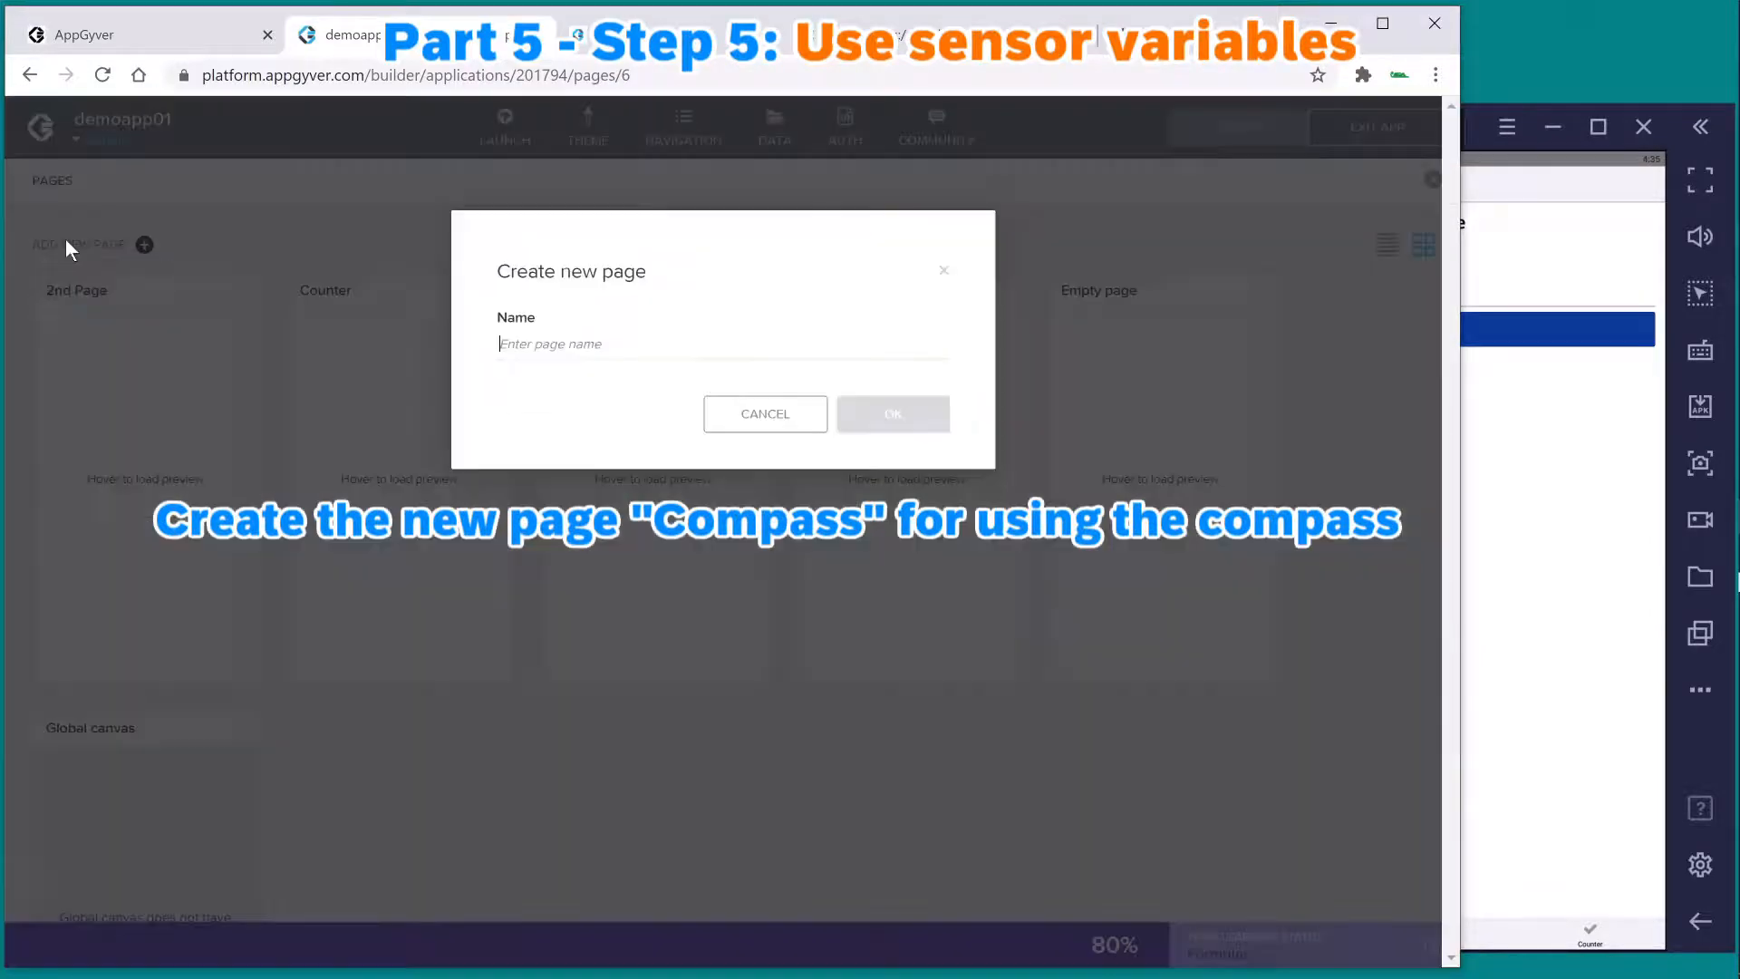
type("Compass")
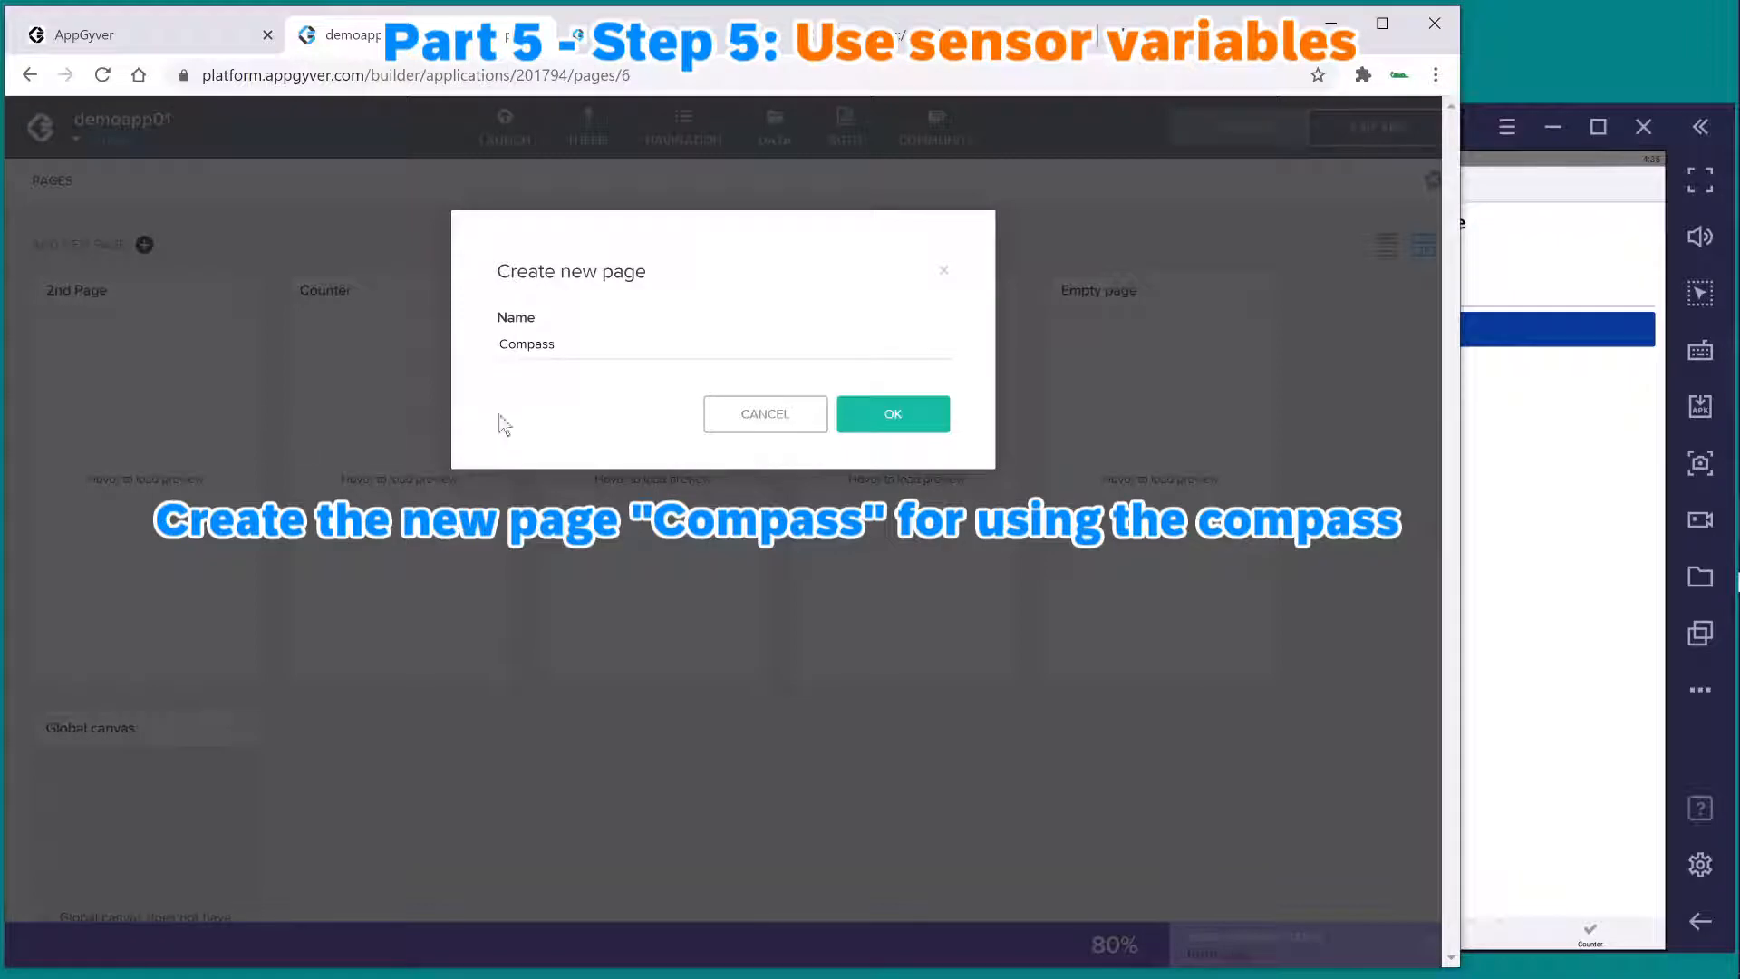
left_click(899, 418)
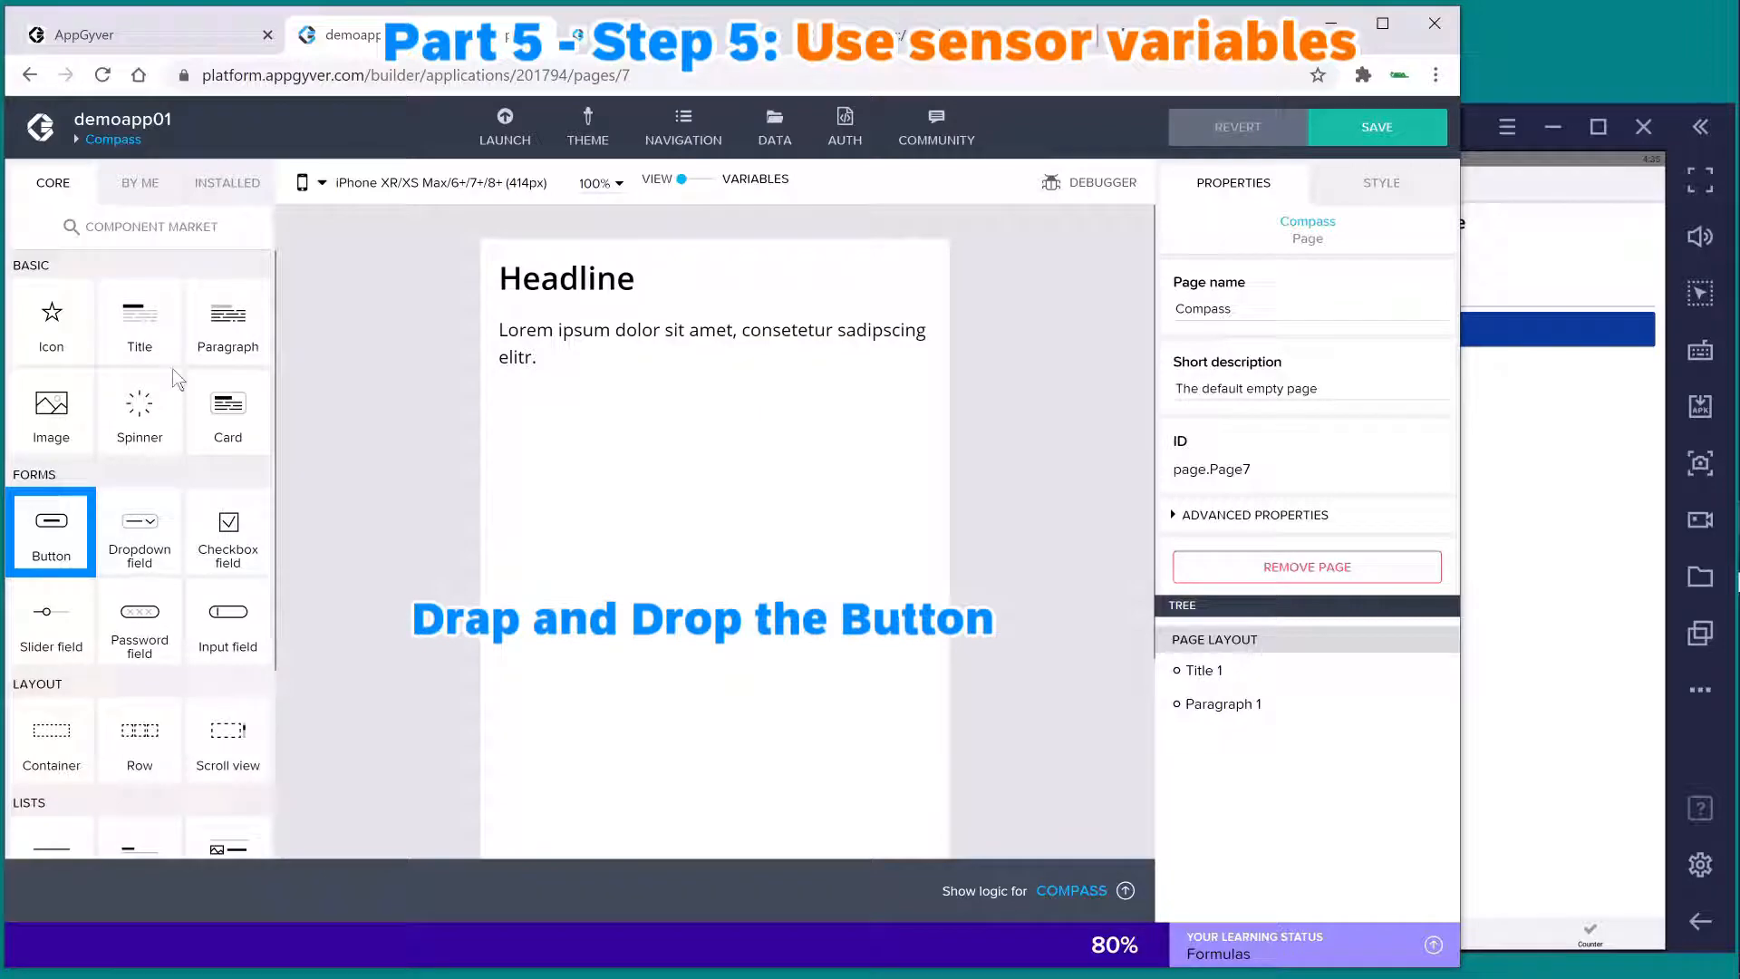
- Add a button below the paragraph on the Compass page and set its label to "Start Compass"
left_click_drag(44, 535, 671, 522)
double_click(1275, 318)
type("Start Compass")
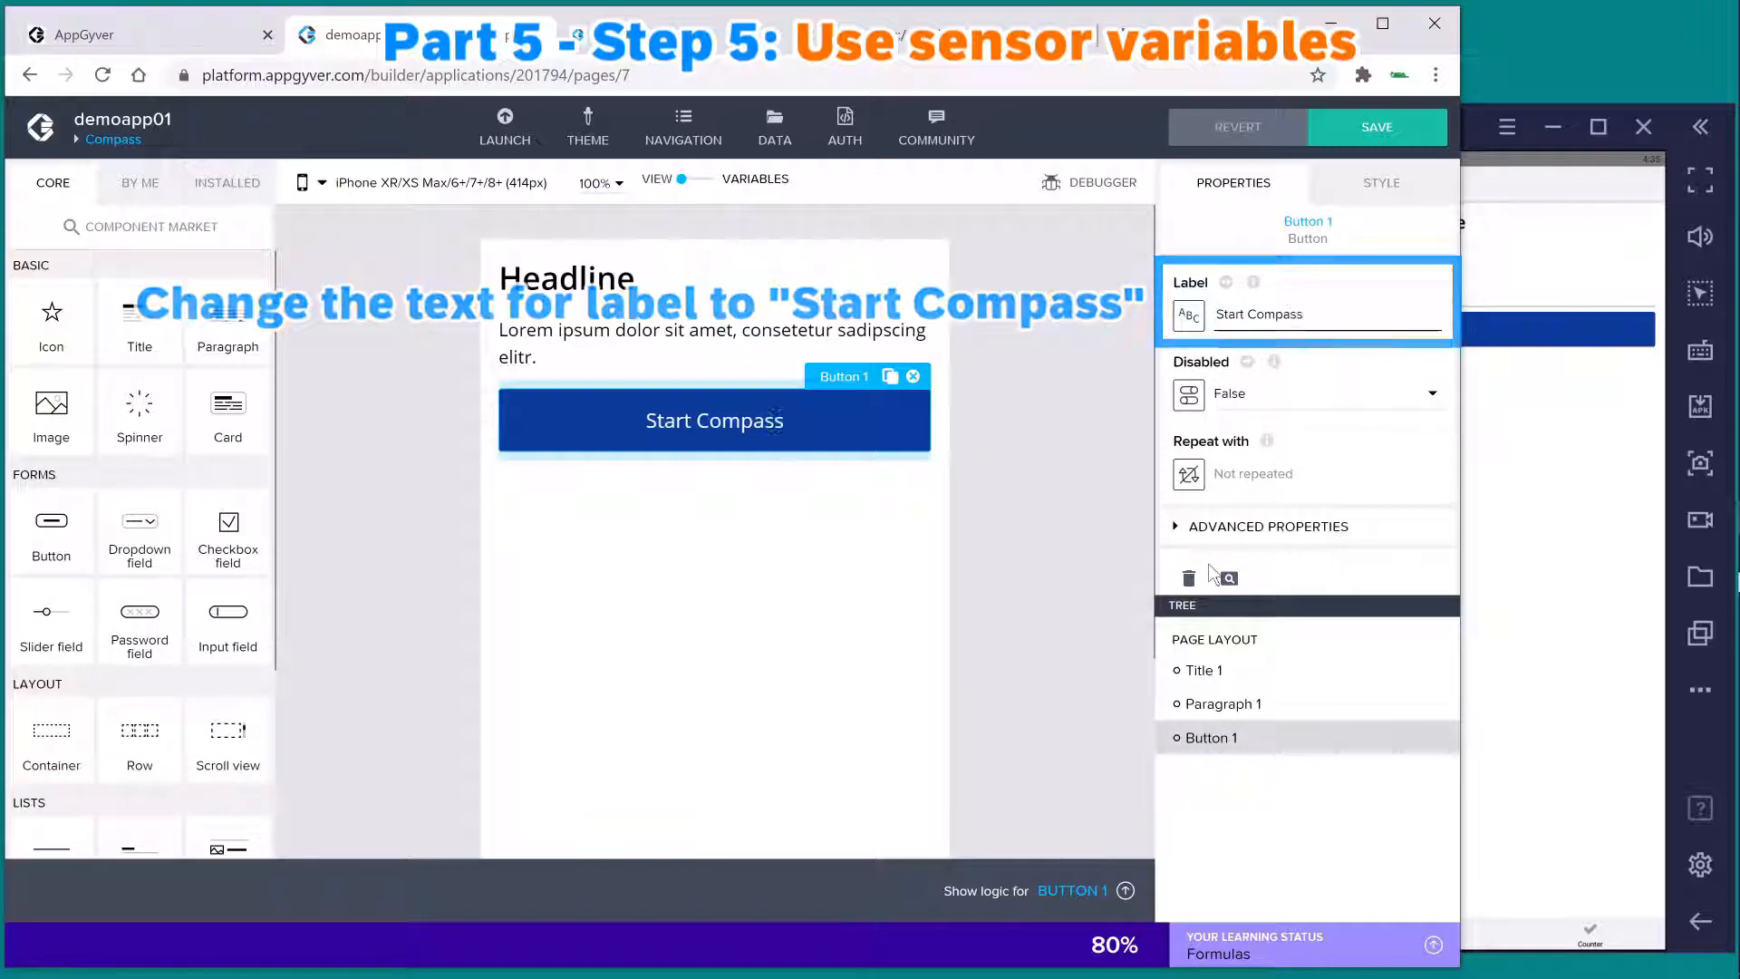
left_click(877, 504)
- Open the Start Compass button's logic and install the Start compass poller flow function from the flow function market
left_click(856, 438)
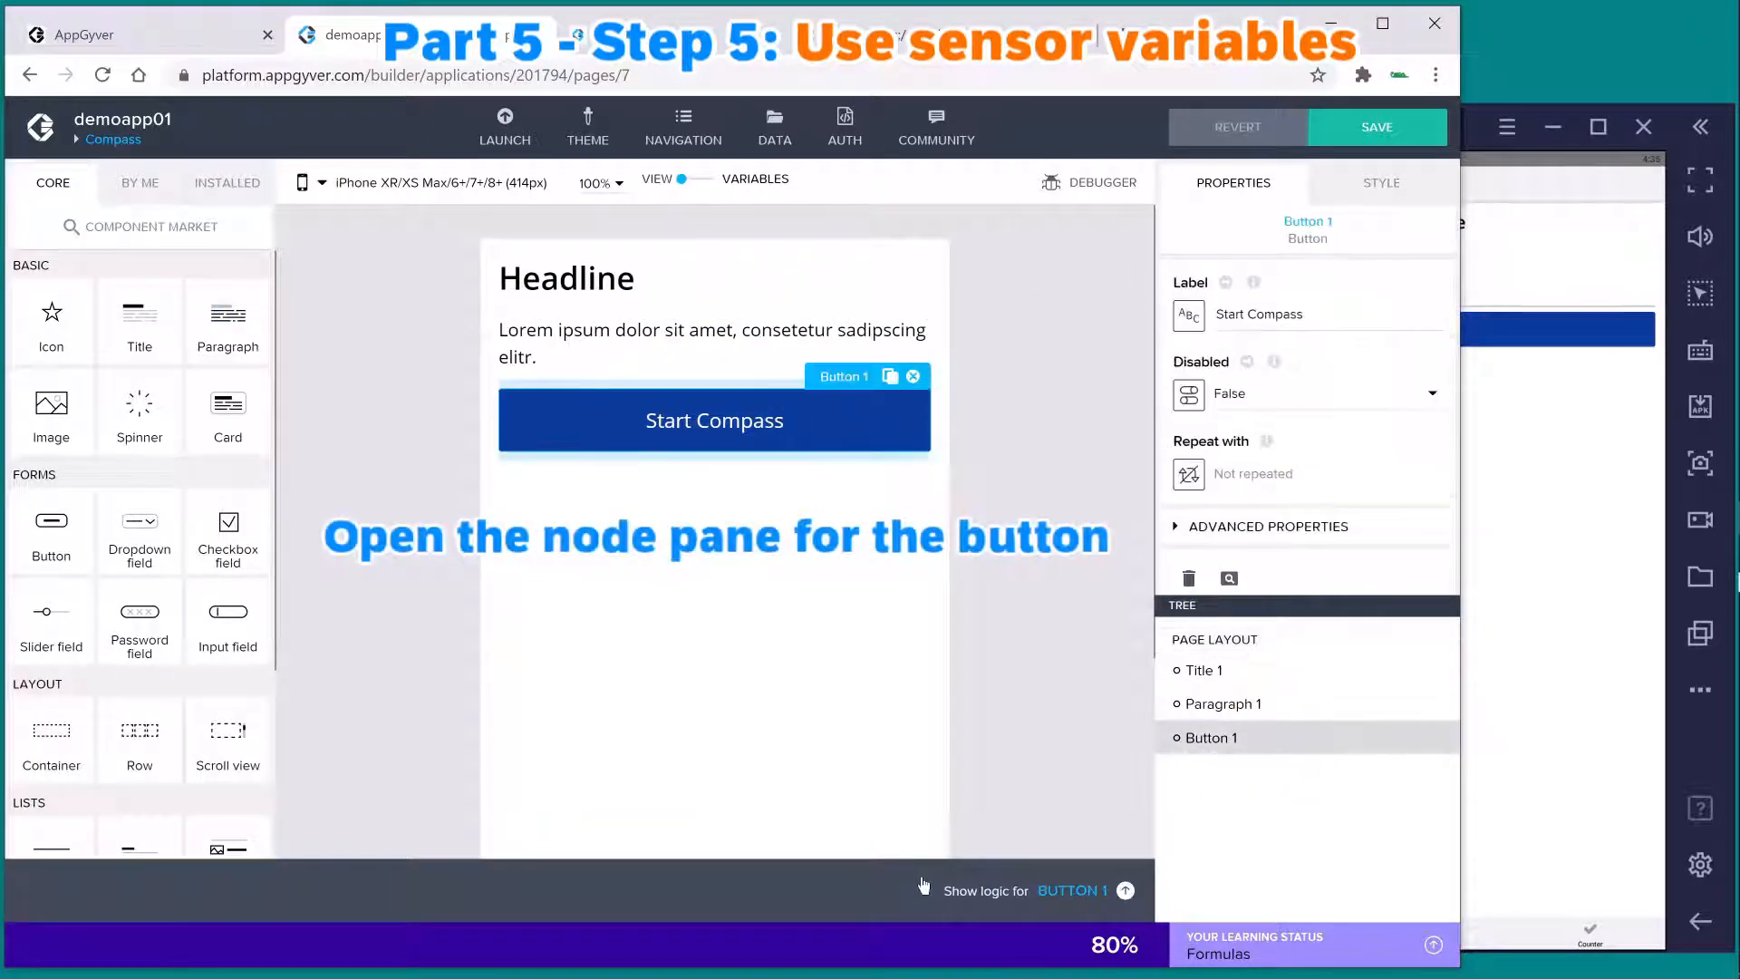
left_click(1124, 890)
scroll(167, 775, "down", 2)
scroll(167, 774, "up", 4)
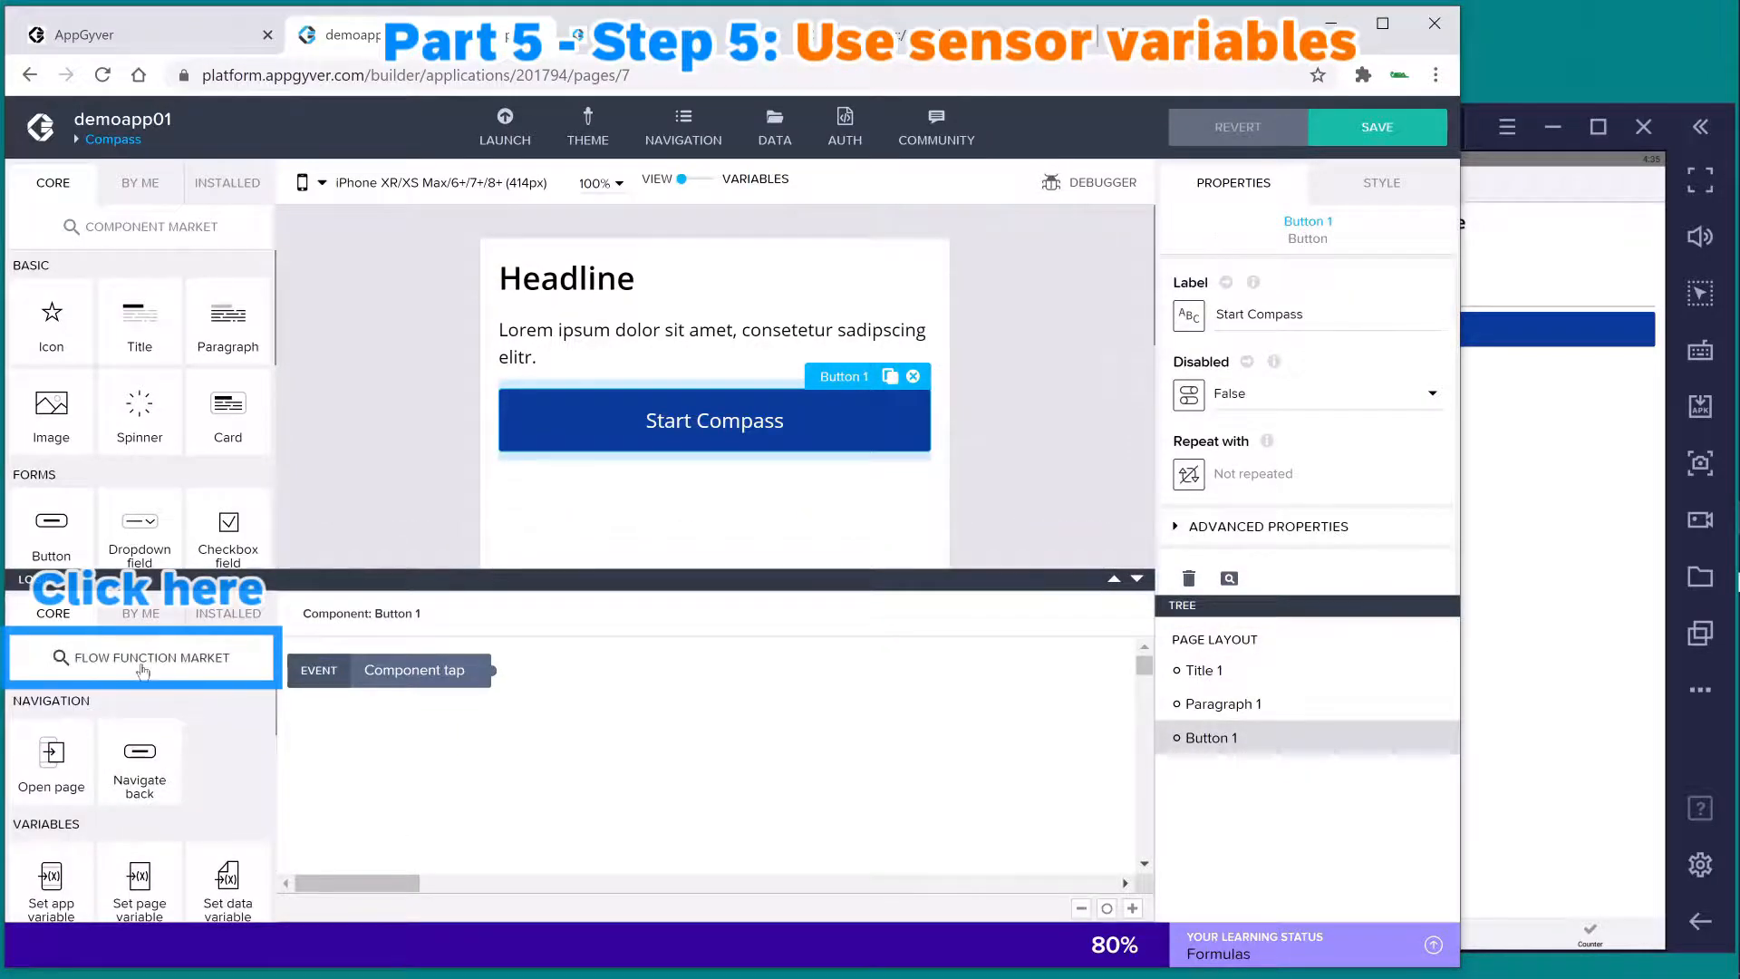
left_click(142, 669)
type("start compass")
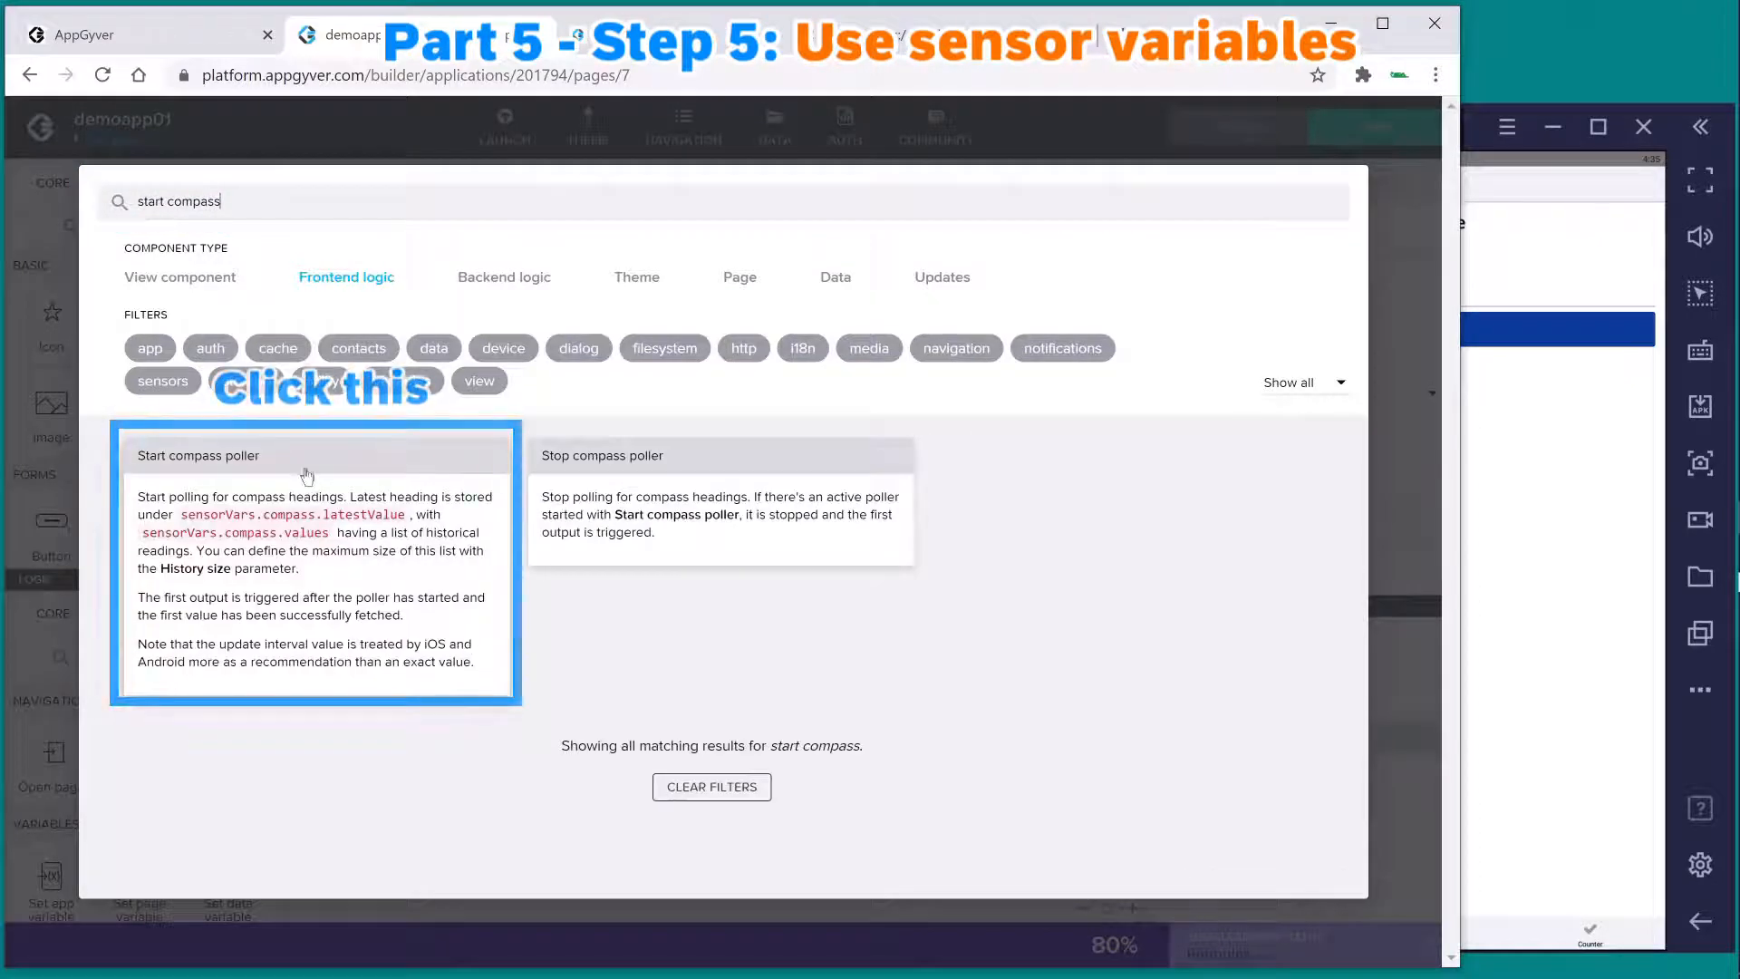
left_click(306, 475)
left_click(207, 315)
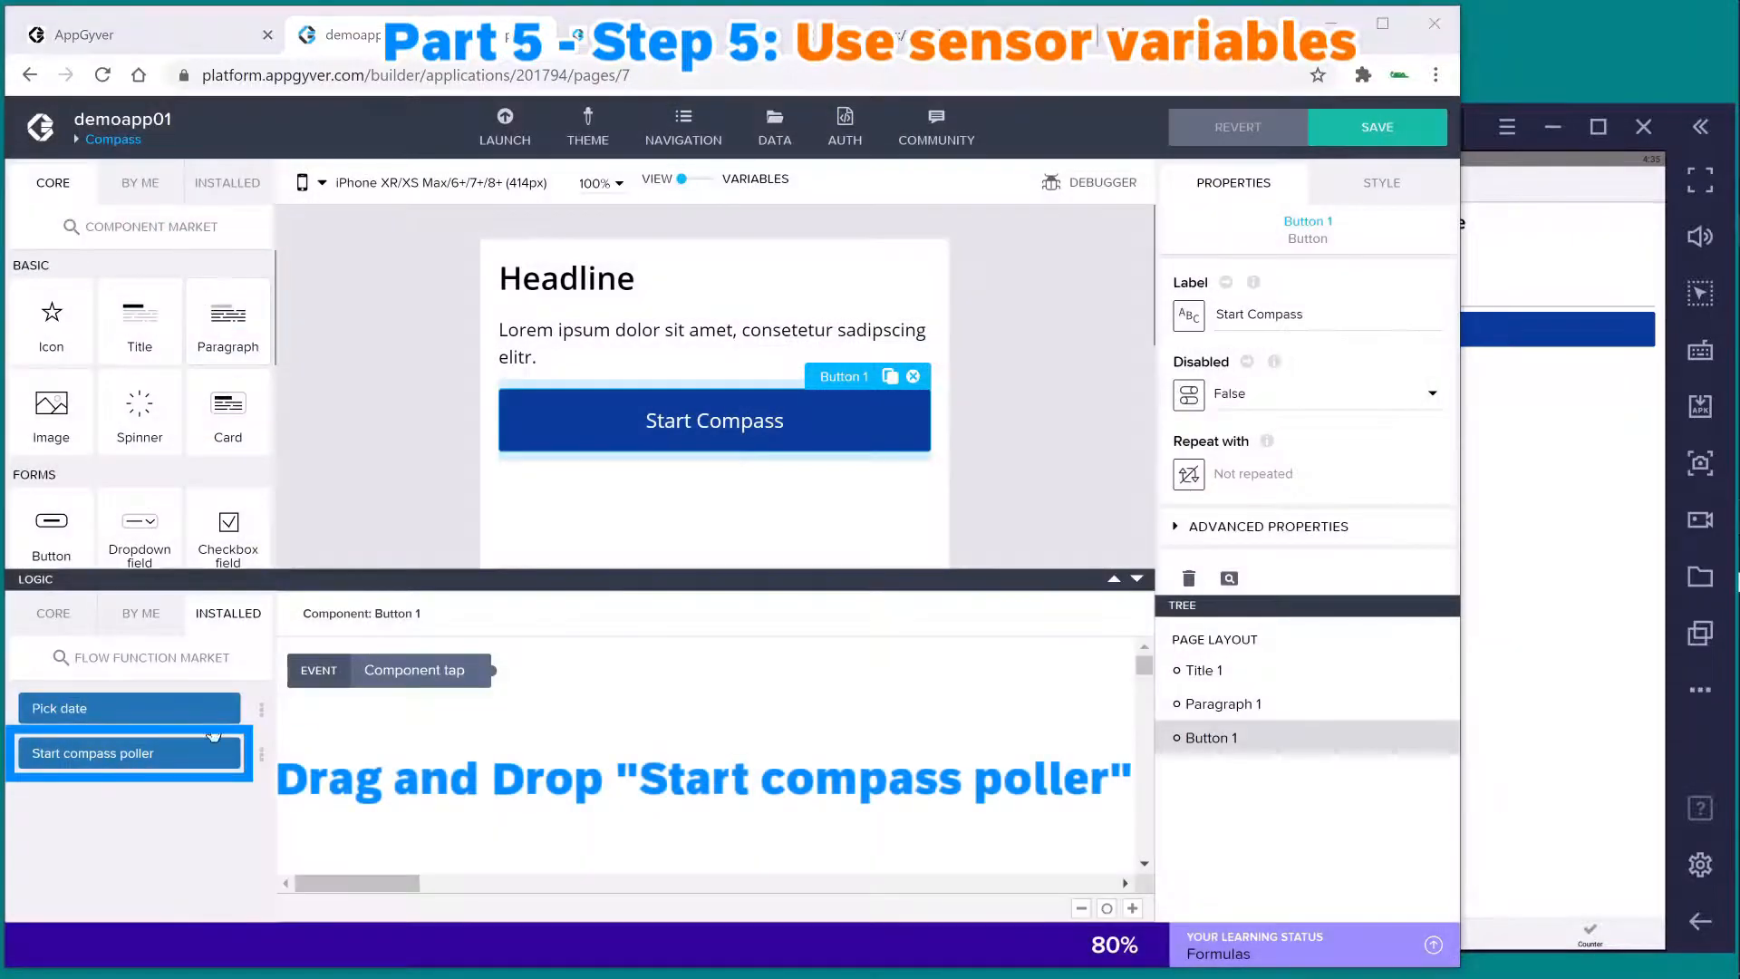
- Add the Start compass poller flow function to the button's logic and connect the Component tap event to it
left_click_drag(93, 756, 677, 688)
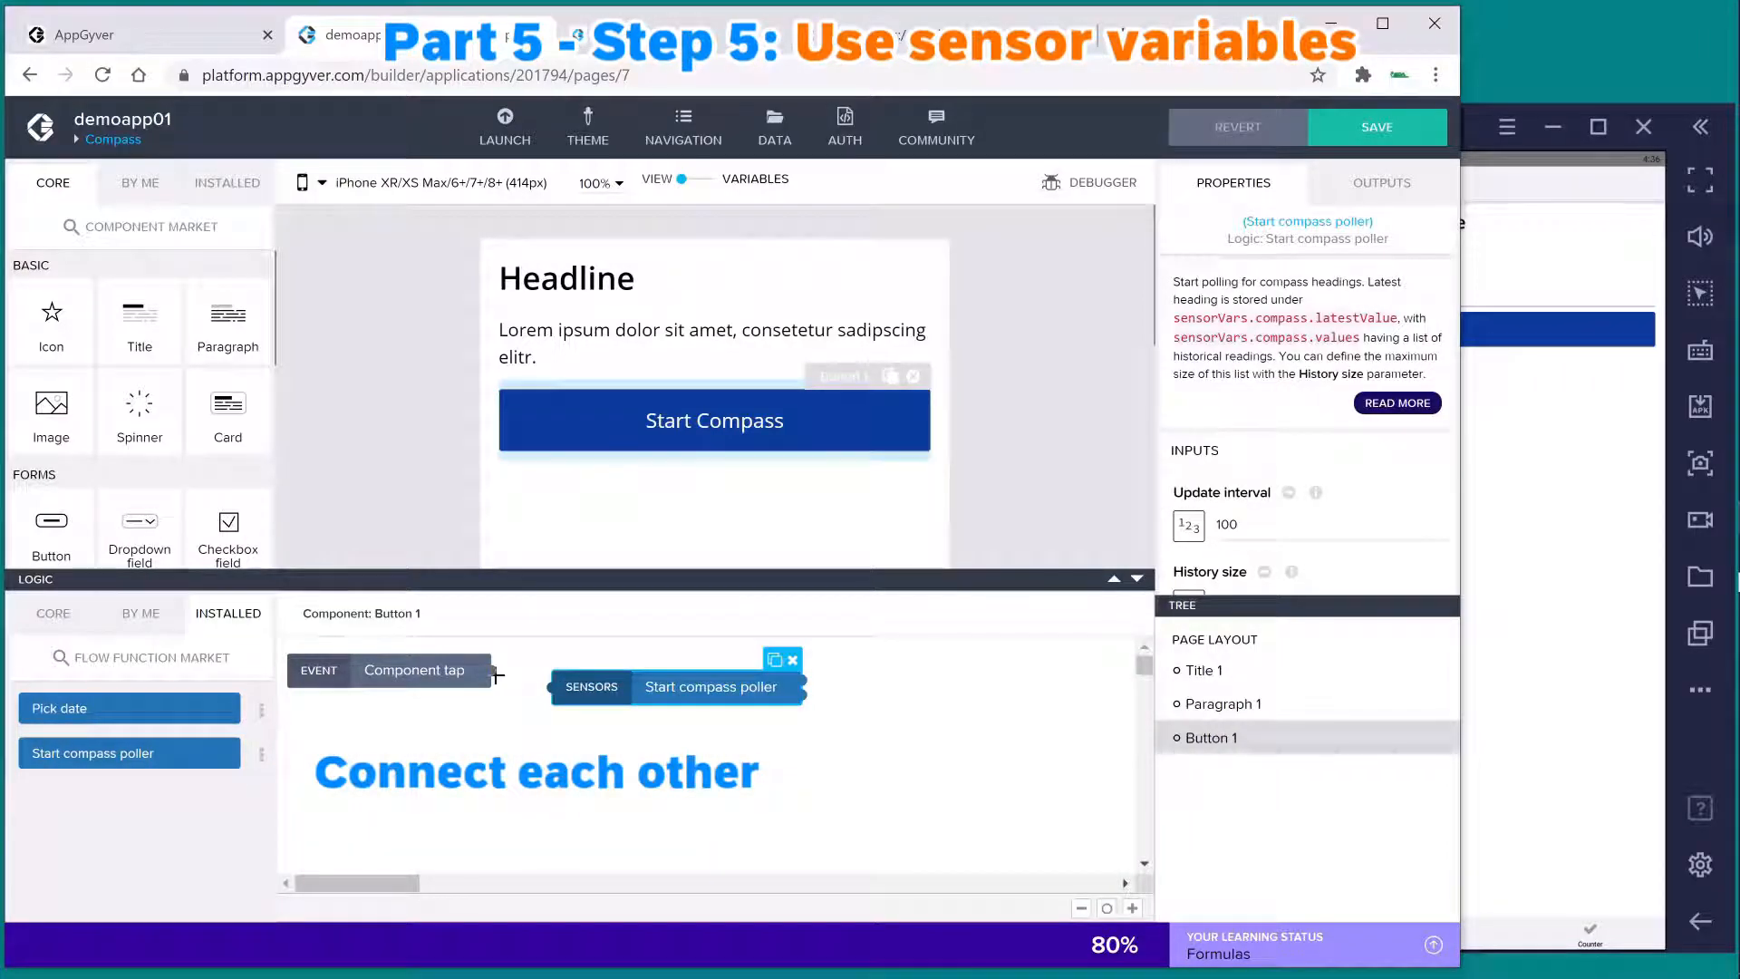
left_click_drag(495, 676, 560, 681)
left_click(702, 770)
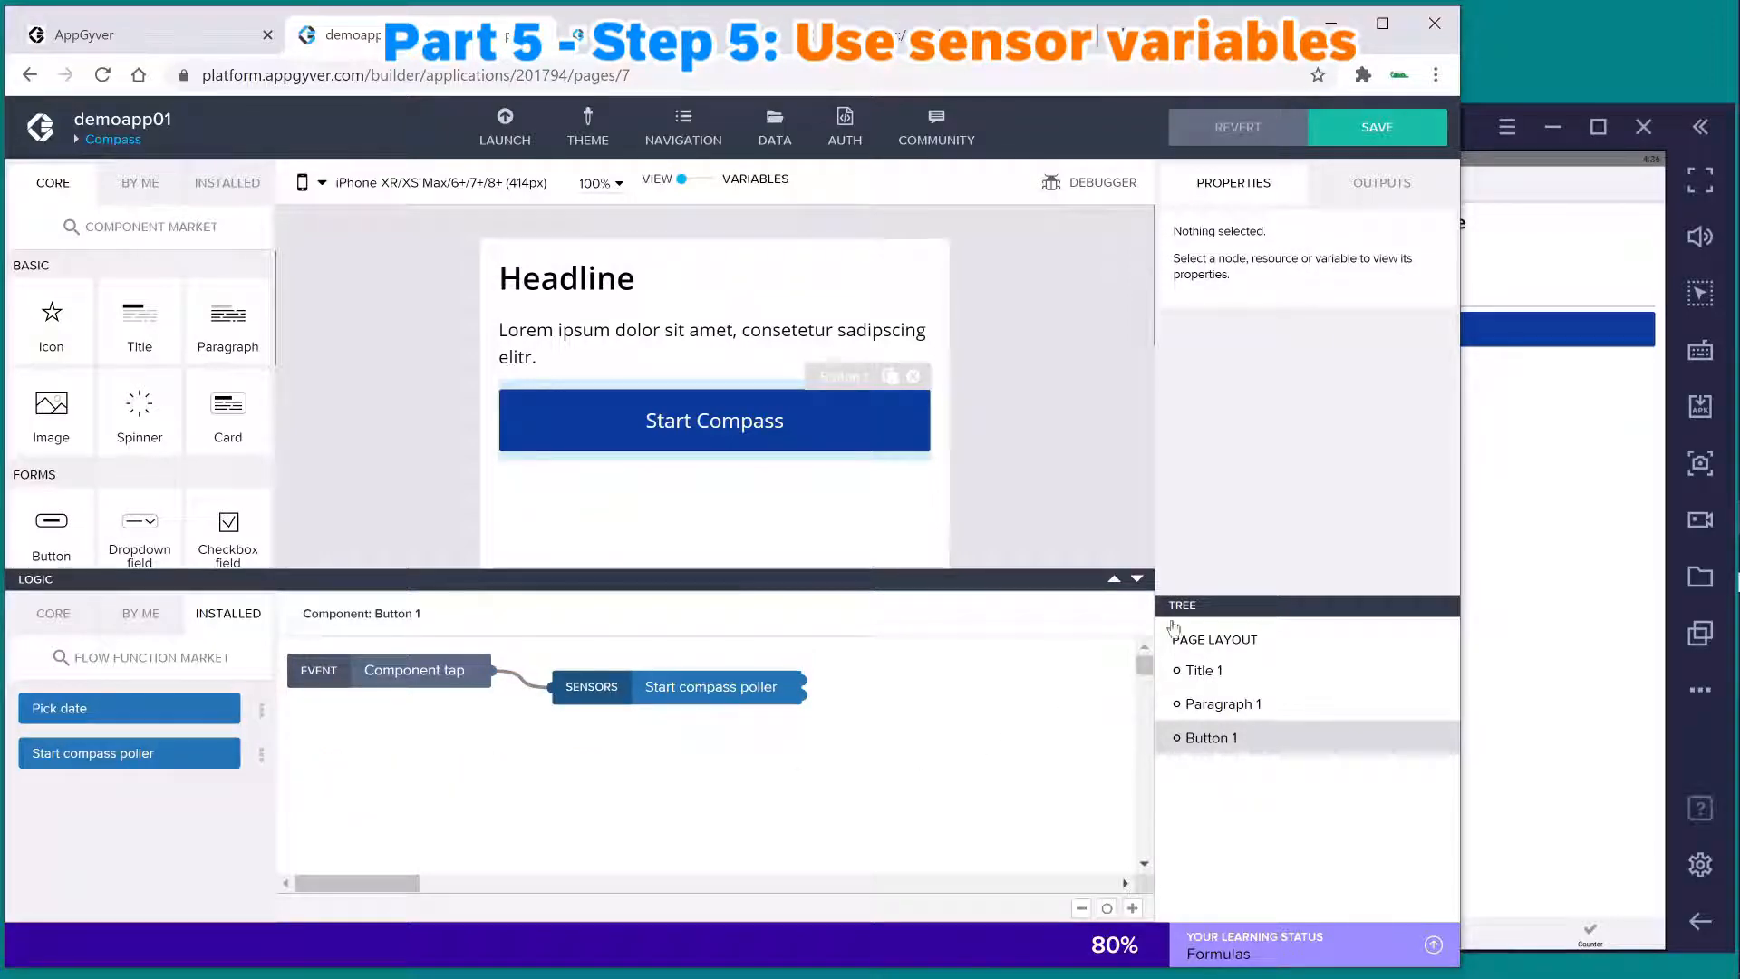
left_click(1136, 582)
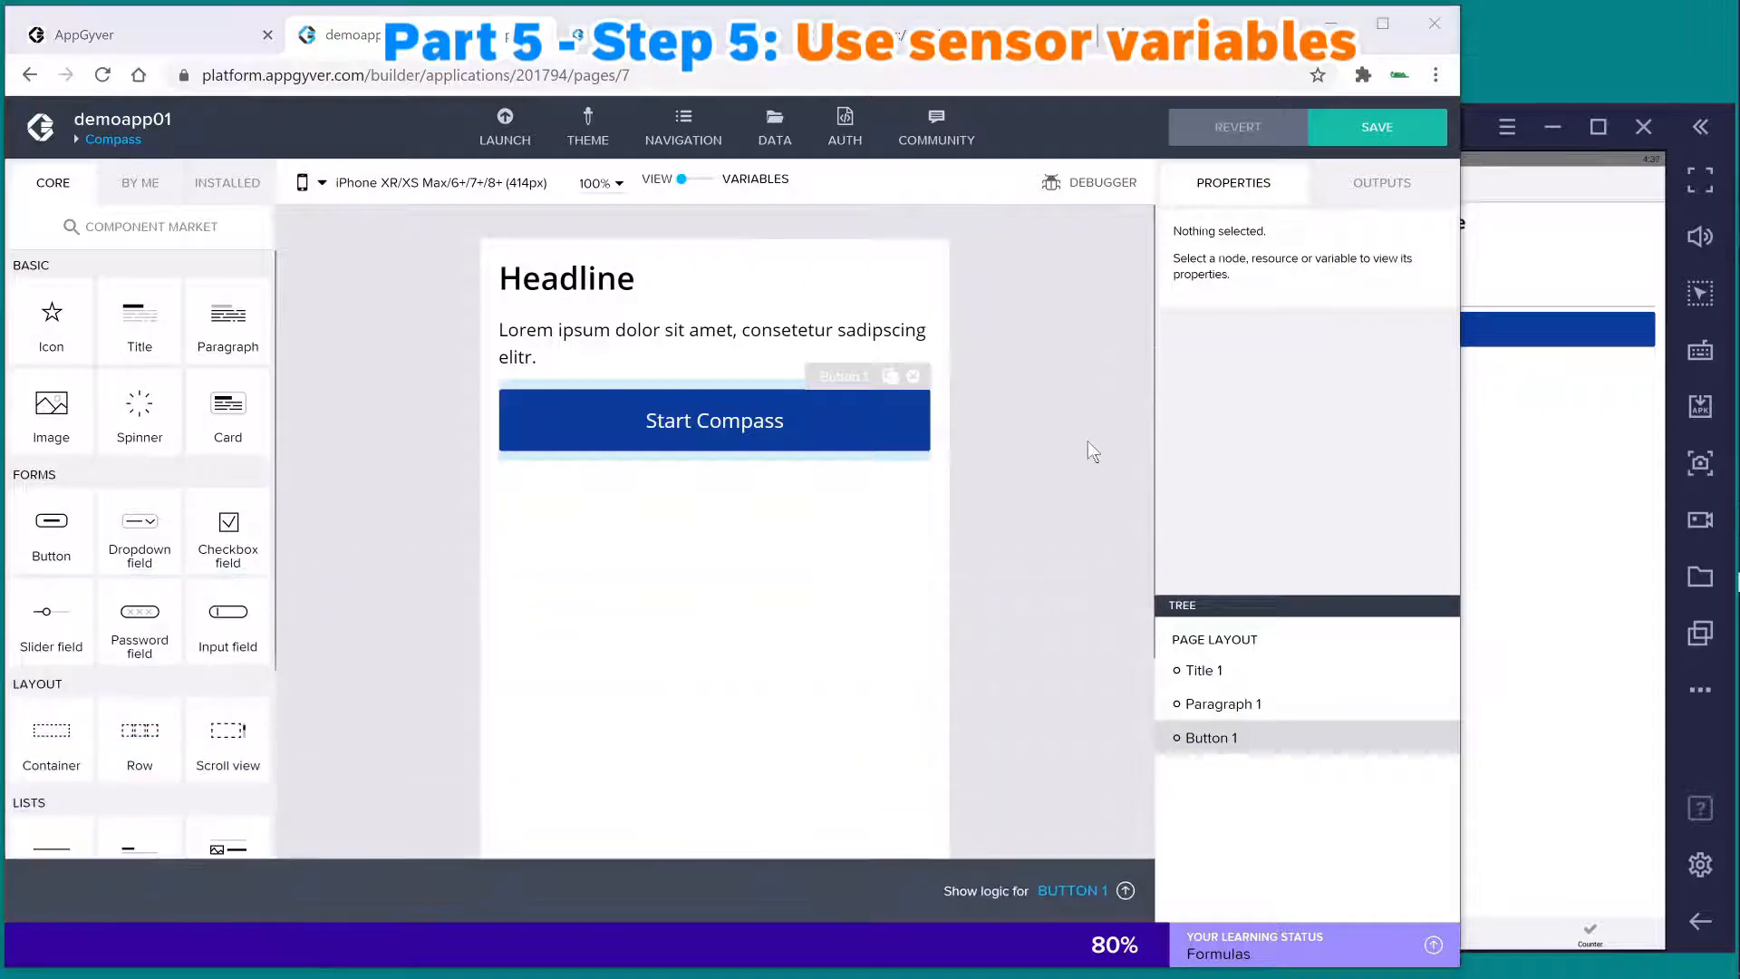
- Open the formula editor for the content of the paragraph below the headline on the Compass page
left_click(746, 337)
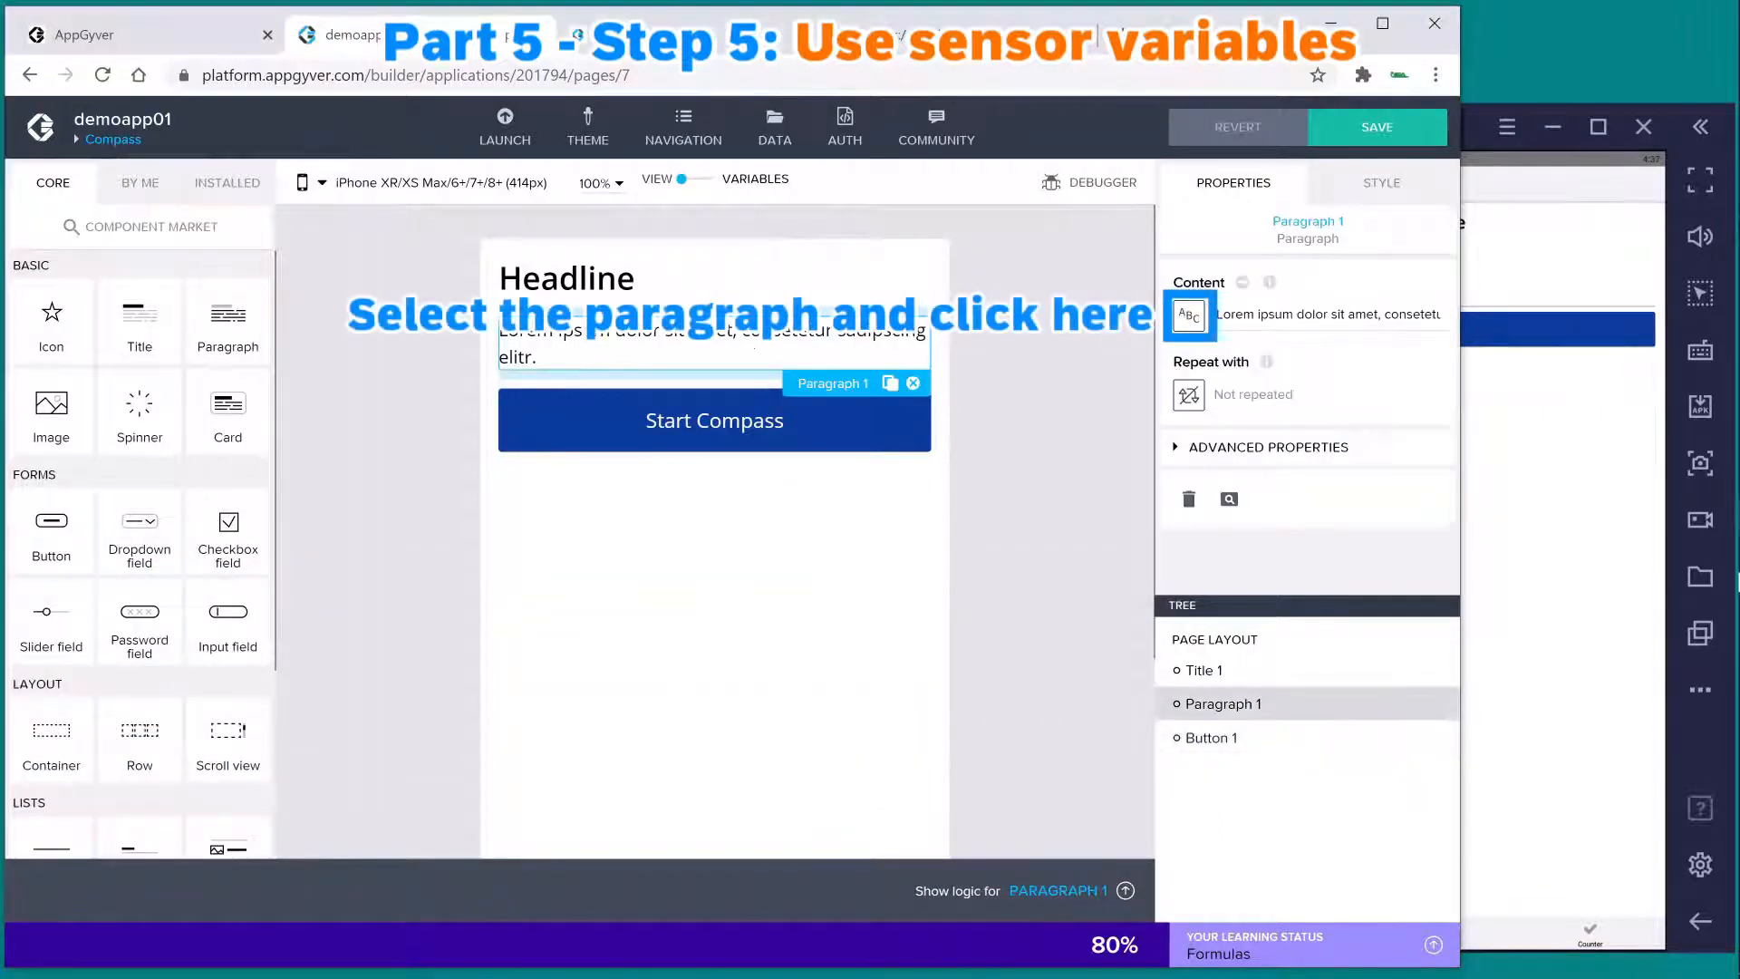
left_click(1185, 319)
left_click(1030, 450)
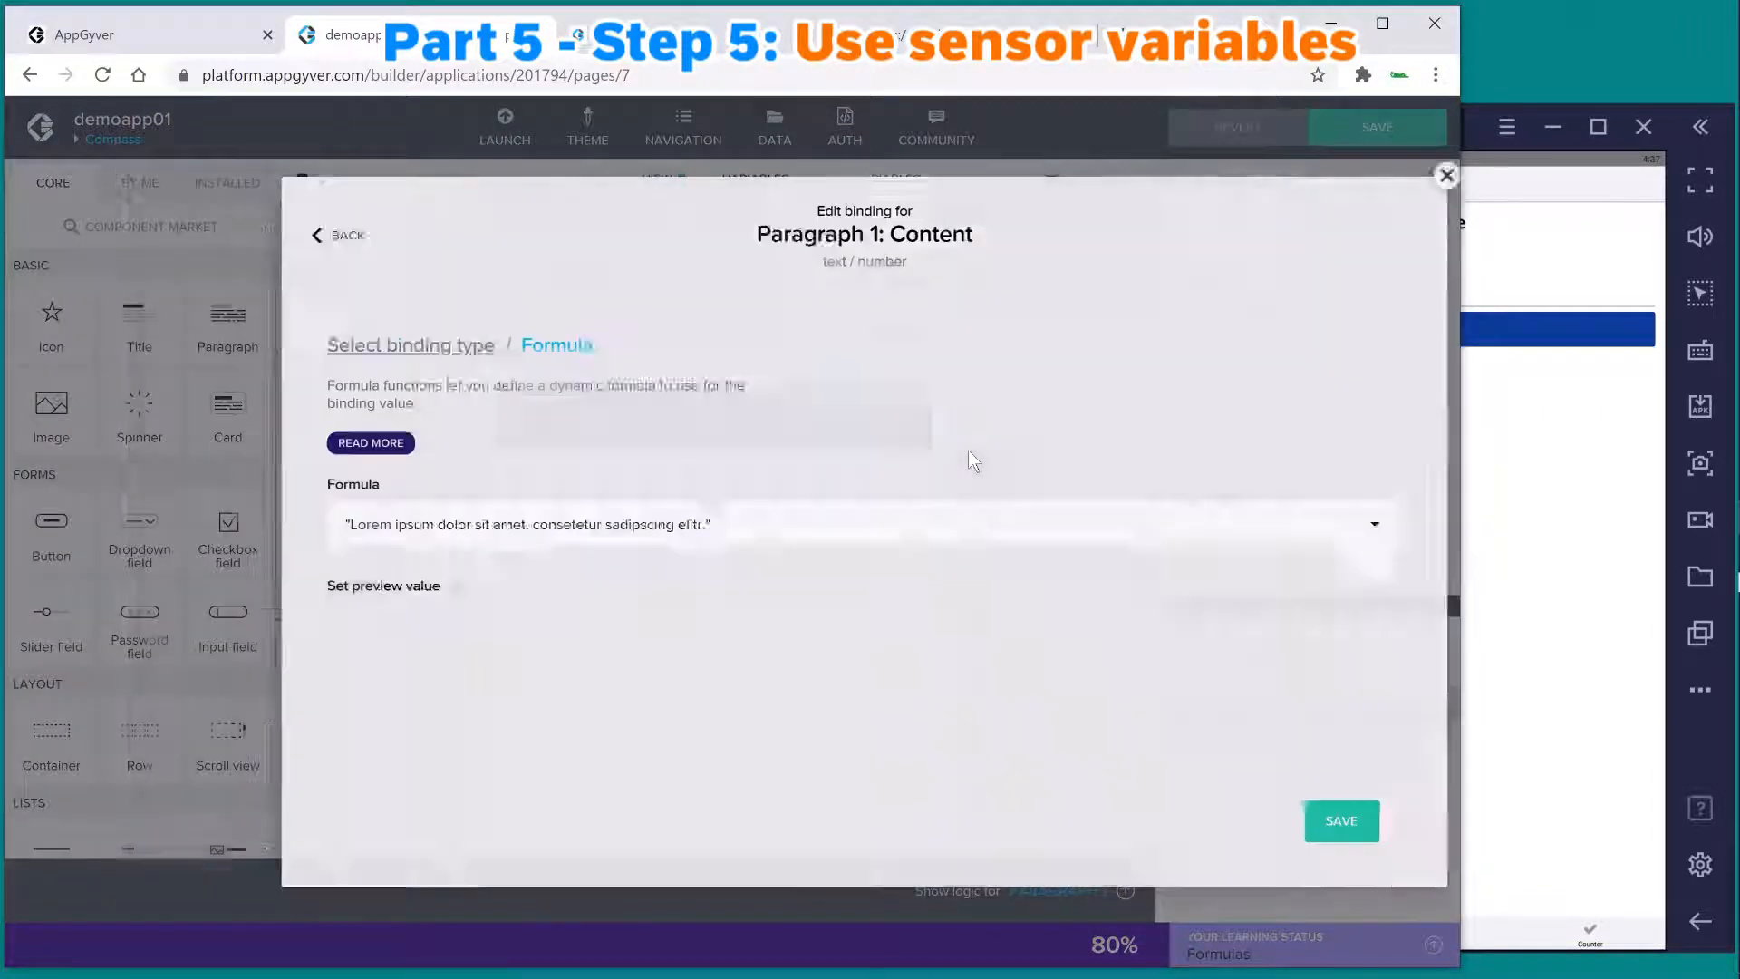
left_click(939, 534)
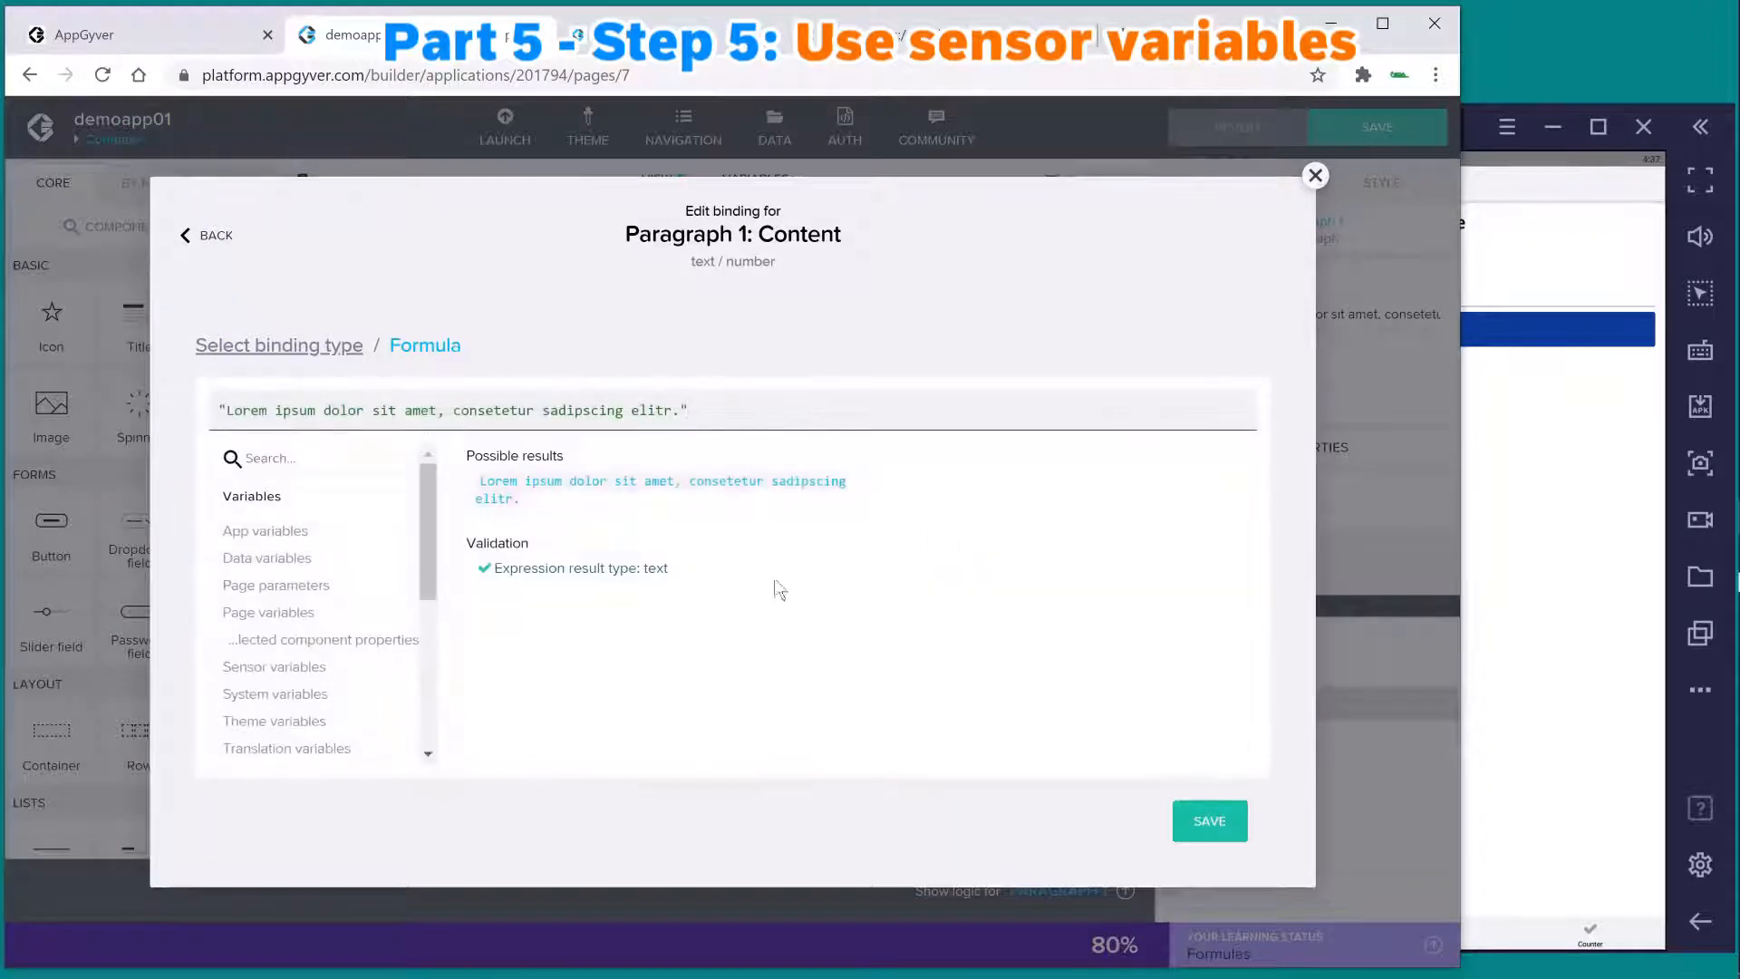
- Replace the paragraph's placeholder formula with the sensor variable sensorVars.compass.latestValue.heading and save the binding and the application
scroll(389, 692, "down", 1)
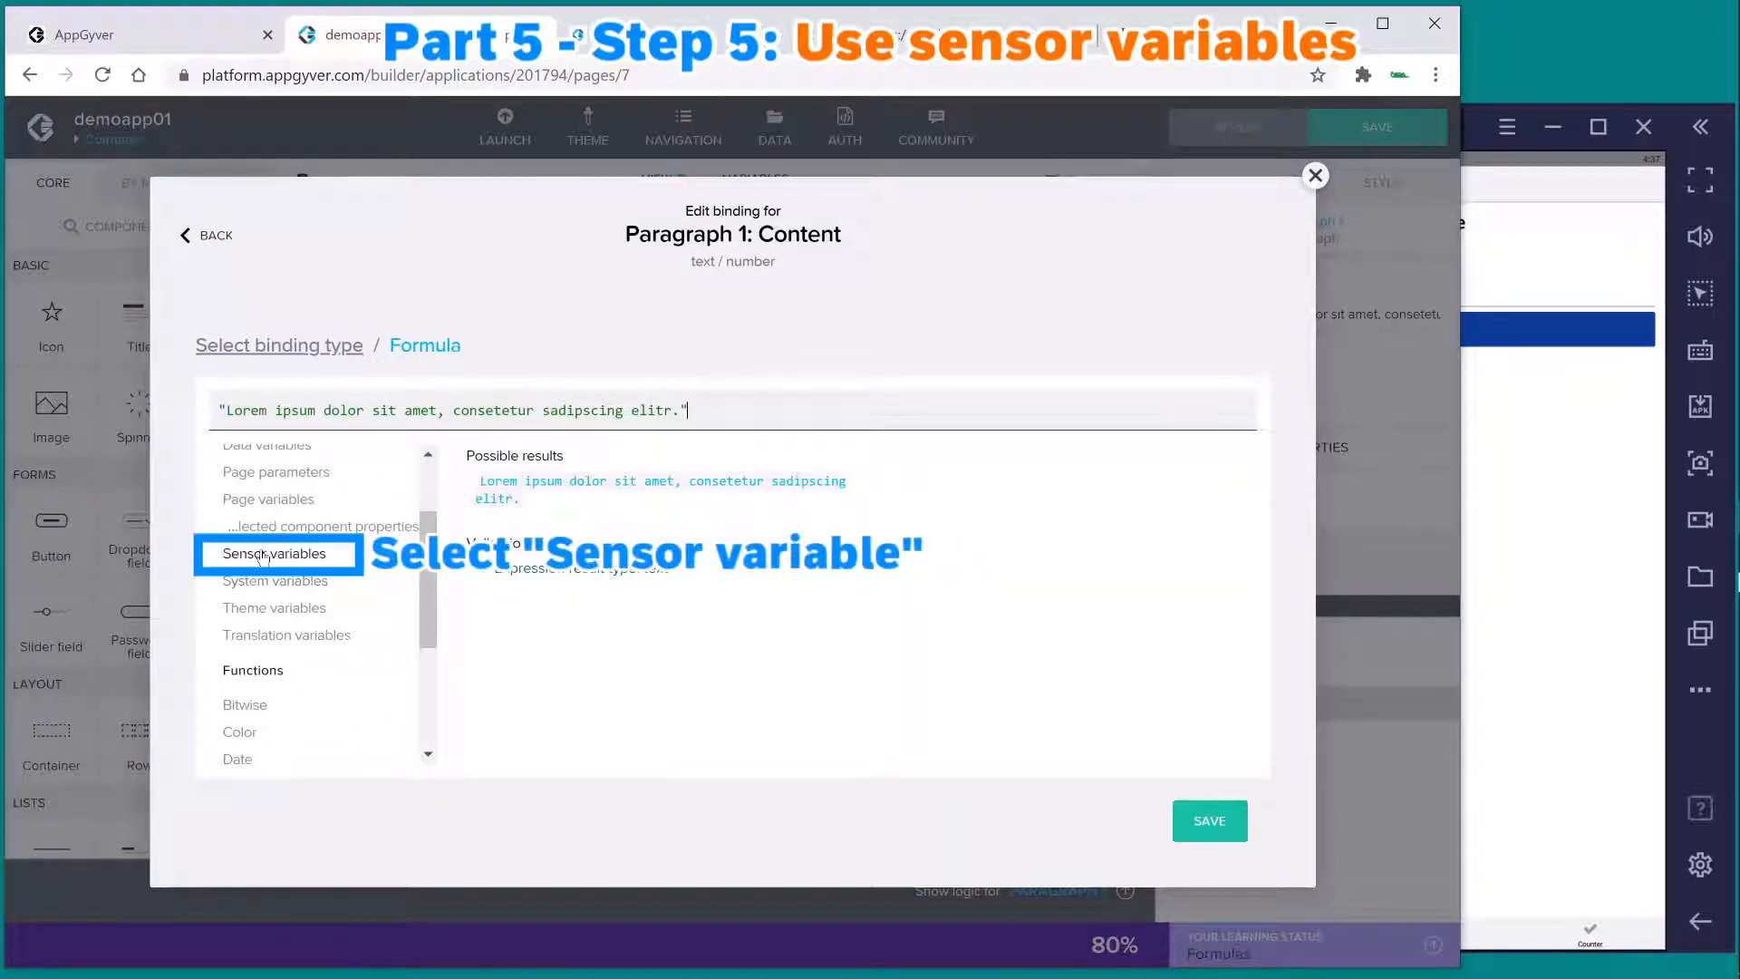
left_click(325, 554)
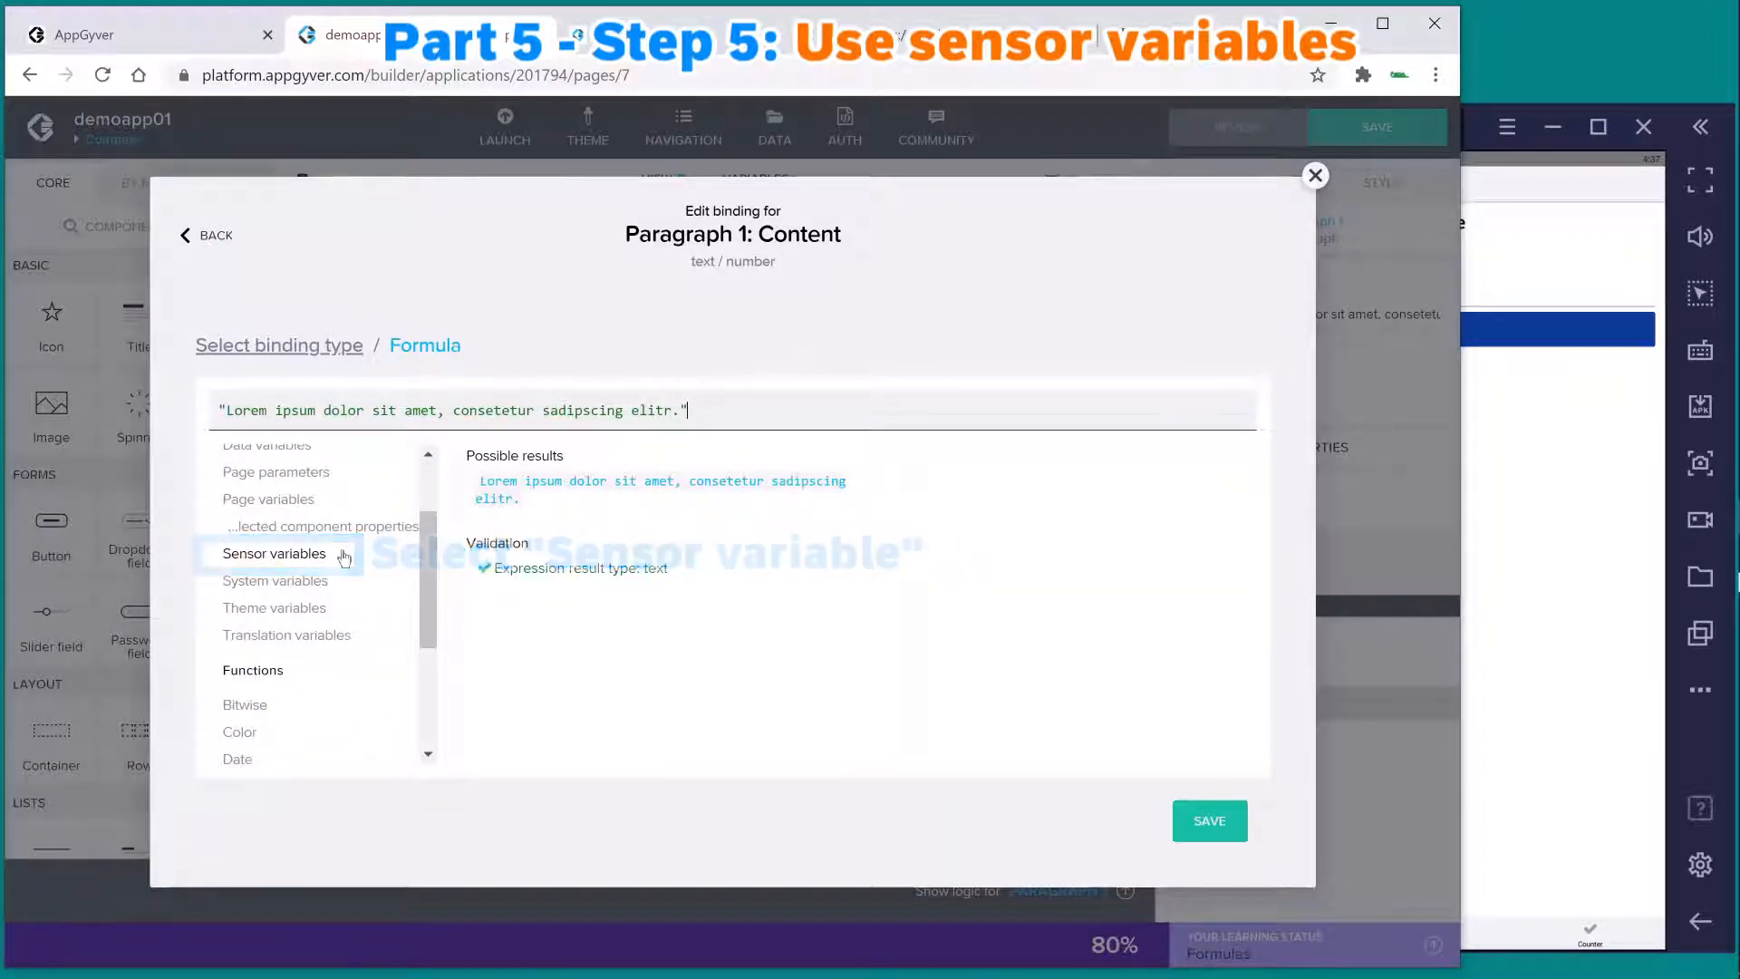
scroll(620, 545, "down", 6)
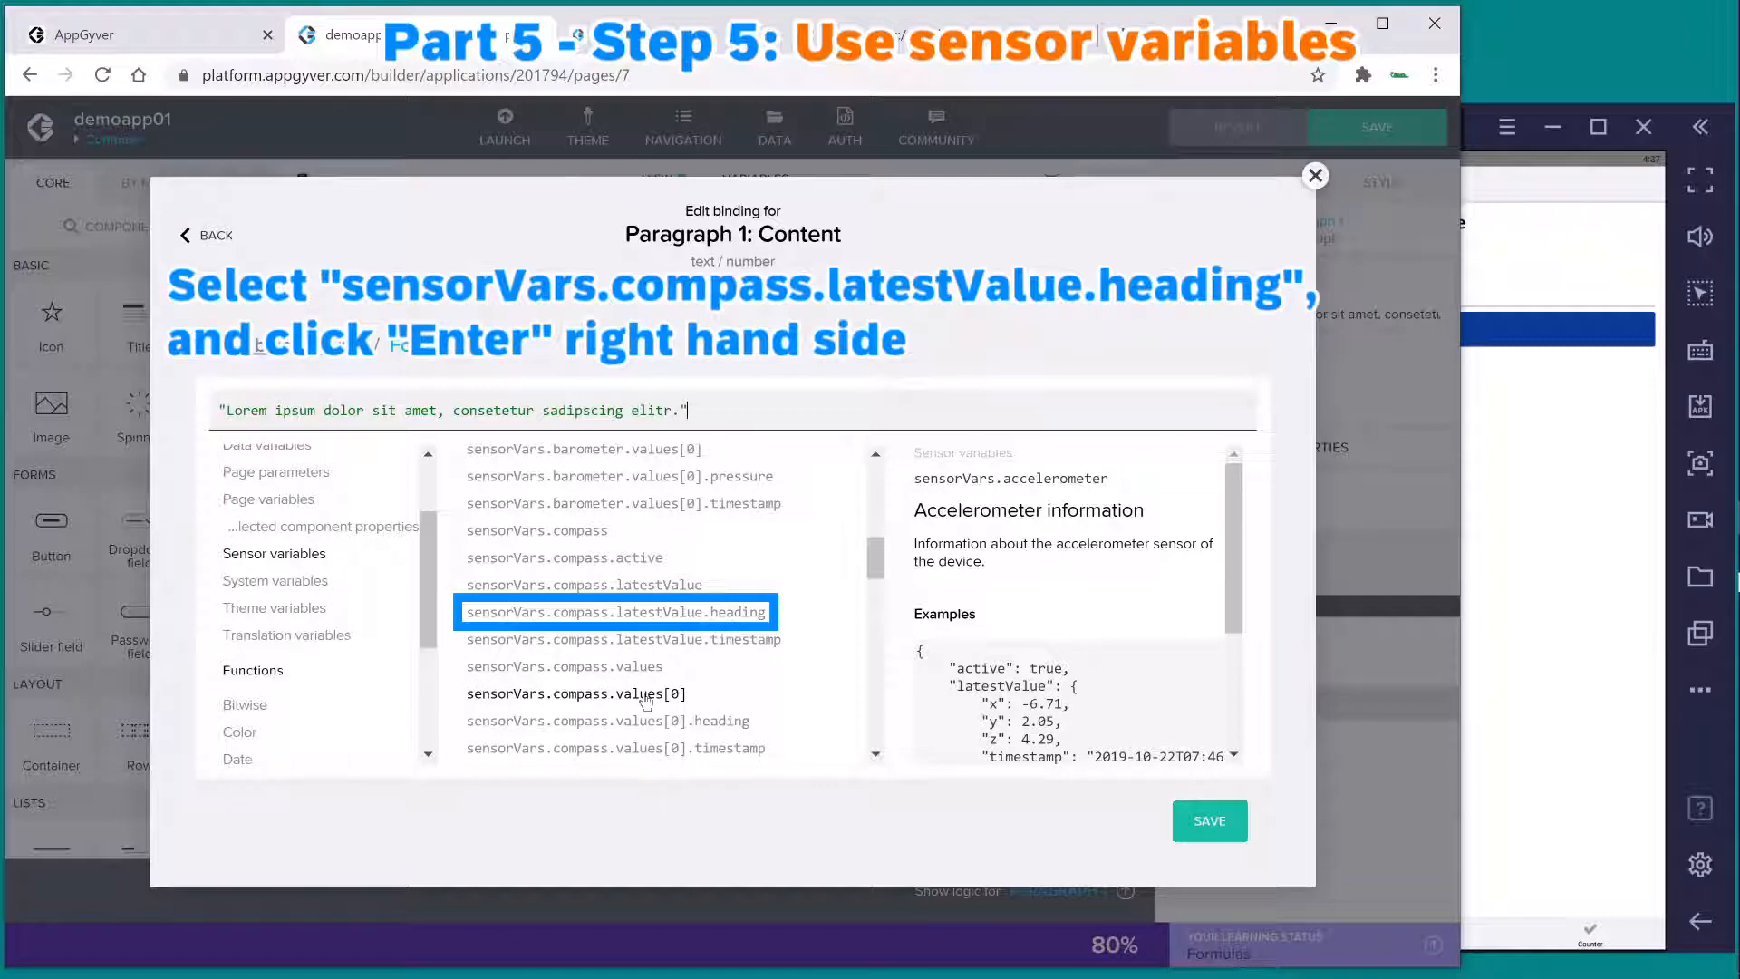
left_click(789, 619)
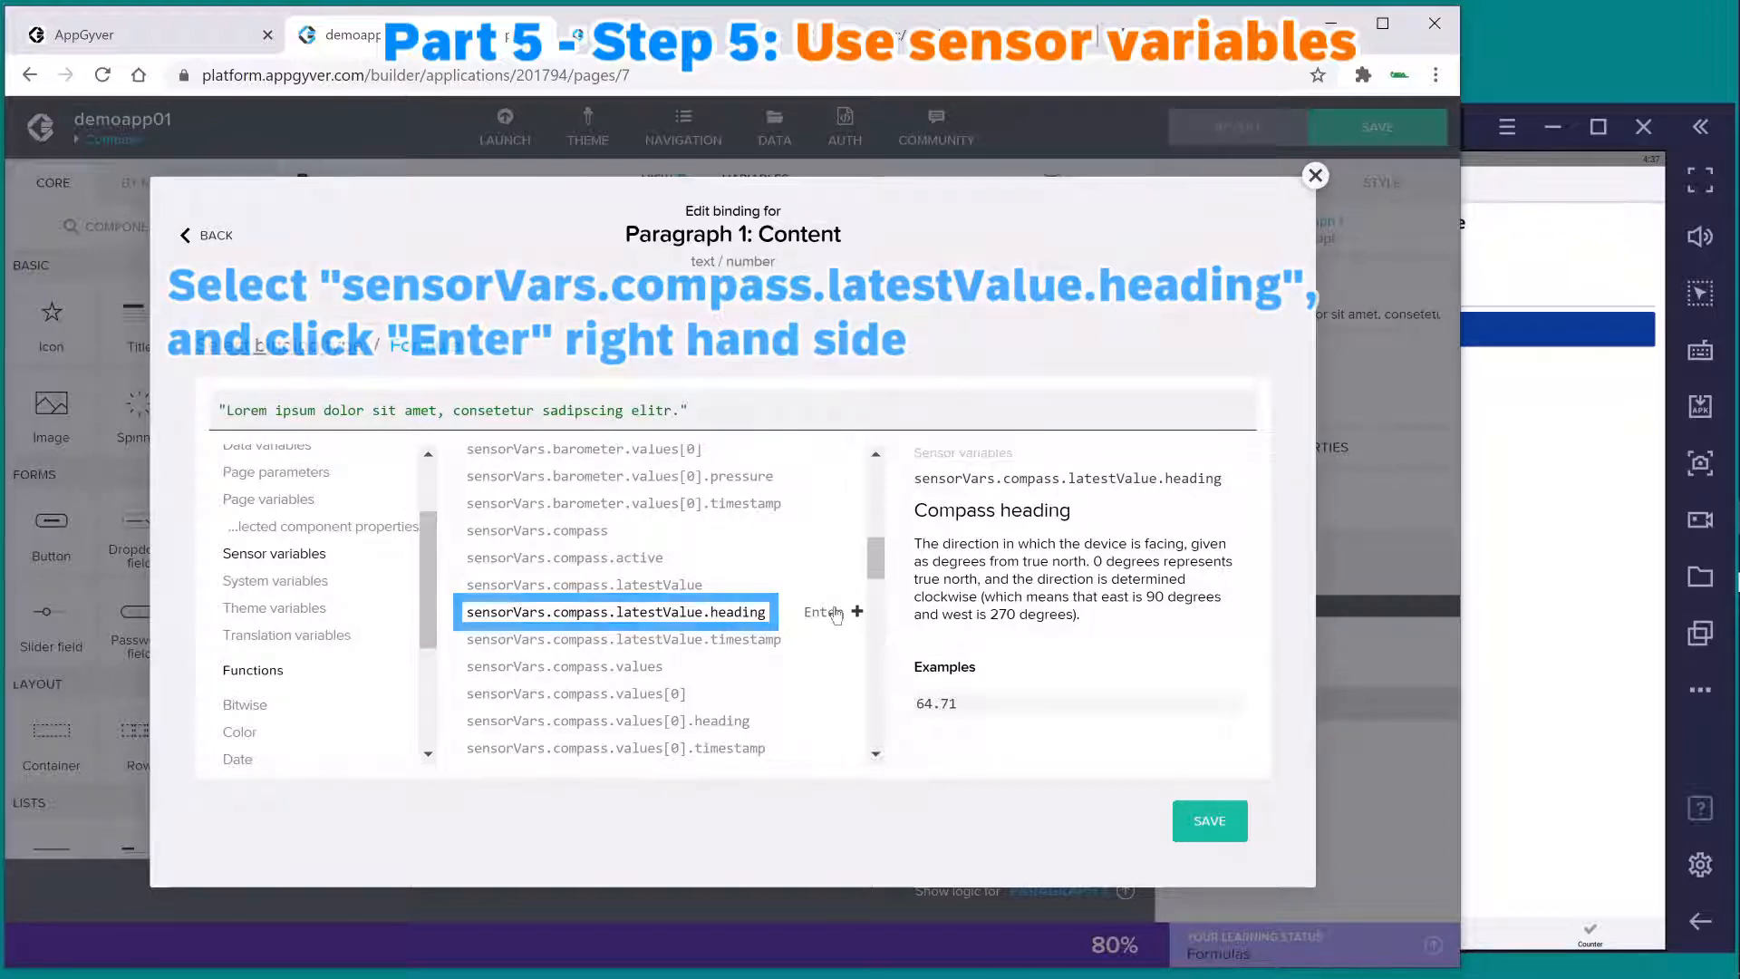
left_click(834, 612)
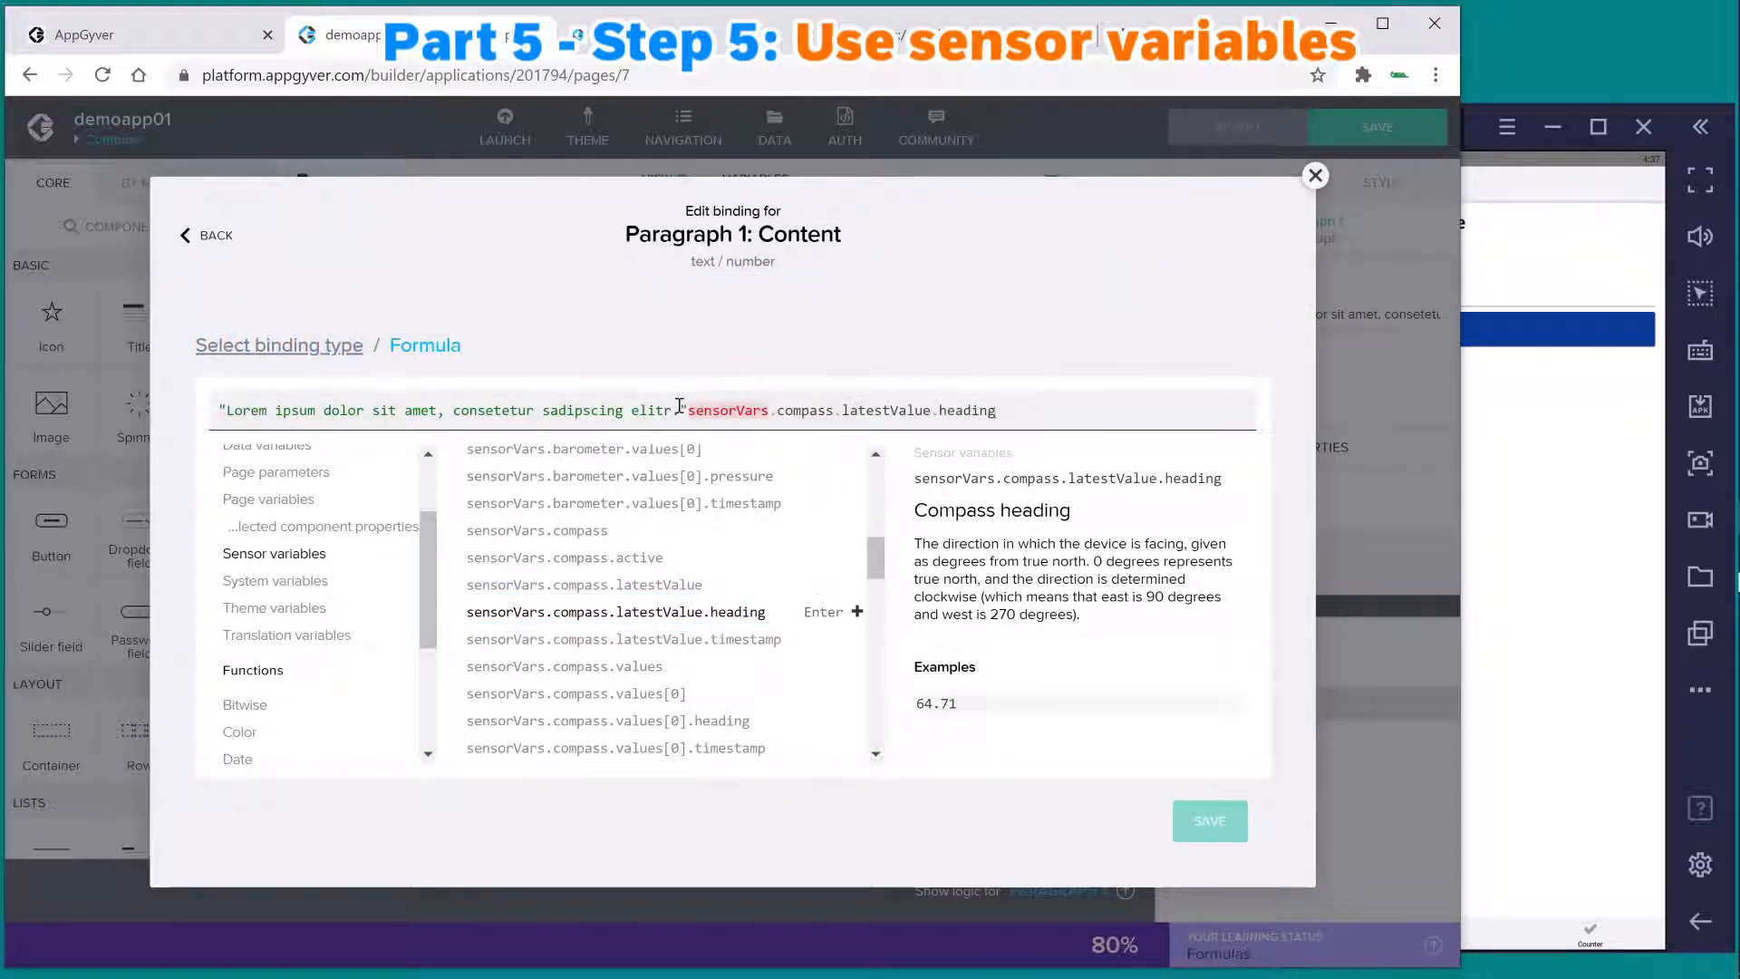
left_click_drag(686, 410, 208, 424)
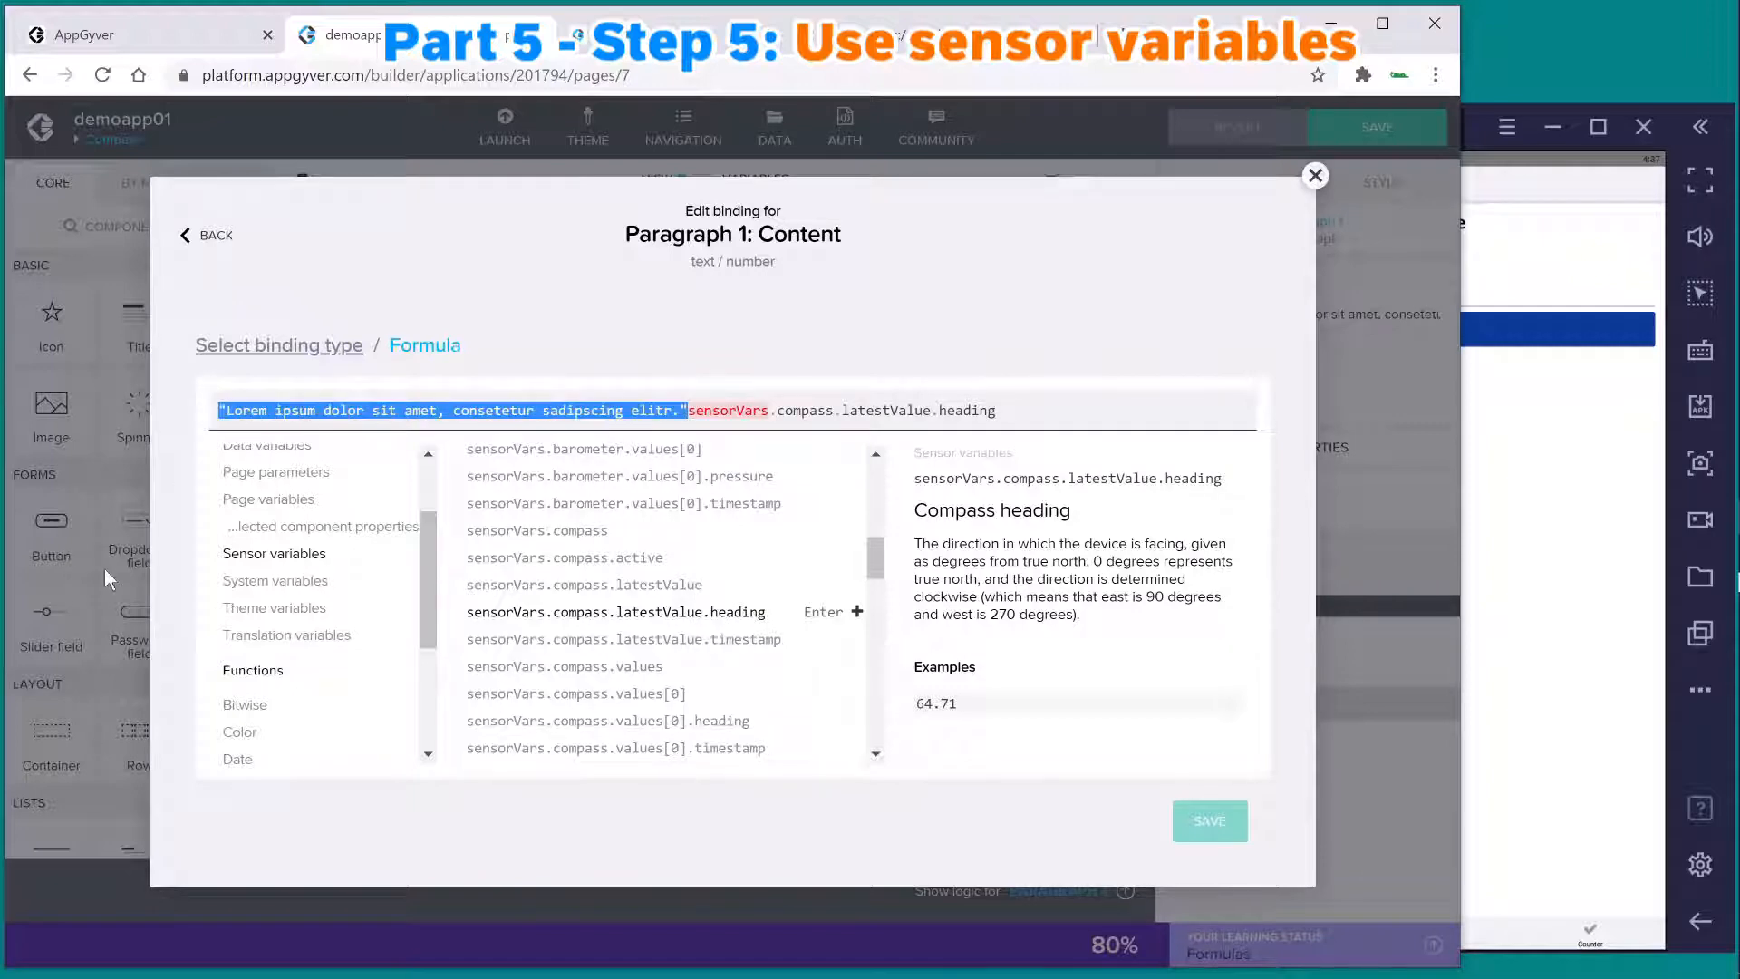
key("BackSpace")
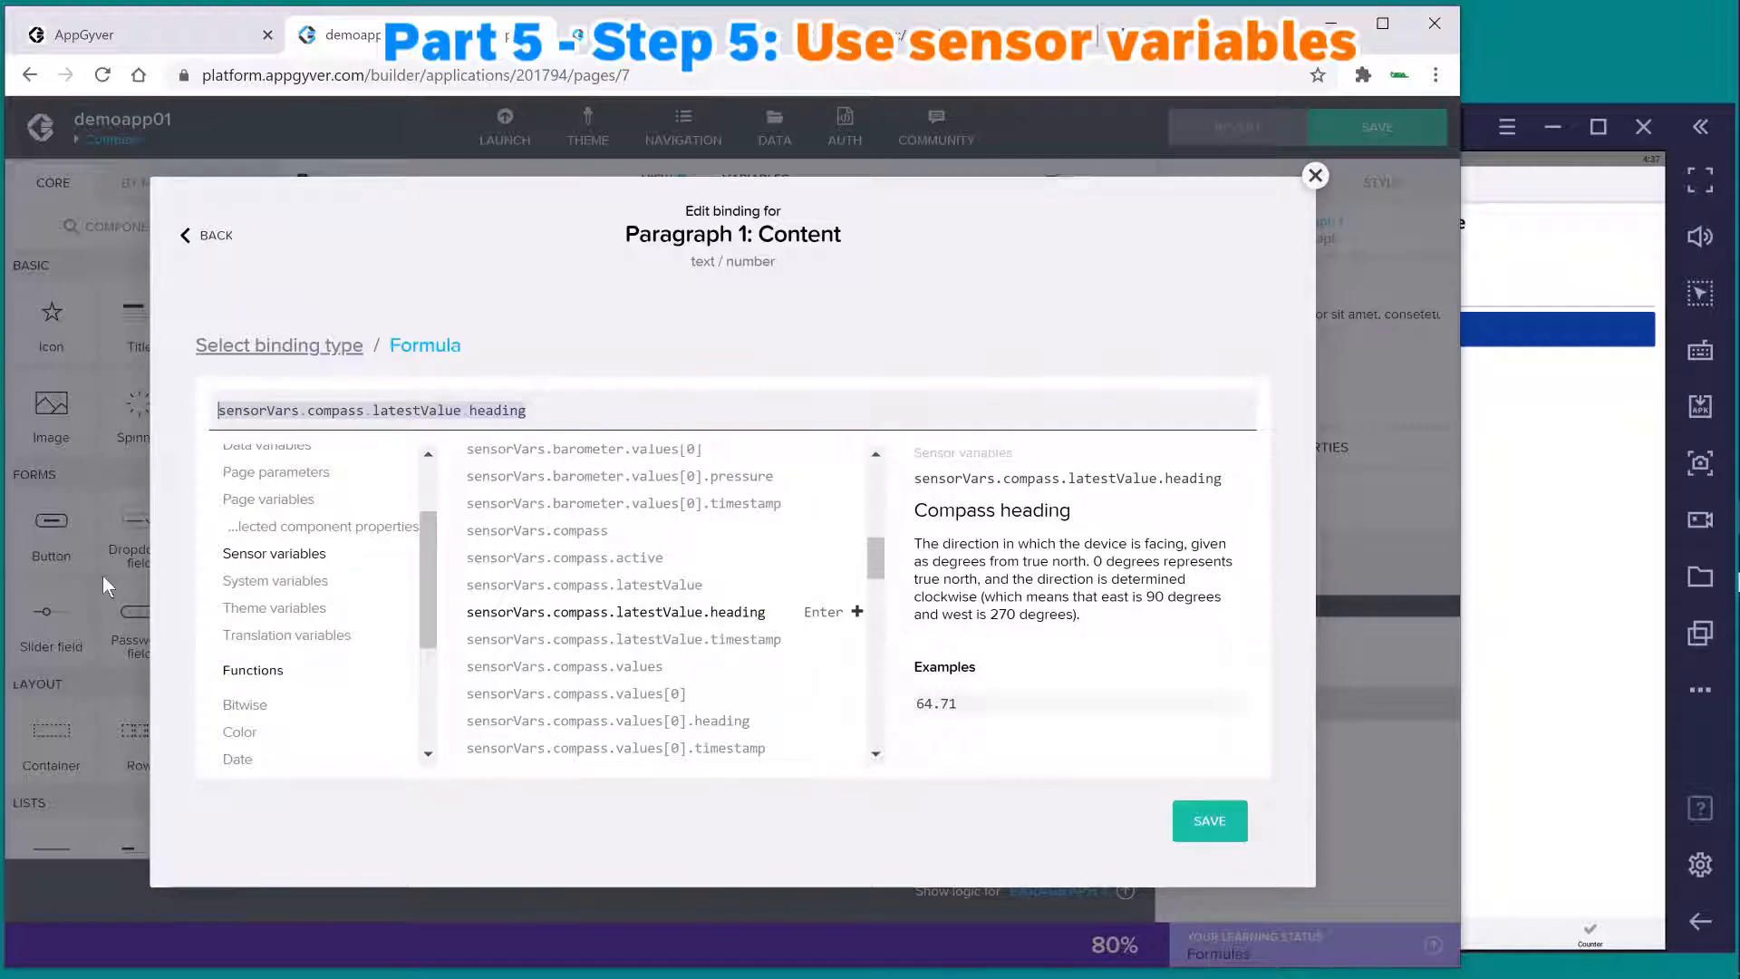
left_click(1212, 825)
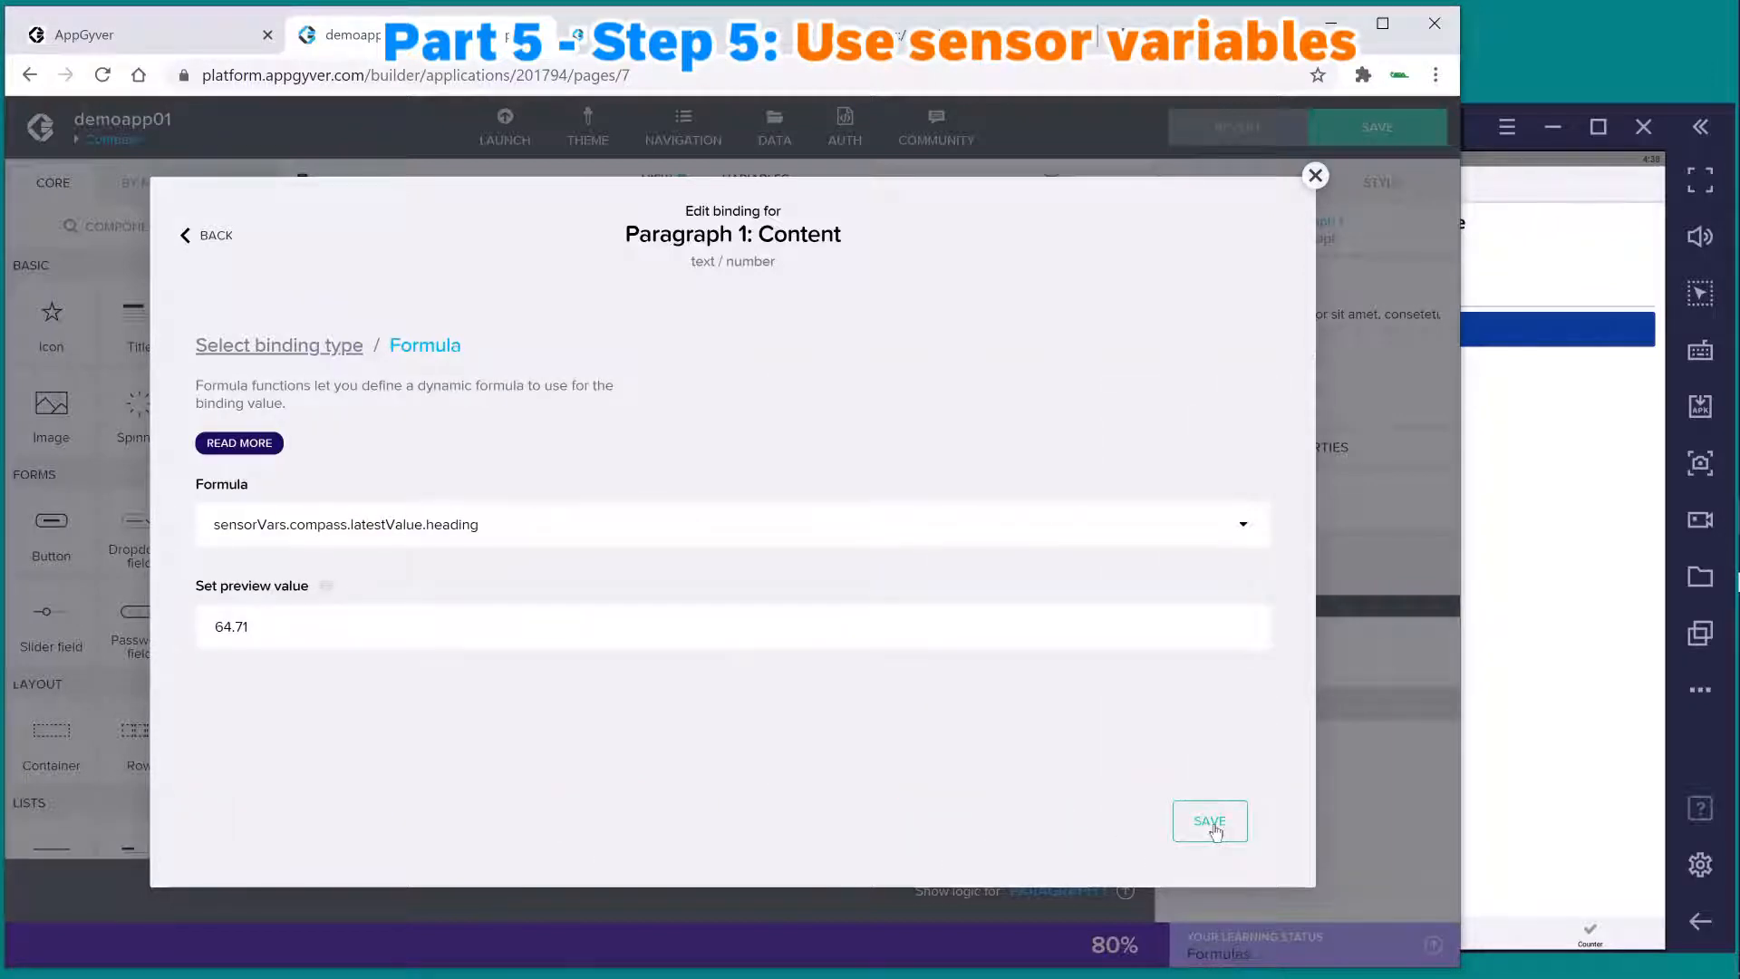
left_click(1211, 822)
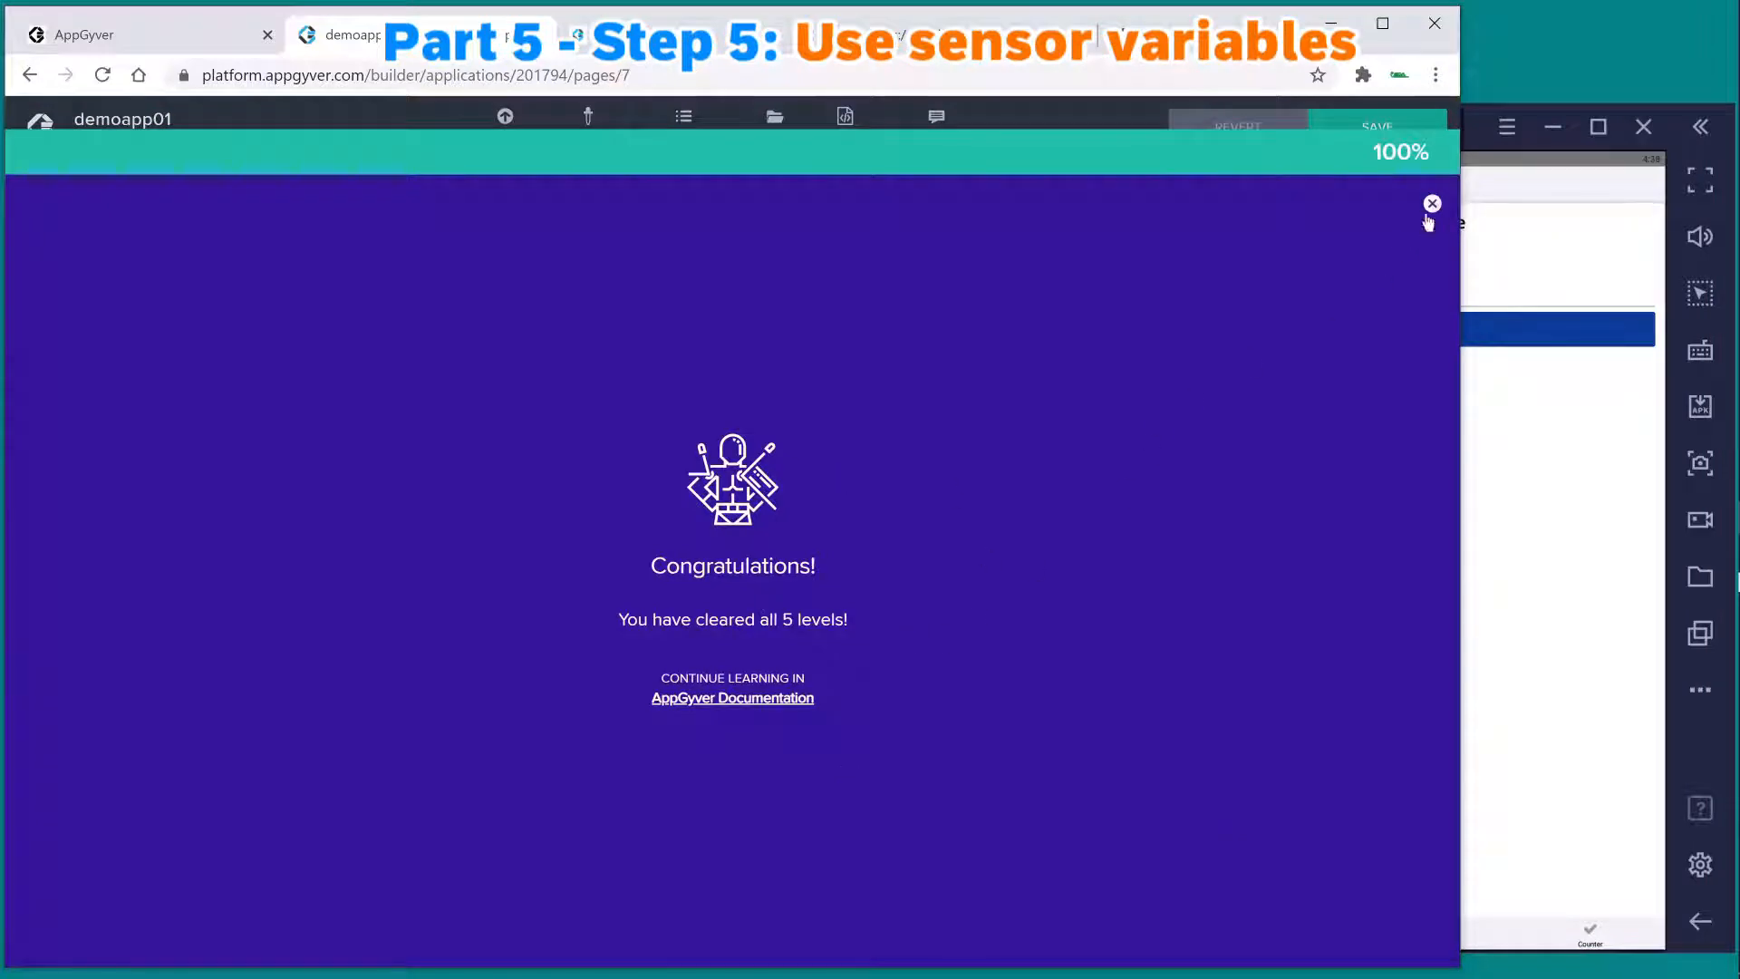
left_click(1432, 203)
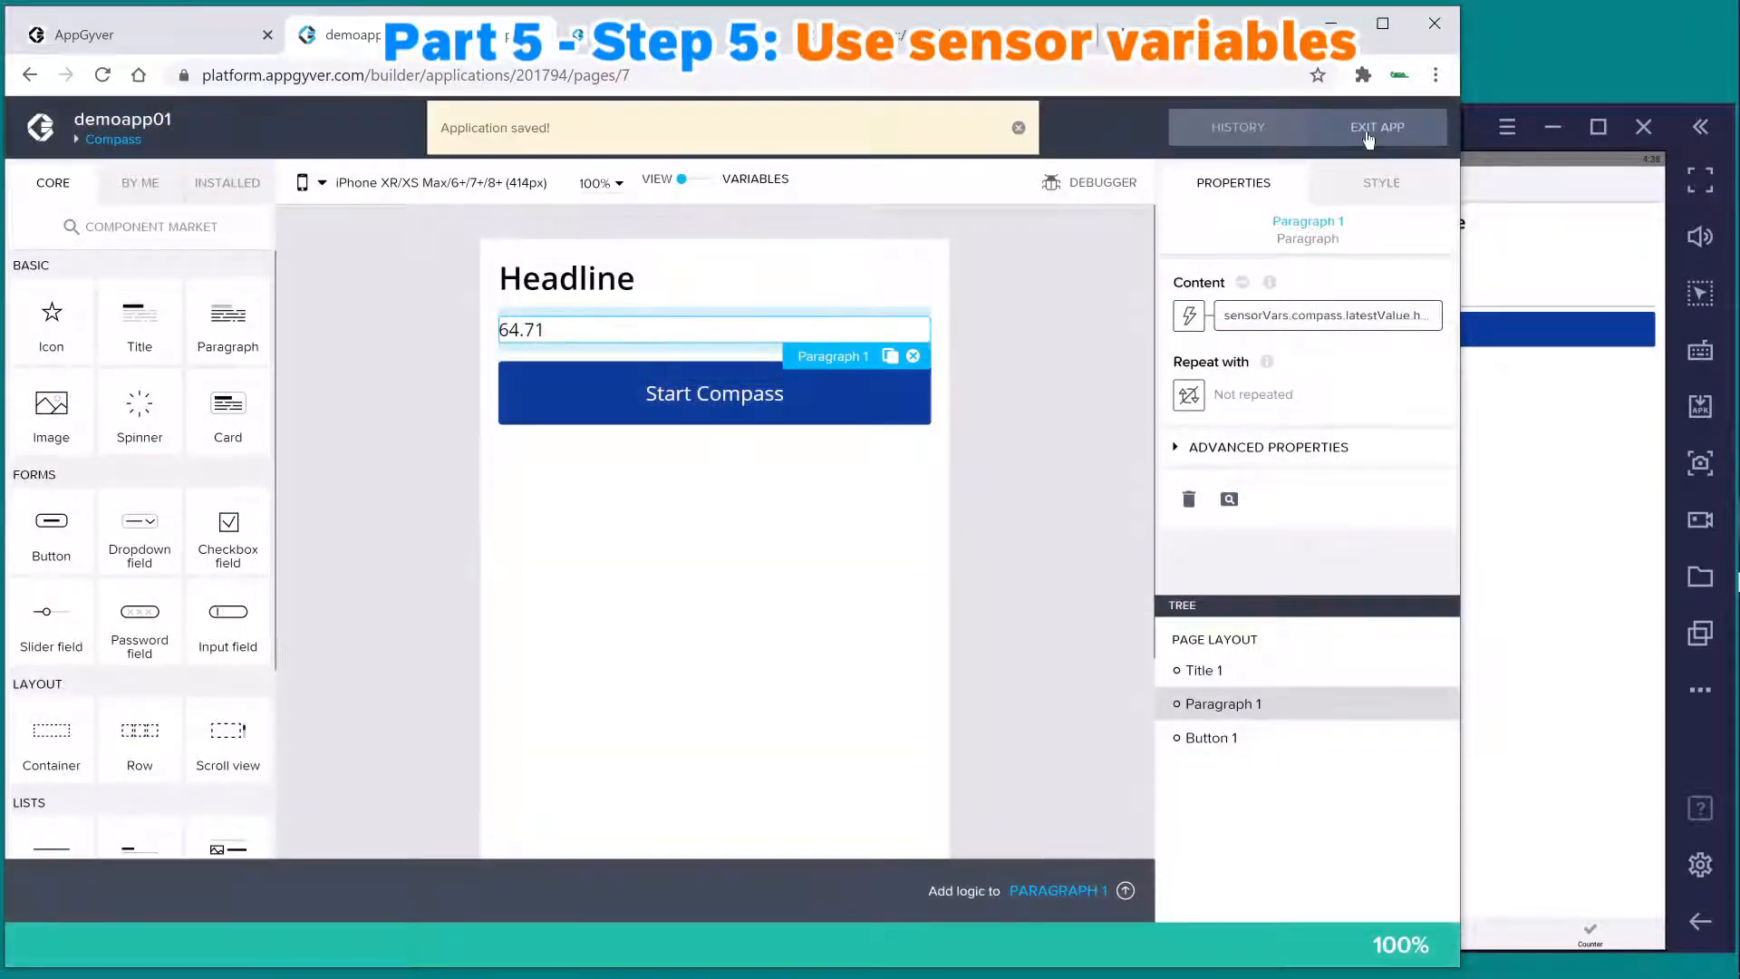
- Check the saved app in the Android emulator and return to the app builder
left_click(1520, 464)
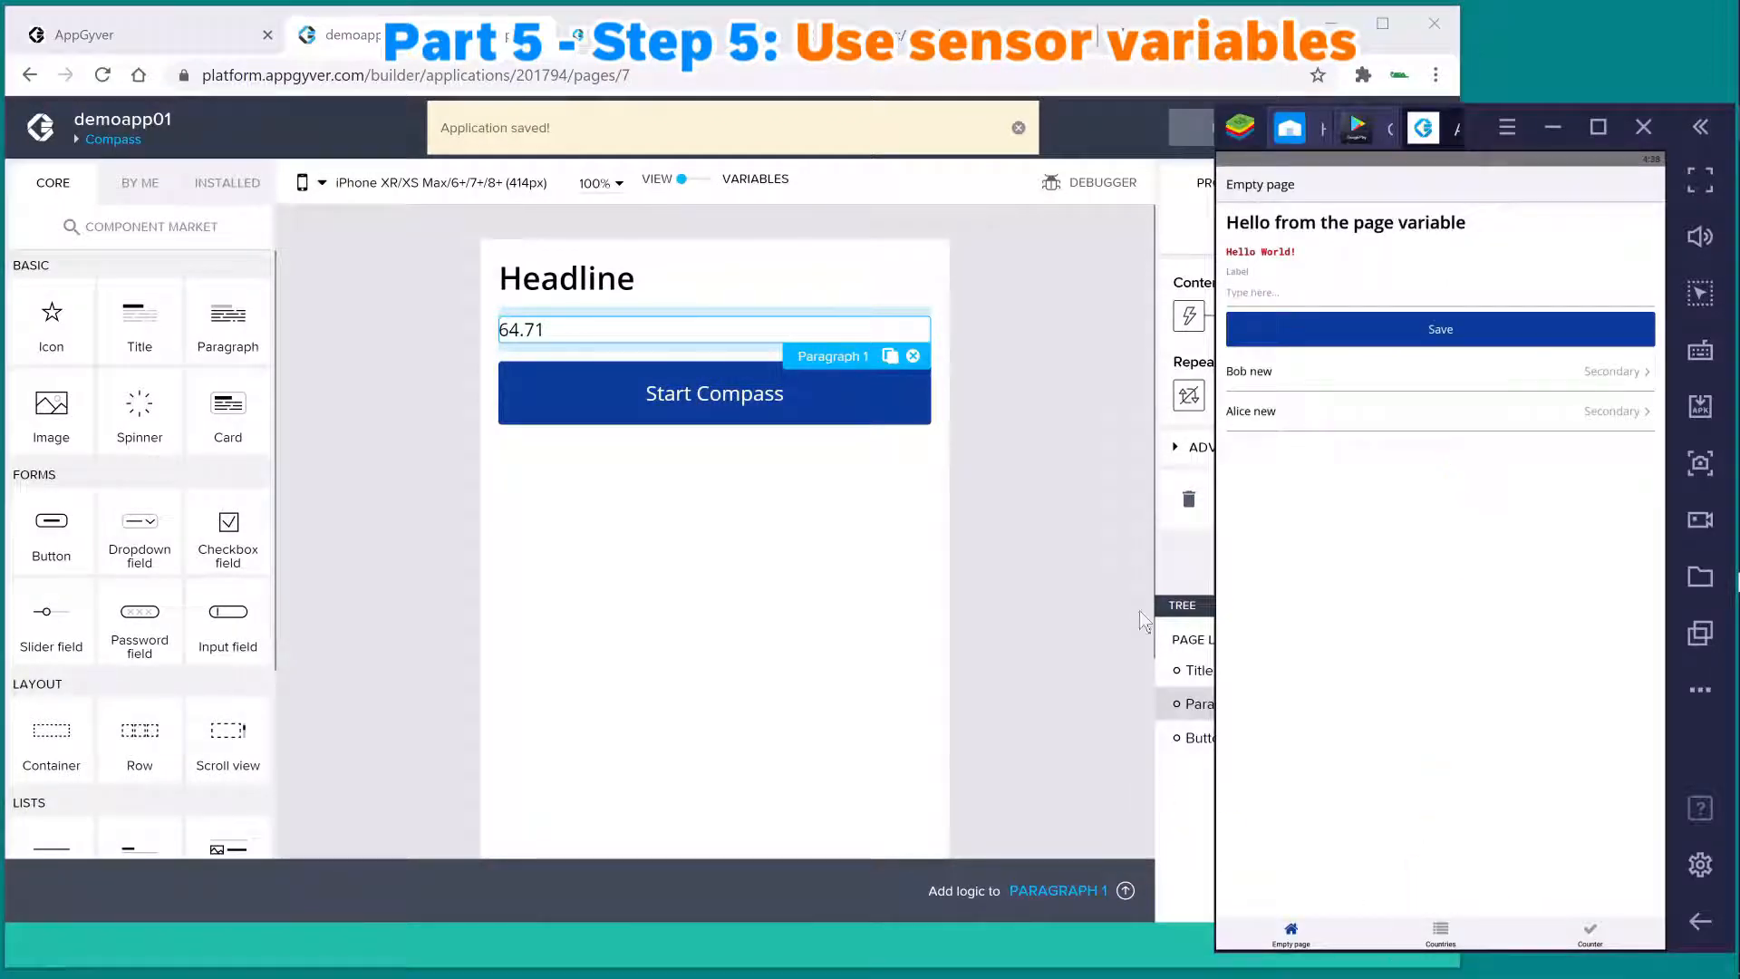
left_click(1056, 498)
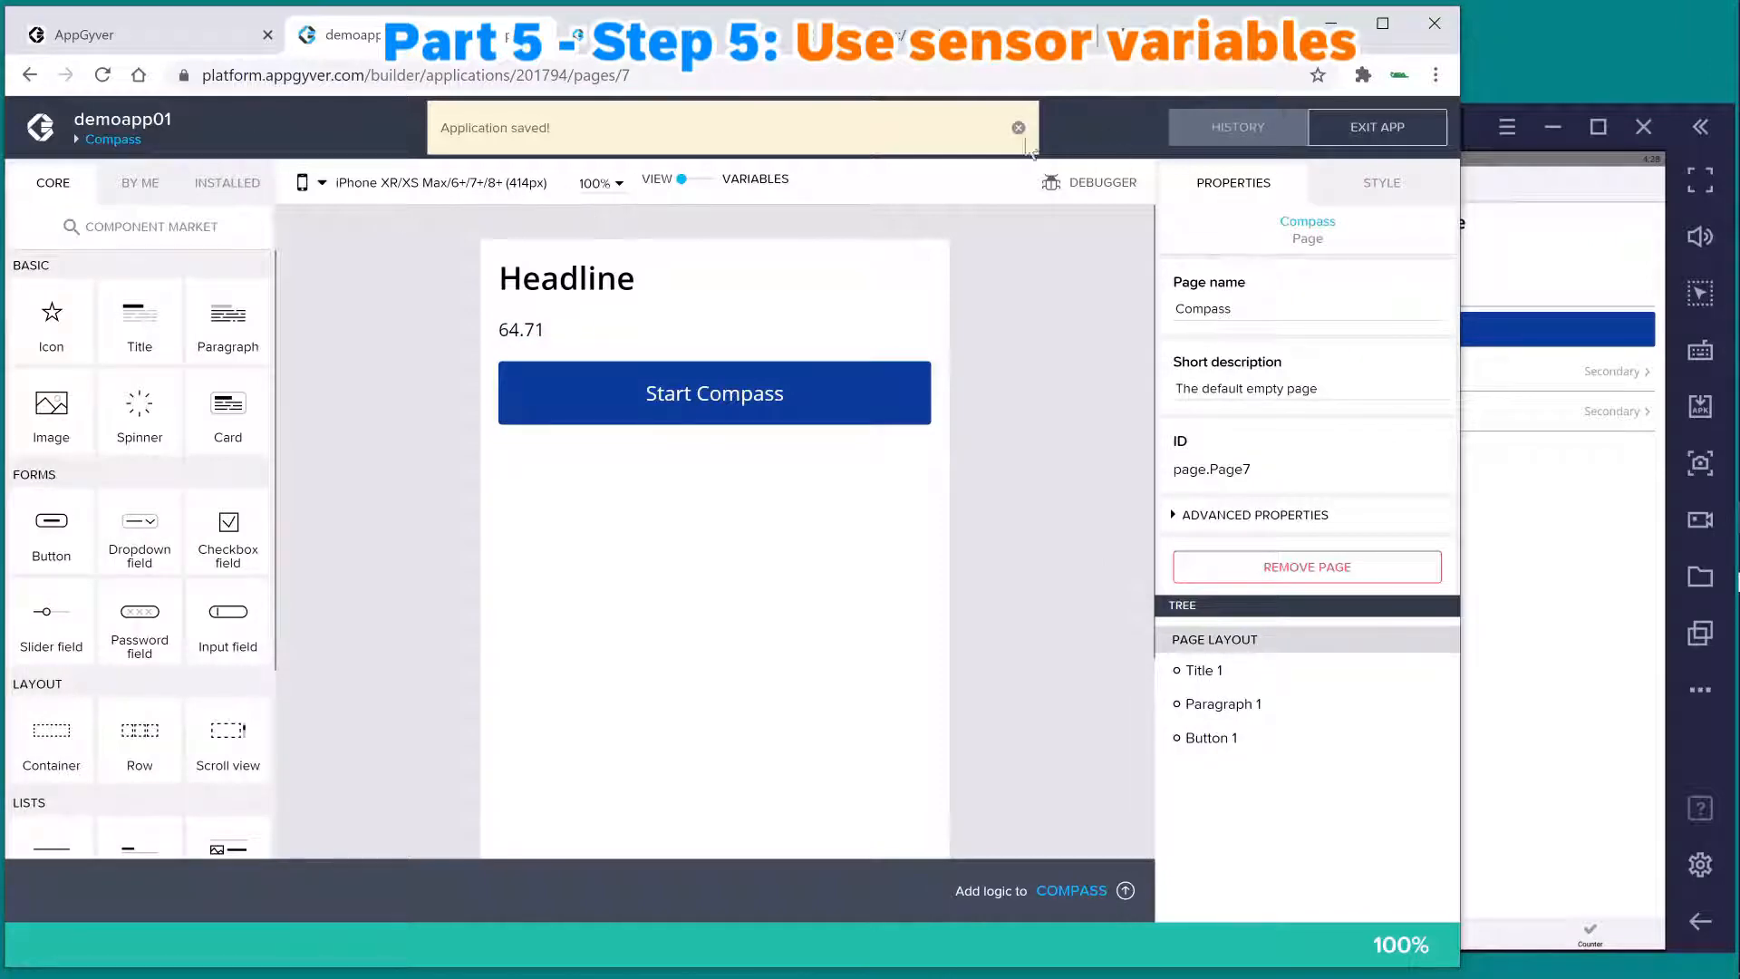
left_click(1018, 128)
- Add a navigation menu item with the tab name "Start Compass", assign the Compass page to it, and save the application
left_click(683, 127)
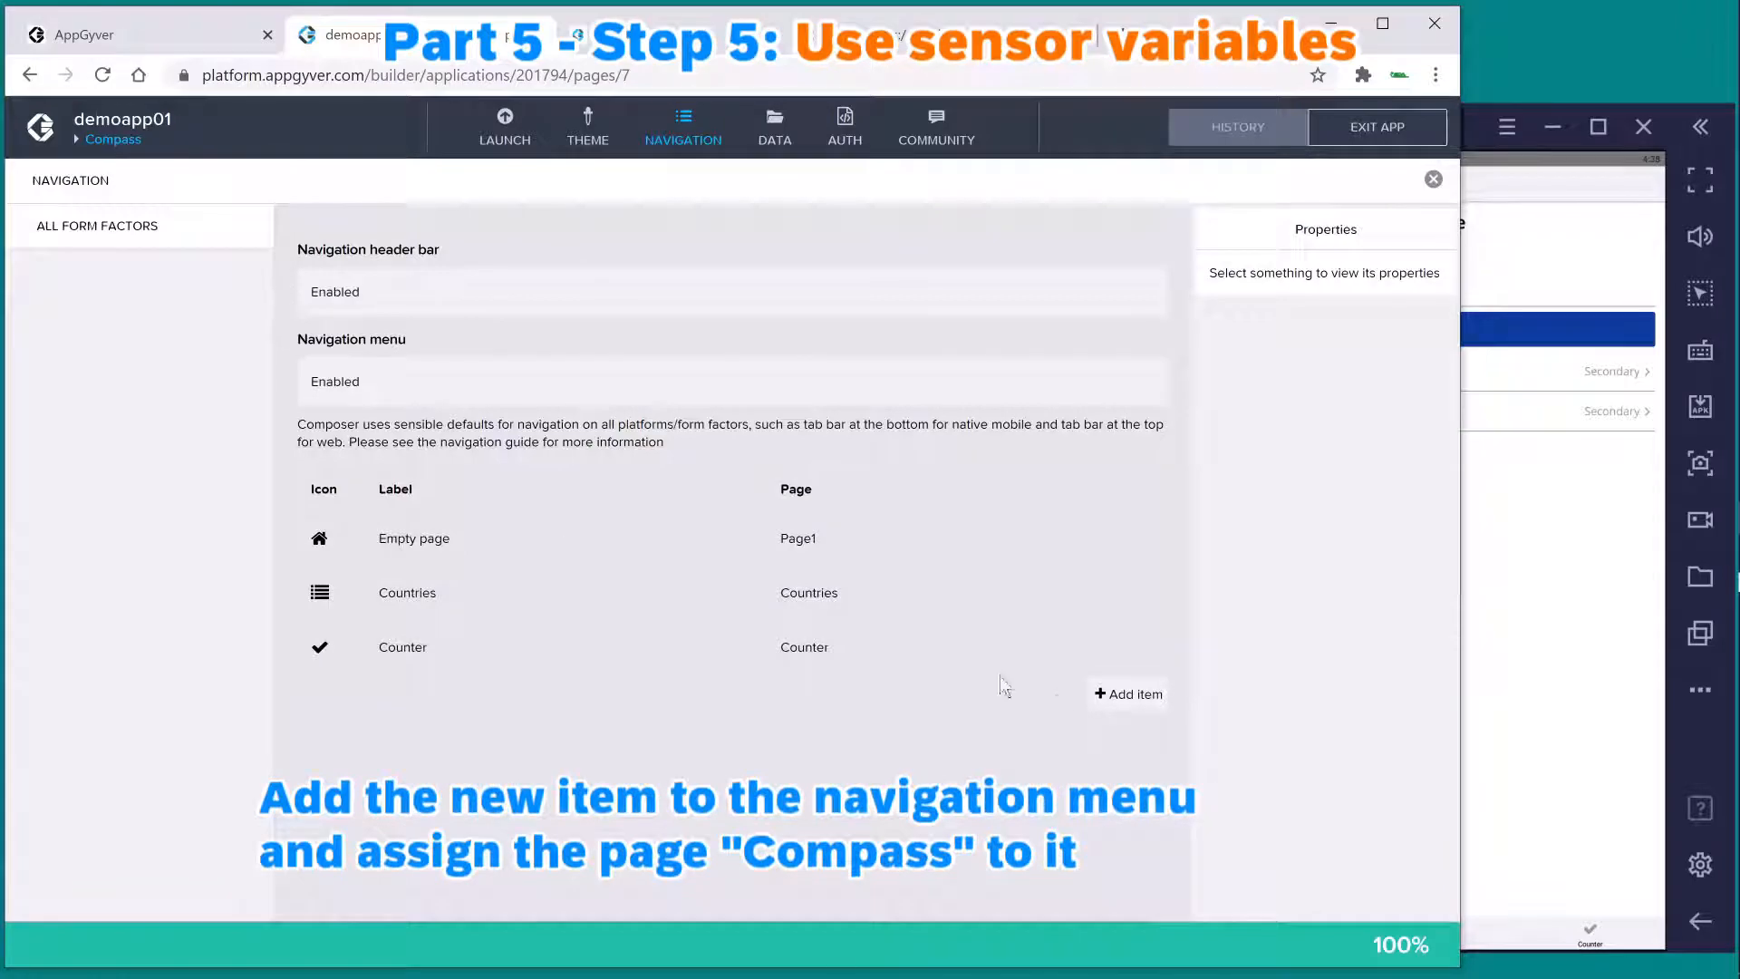
left_click(1130, 694)
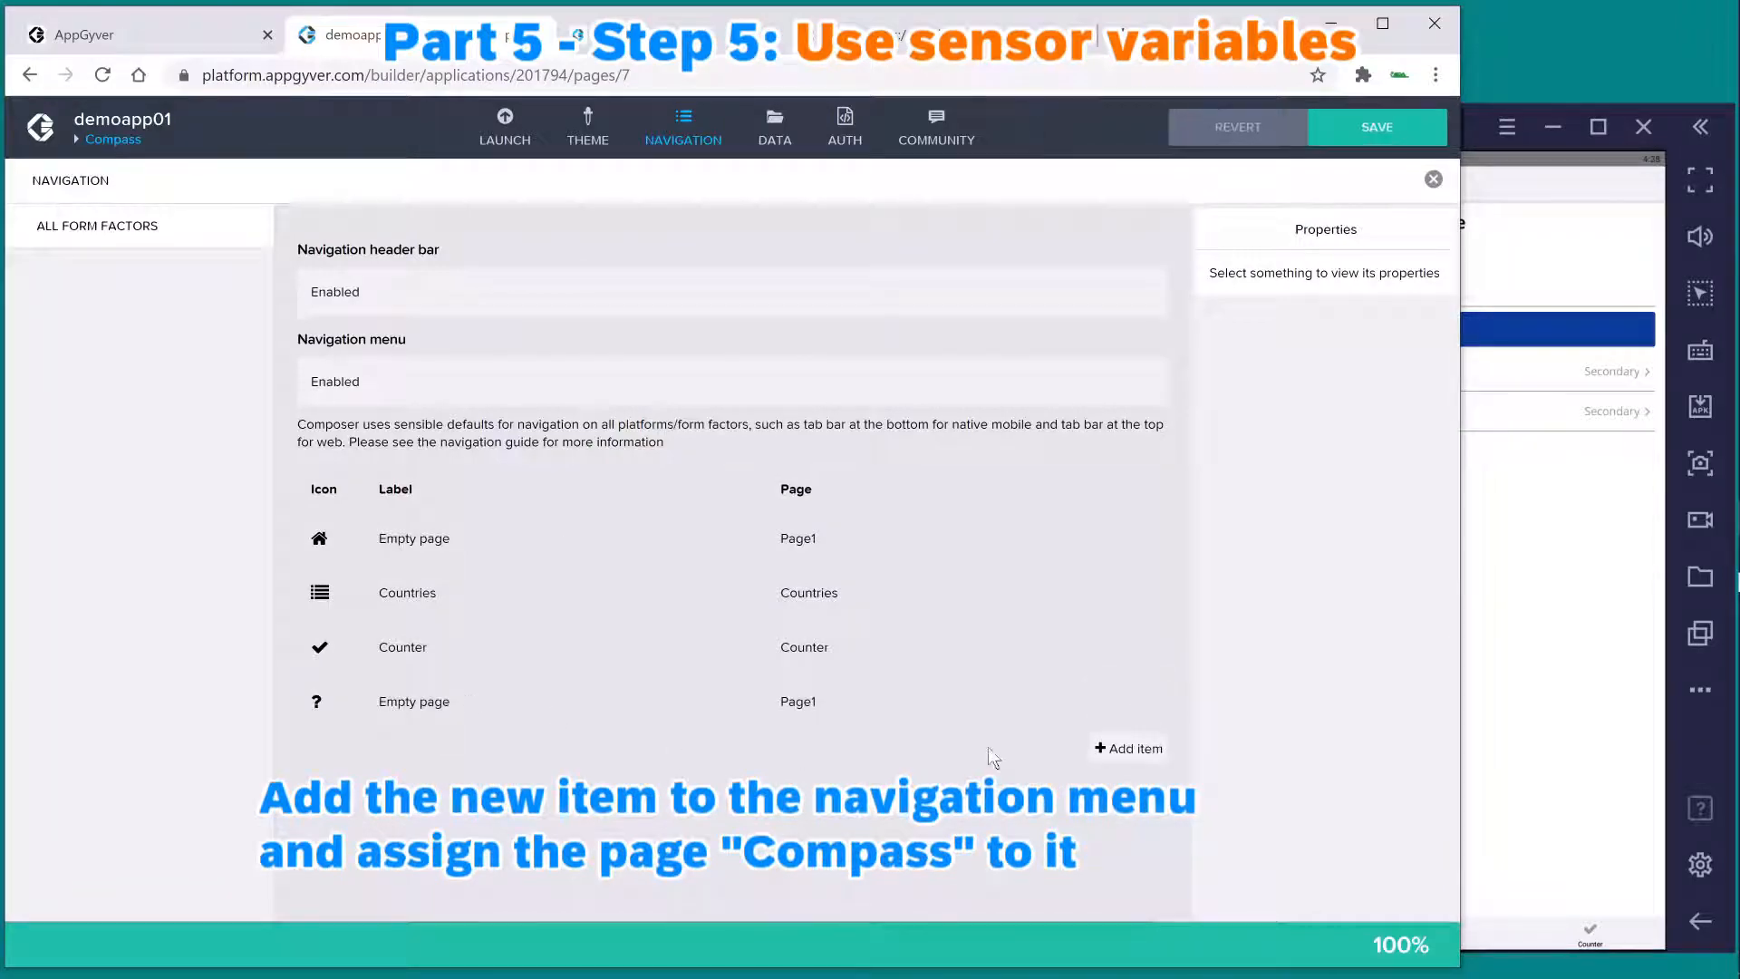
left_click(629, 716)
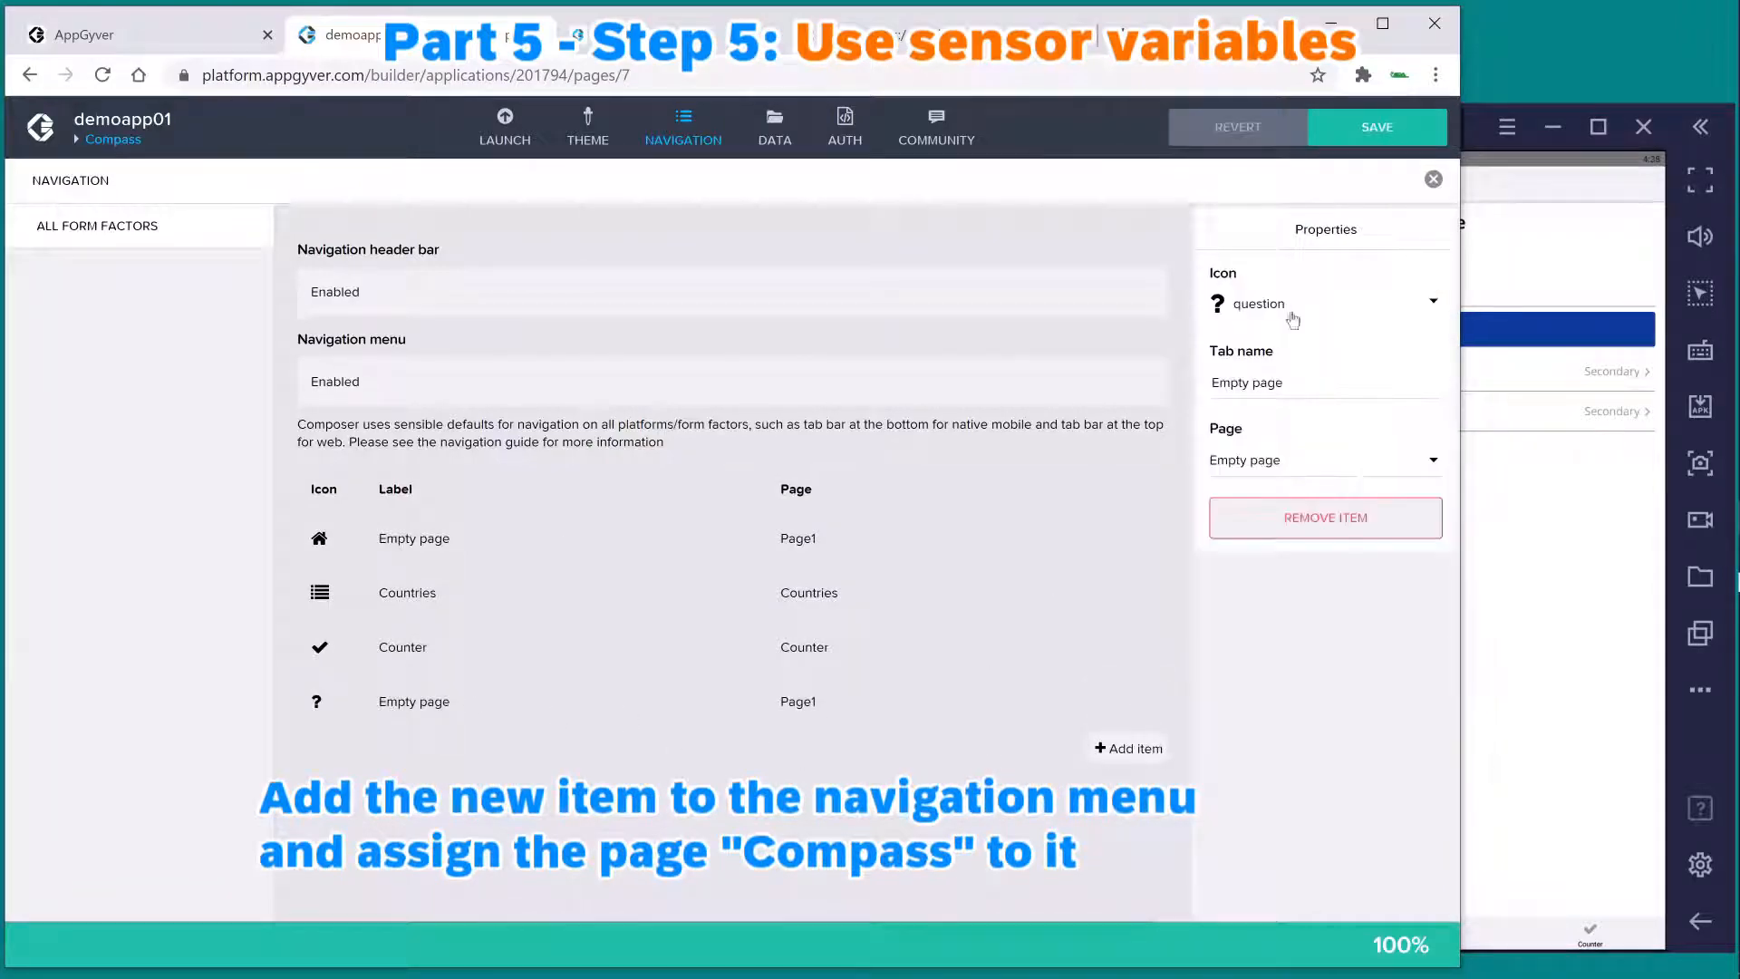
left_click_drag(1300, 376, 1199, 384)
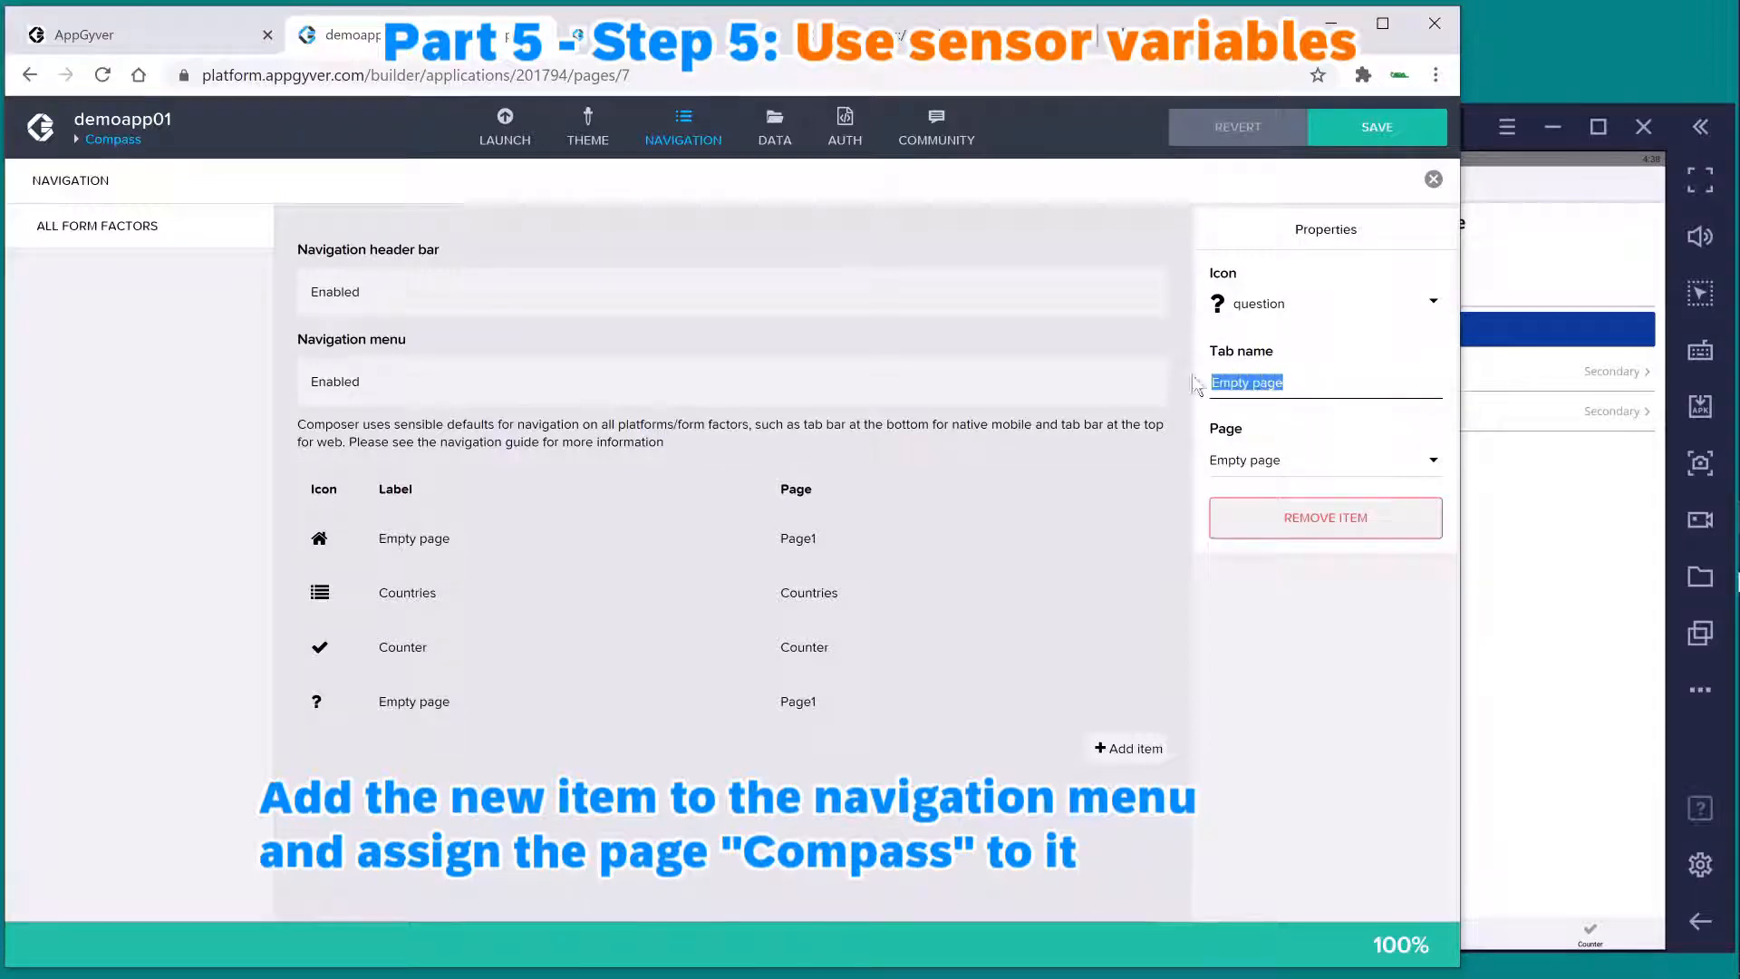
type("Start Compass")
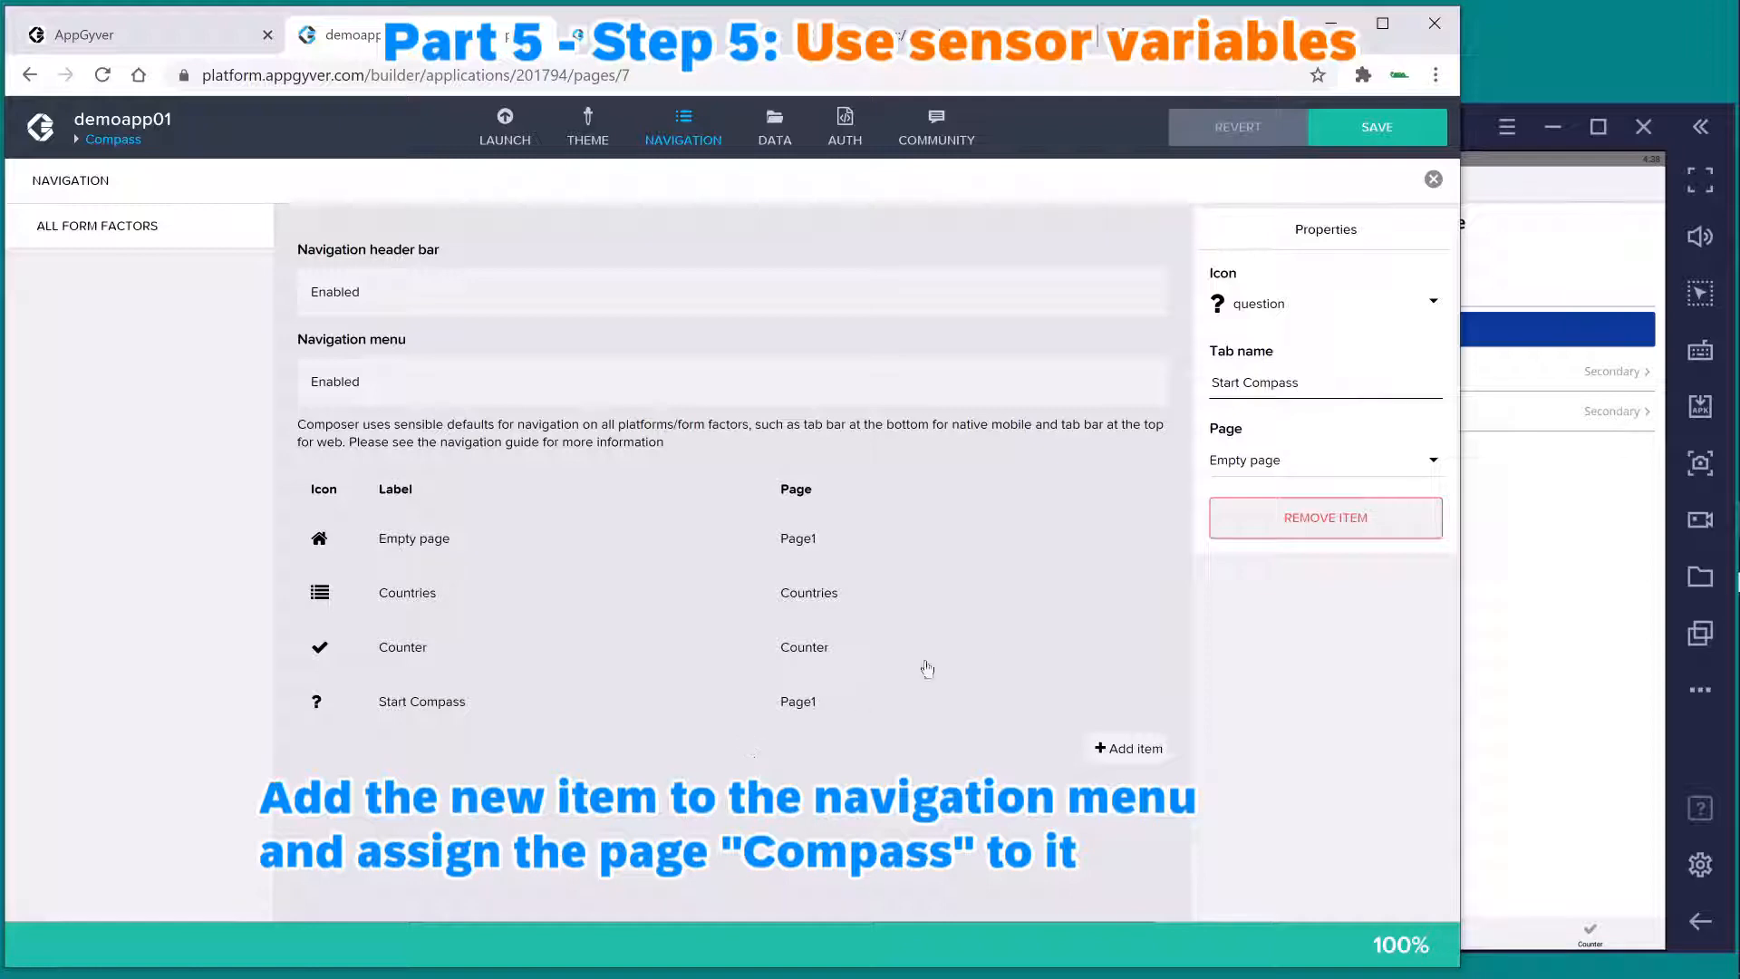
left_click(1323, 459)
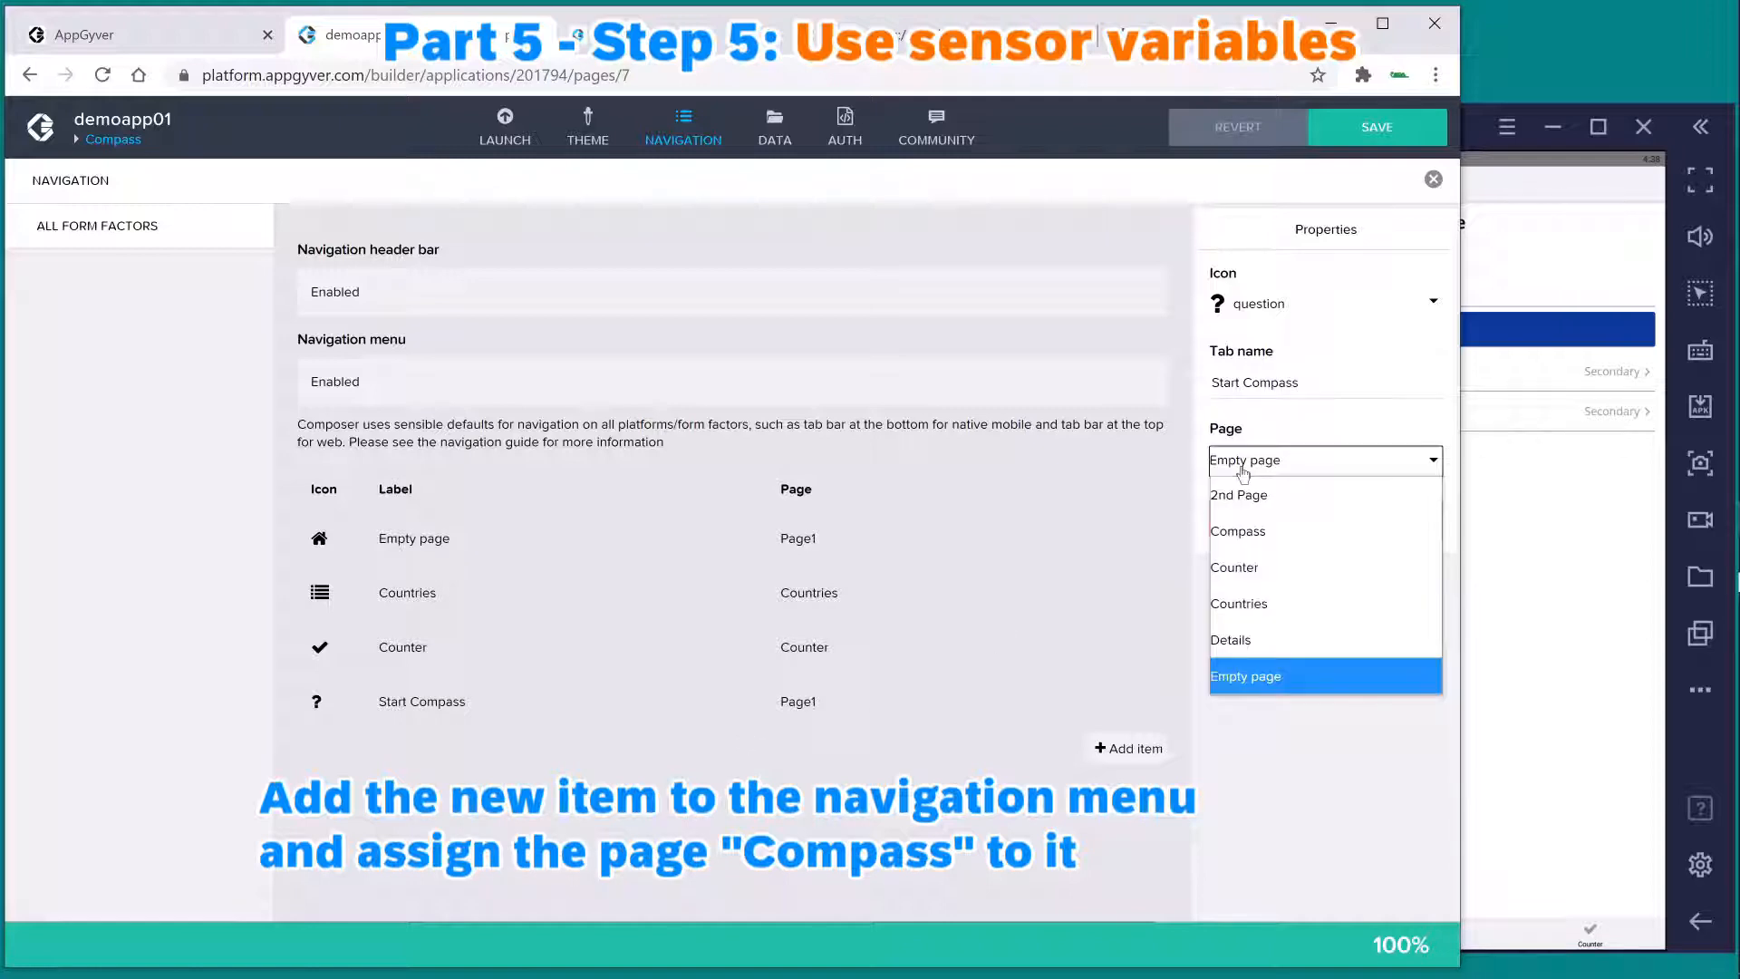
left_click(1272, 534)
left_click(1371, 126)
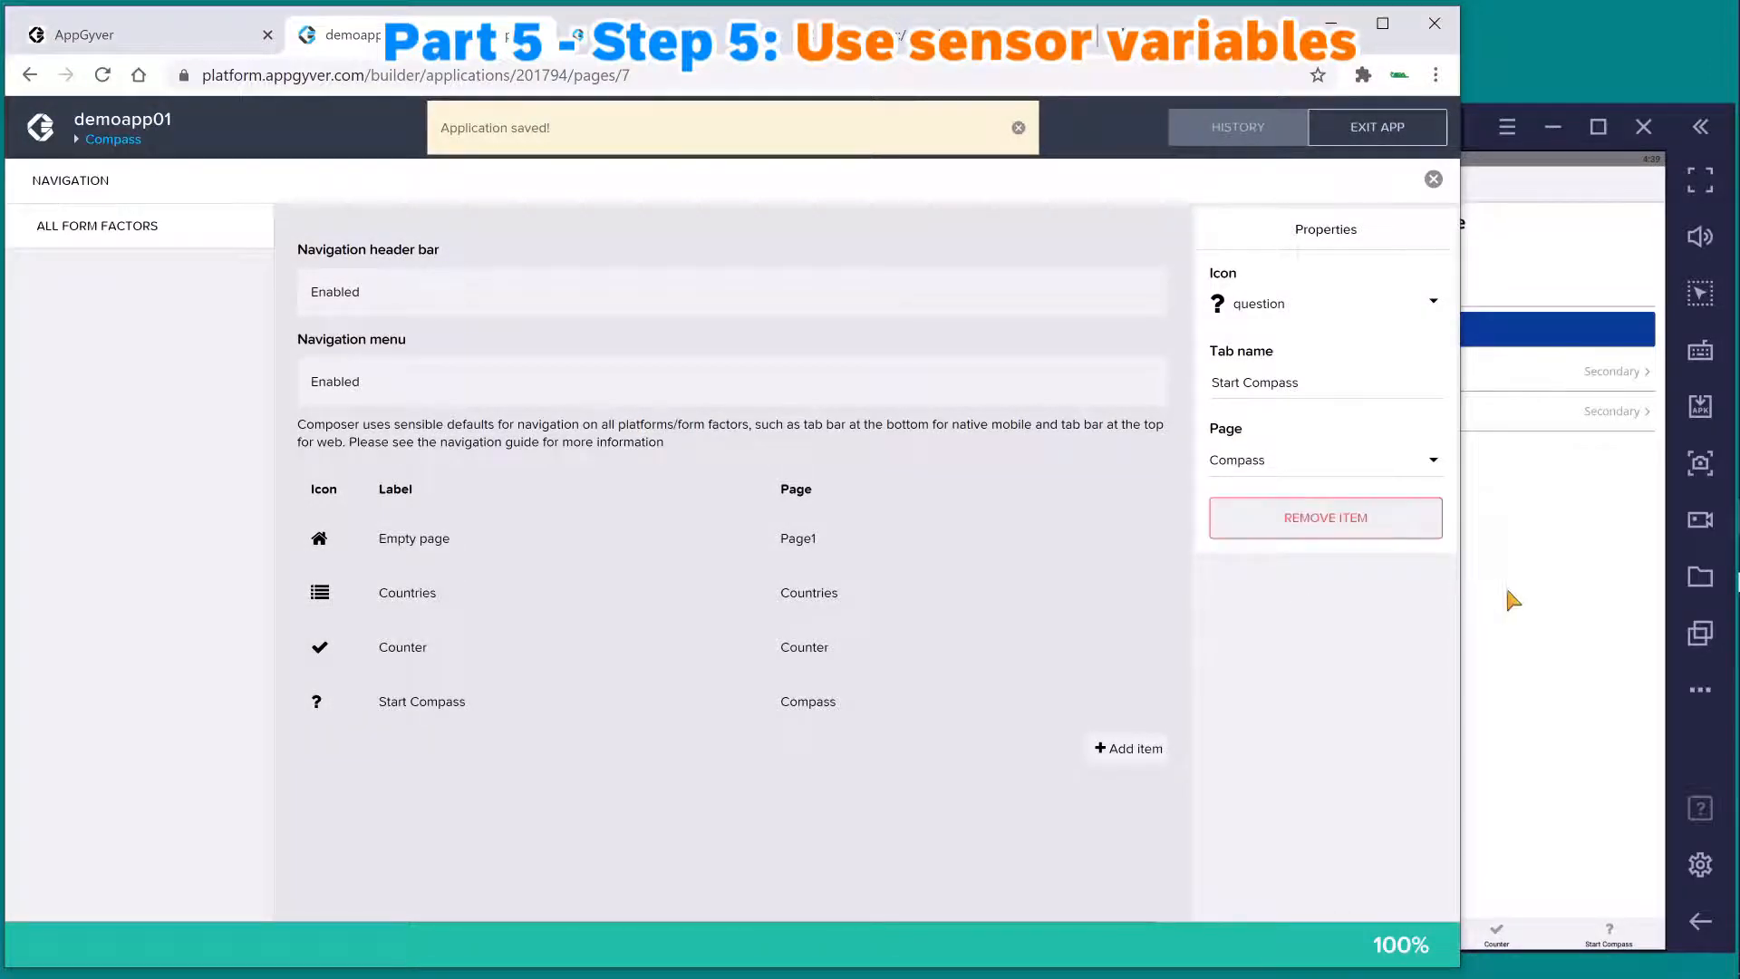
- Switch to the Android emulator, open the Start Compass page from the navigation and test its Start Compass button
left_click(1534, 602)
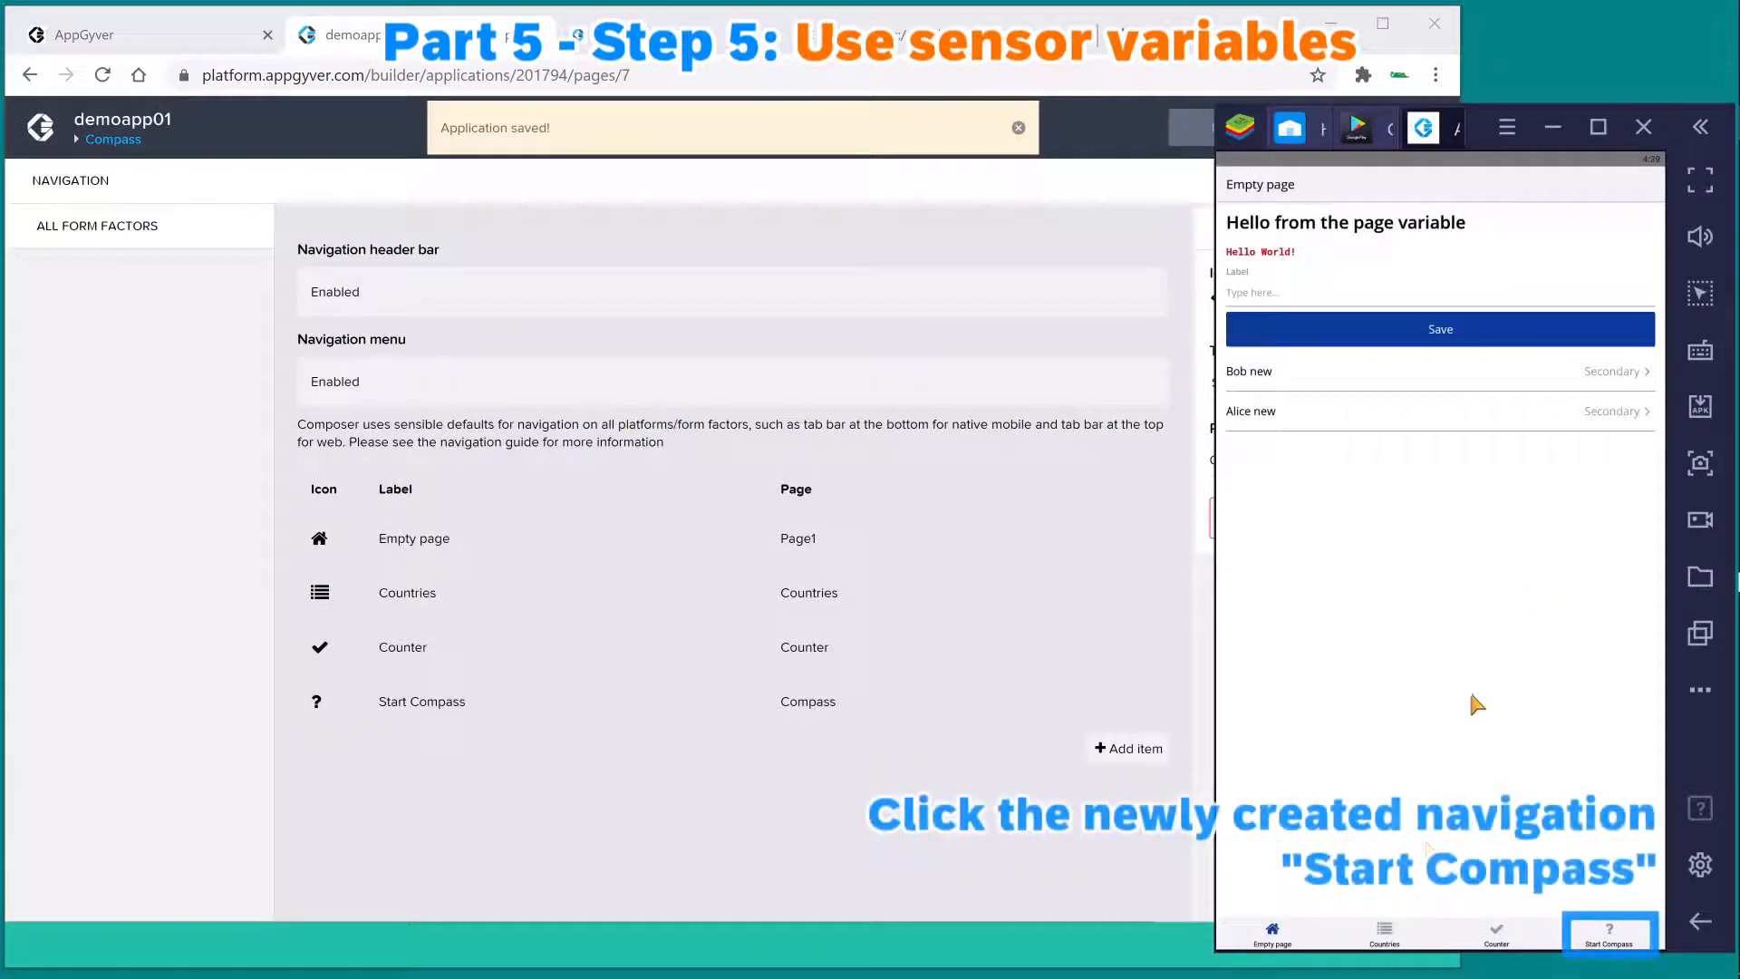
left_click(1611, 938)
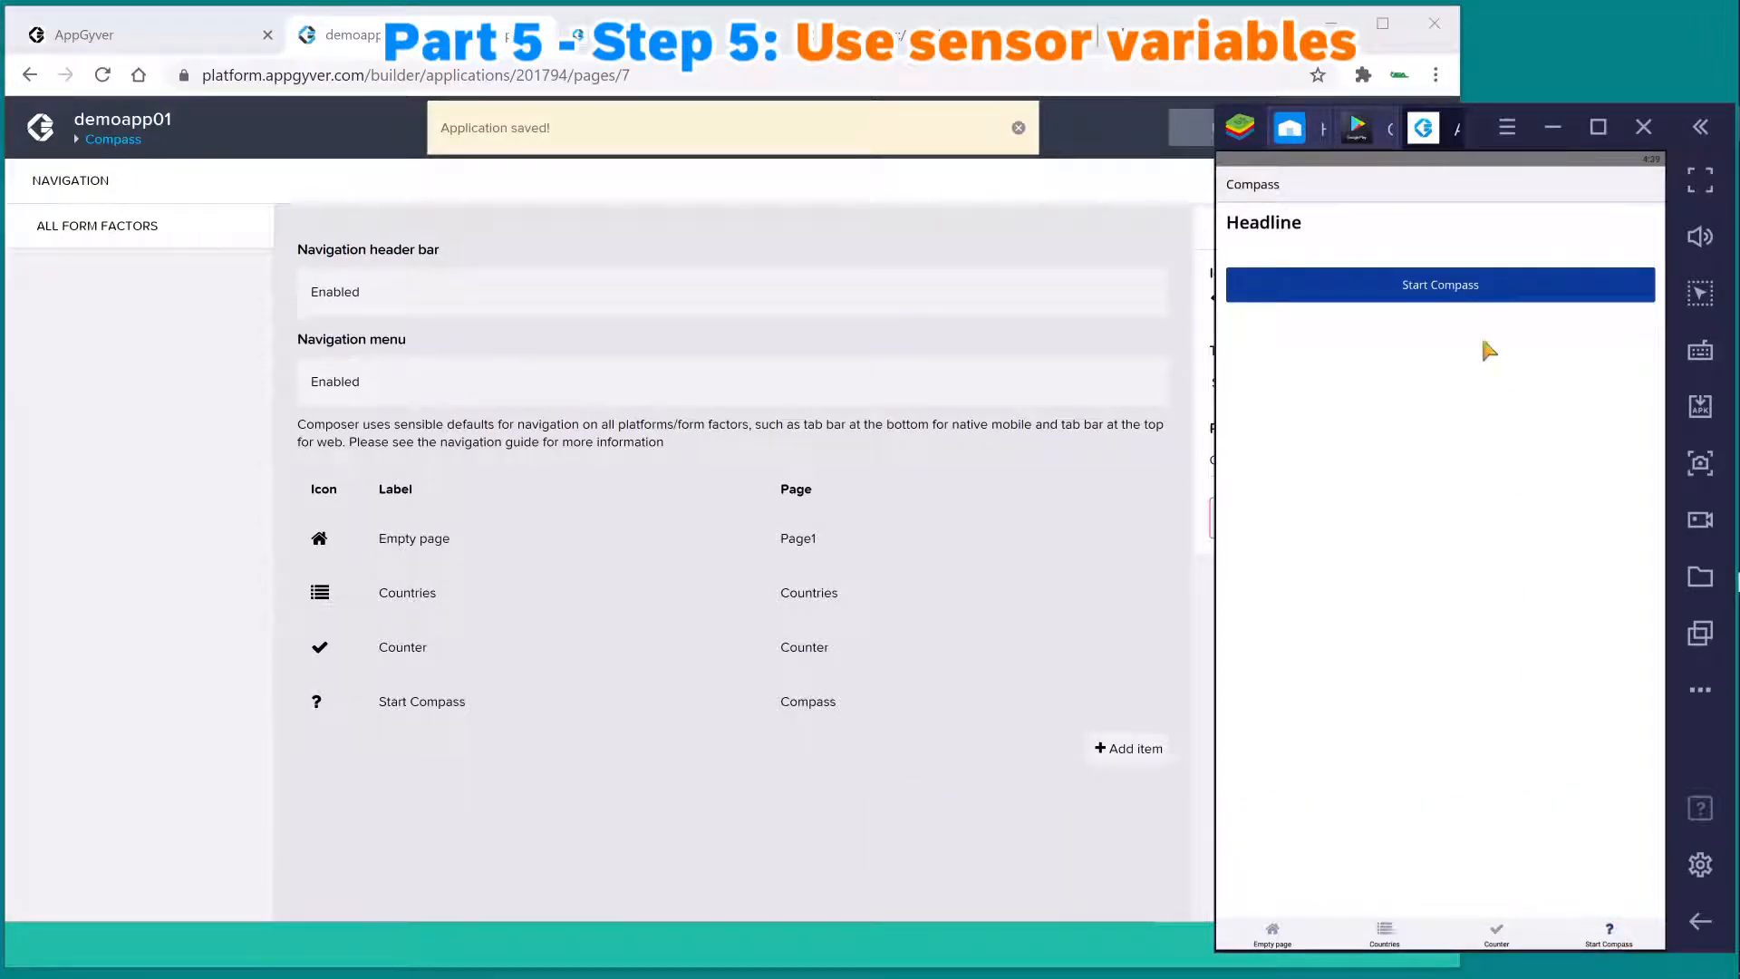
left_click(1454, 295)
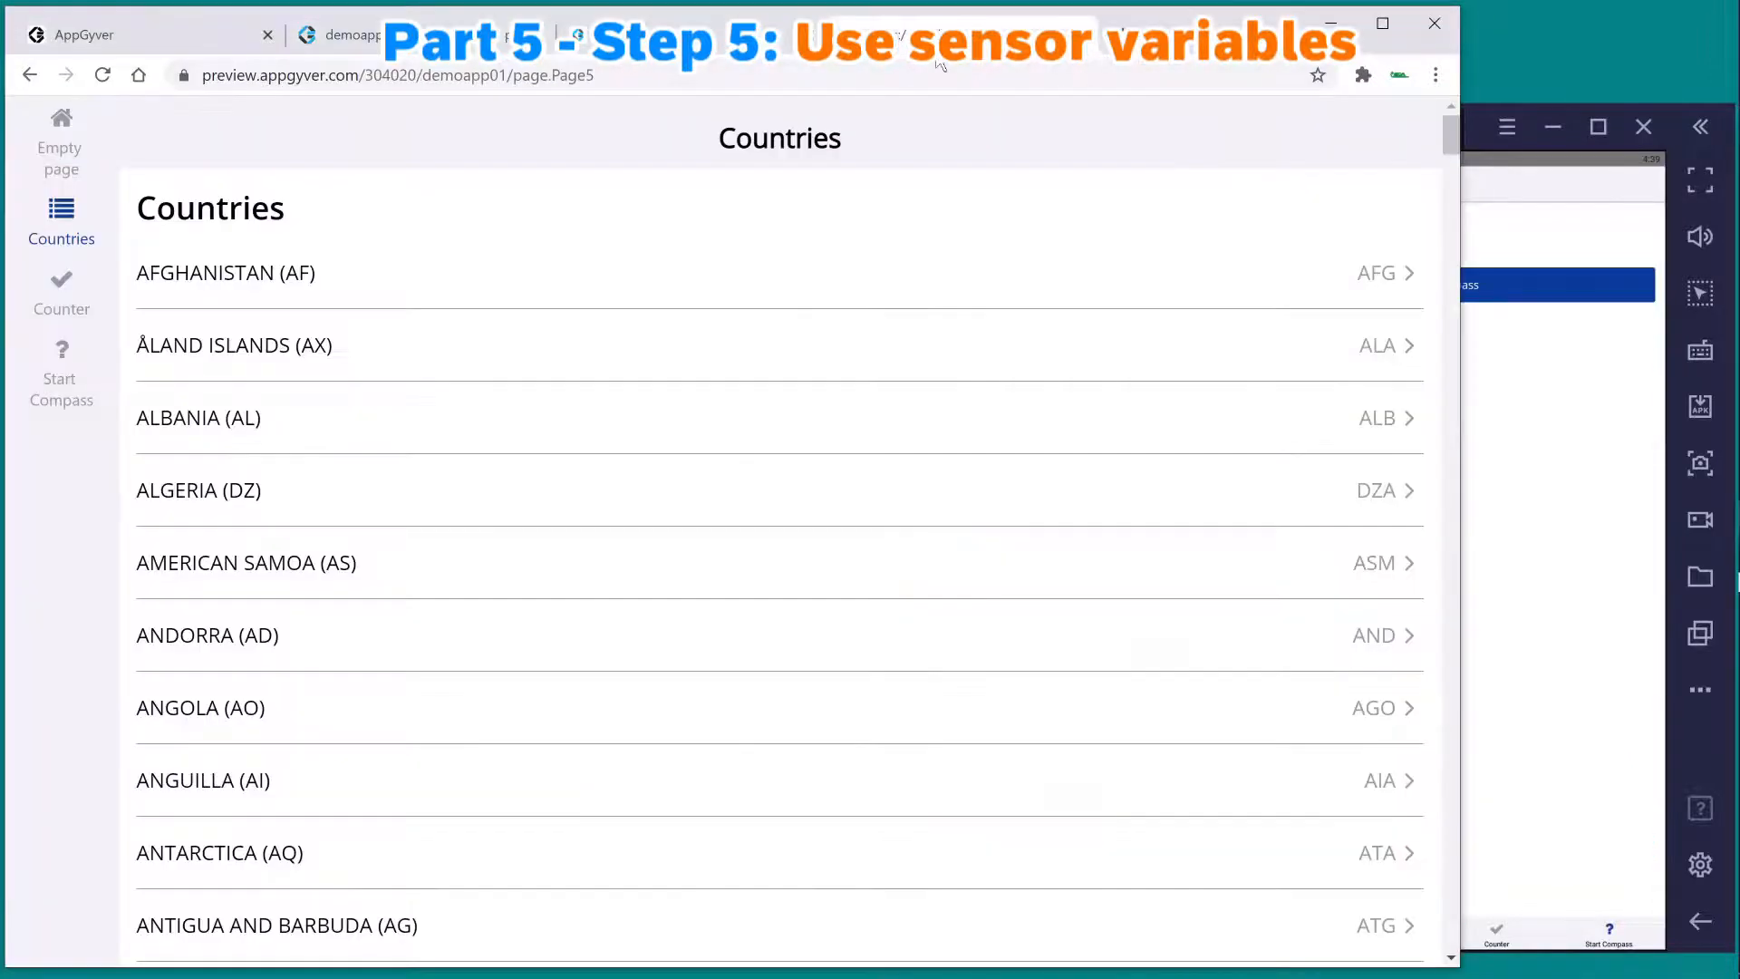
- Test the Start Compass button on the Compass page in the browser preview and return to the app builder
left_click(54, 386)
left_click(929, 320)
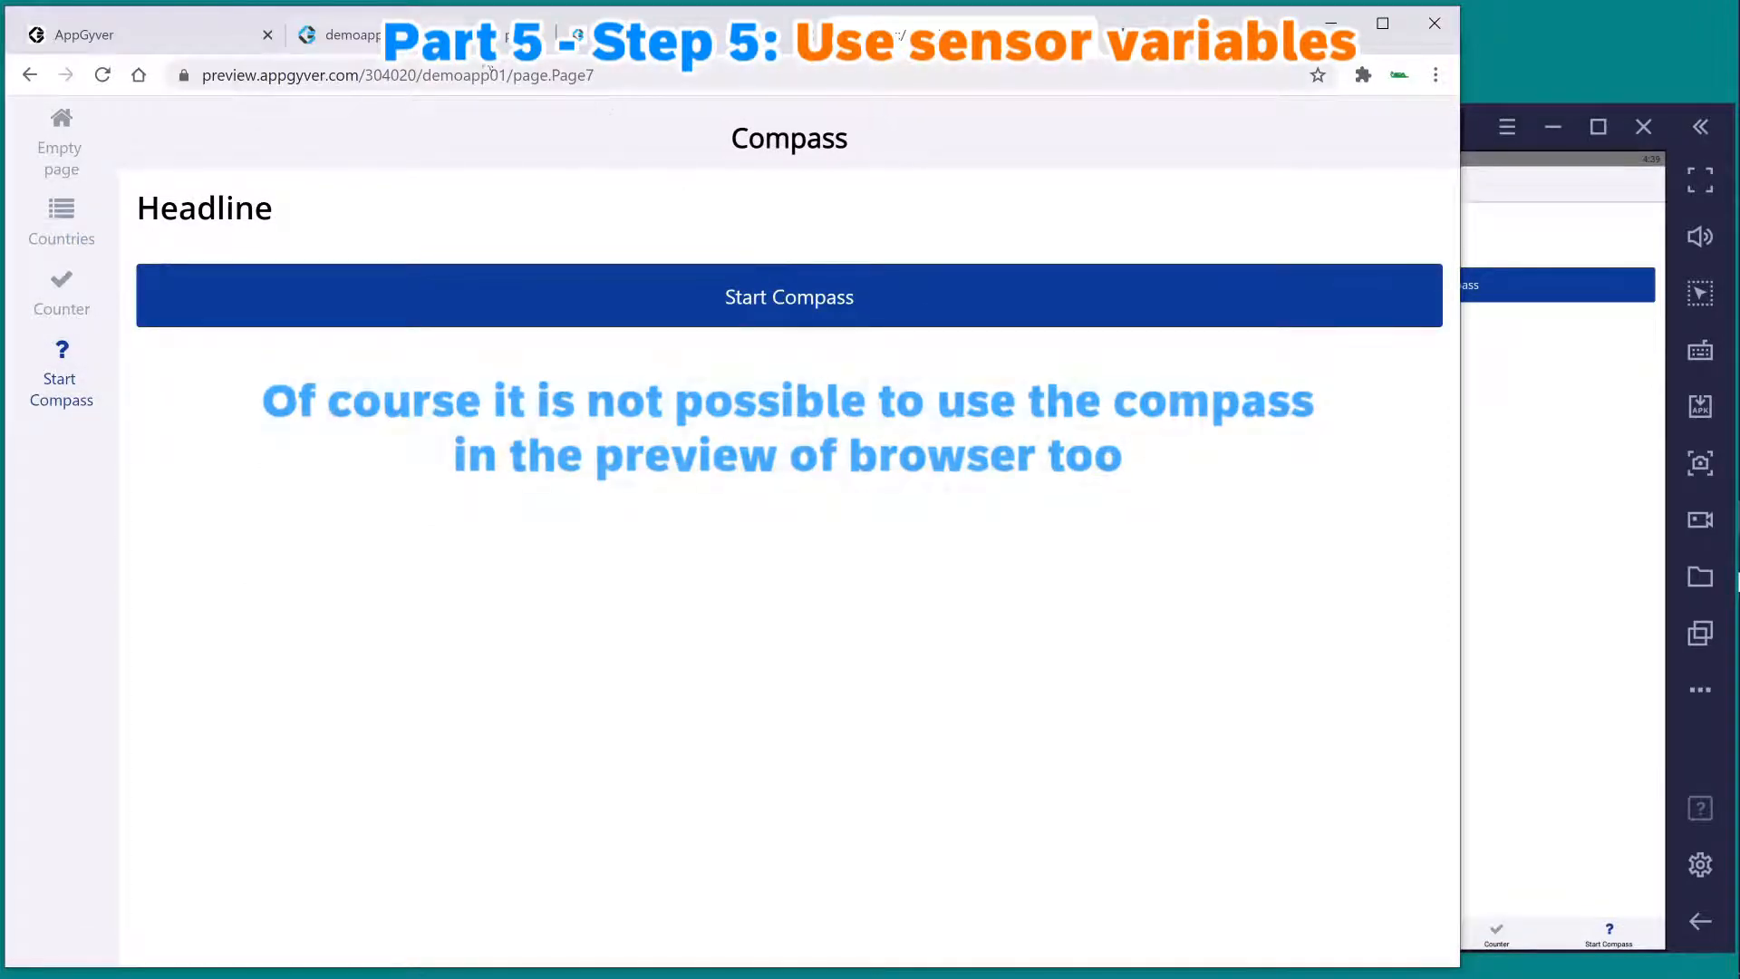
left_click(626, 36)
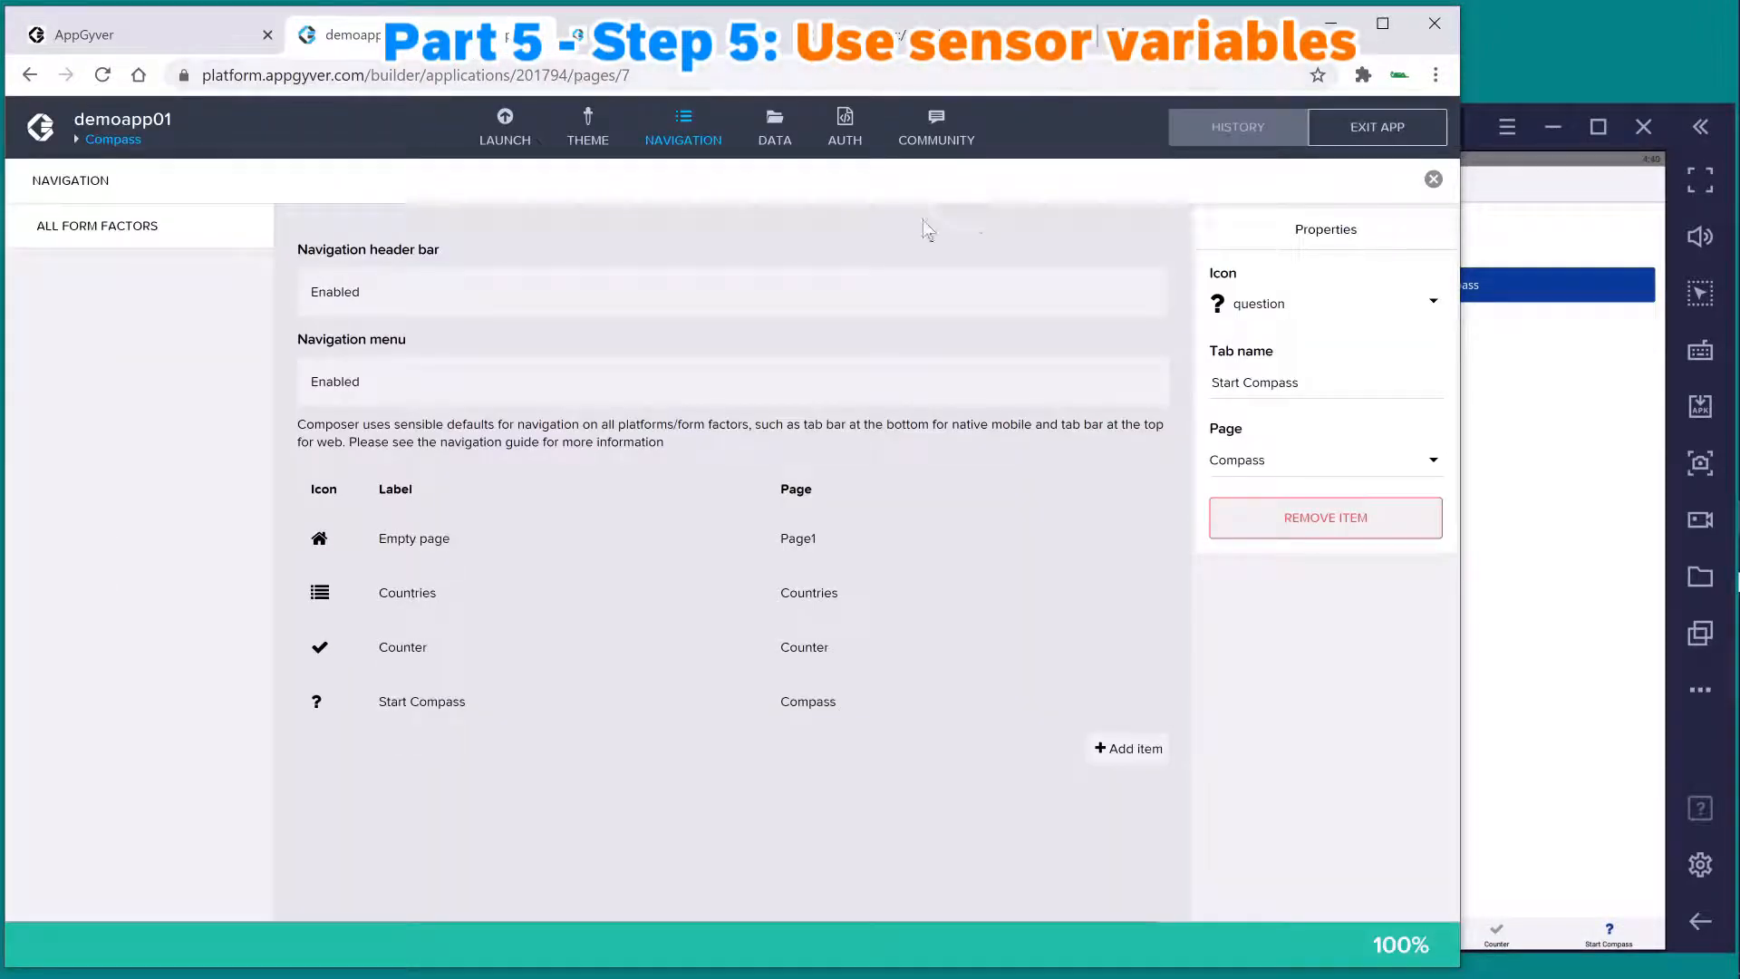
- Reopen the Start Compass button's logic and add an Alert flow function after Start compass poller
left_click(1433, 178)
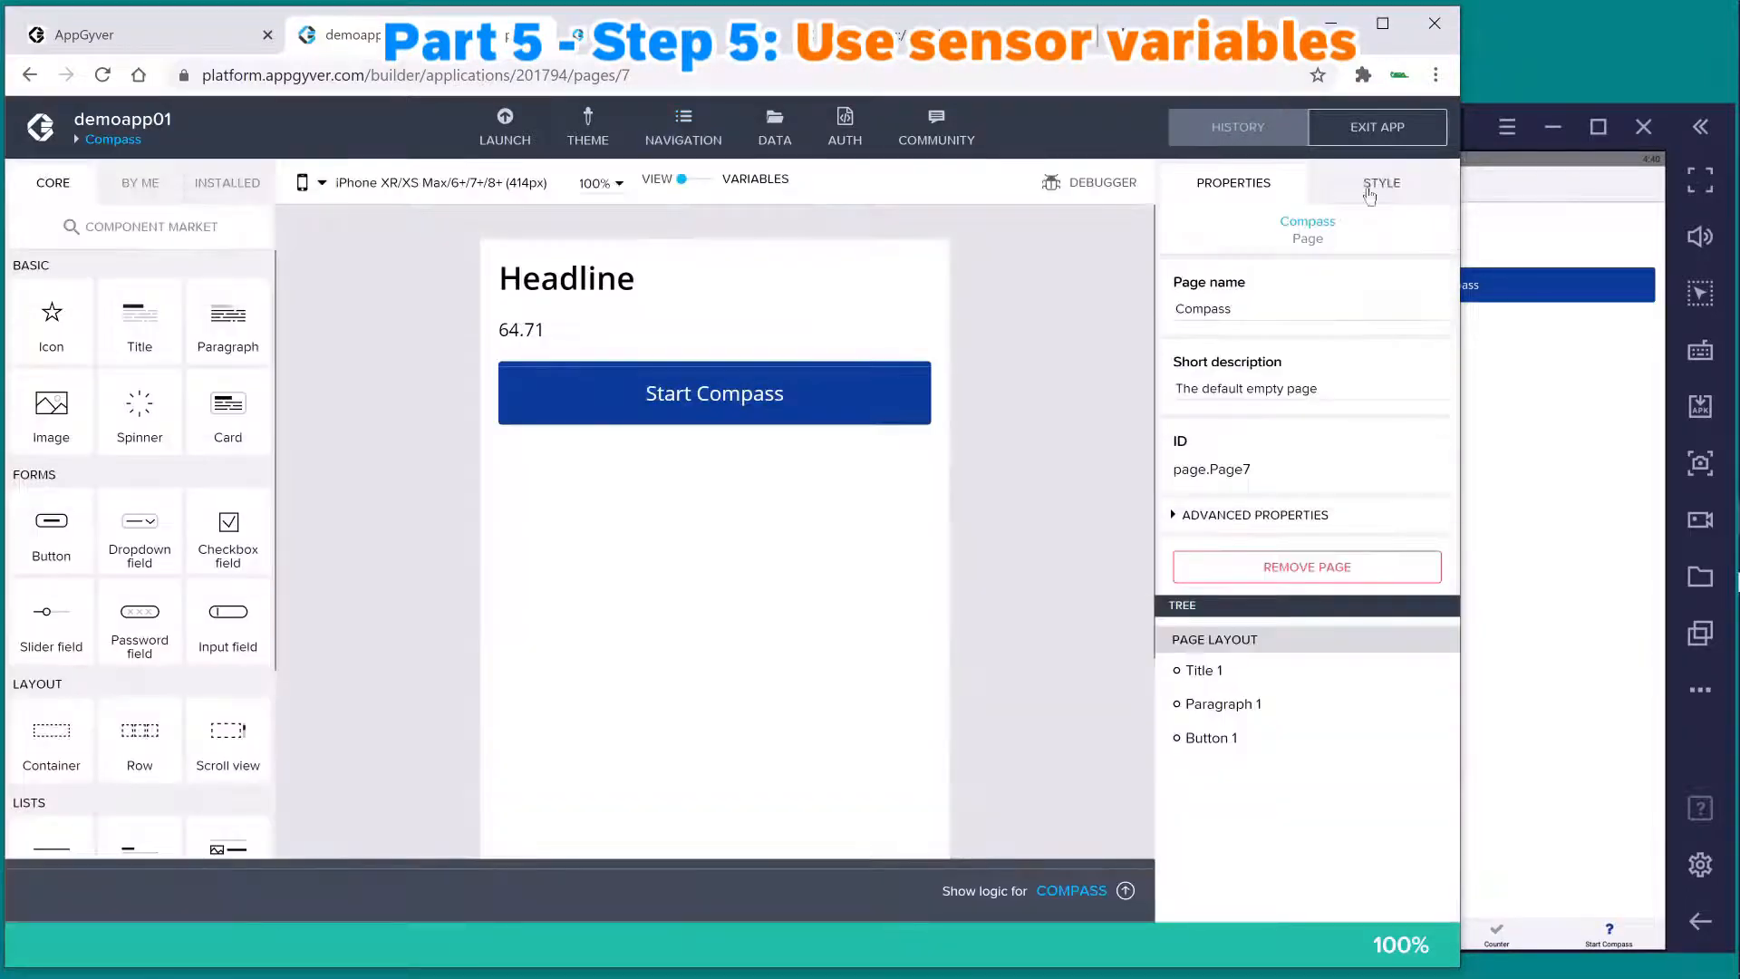
left_click(824, 405)
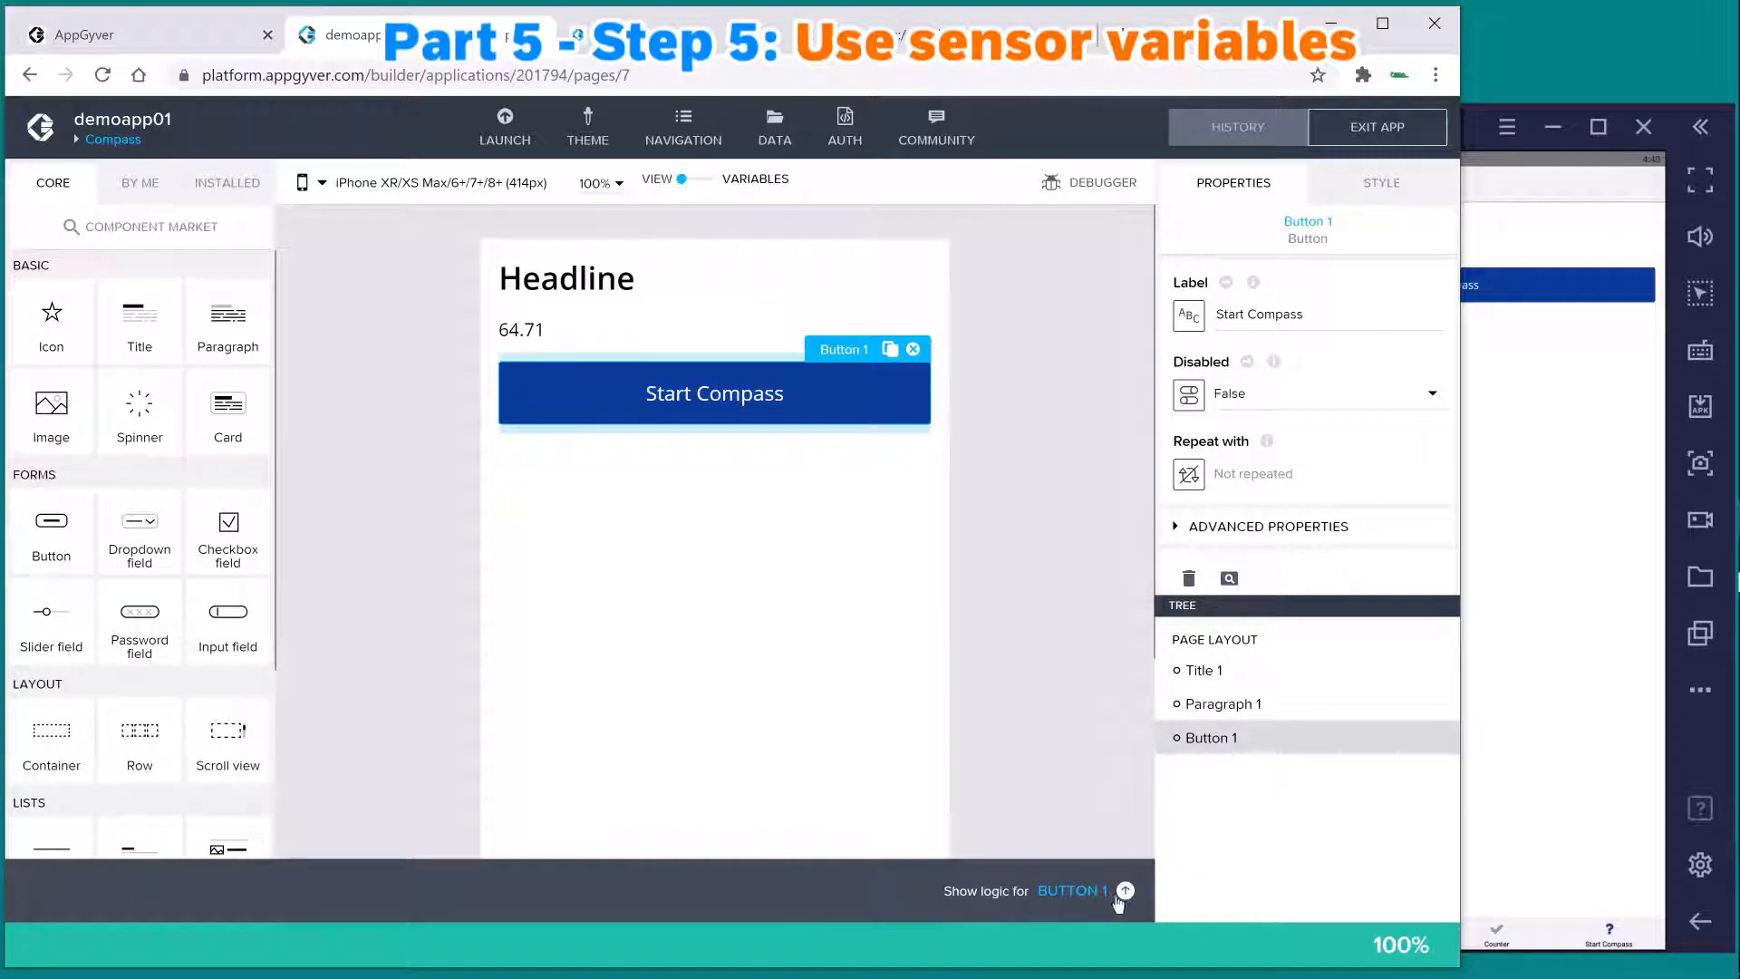
left_click(1123, 889)
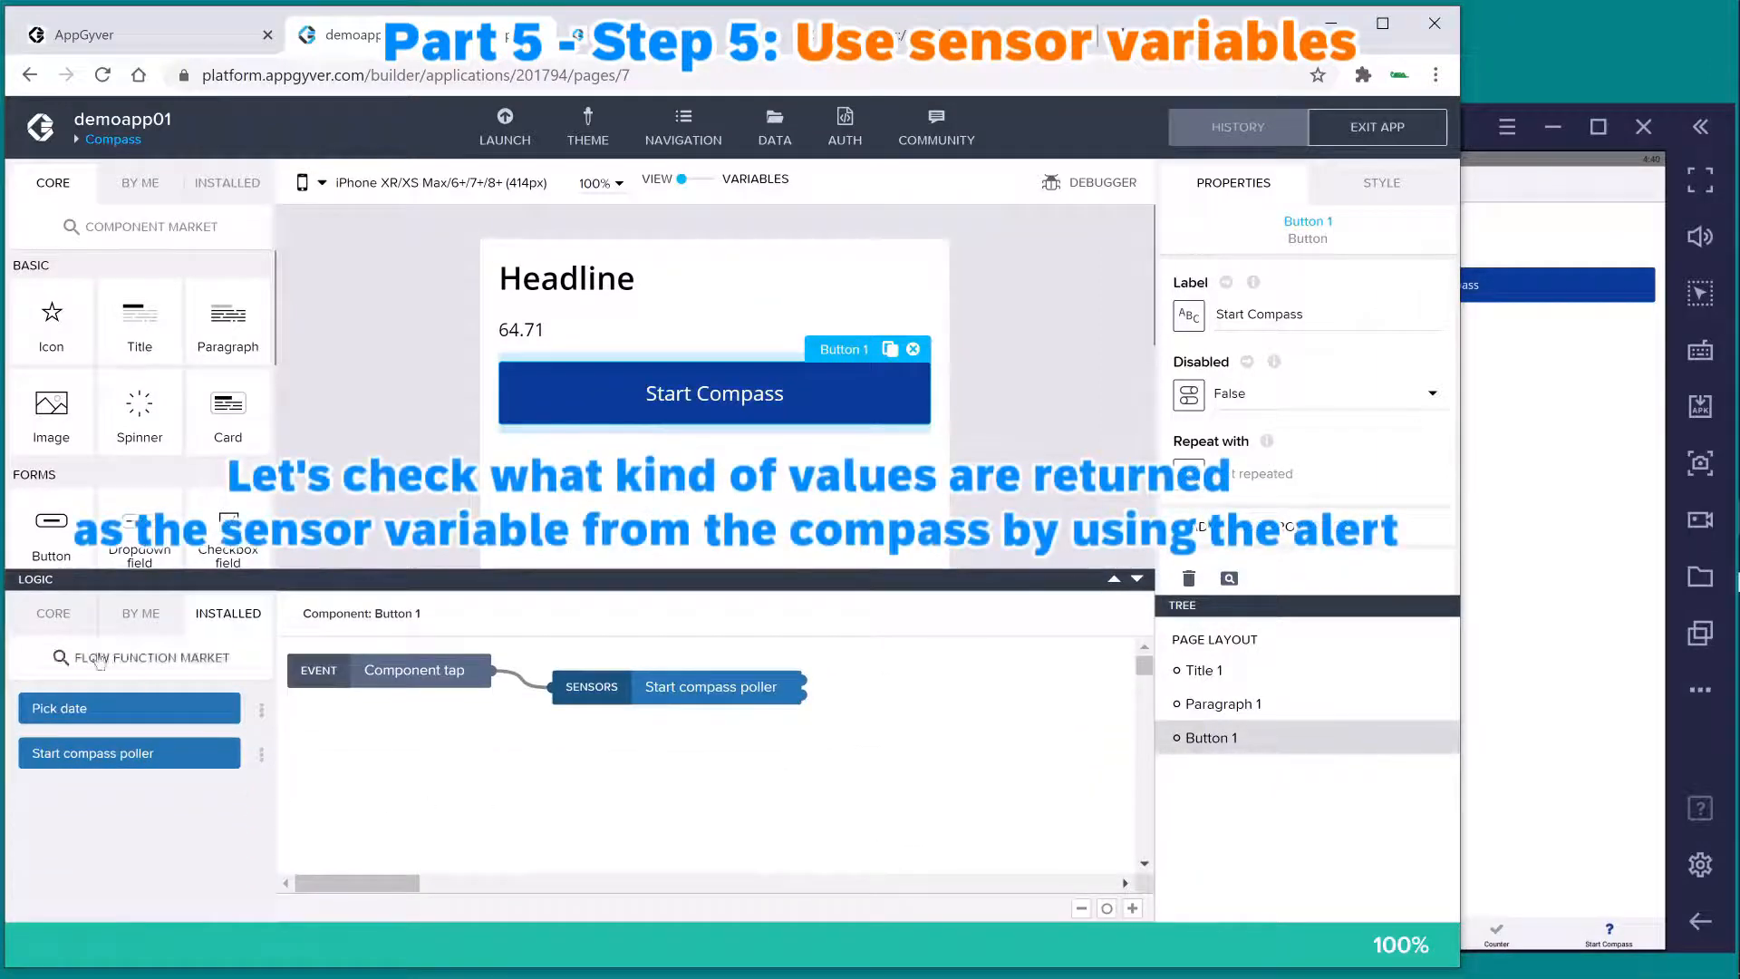
left_click(53, 613)
scroll(132, 811, "down", 3)
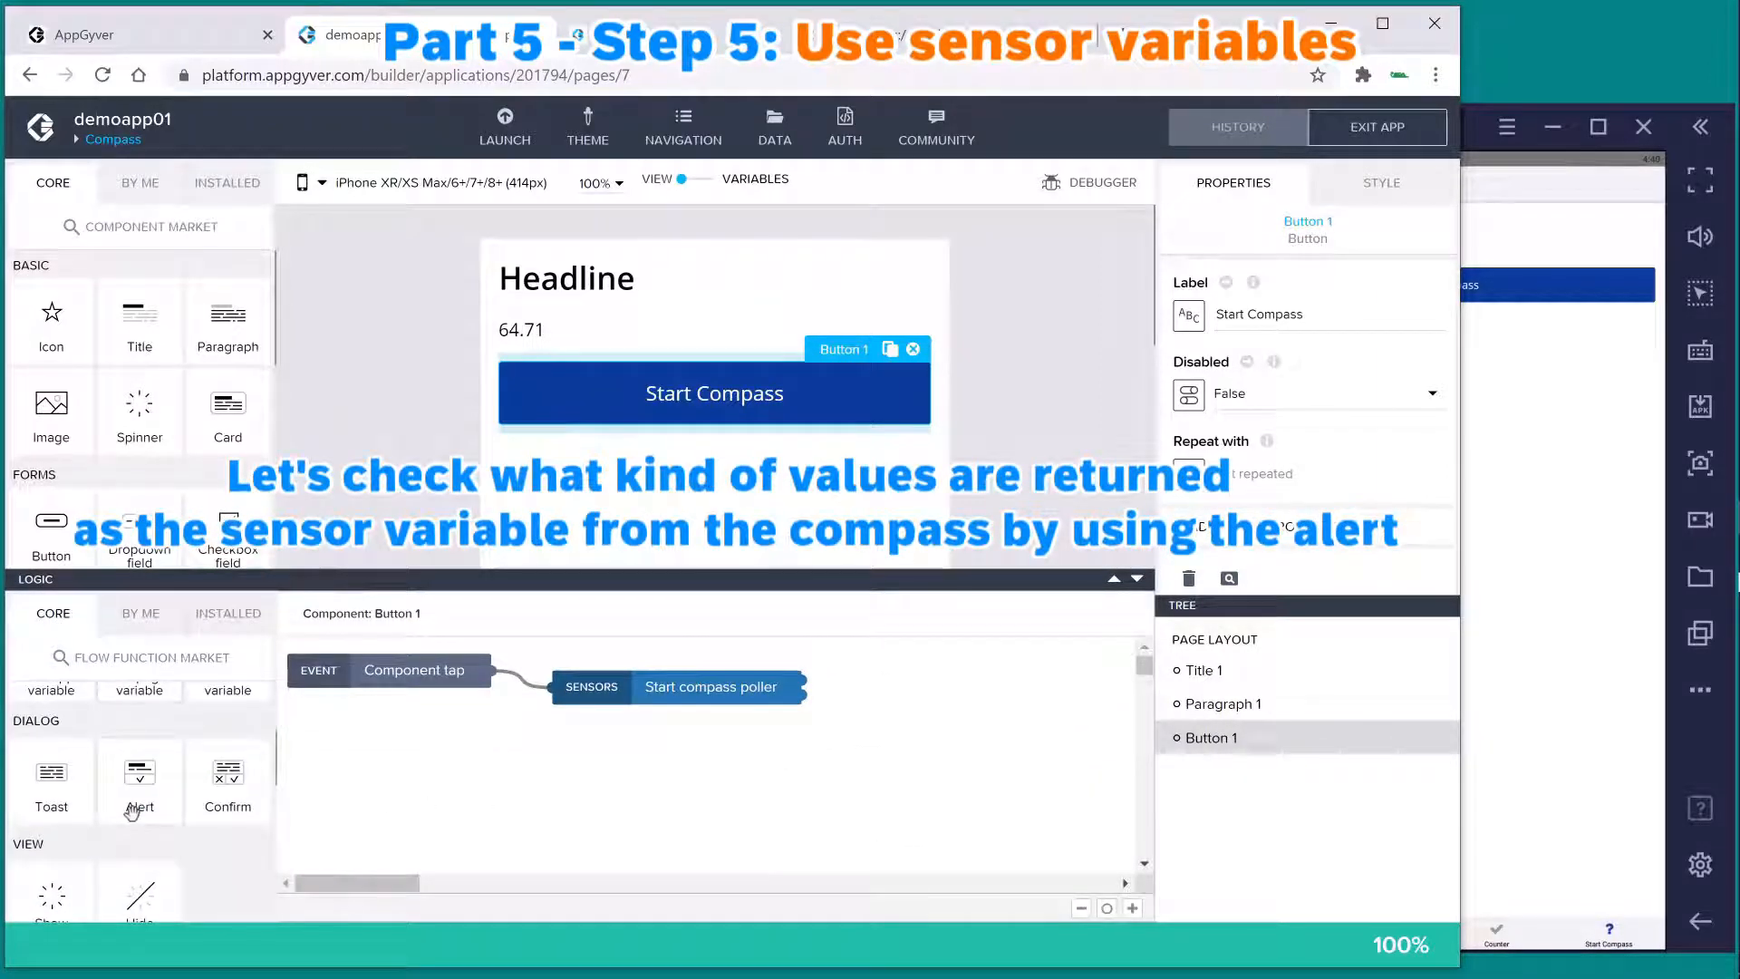
left_click_drag(132, 811, 371, 821)
left_click_drag(148, 797, 902, 725)
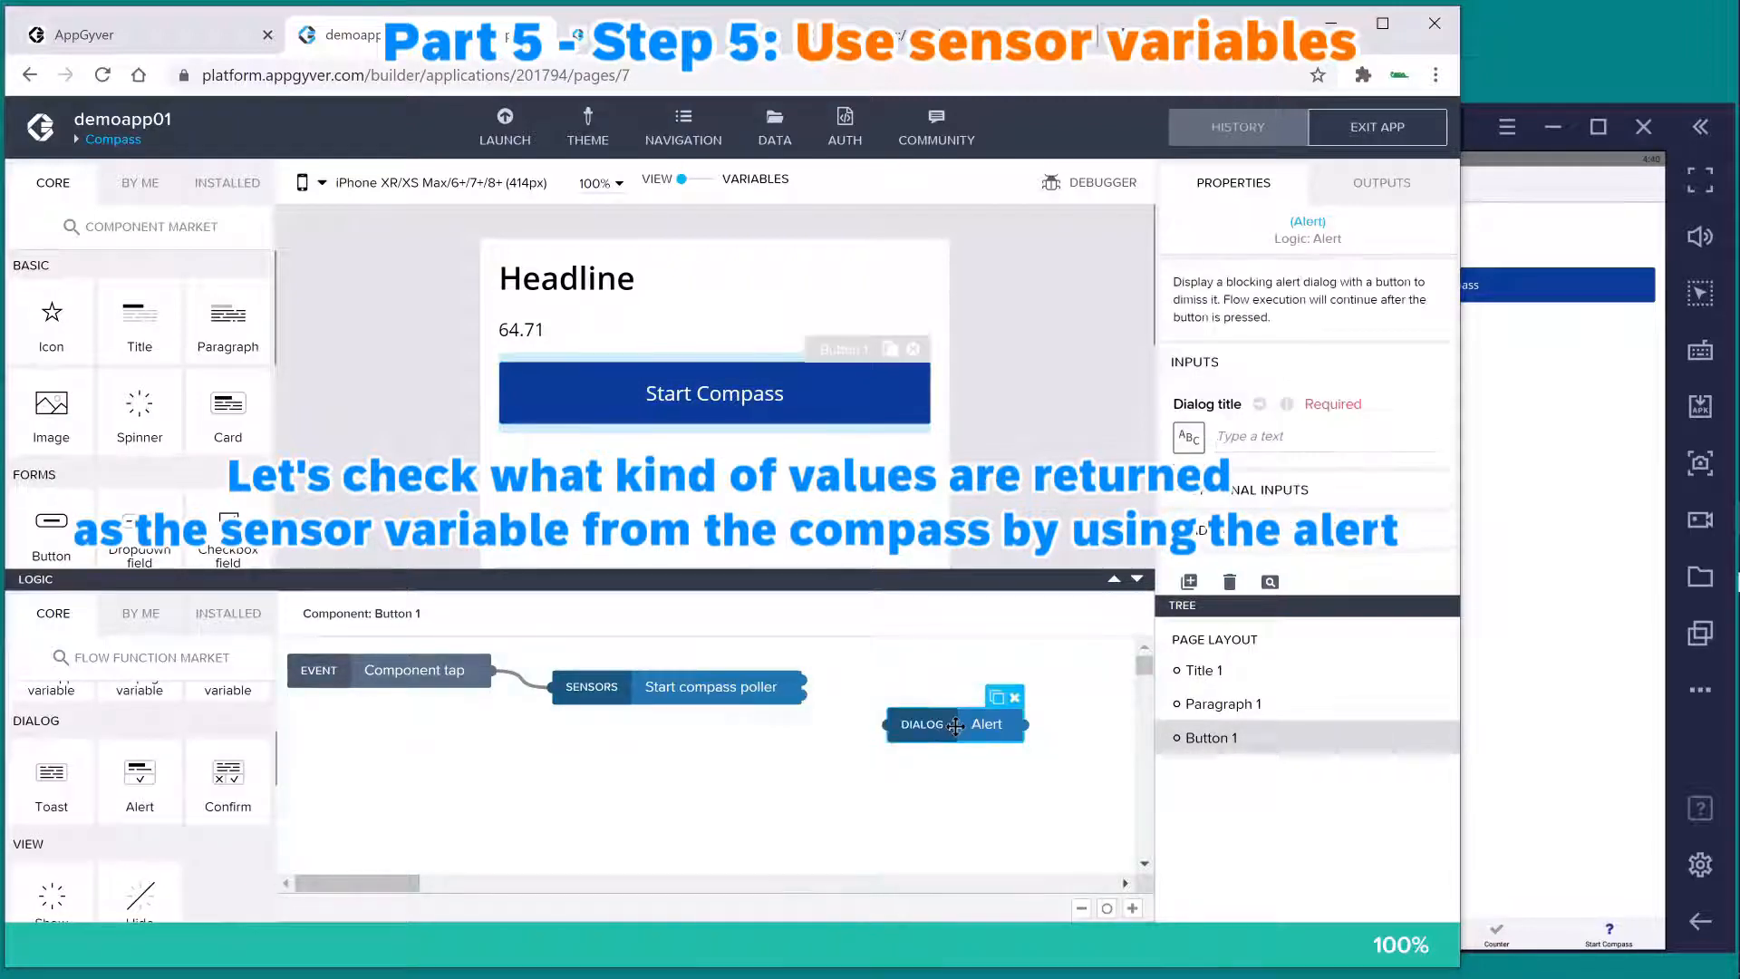
- Review the output values of the Start compass poller and Alert flow functions
left_click(761, 698)
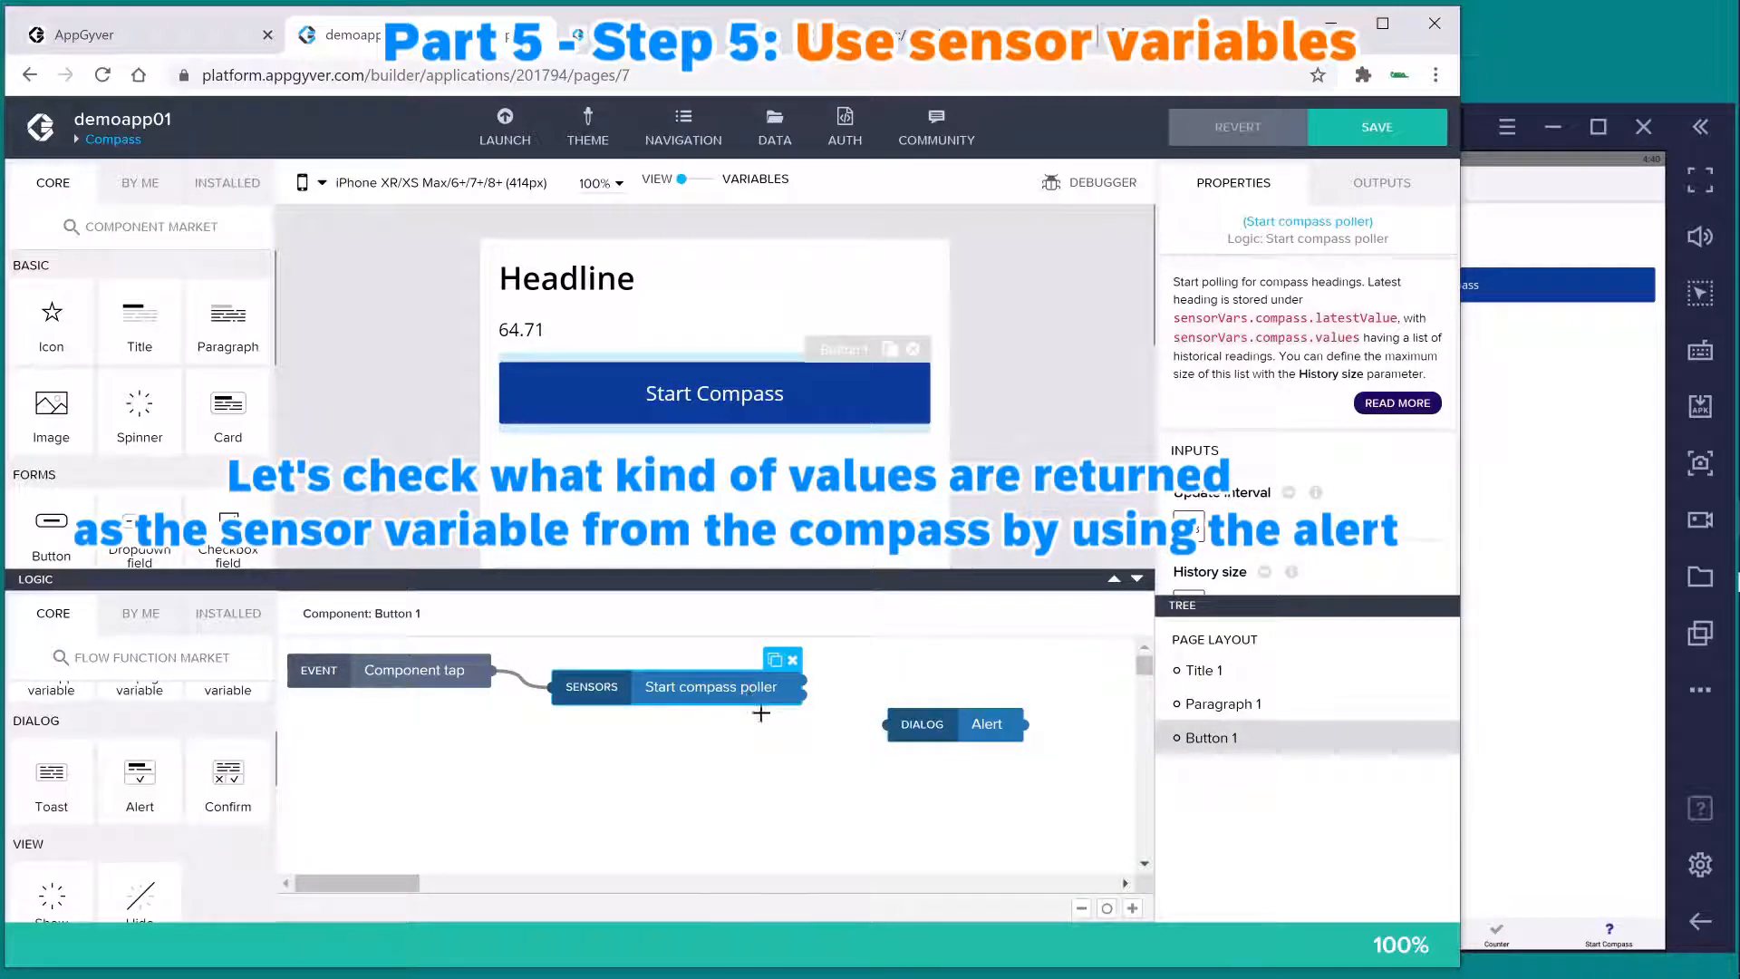
left_click(1379, 185)
scroll(1305, 417, "down", 3)
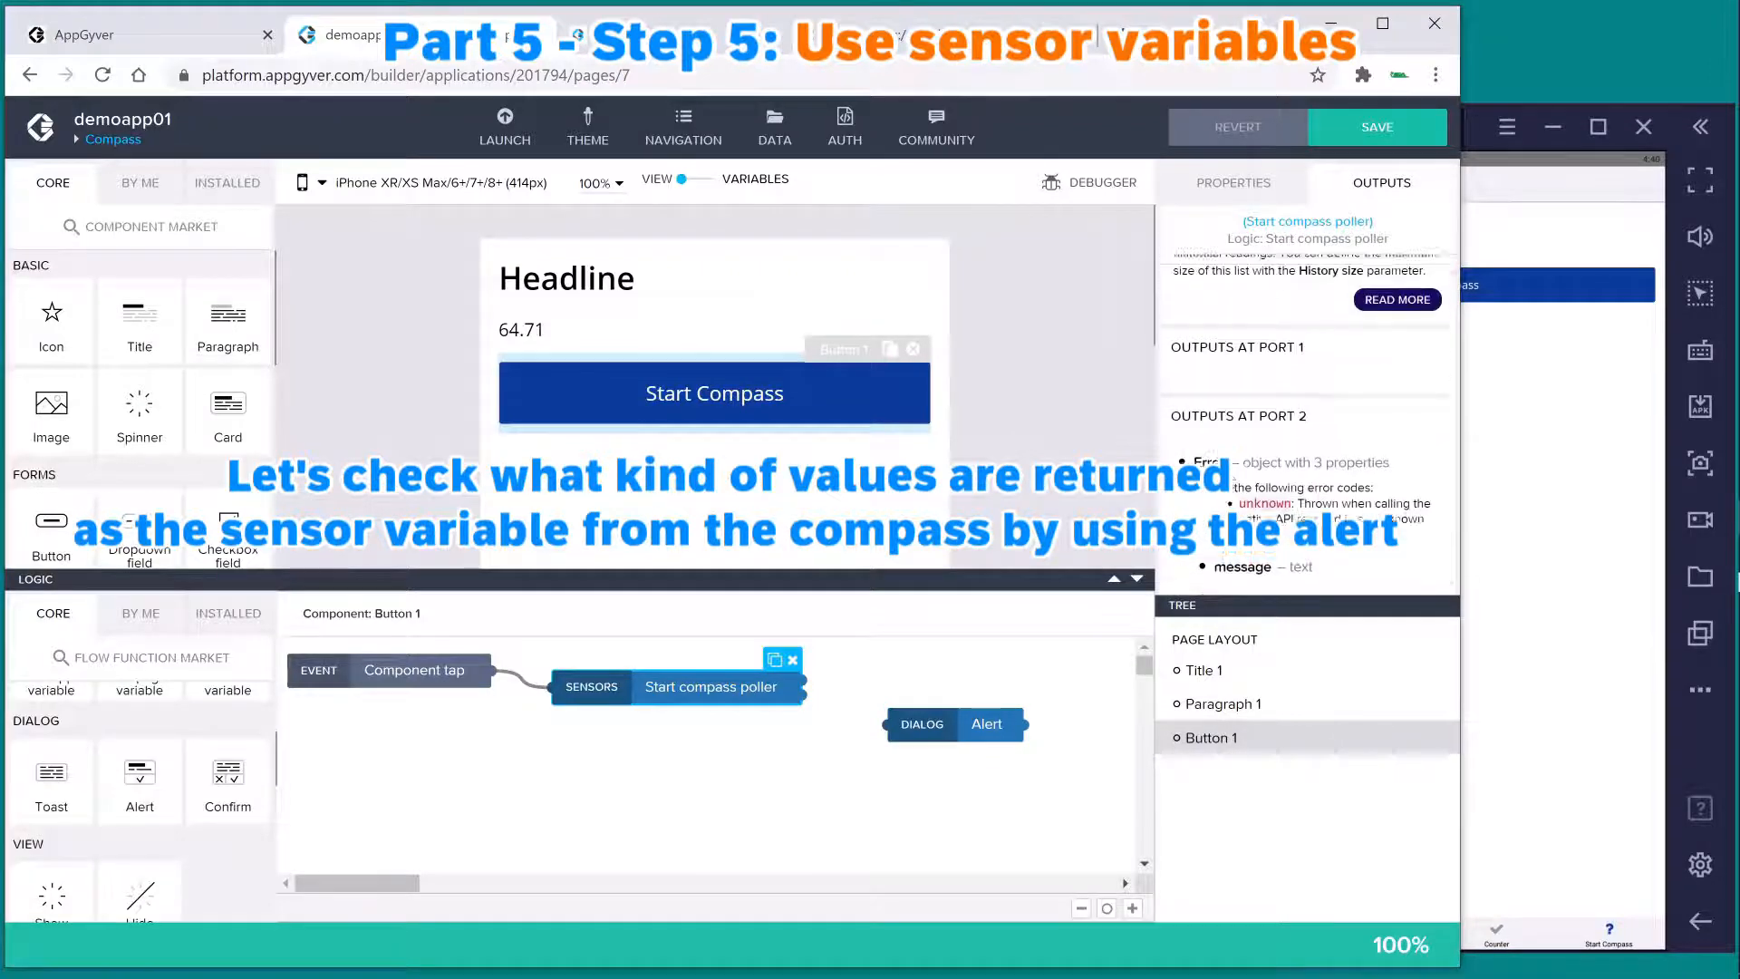
scroll(1305, 417, "up", 3)
left_click(992, 727)
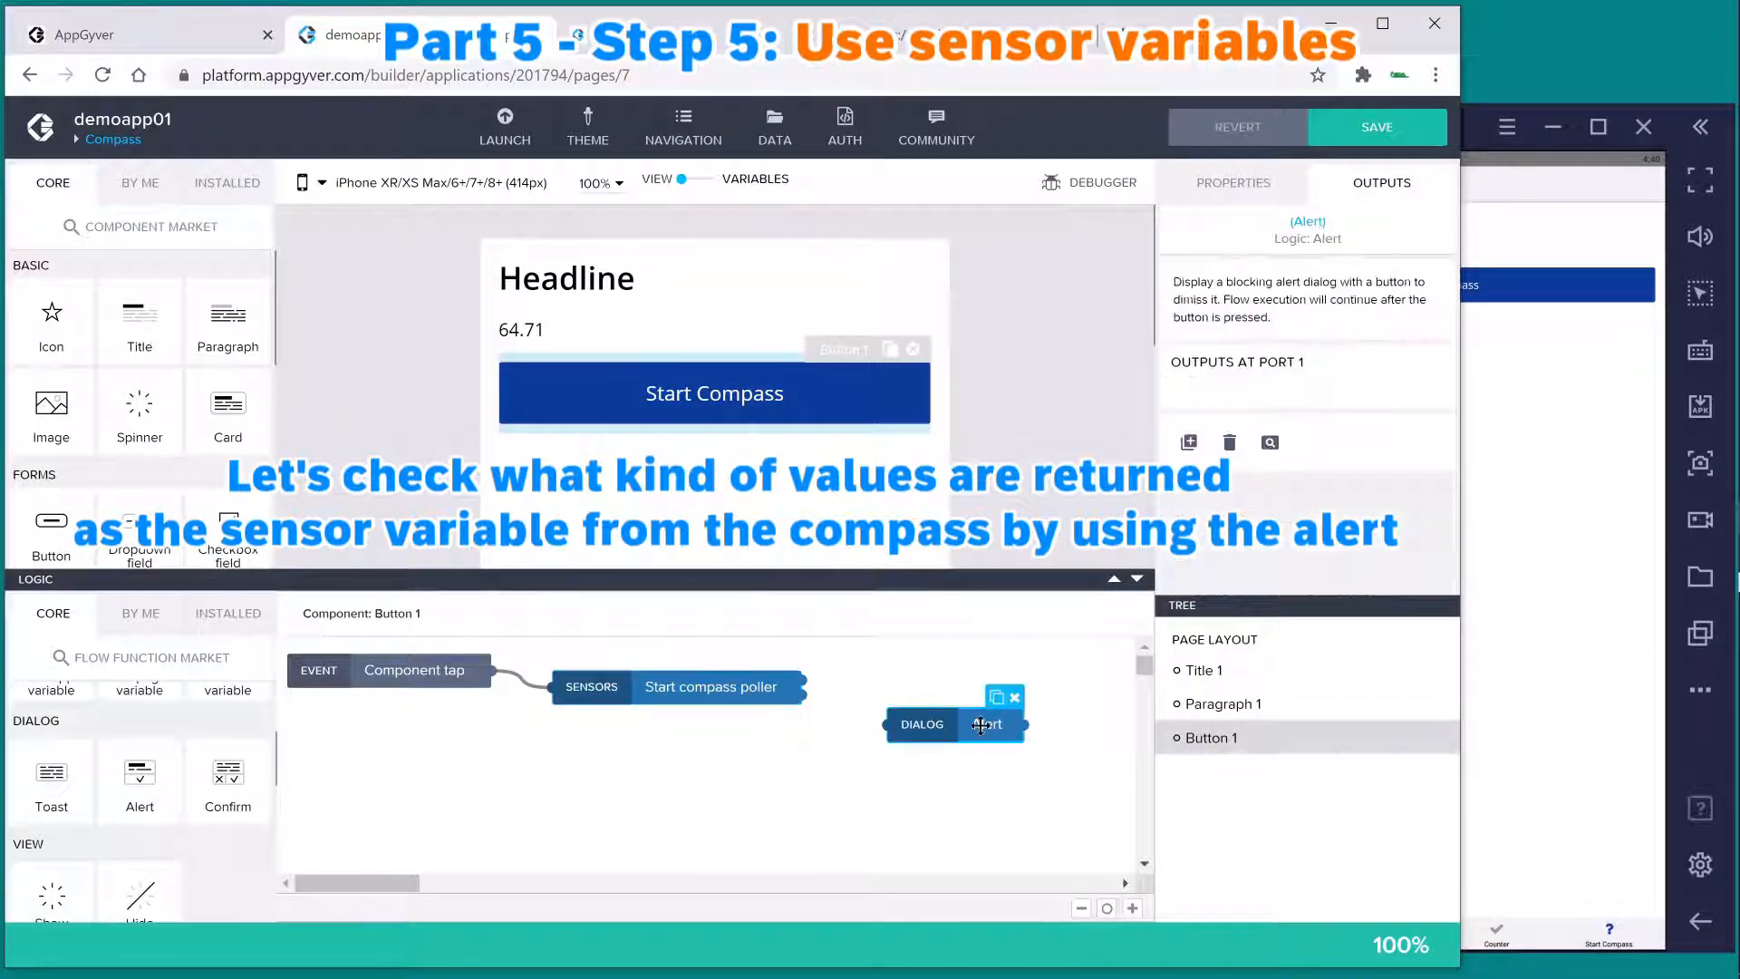
- Bind the Alert's dialog title to the Compass information sensor variable, using the field compass.latestValue.heading
left_click(1255, 205)
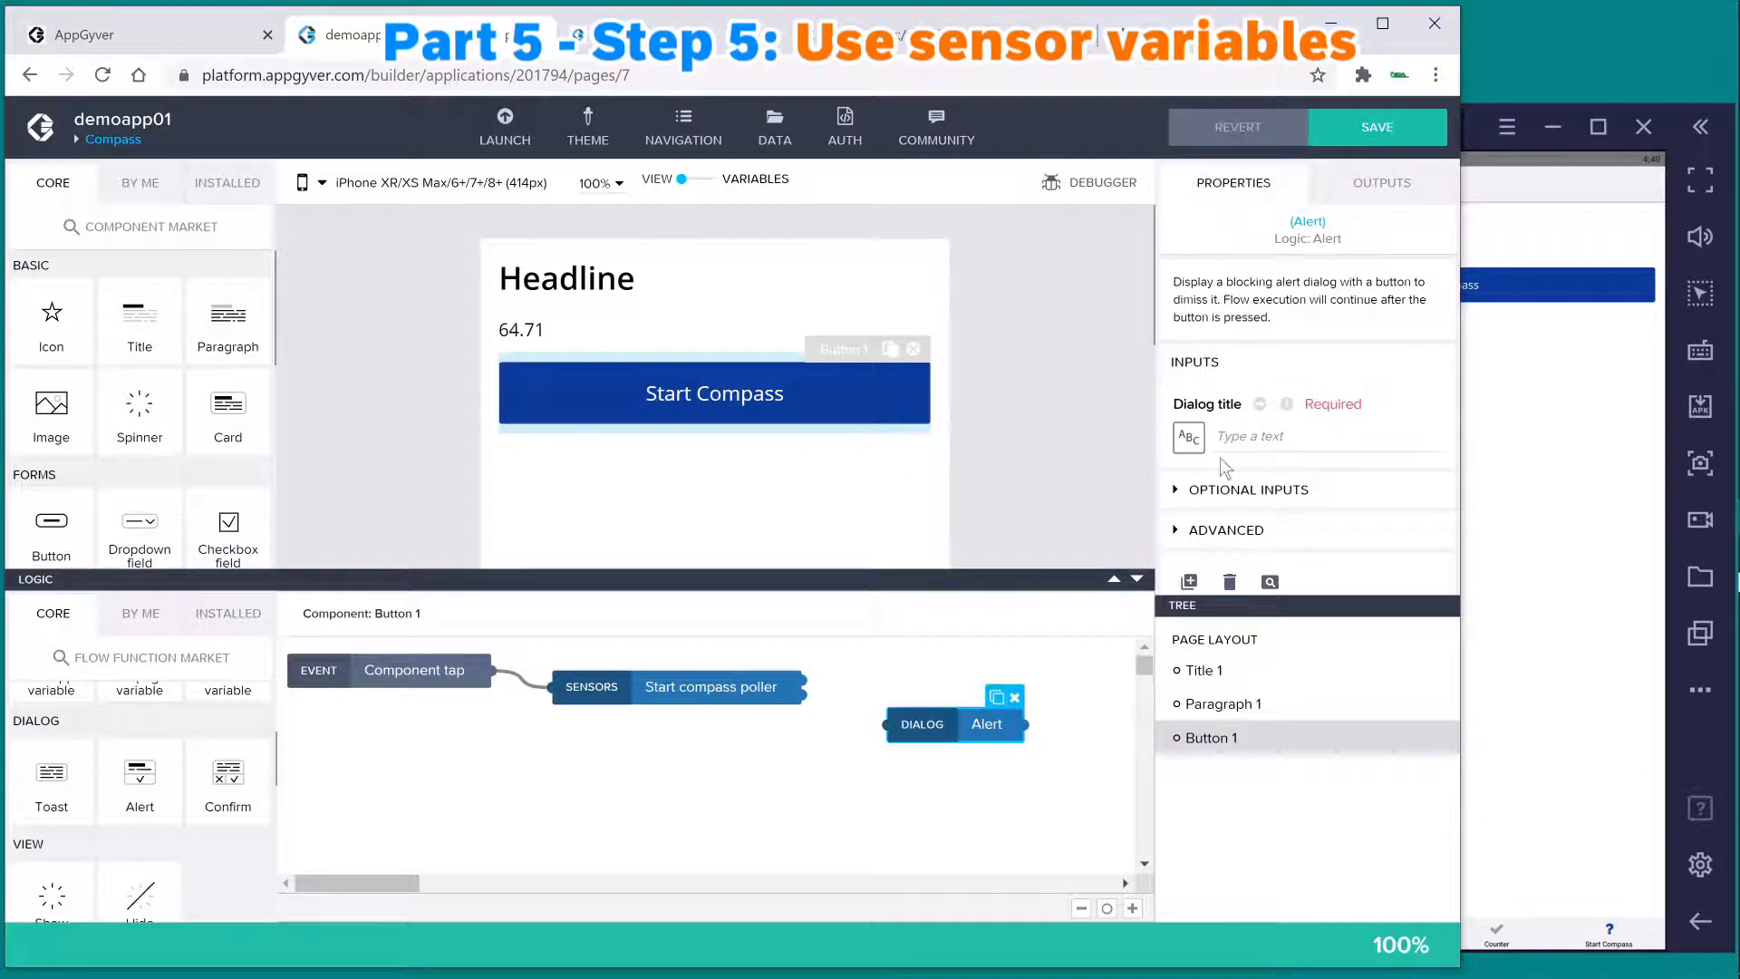
left_click(1194, 440)
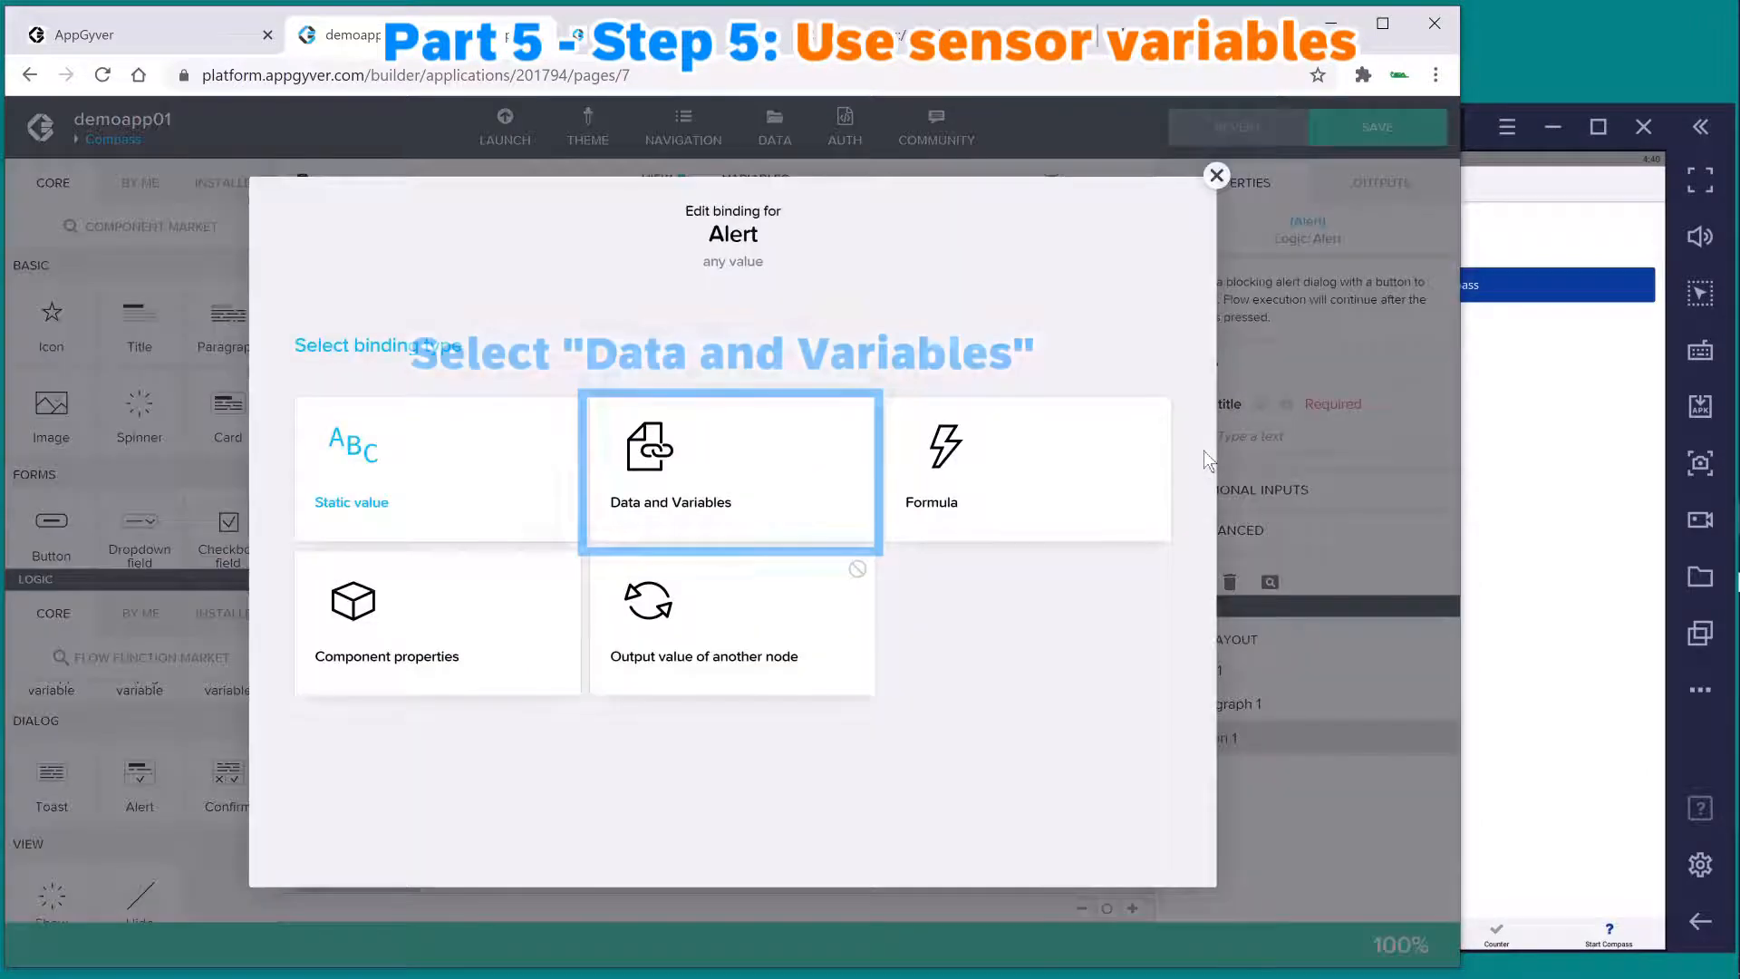
left_click(828, 466)
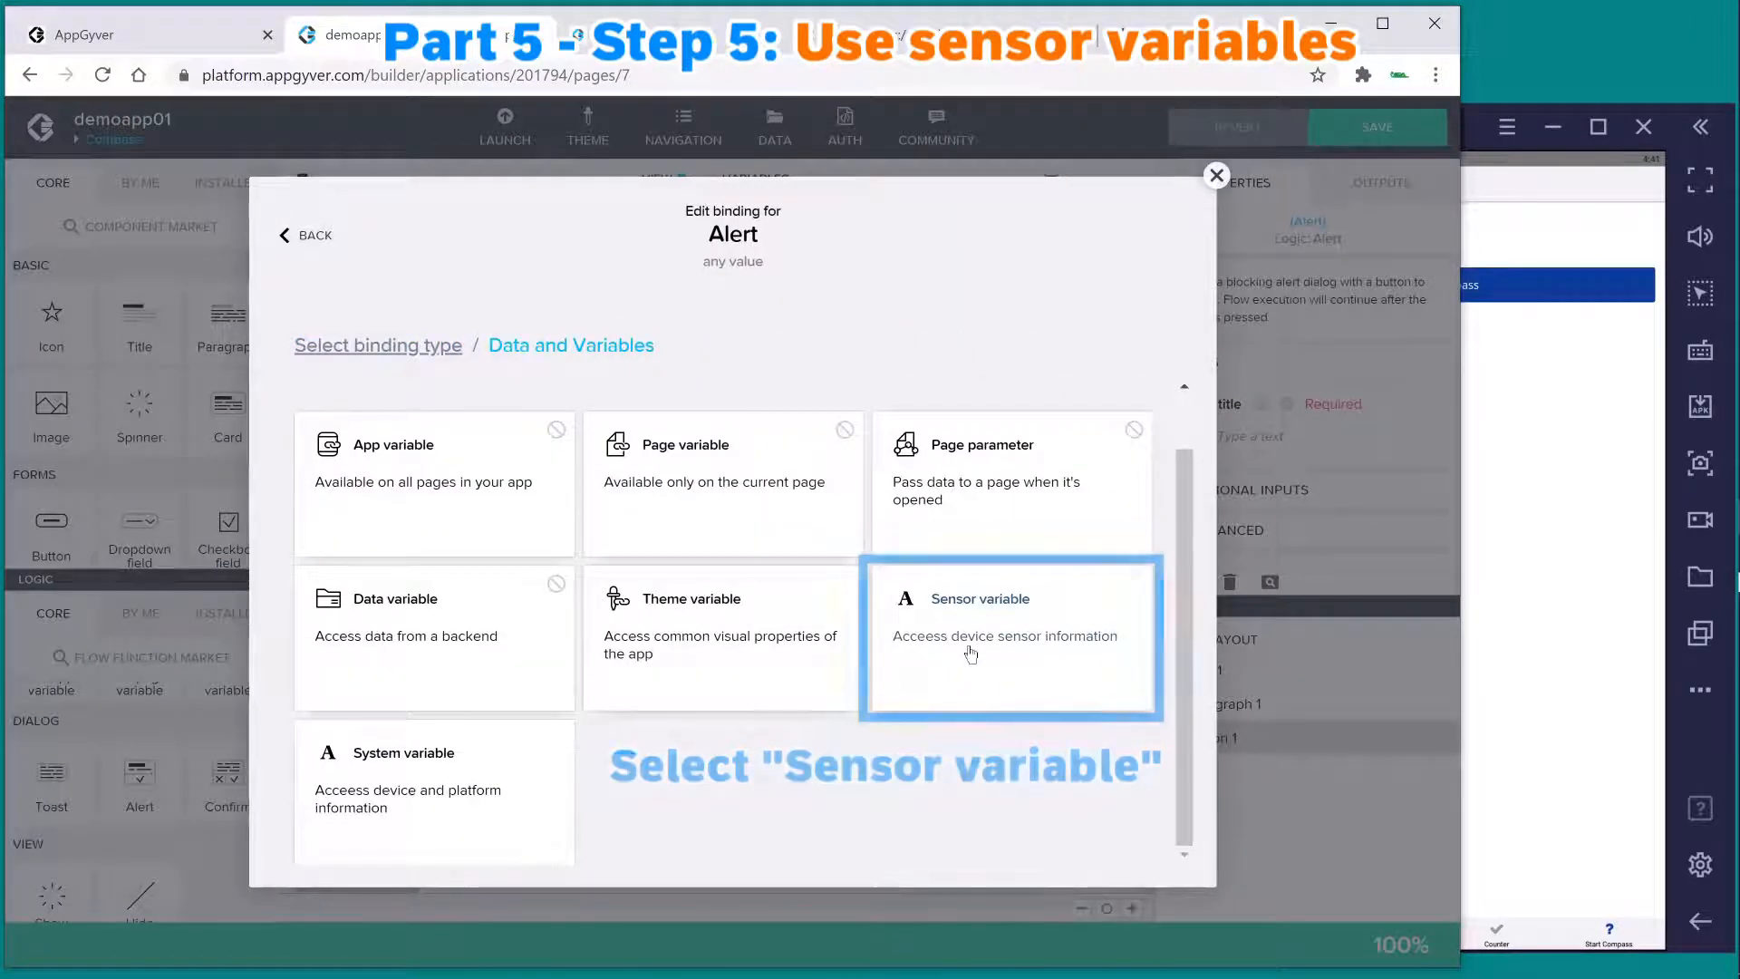
left_click(970, 652)
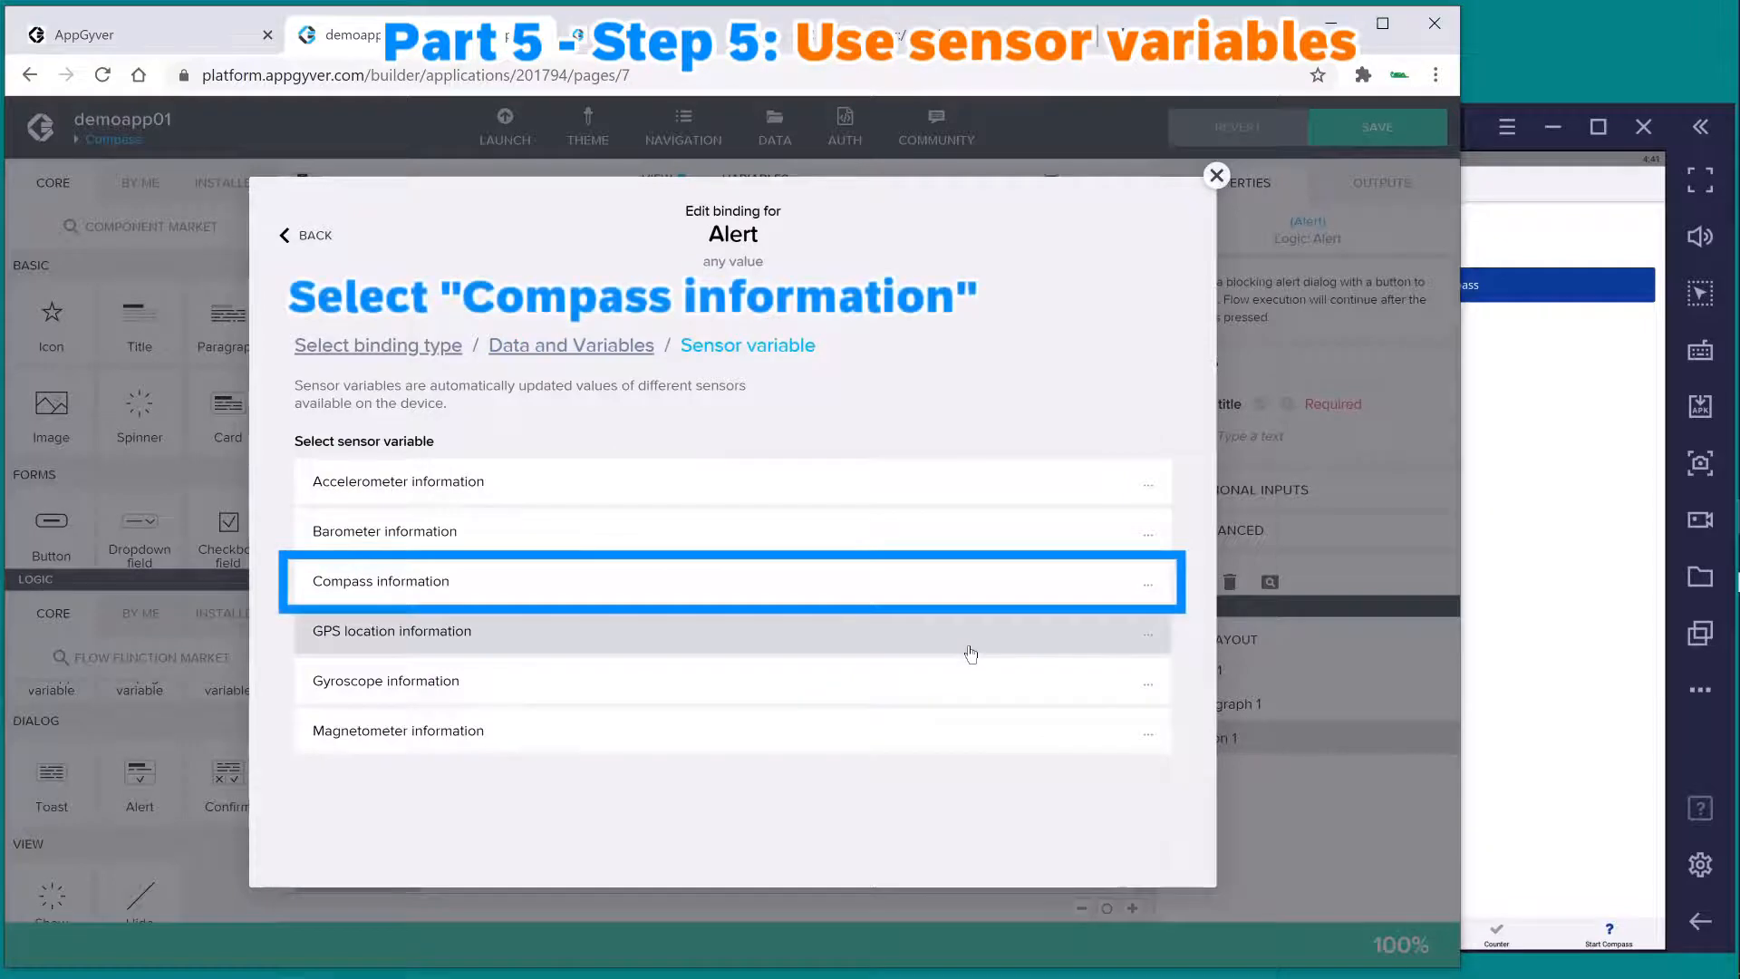
left_click(855, 587)
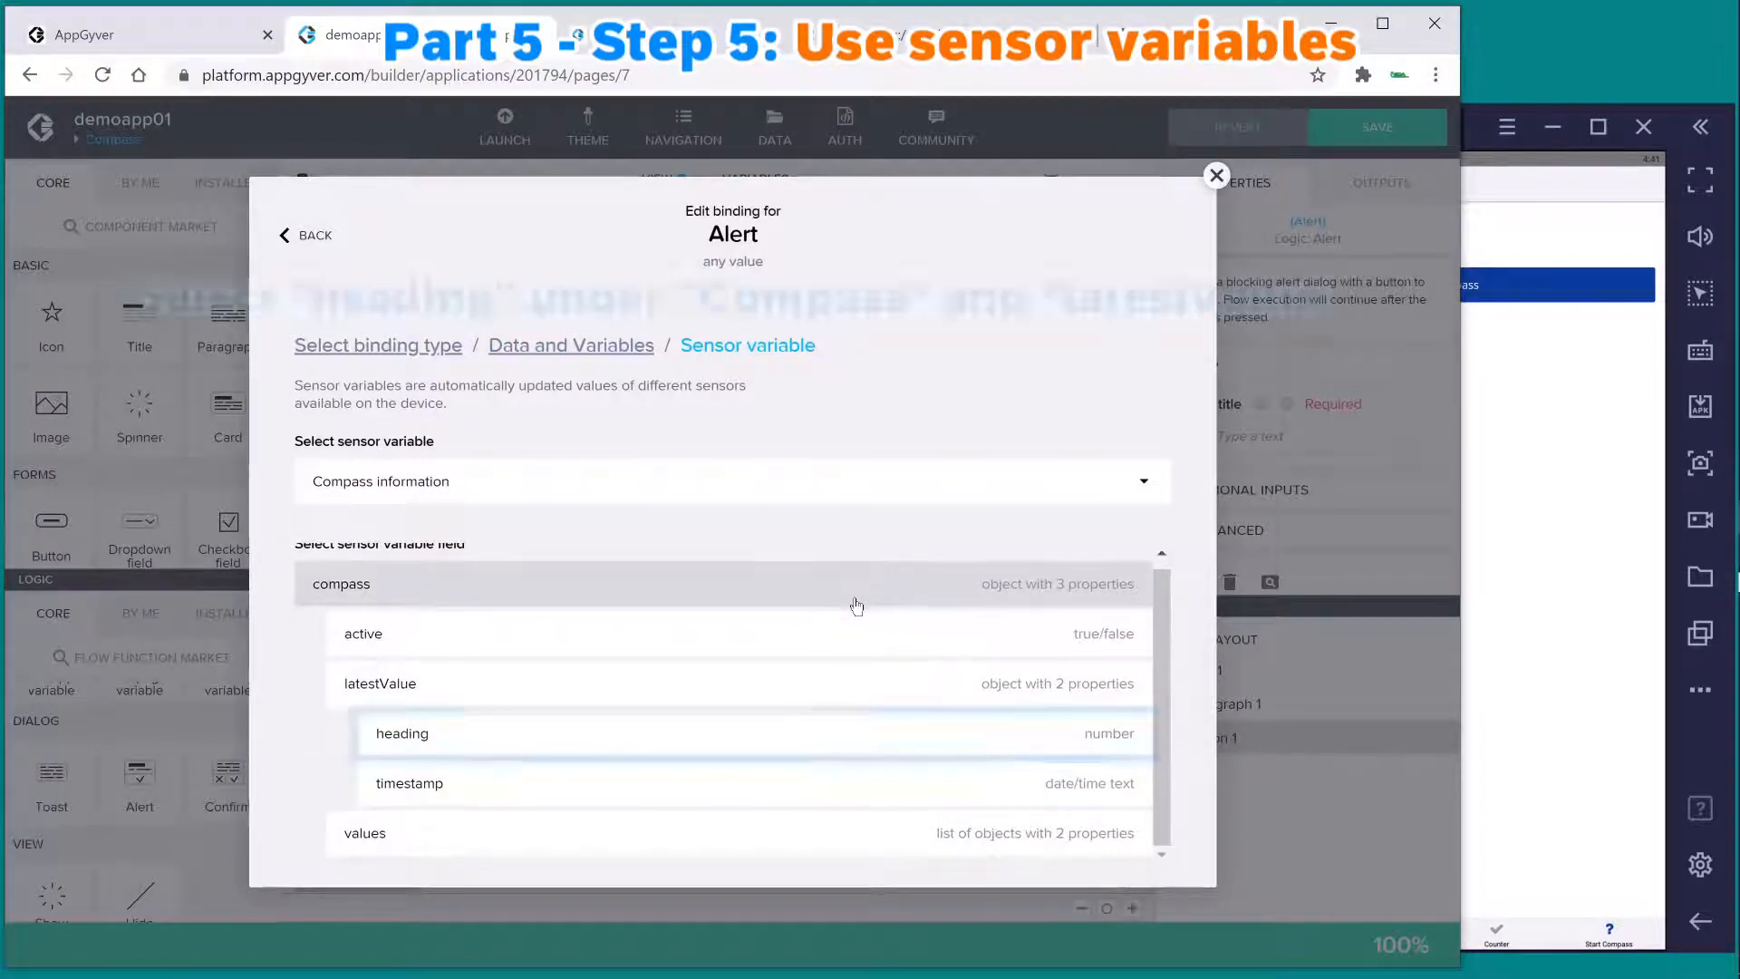
scroll(722, 770, "down", 1)
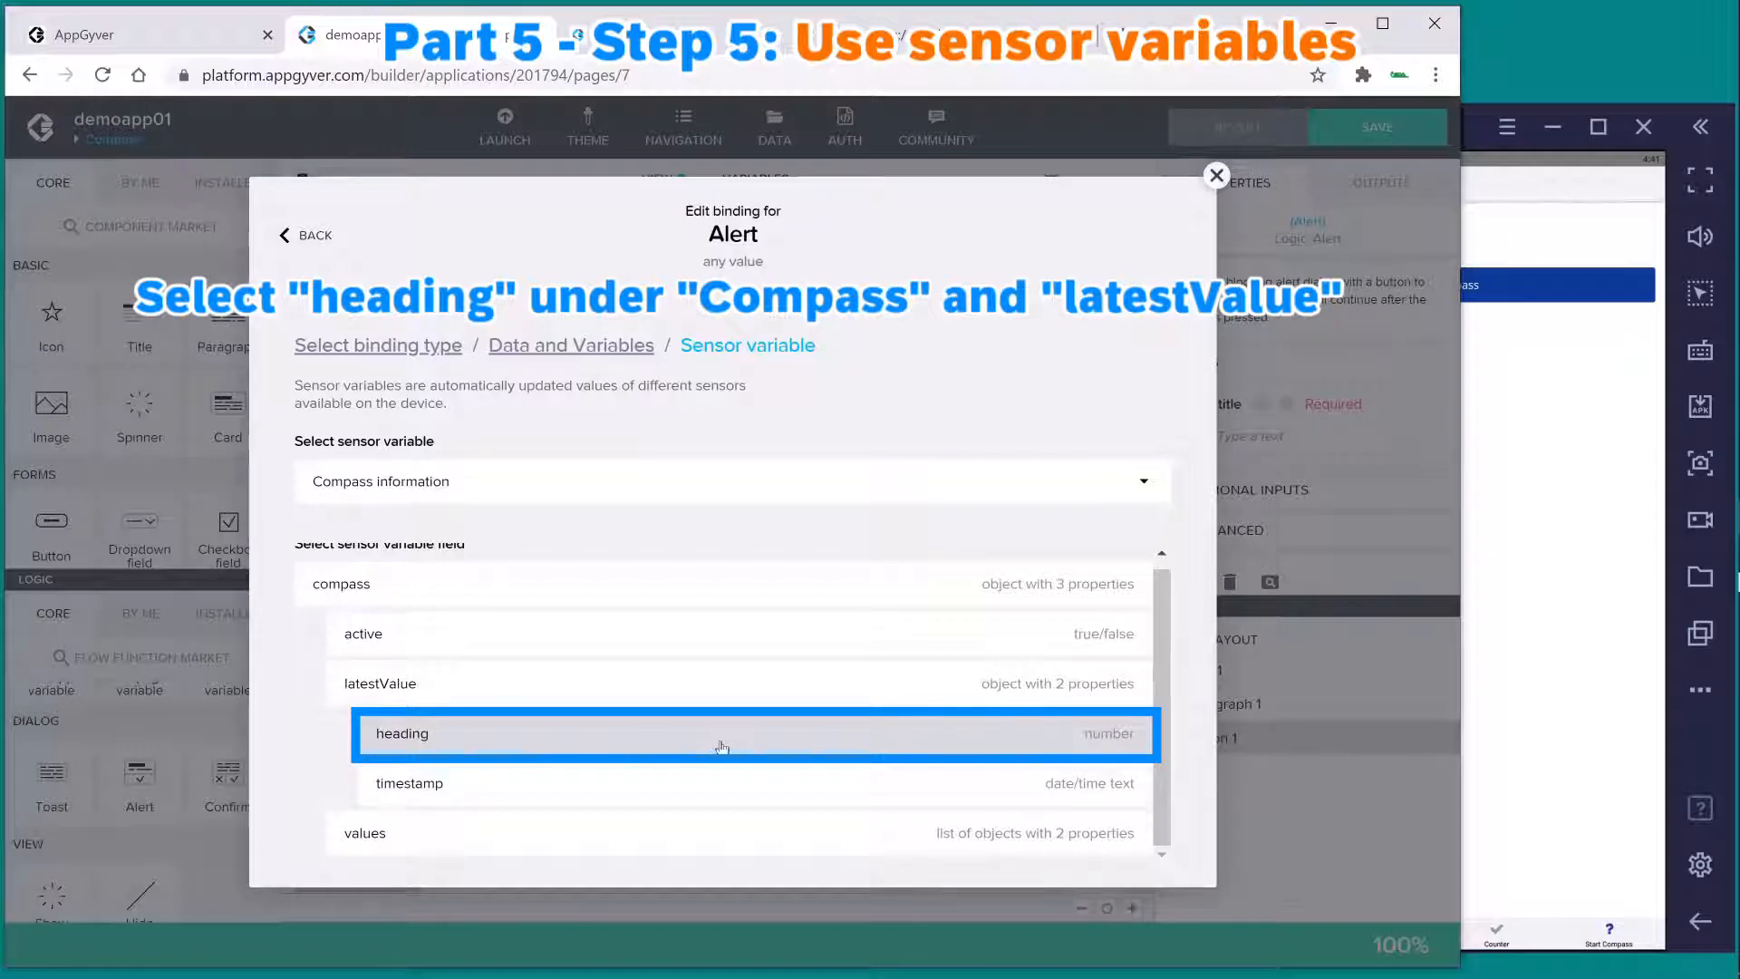
left_click(722, 745)
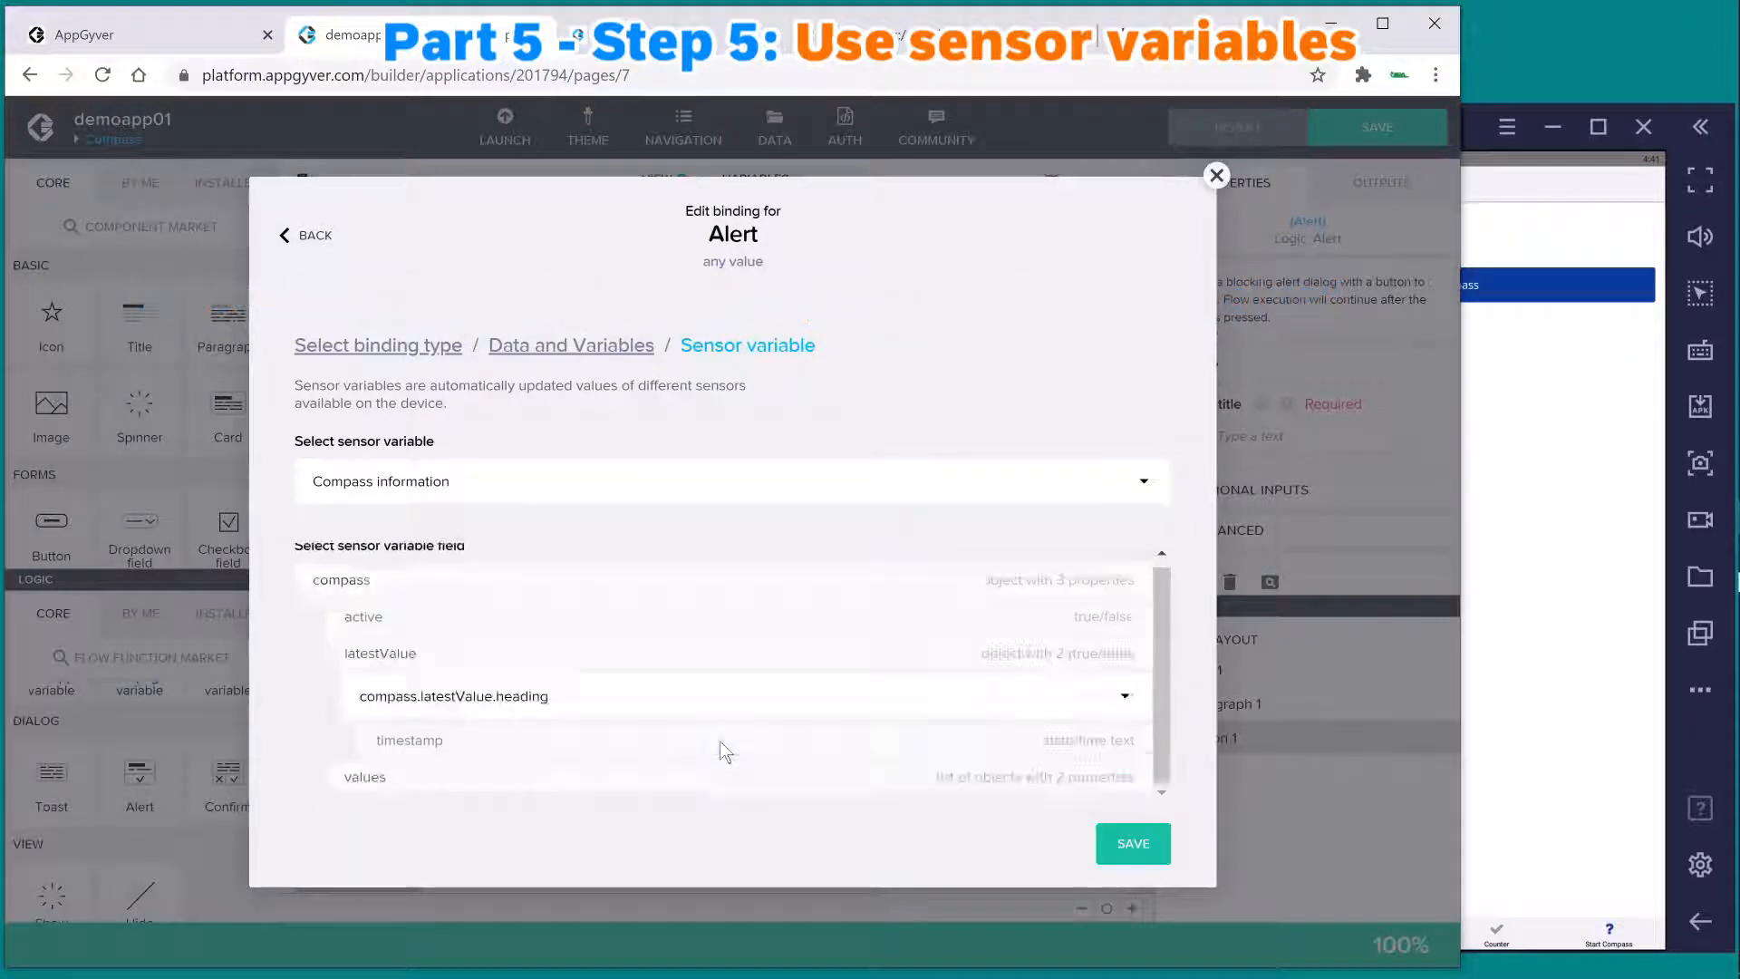
left_click(748, 594)
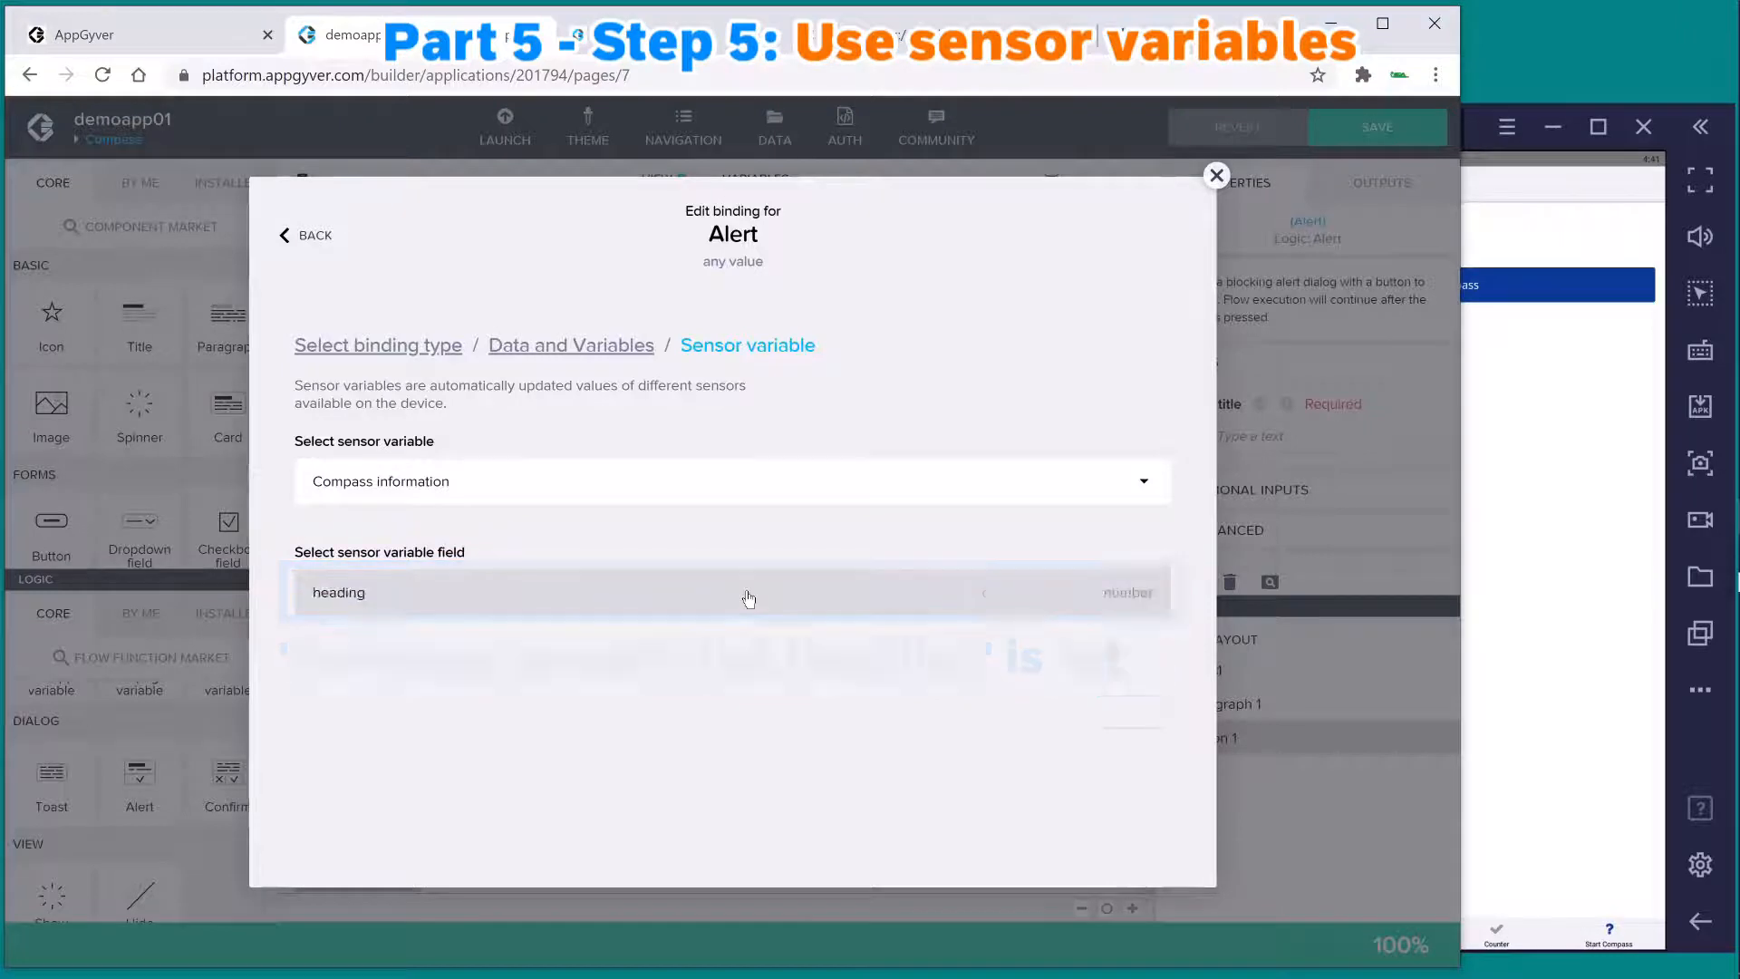
left_click(723, 739)
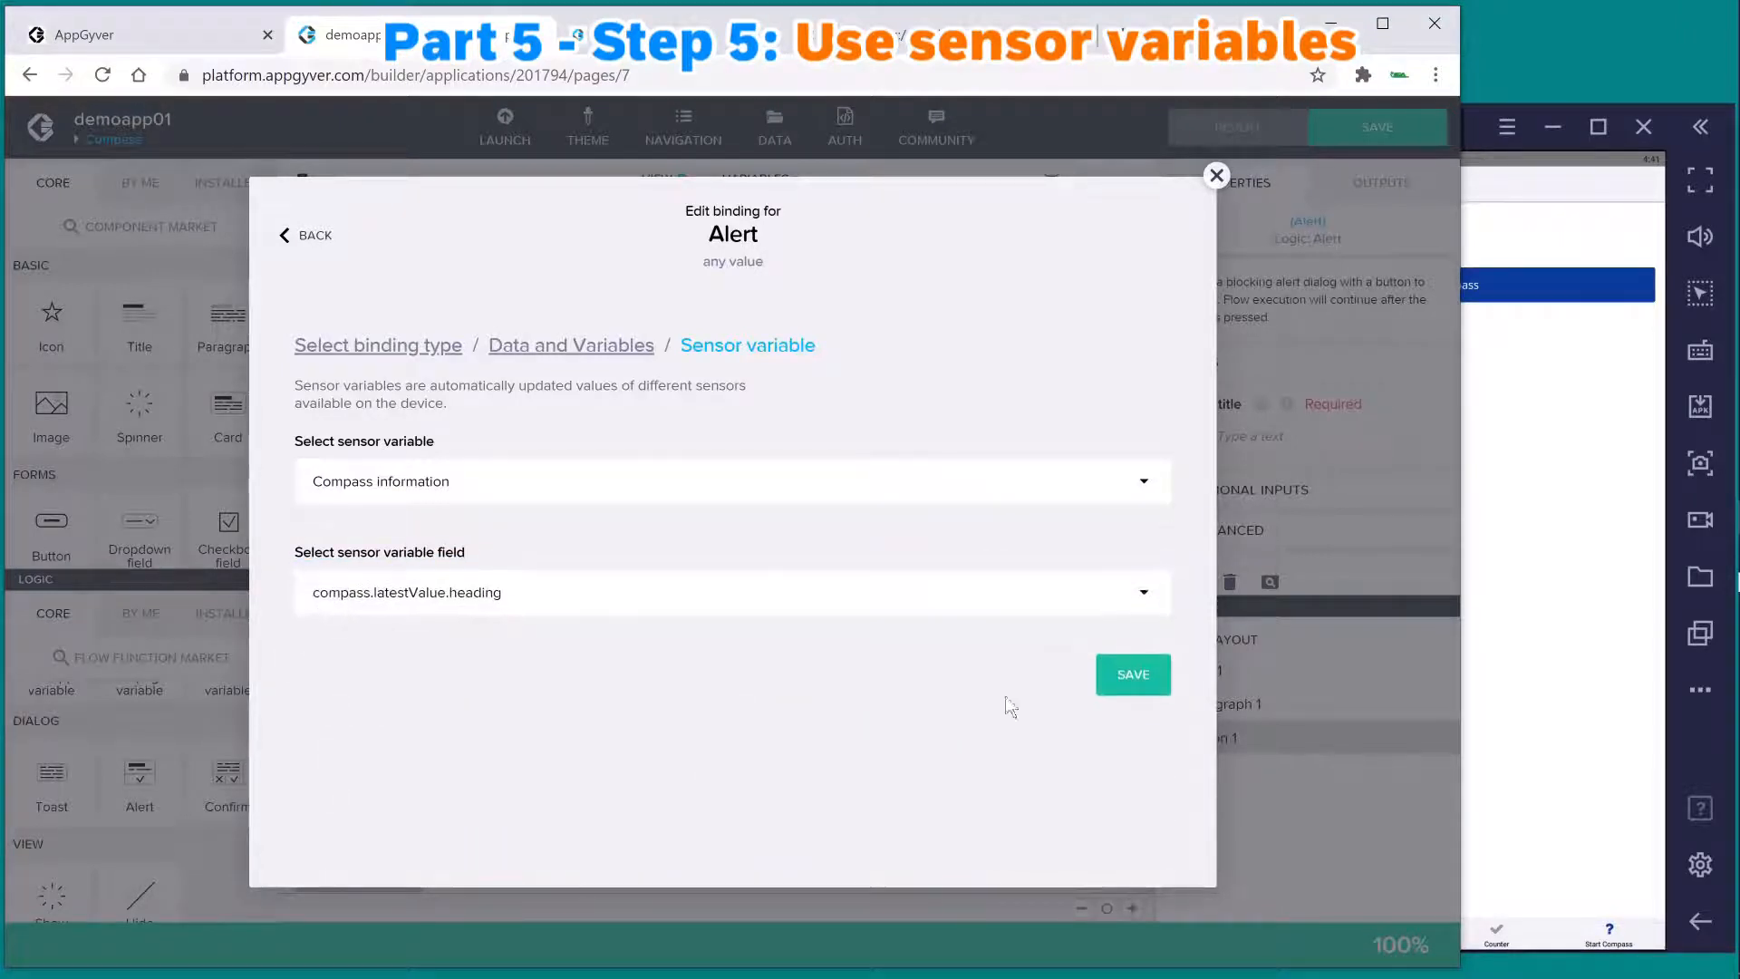
left_click(1133, 675)
- Connect the first output of Start compass poller to the Alert and save the application
left_click_drag(807, 679, 900, 725)
left_click(931, 726)
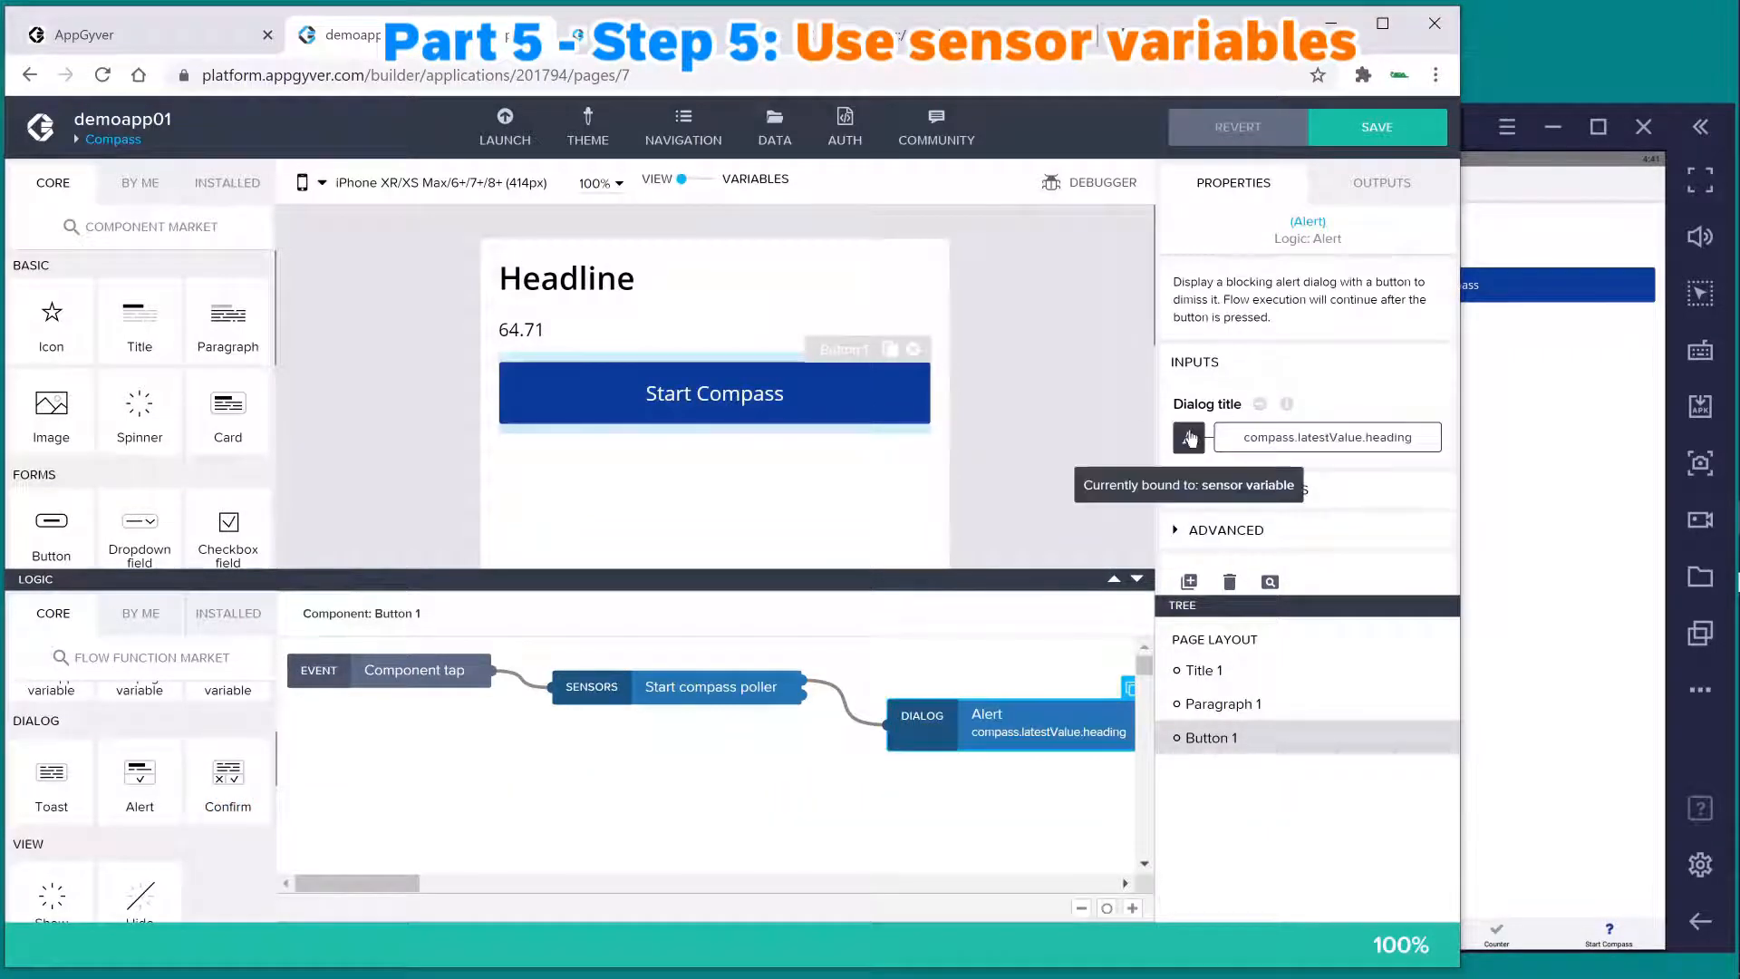
left_click(1415, 133)
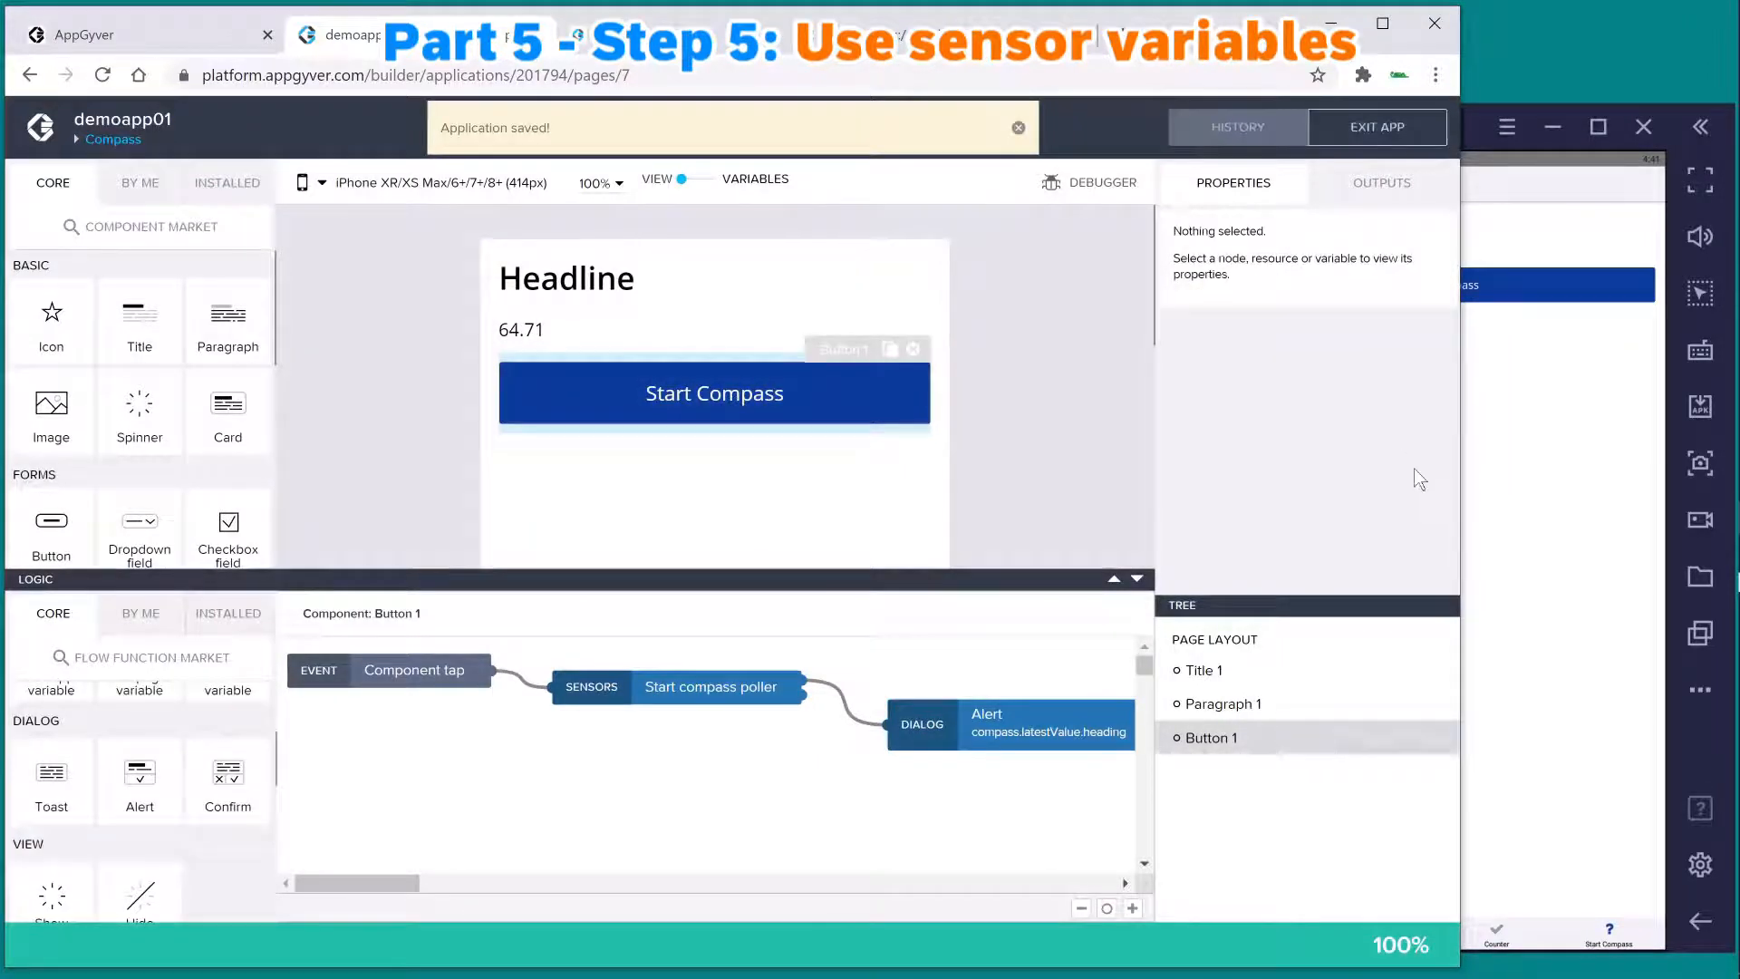
- Switch to the Android emulator, open the Start Compass page and test whether its Start Compass button triggers the alert
left_click(1505, 478)
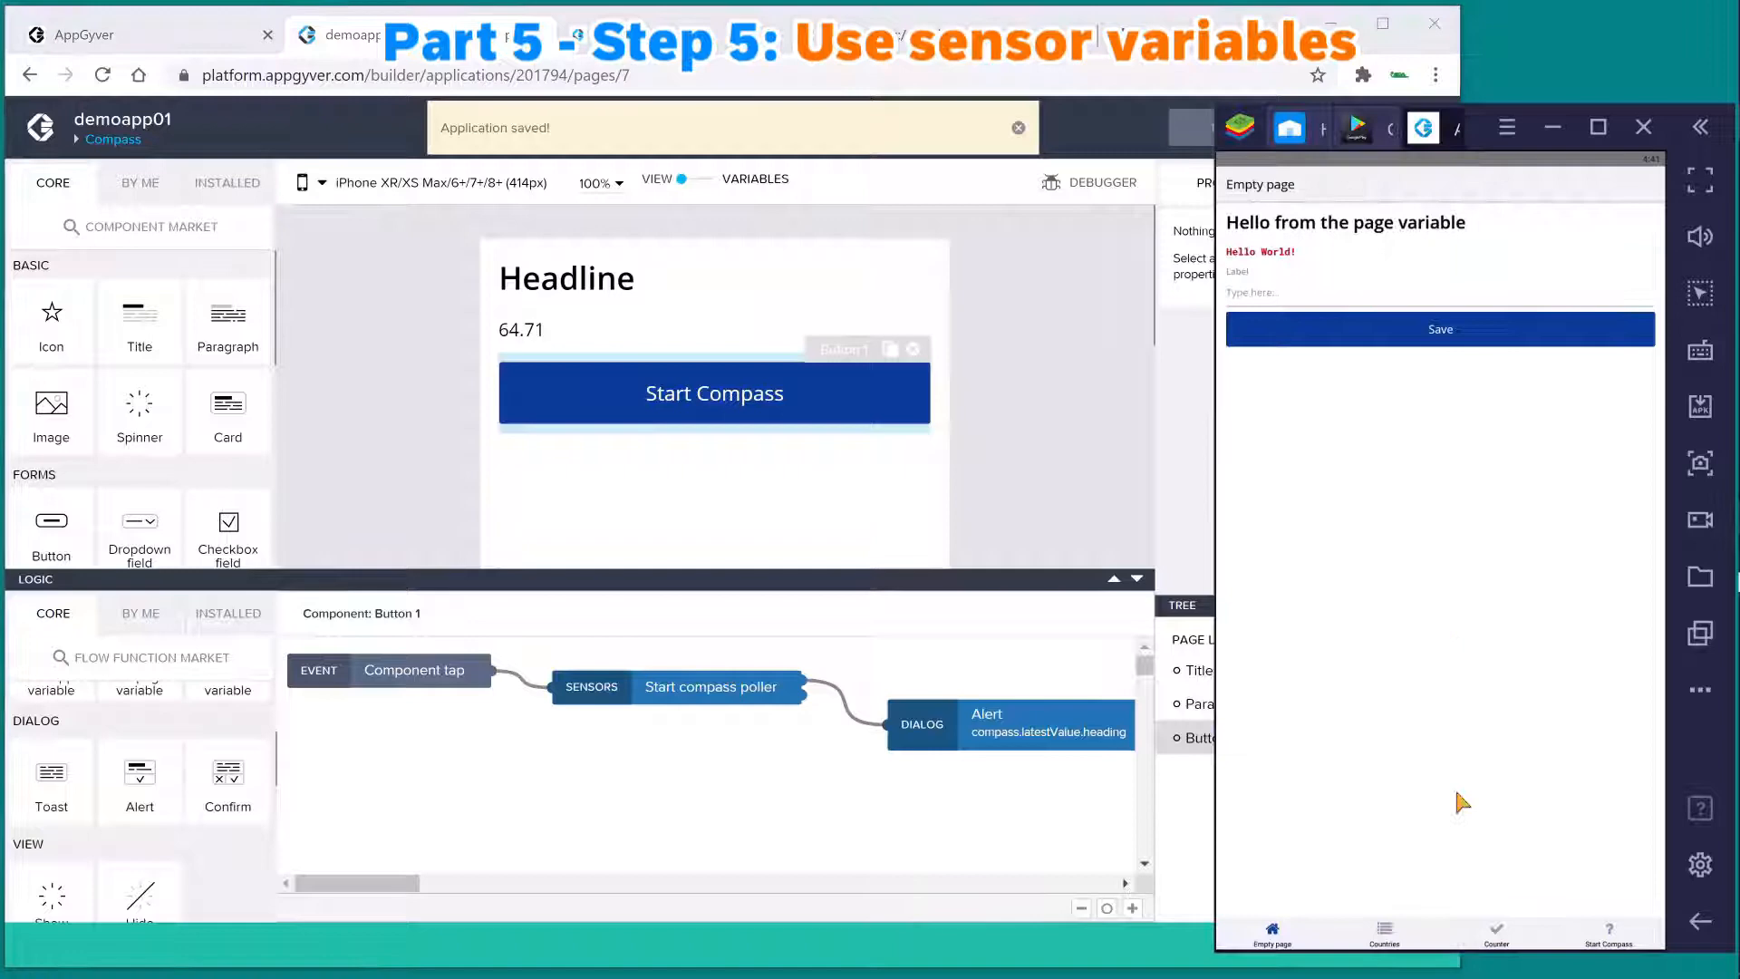
left_click(1607, 938)
left_click(1328, 286)
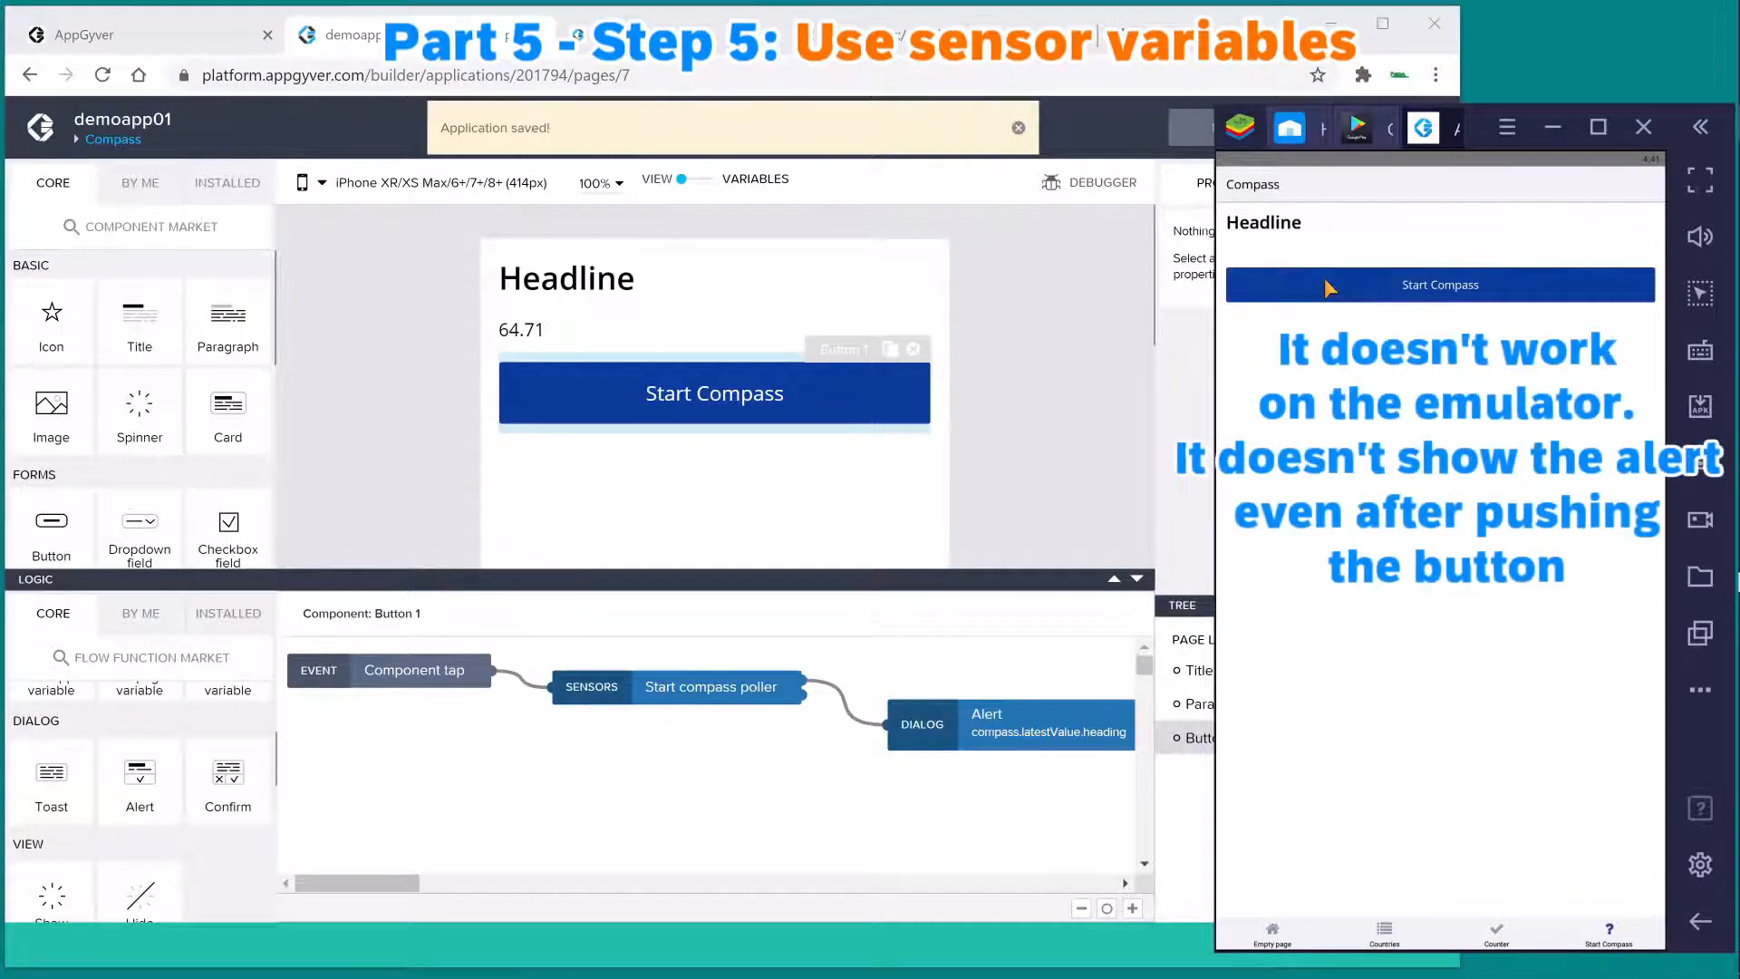
left_click(1327, 286)
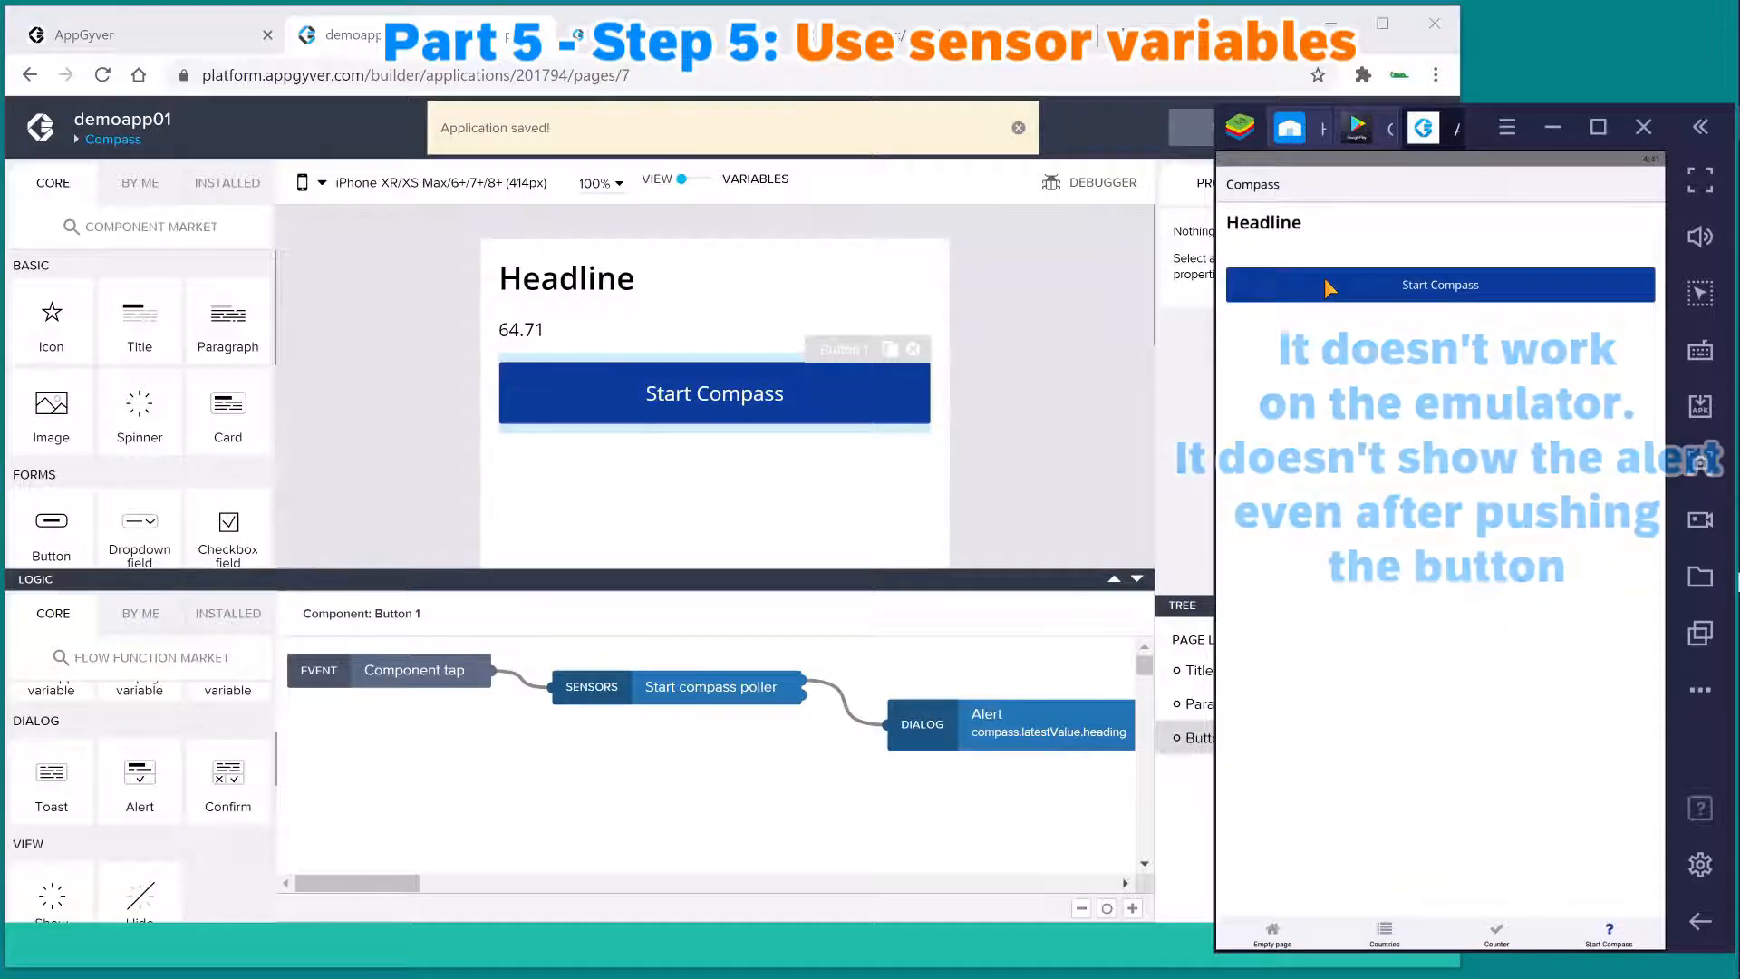
- In the app builder, rebind the Alert's dialog title to the formula sensorVars.compass.latestValue.heading and save the application
left_click(1024, 732)
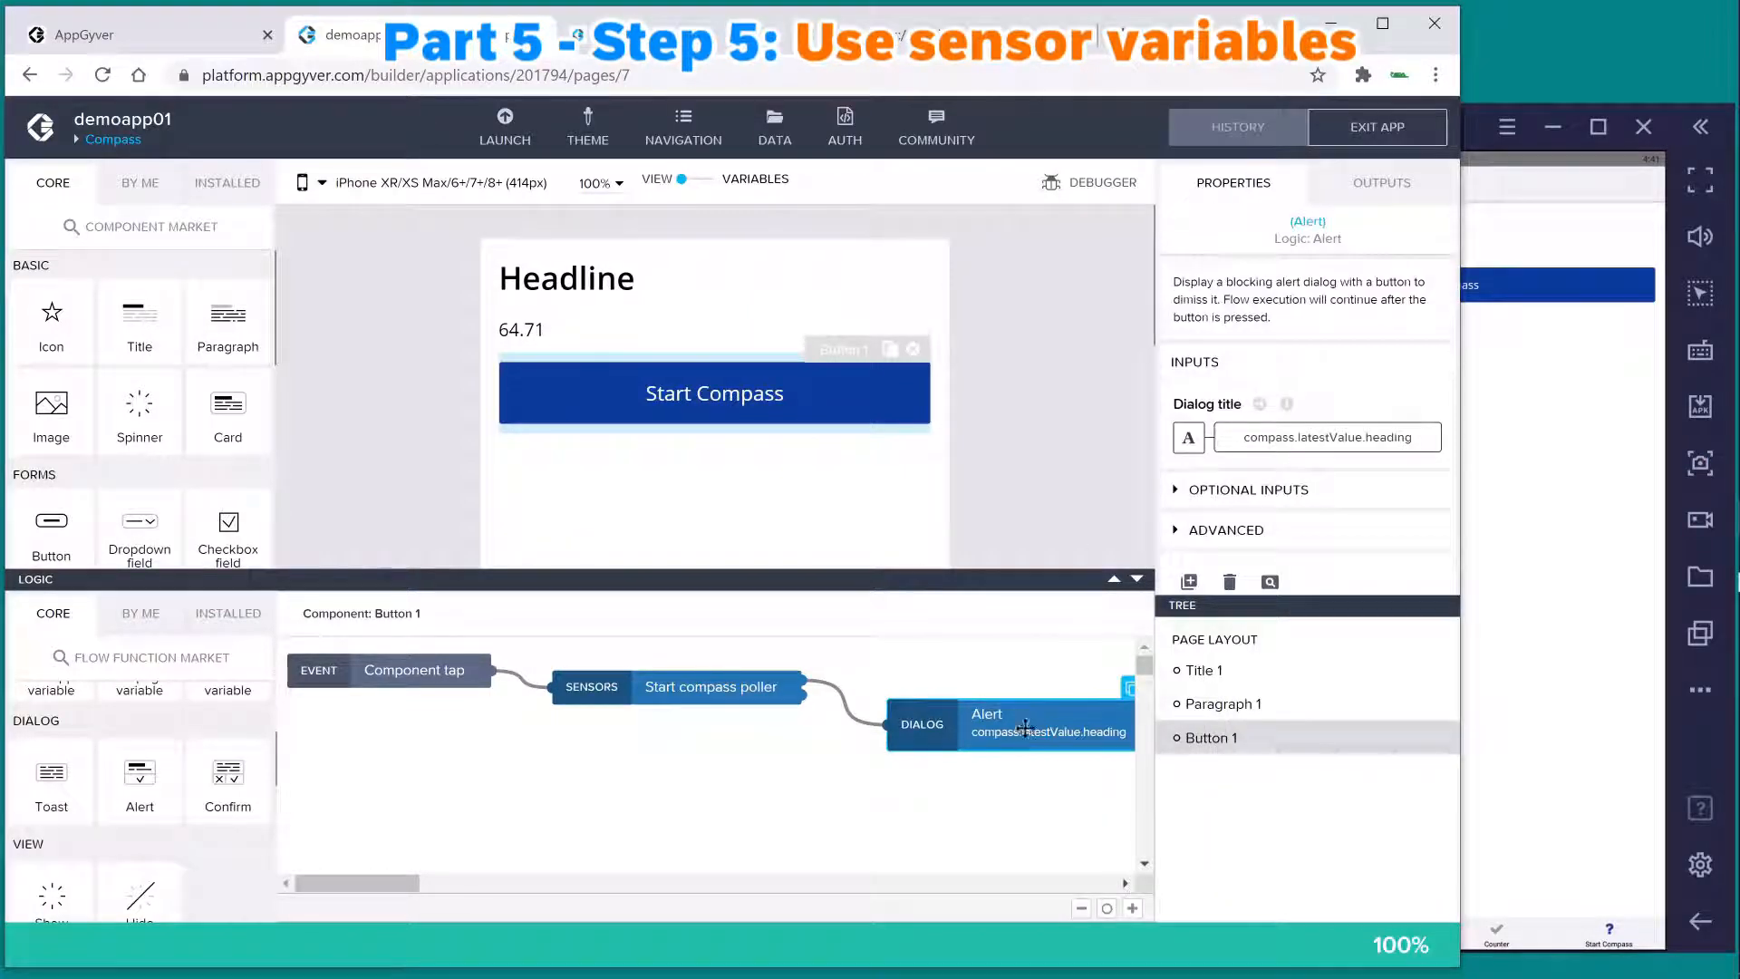
scroll(1205, 471, "down", 1)
mouse_move(1205, 432)
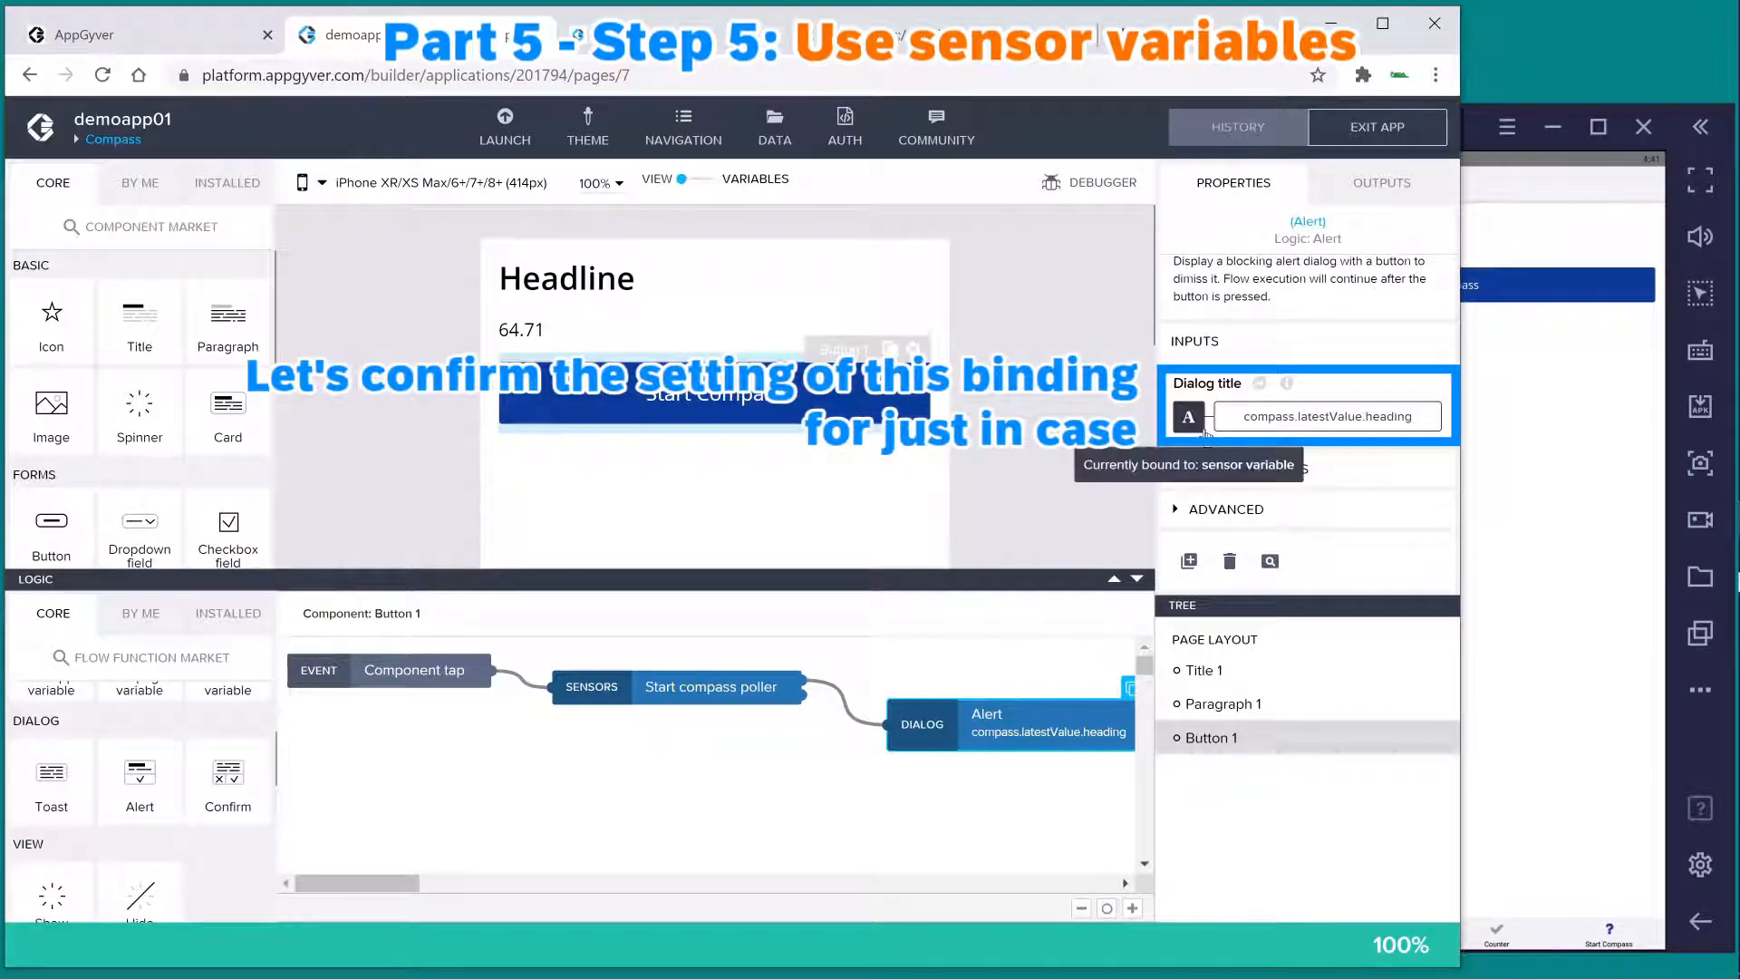
left_click(1206, 432)
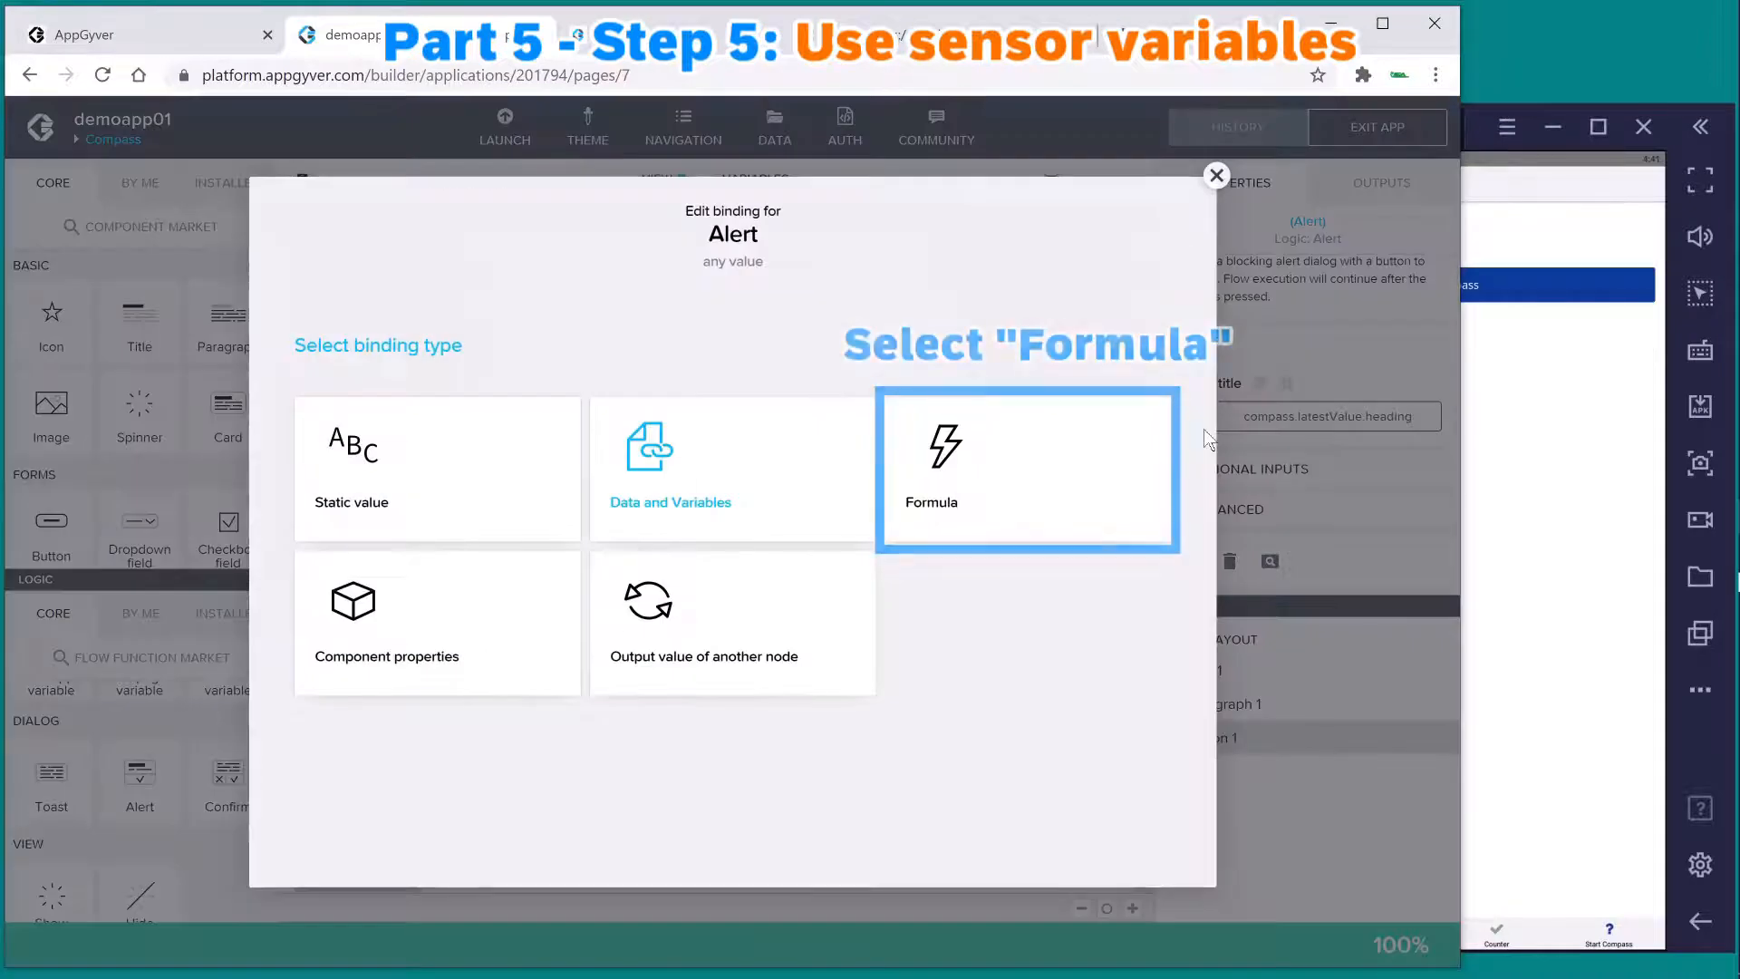
left_click(1084, 484)
left_click(508, 515)
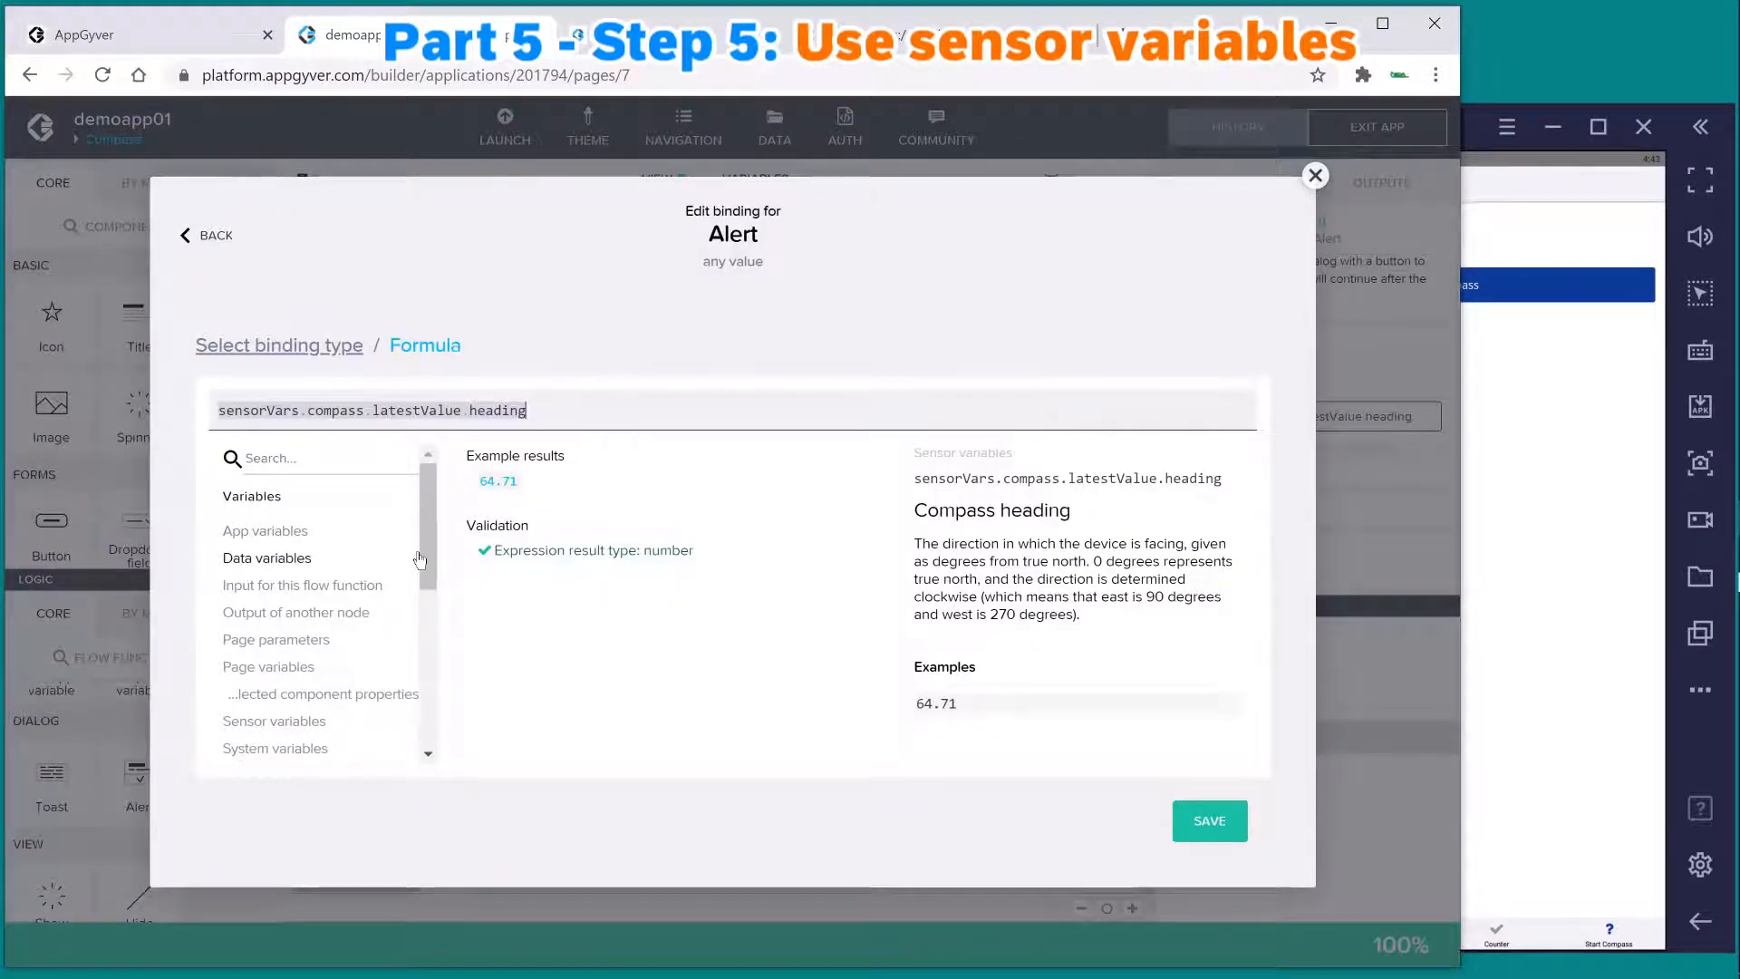
scroll(332, 711, "down", 3)
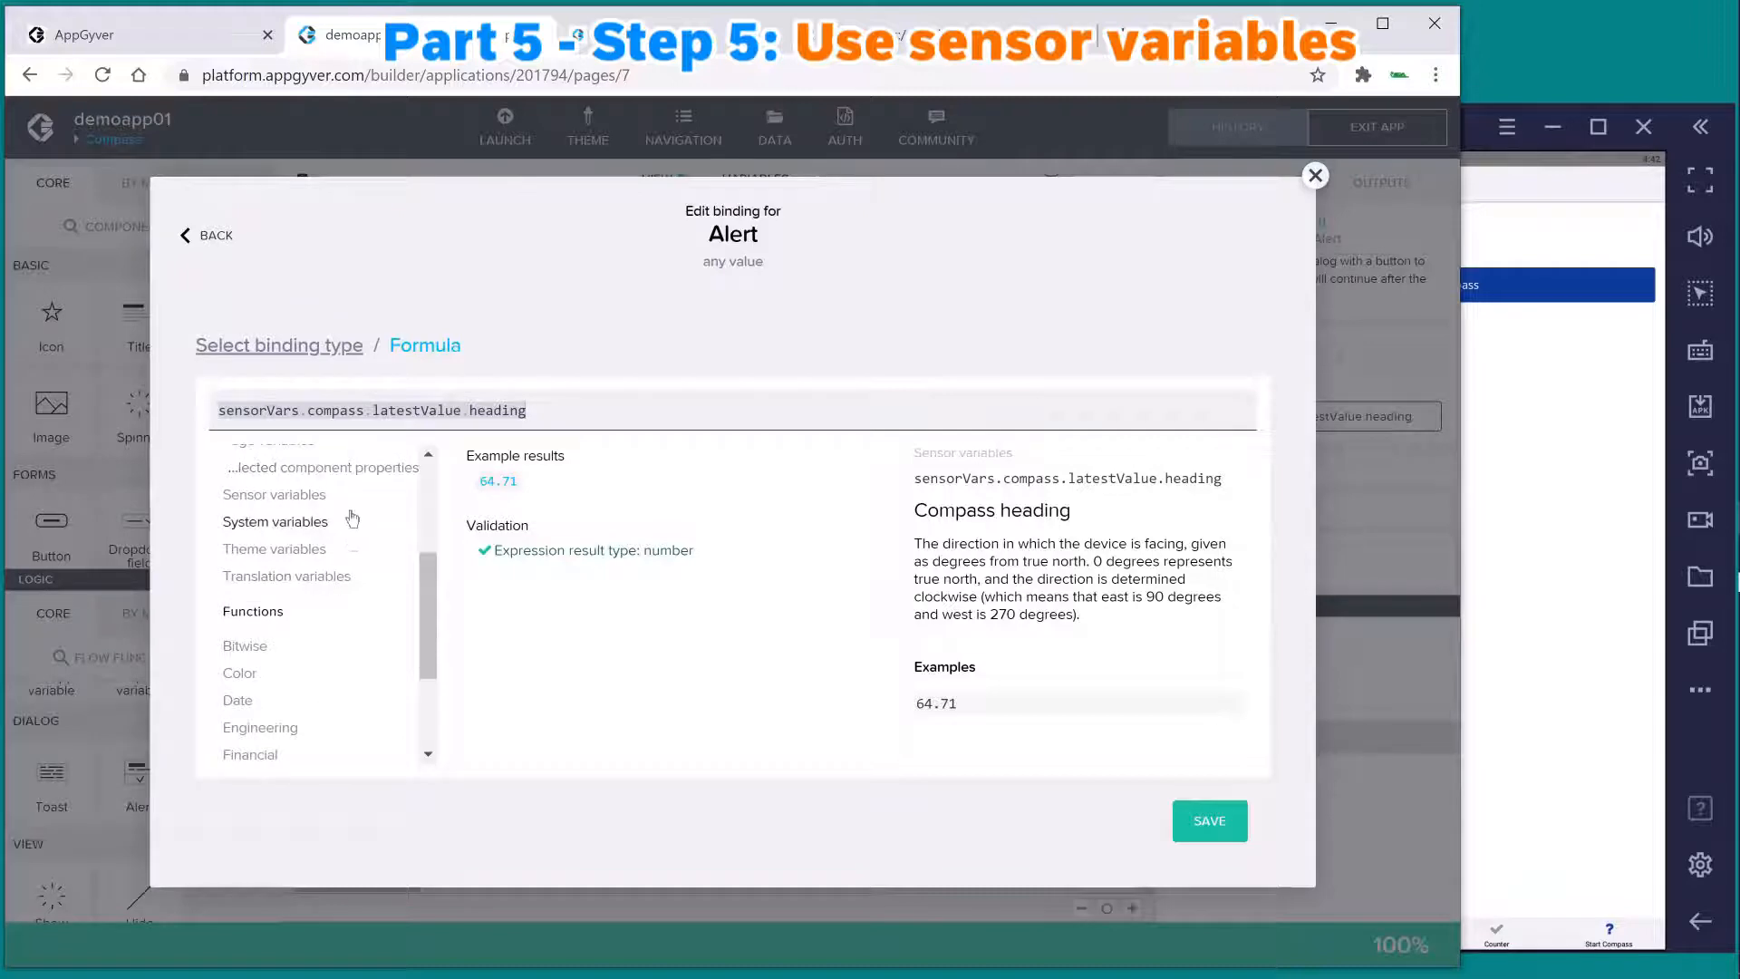
left_click(326, 496)
scroll(634, 661, "down", 10)
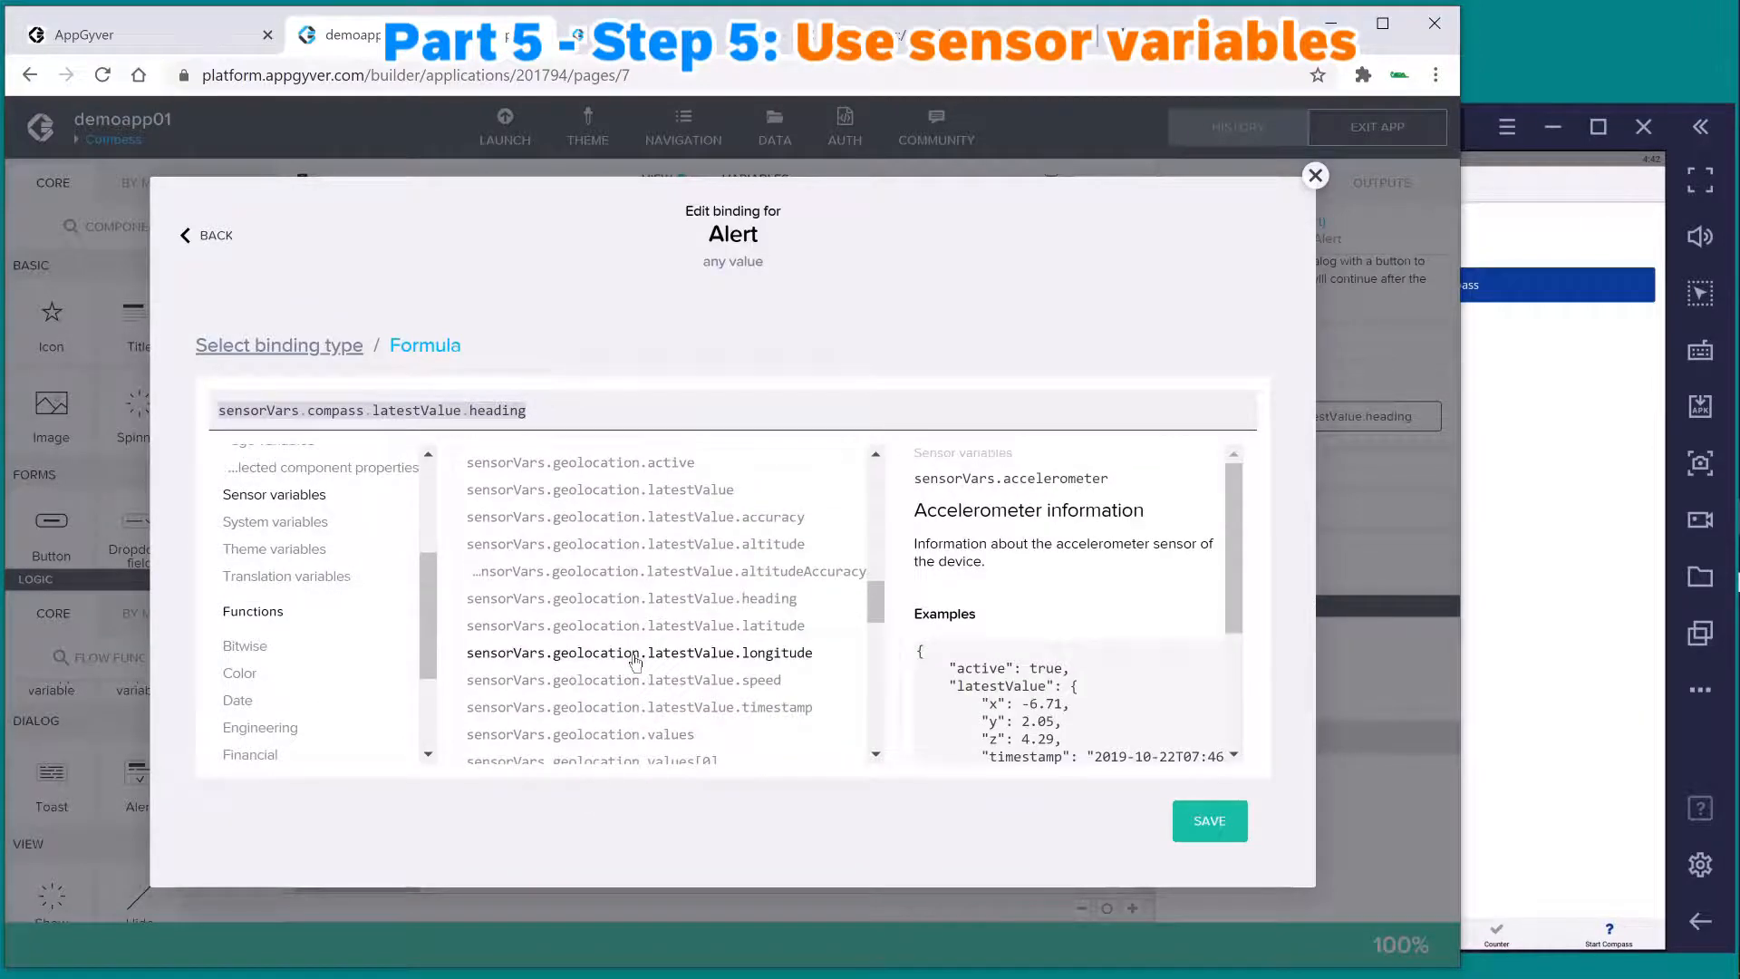
scroll(635, 662, "up", 3)
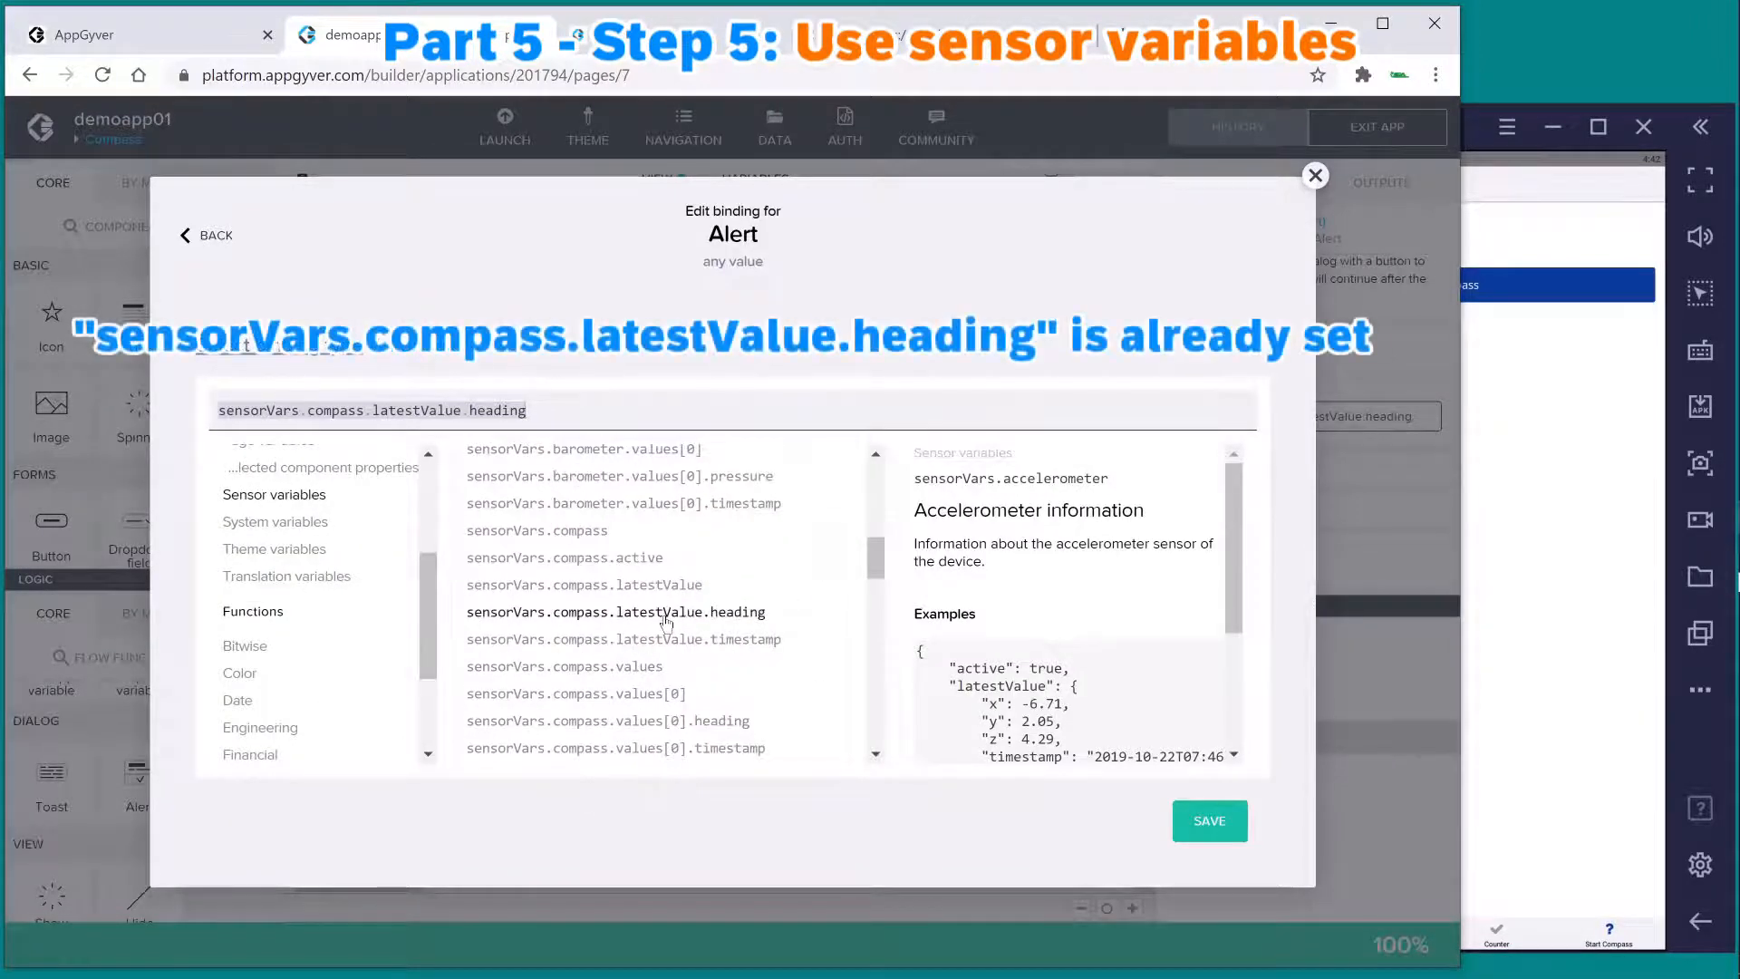
mouse_move(796, 616)
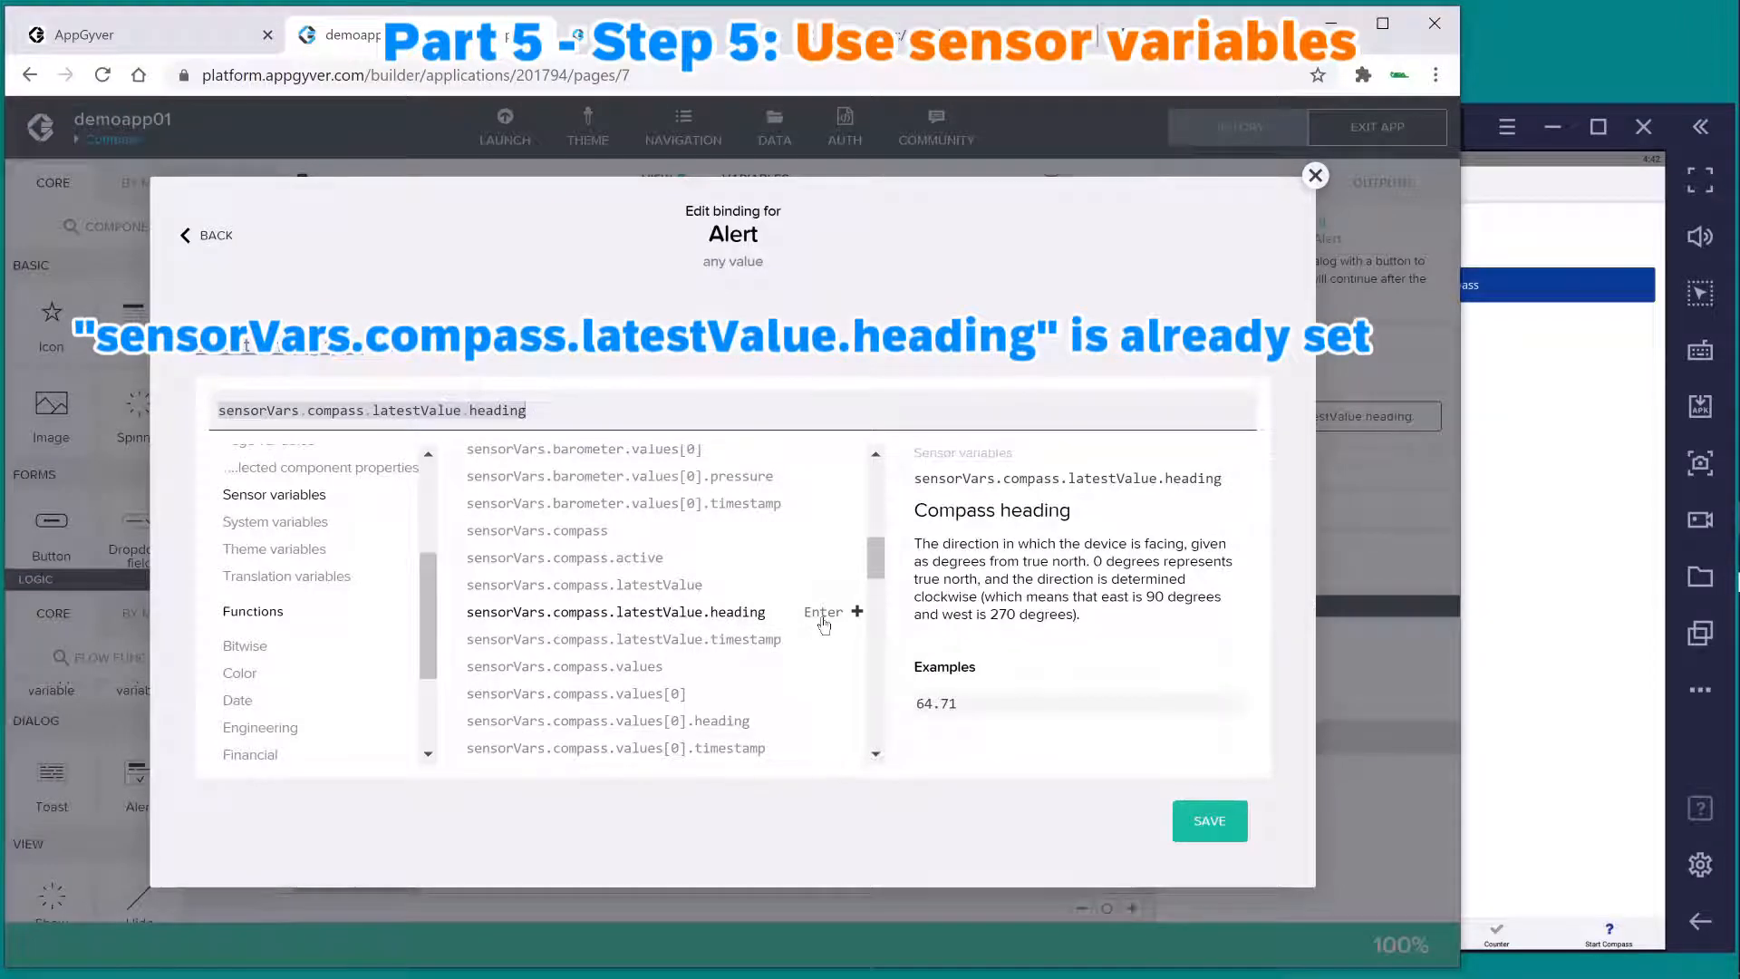
left_click(1198, 821)
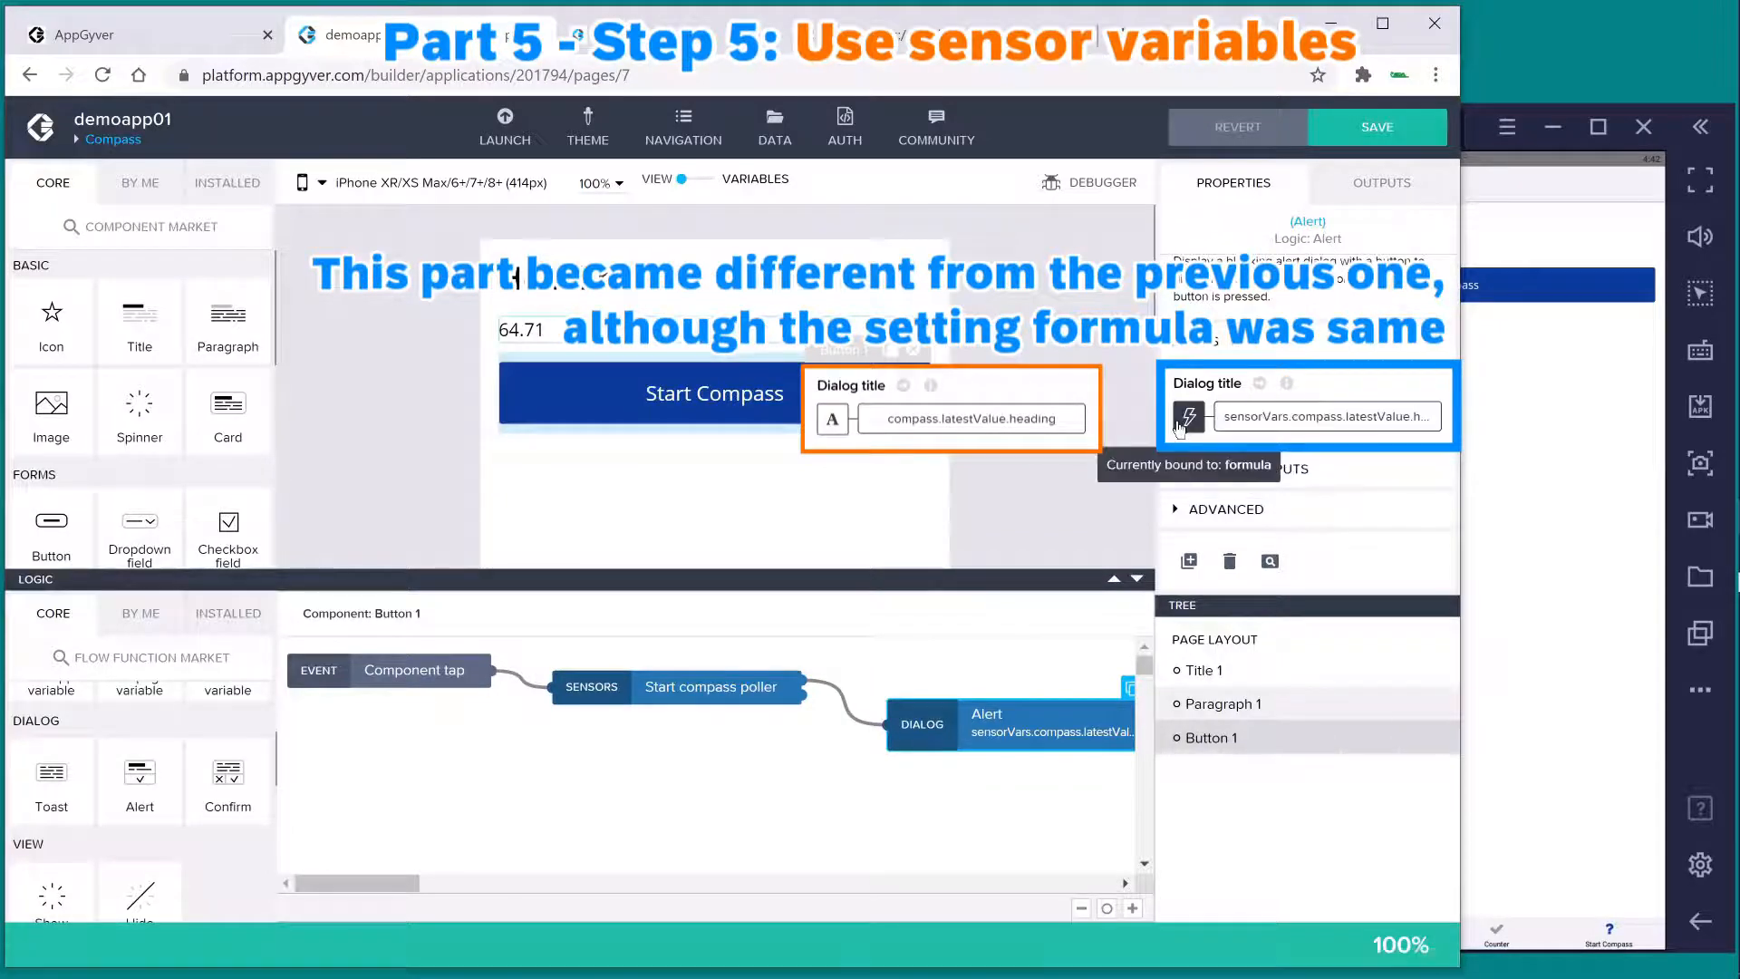
left_click(1370, 128)
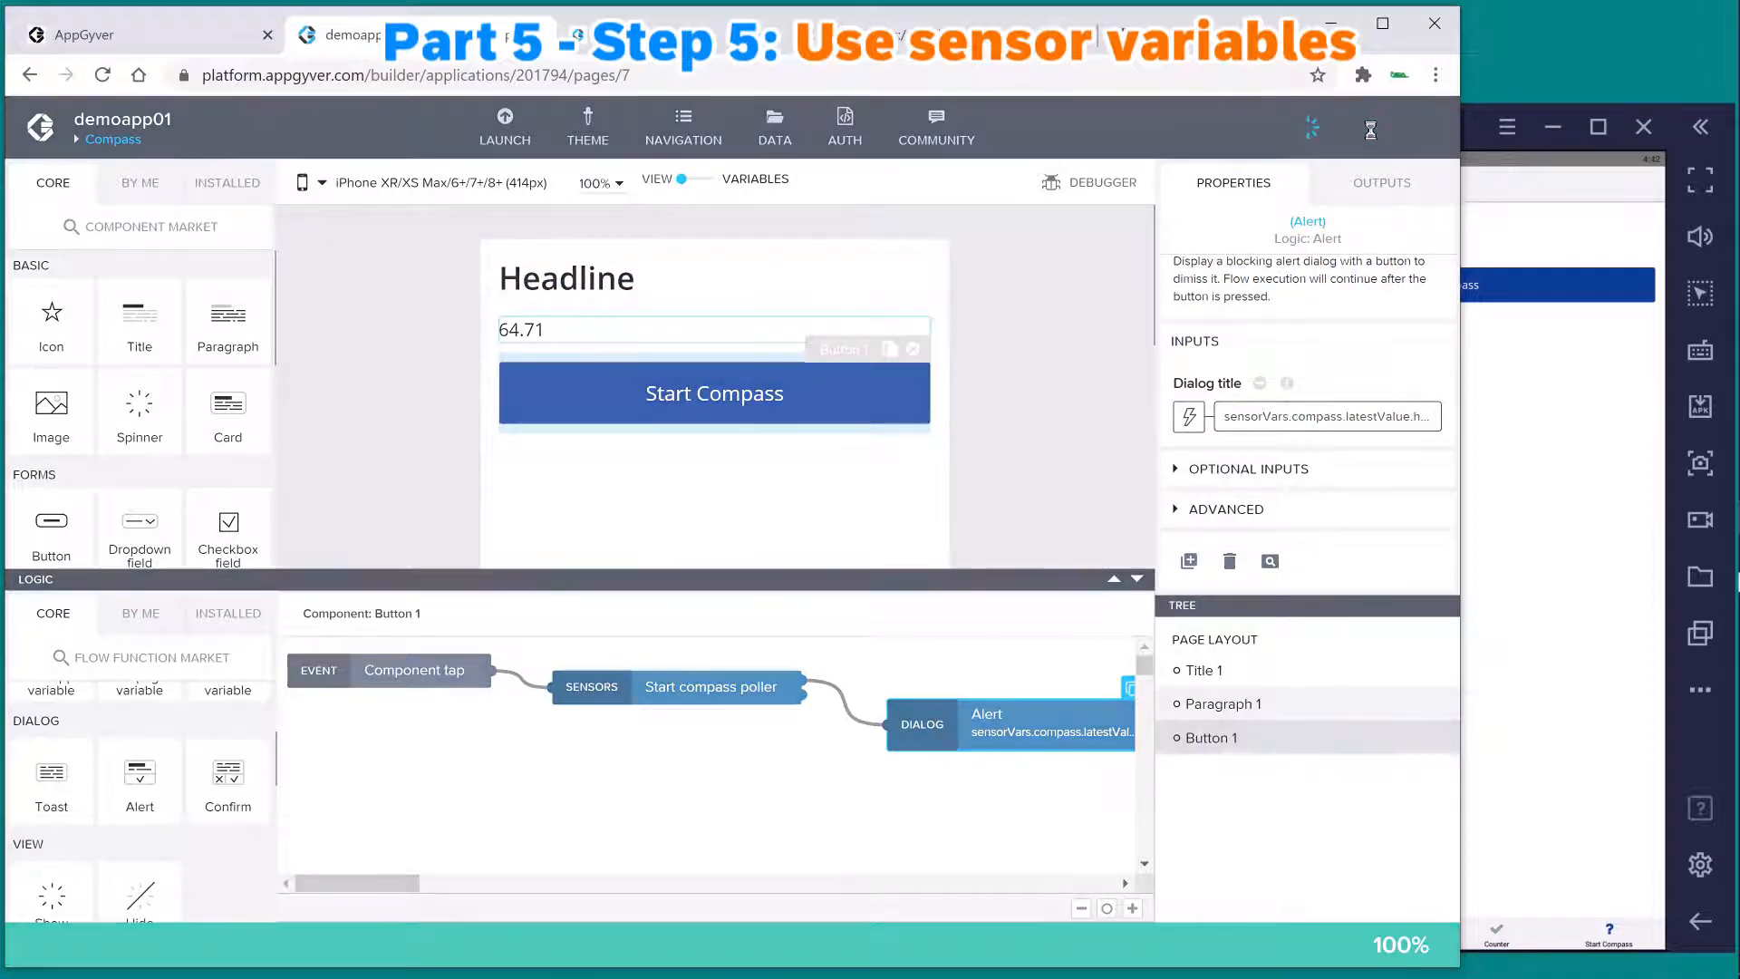
- Return to the Android emulator and retest the Start Compass button with the formula-bound alert
left_click(1505, 460)
left_click(1596, 937)
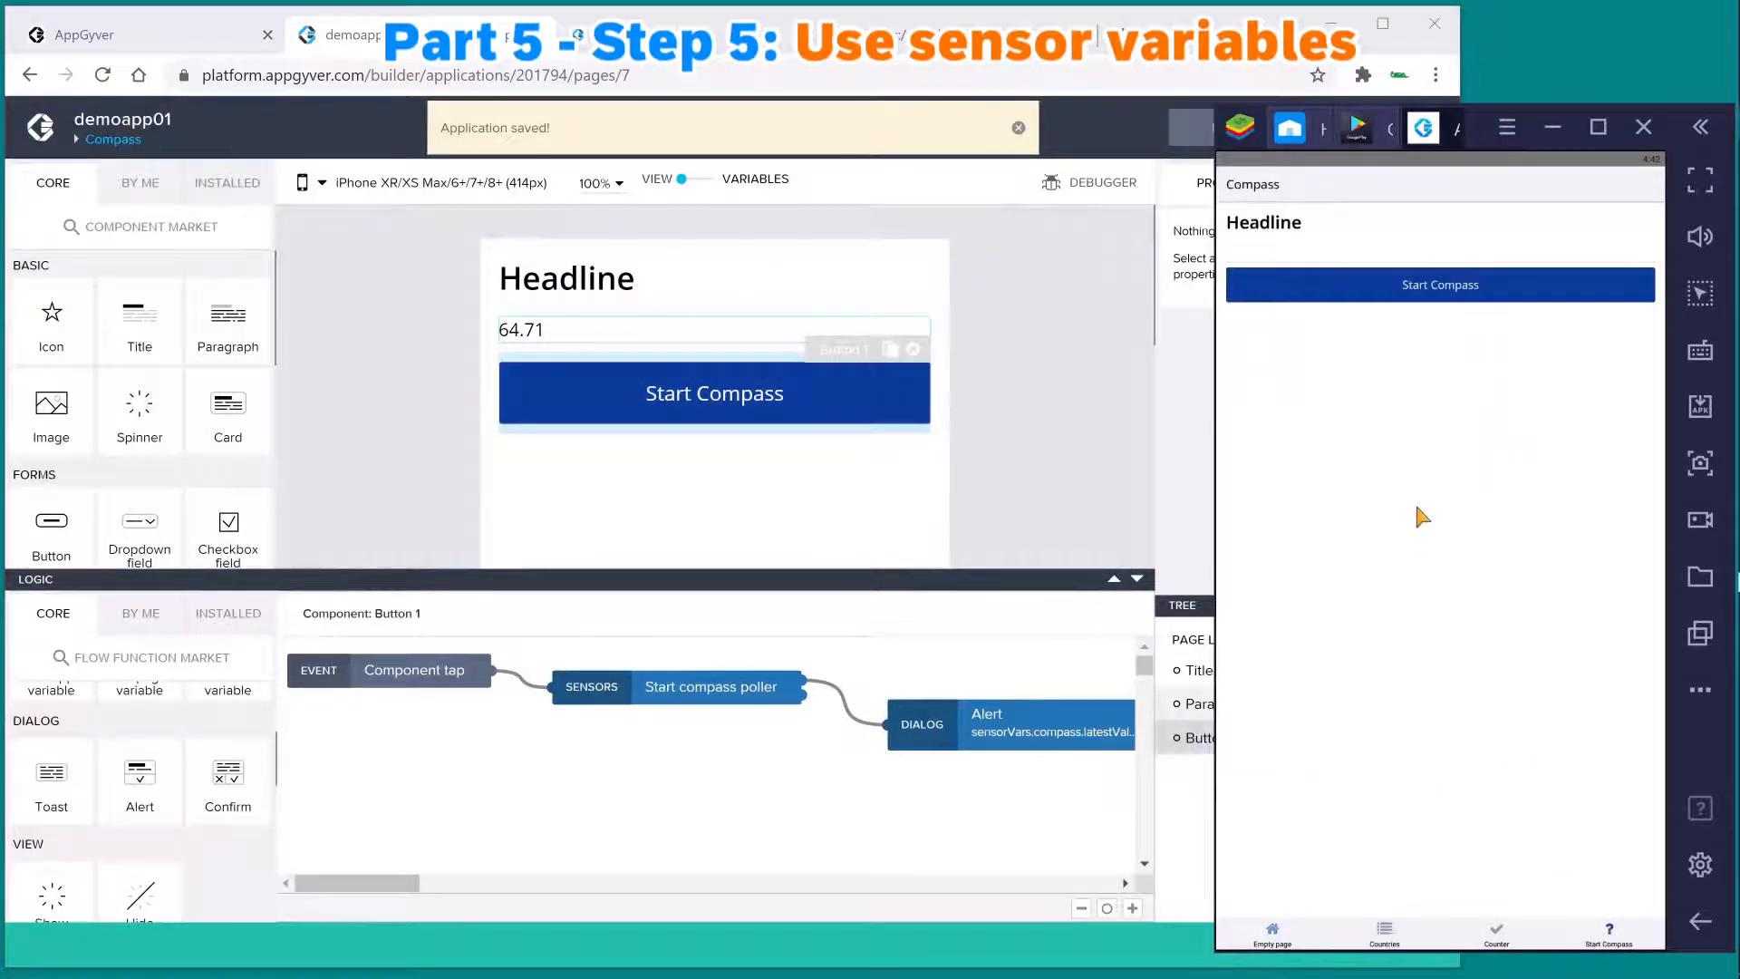
left_click(1412, 293)
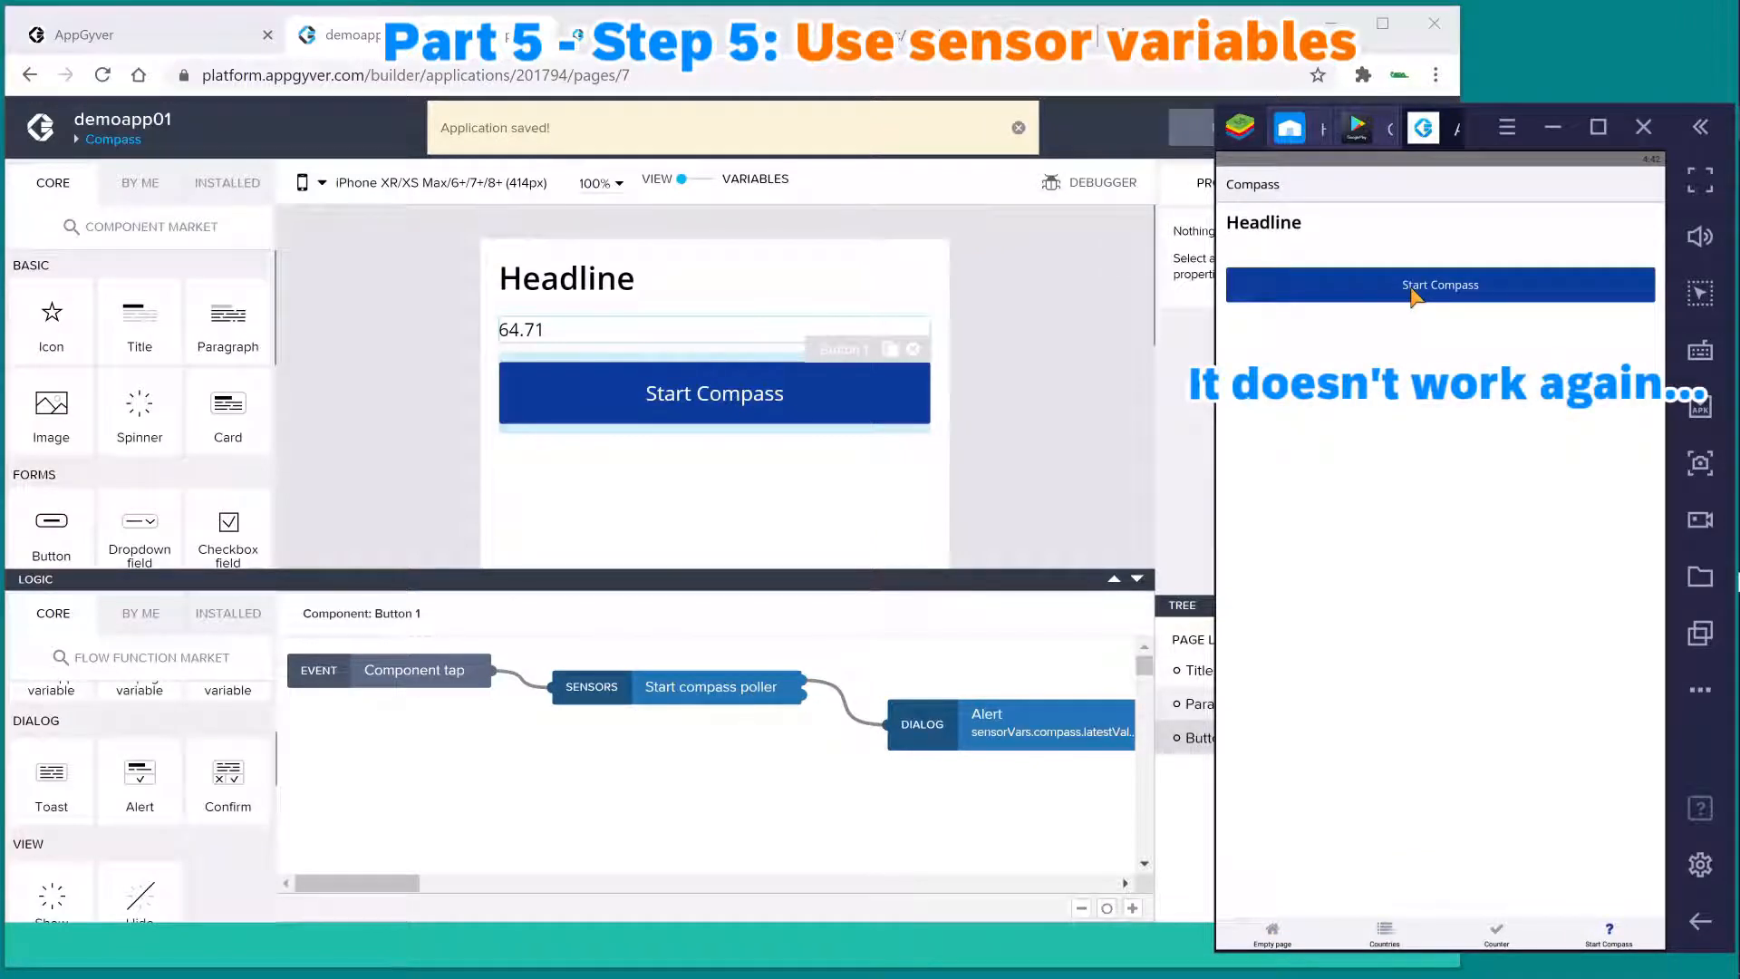
left_click(1412, 293)
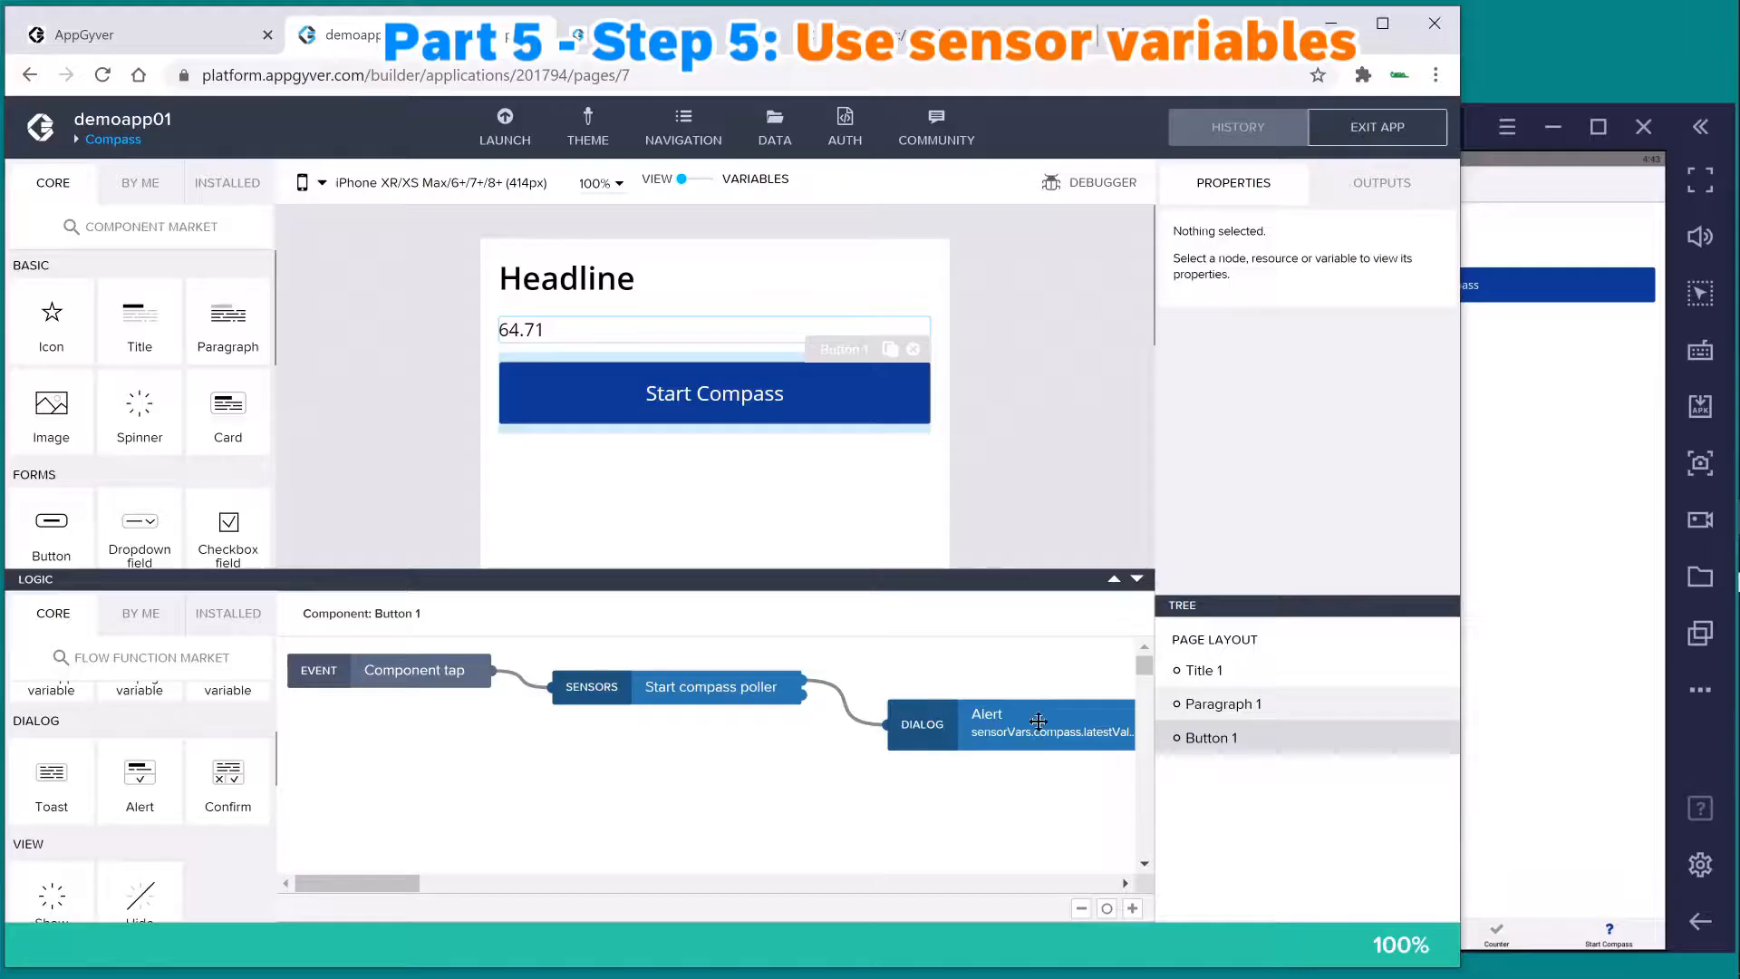
- Change the Alert's dialog title formula to sensorVars.compass.latestValue.heading.degree
left_click(1040, 715)
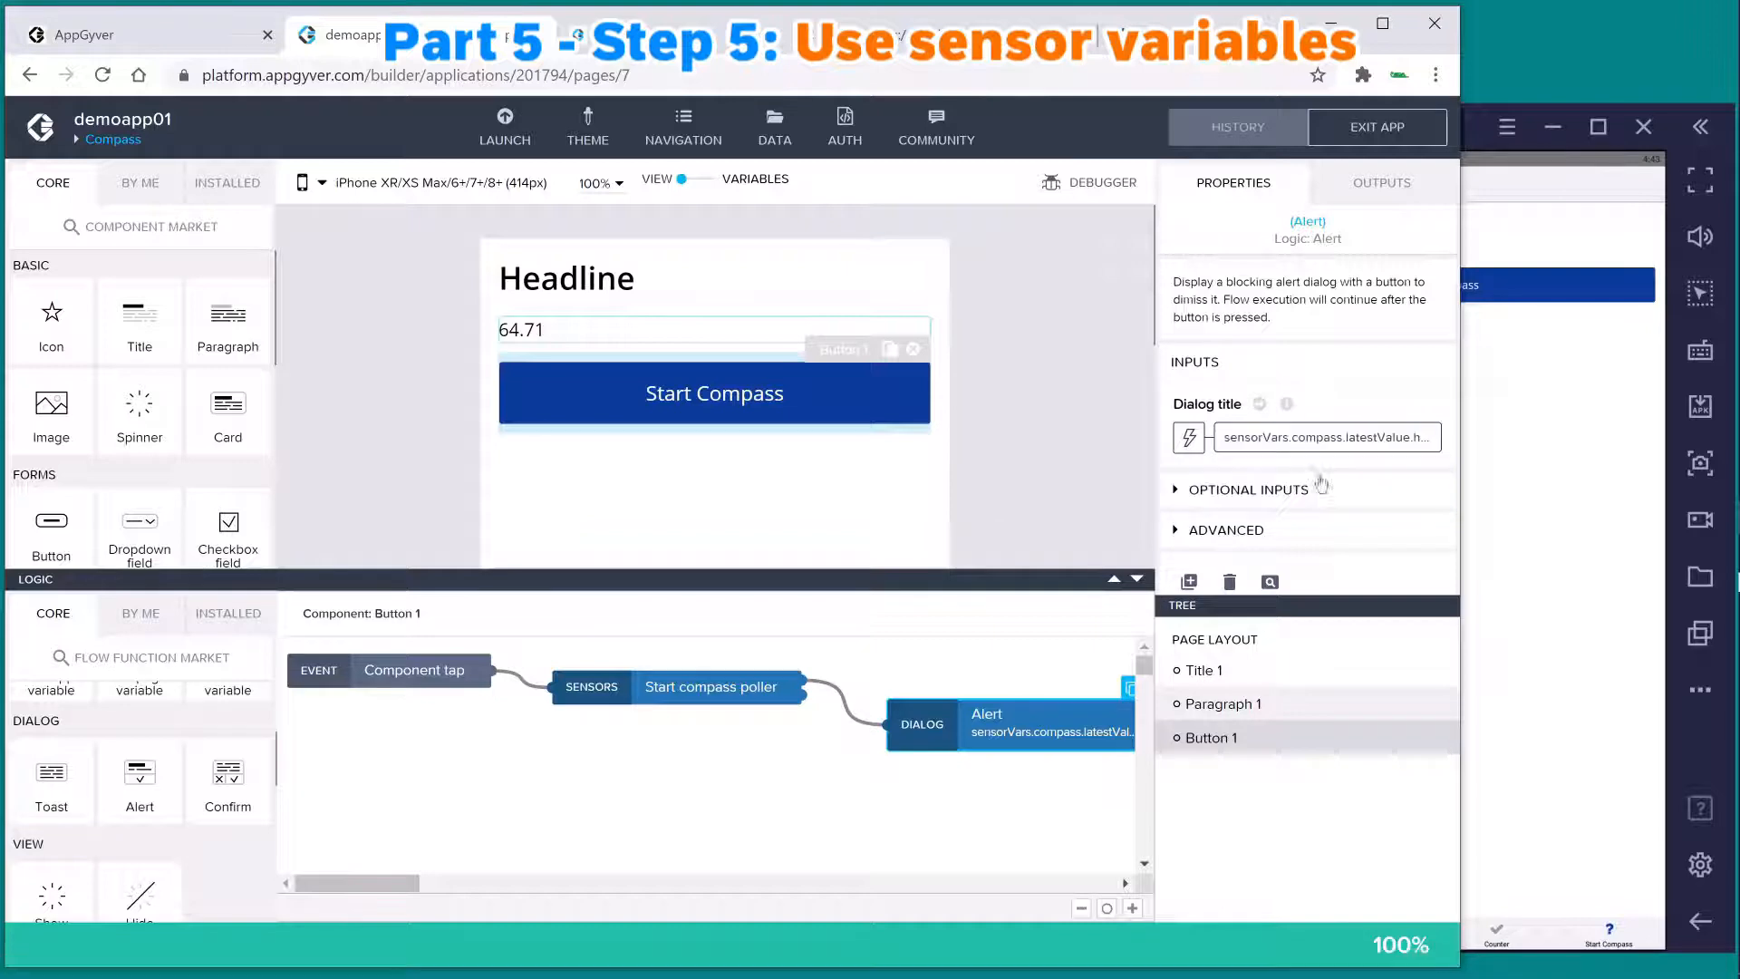
left_click(1189, 437)
left_click(1011, 467)
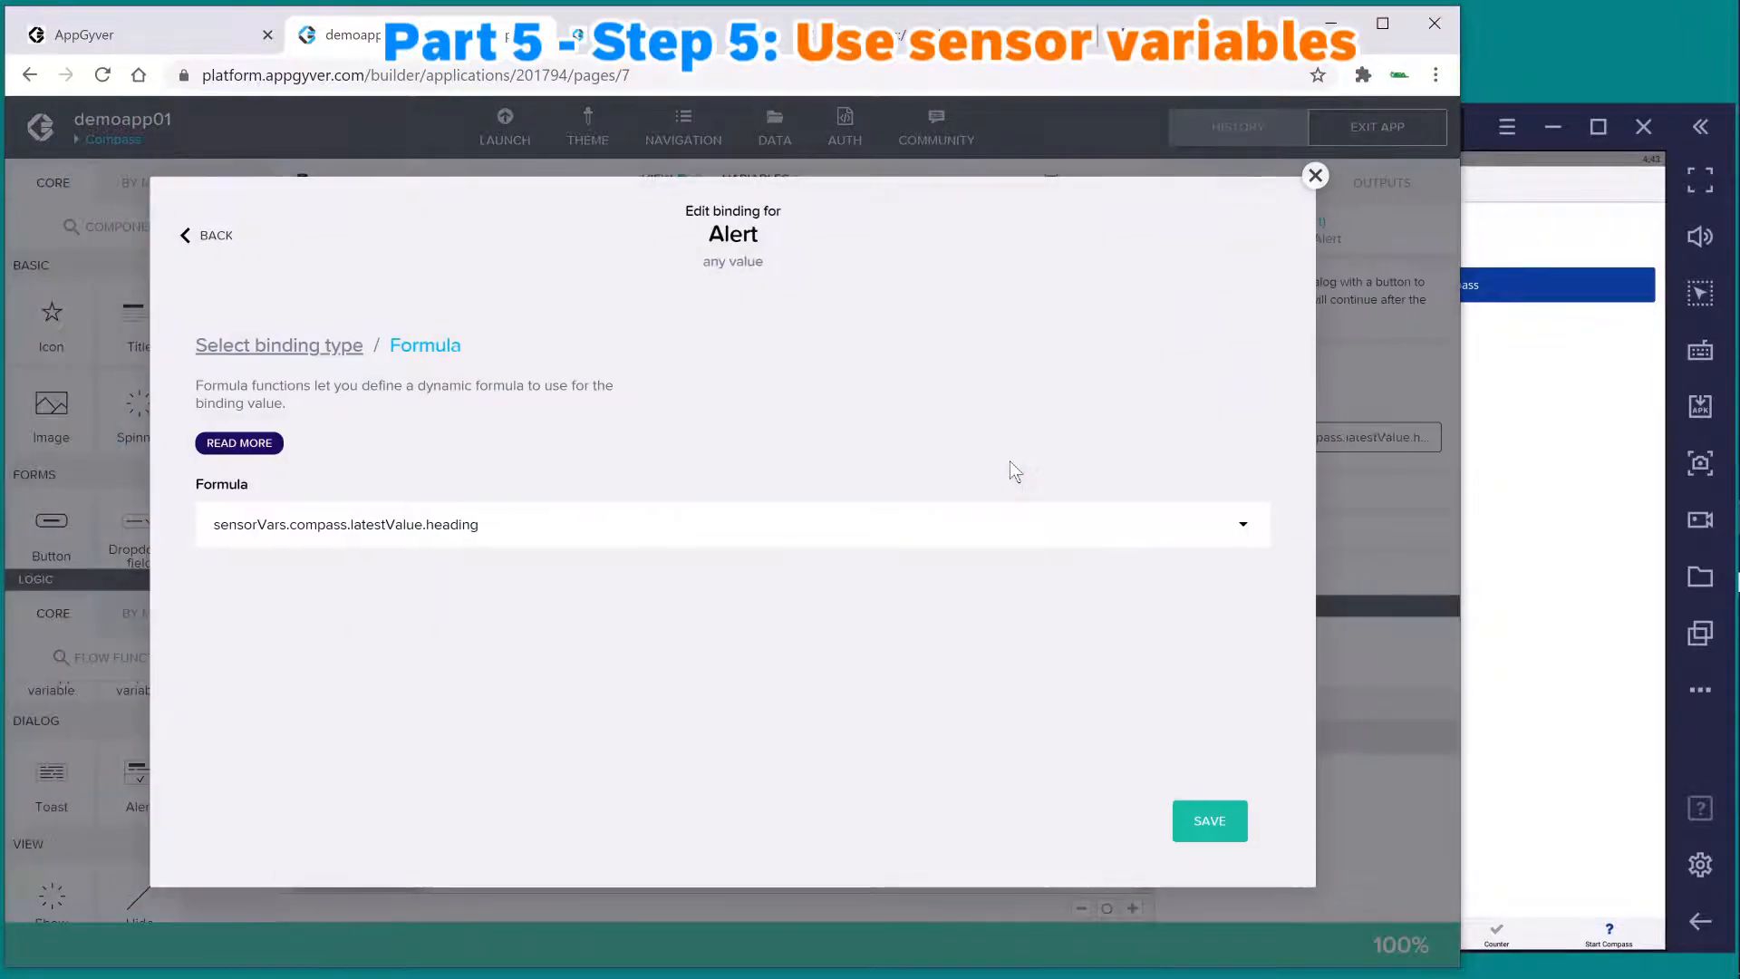
left_click(971, 515)
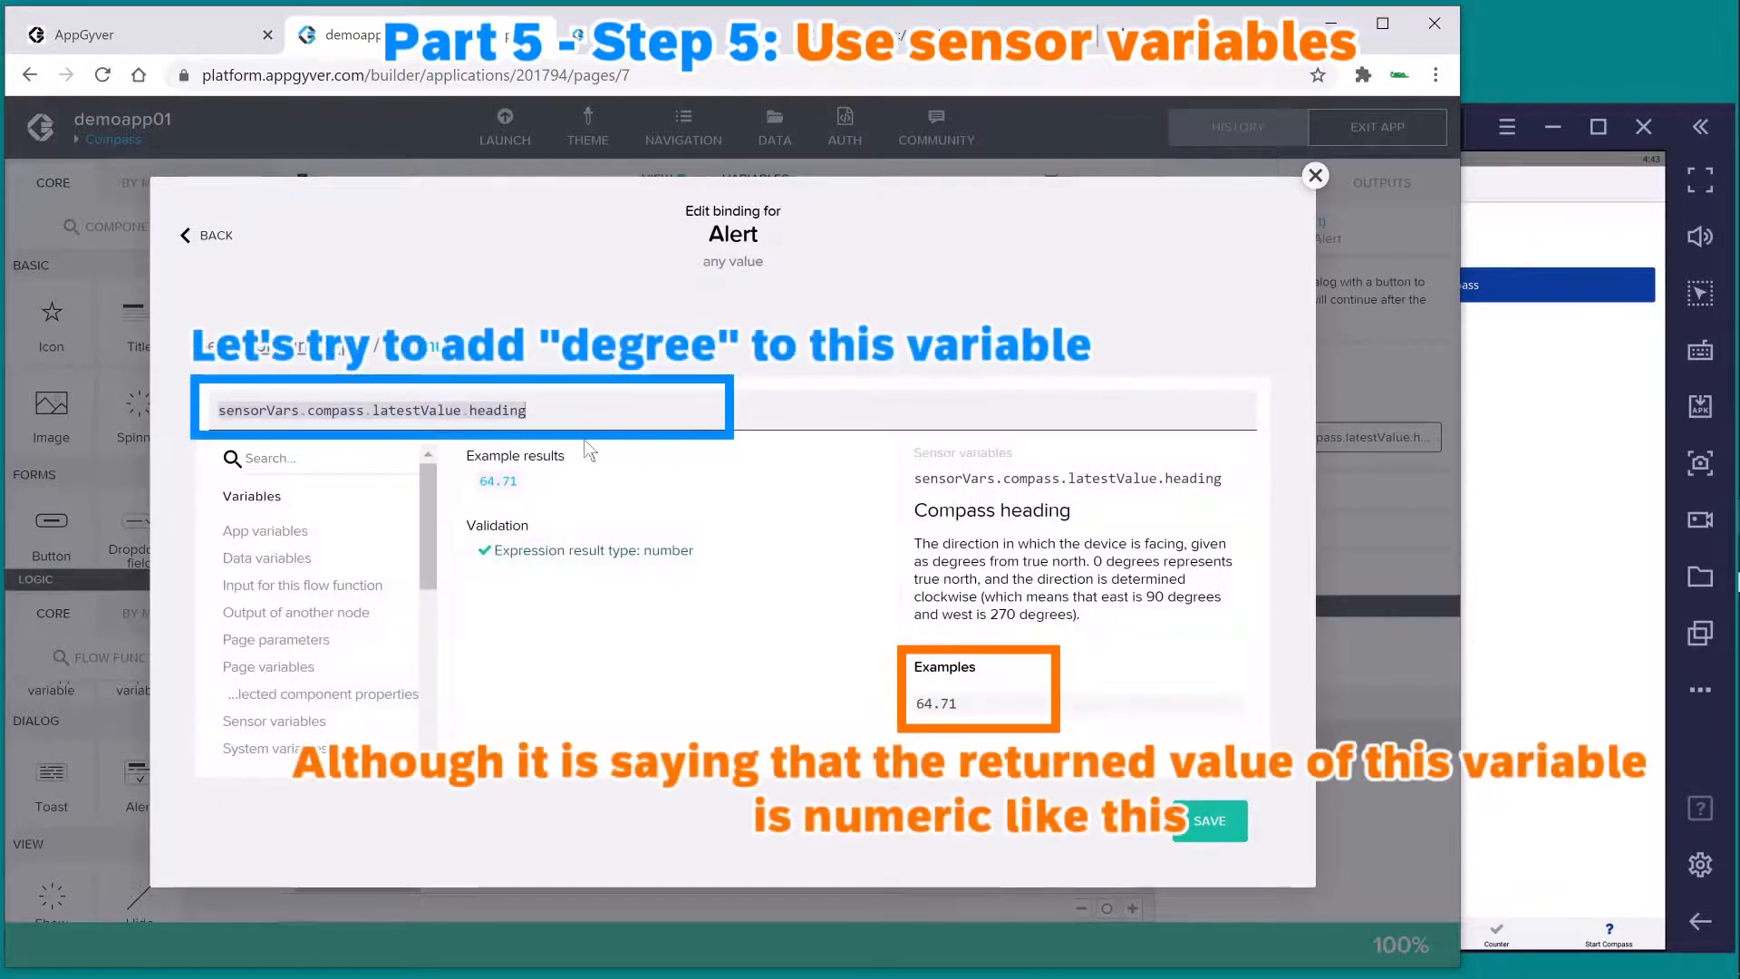
type(".")
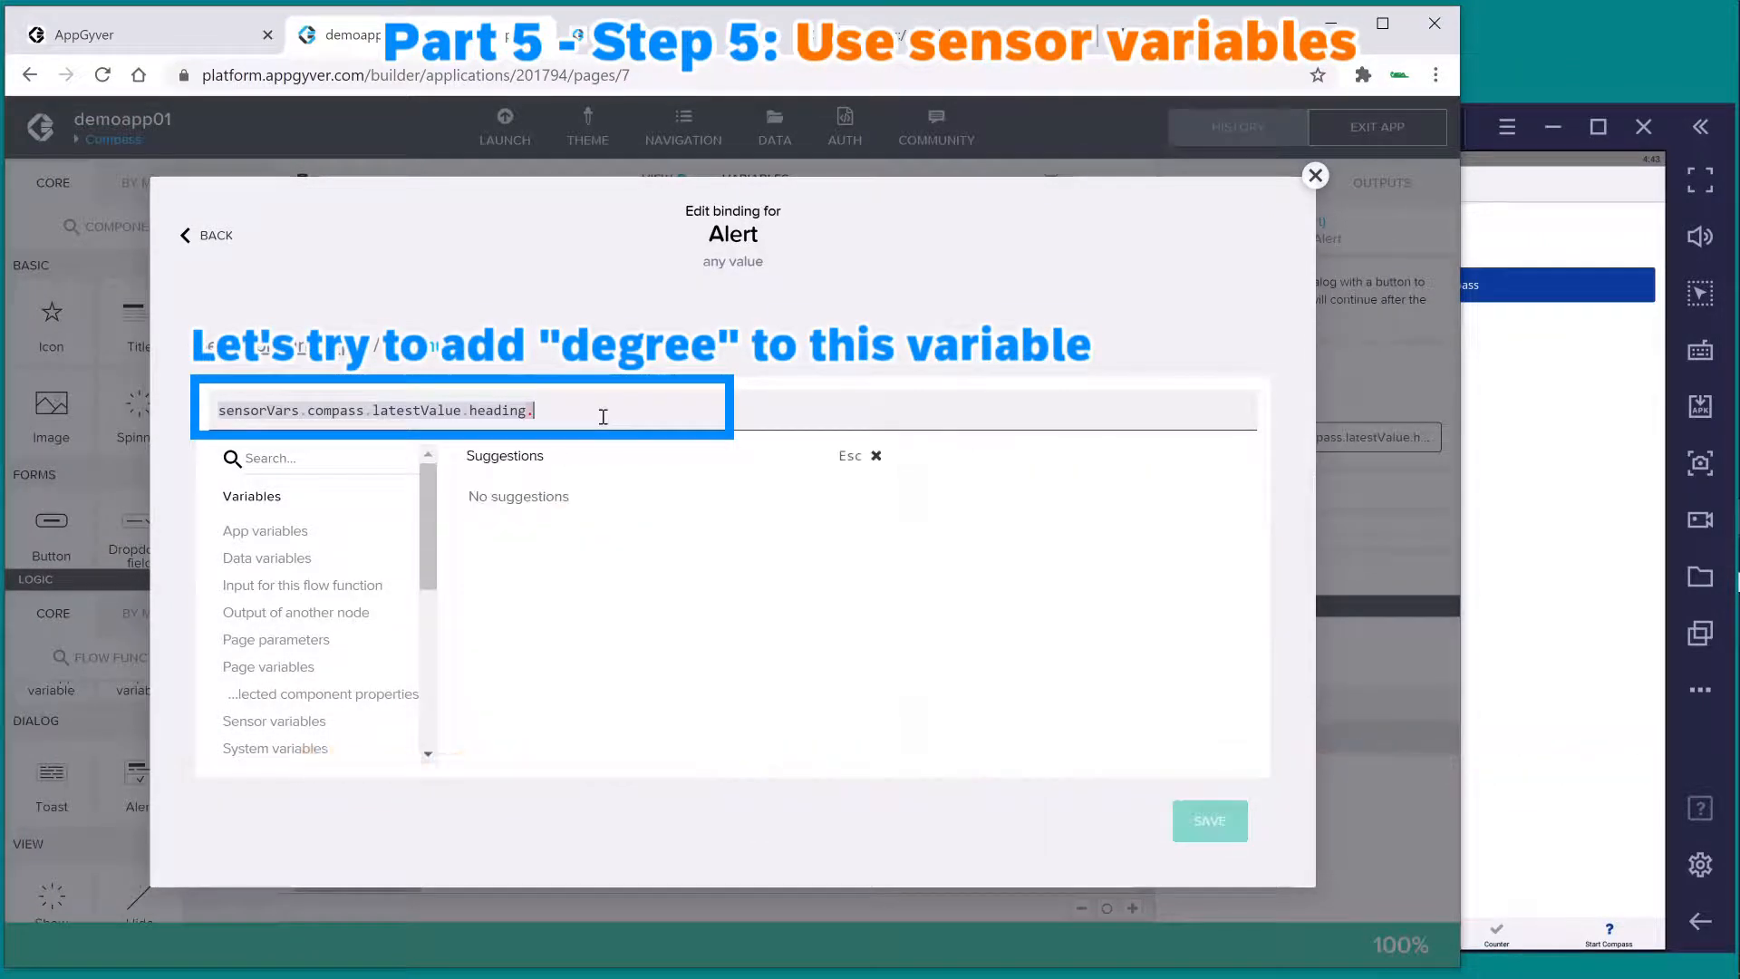
type("degree")
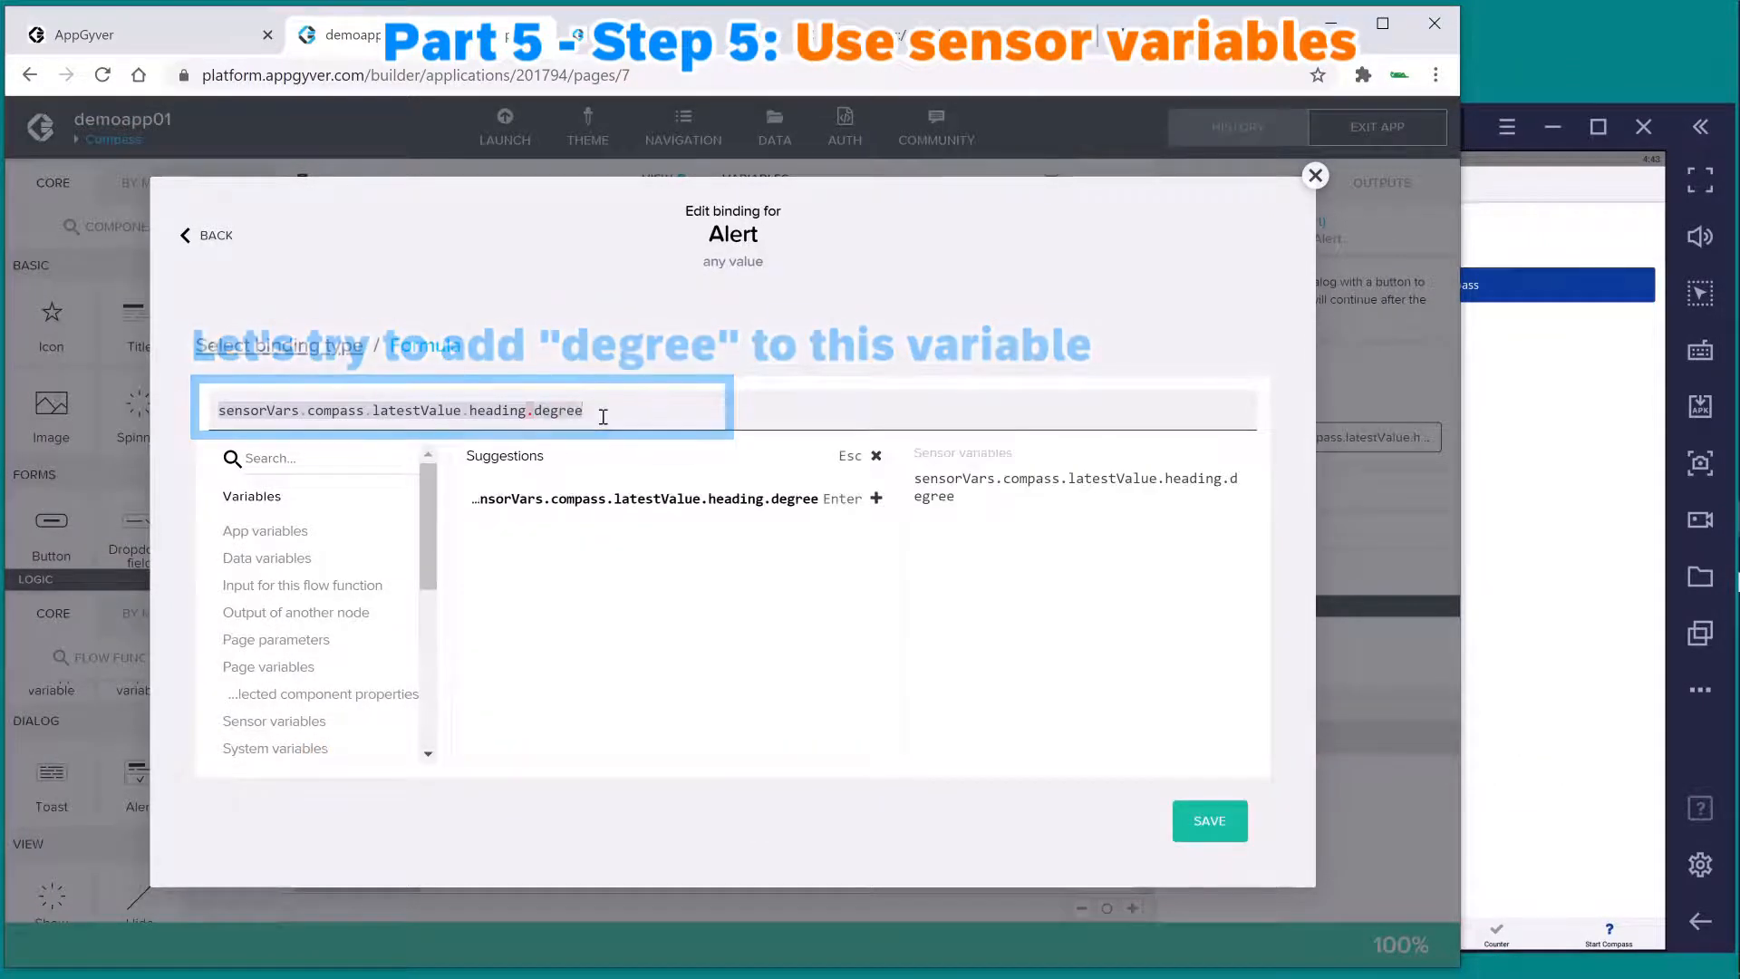
left_click(1199, 823)
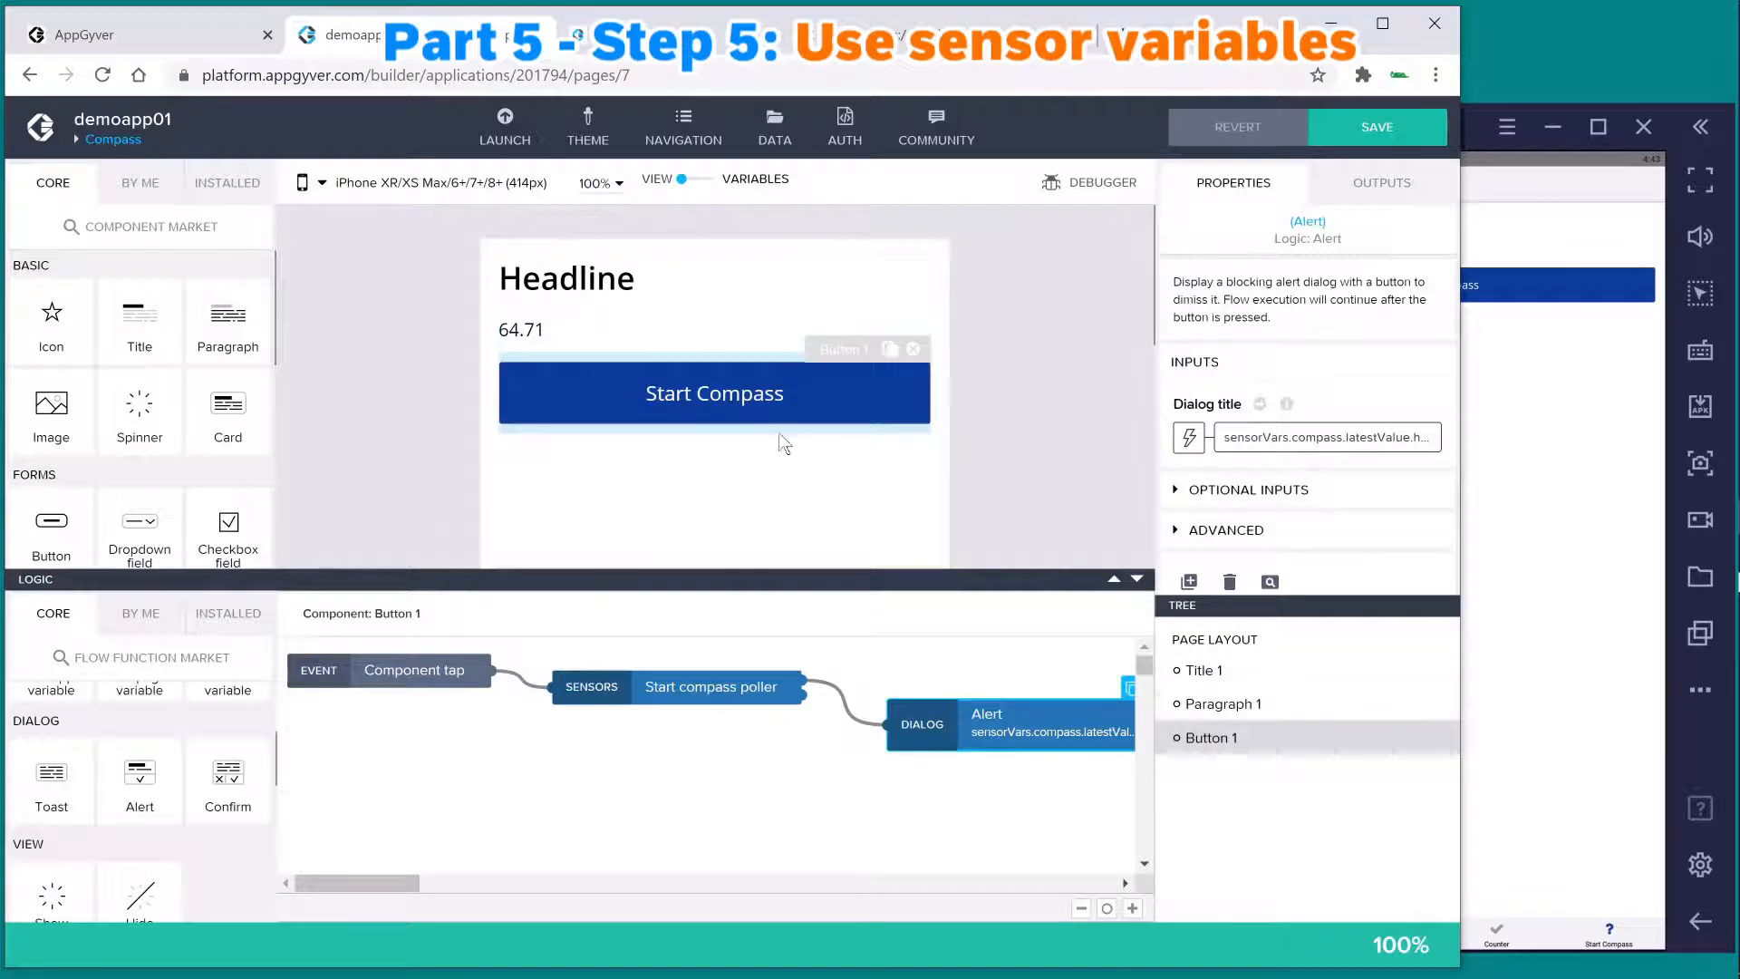
- Change the content formula of the paragraph above the Start Compass button to sensorVars.compass.latestValue.heading.degree and save the application
left_click(690, 340)
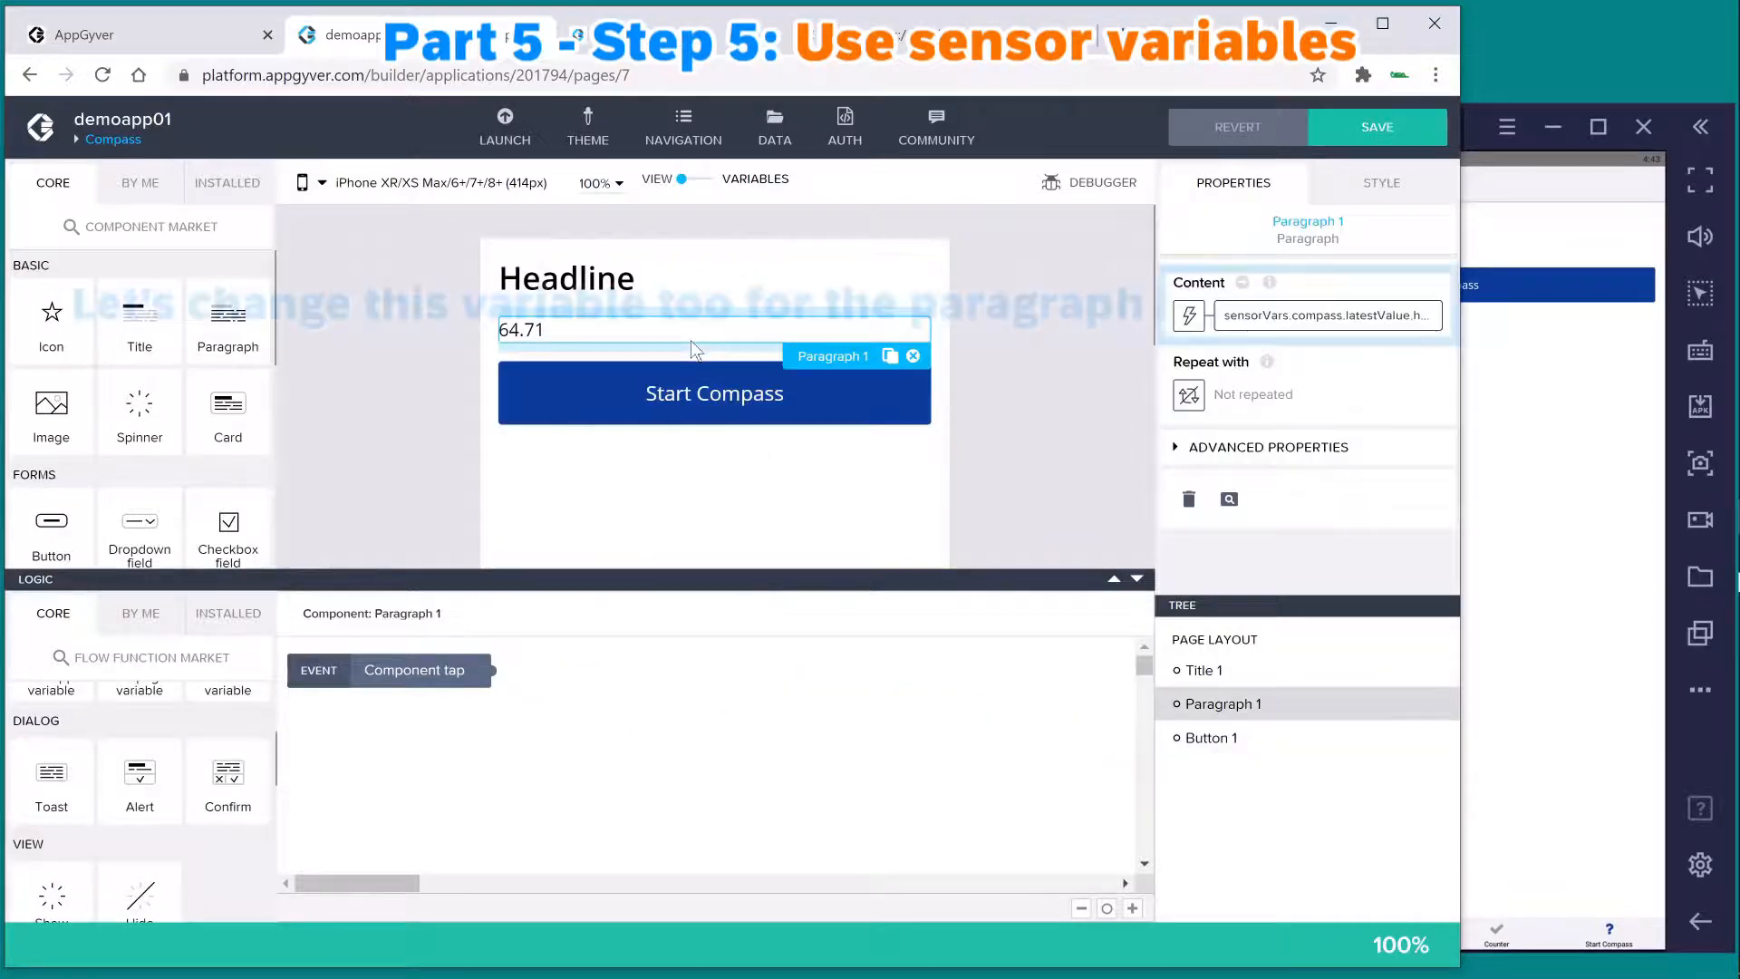
left_click(1328, 318)
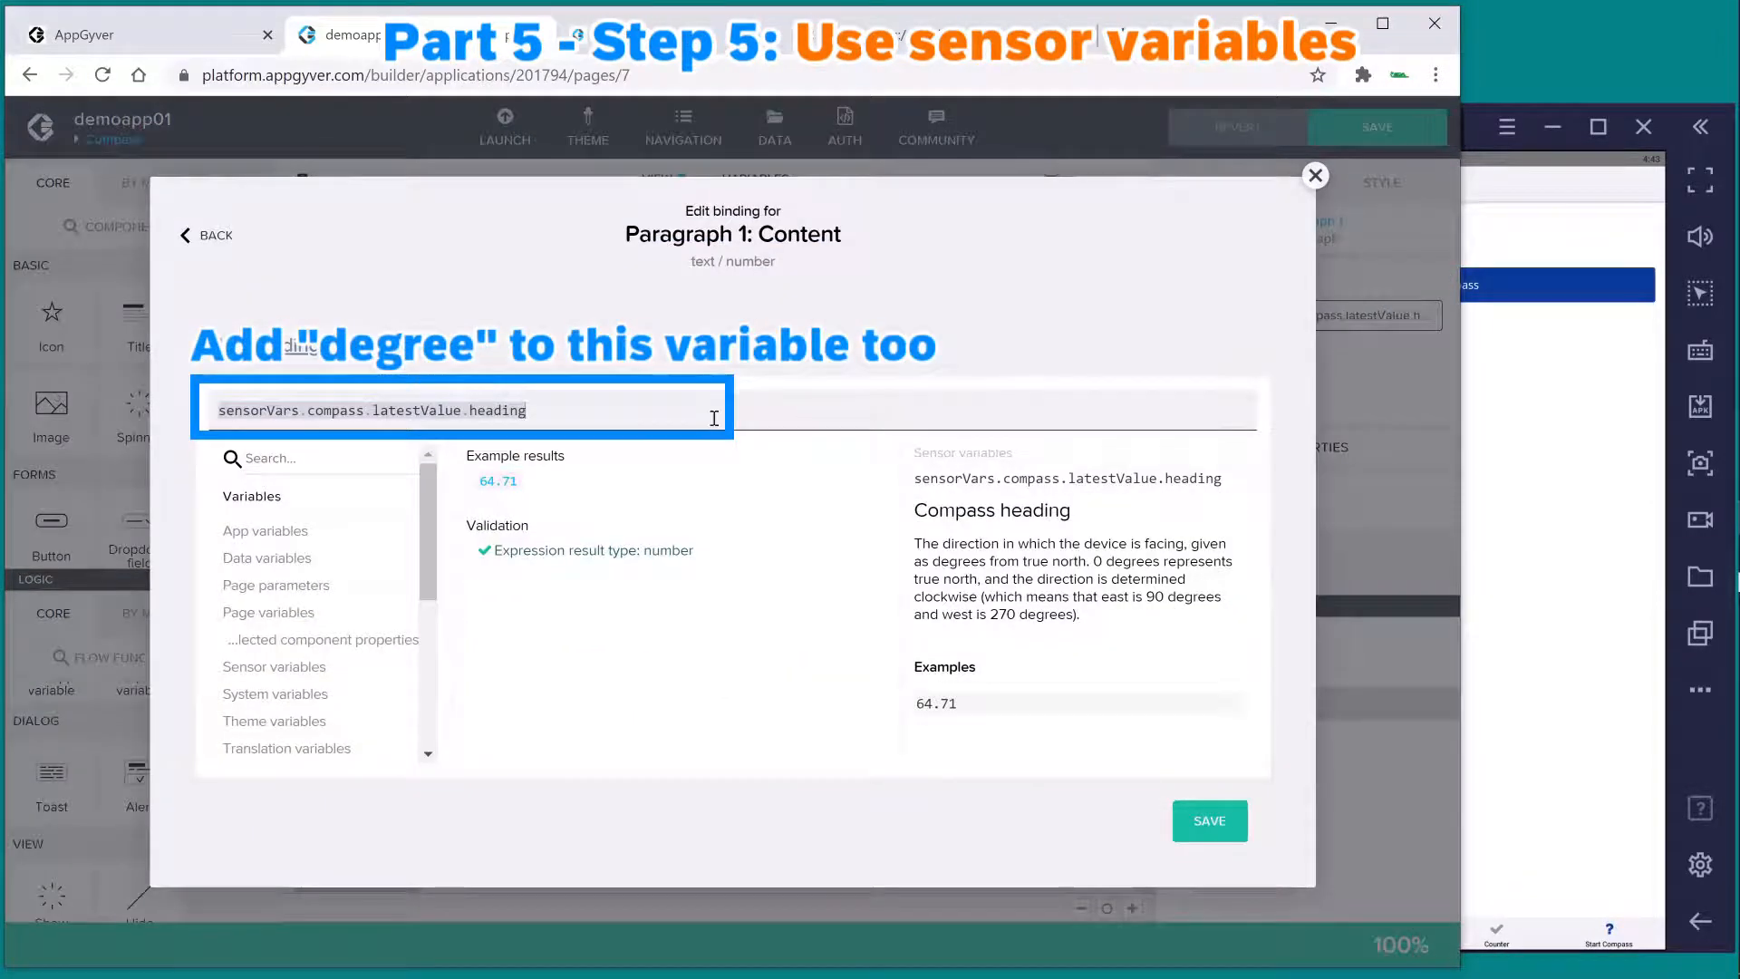
type(".degree")
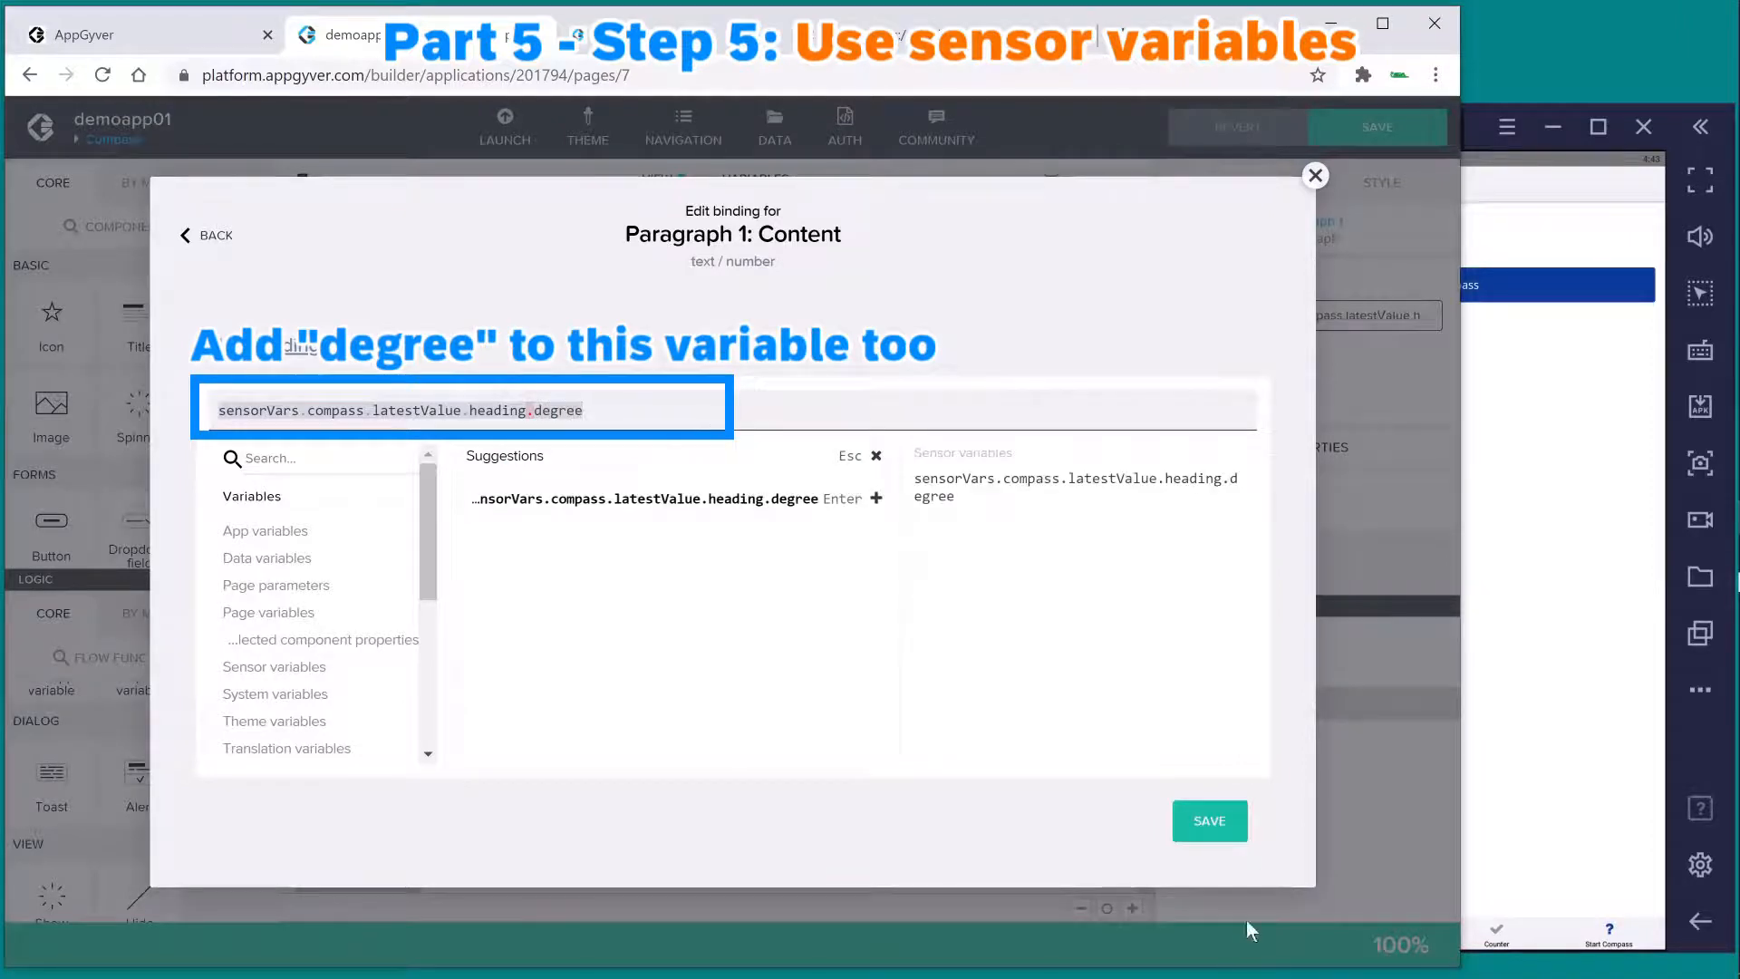
left_click(1234, 820)
left_click(1237, 820)
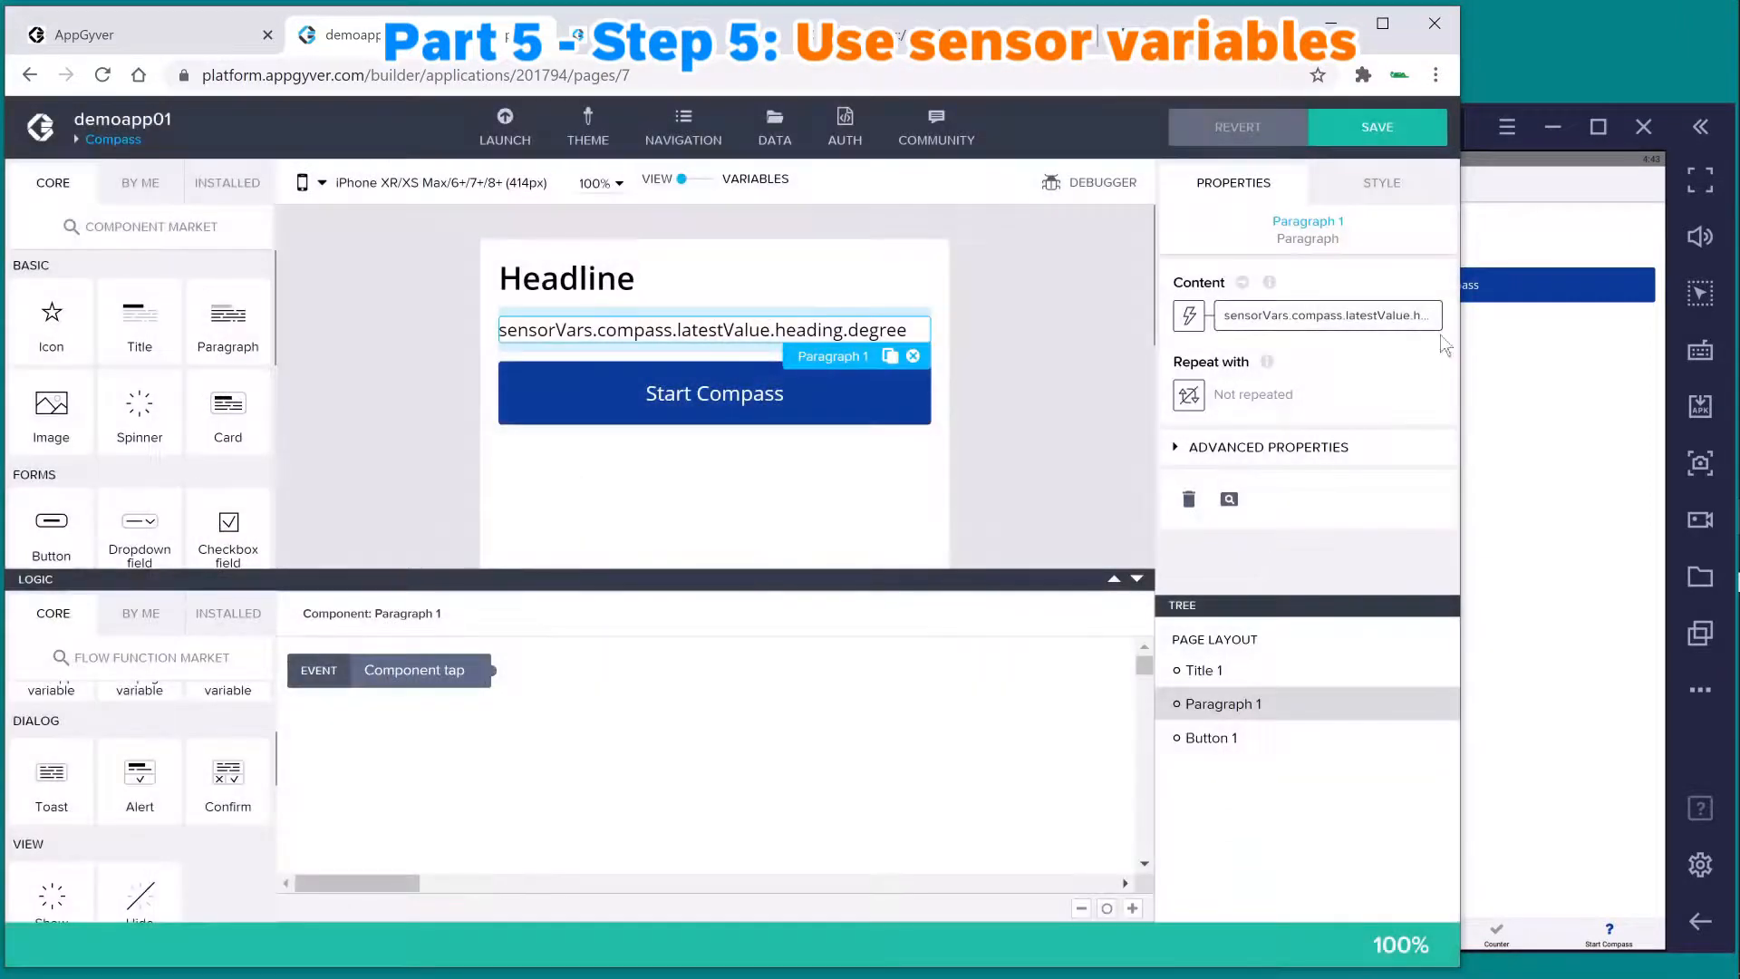
left_click(1420, 138)
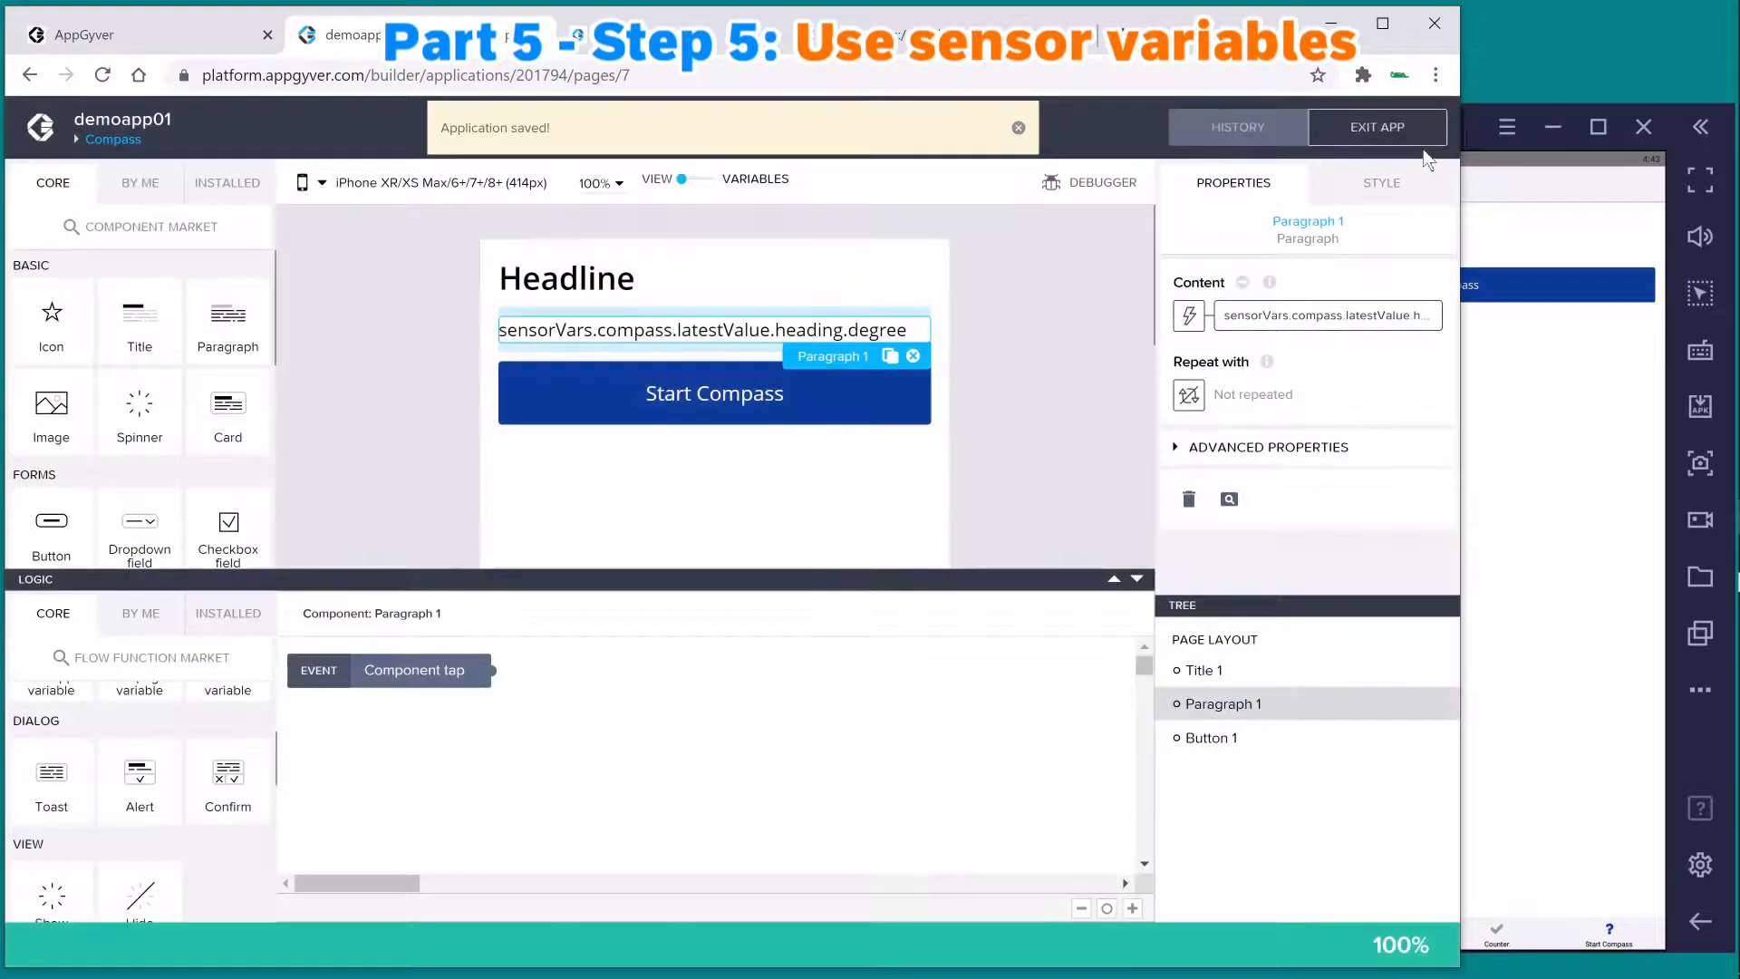